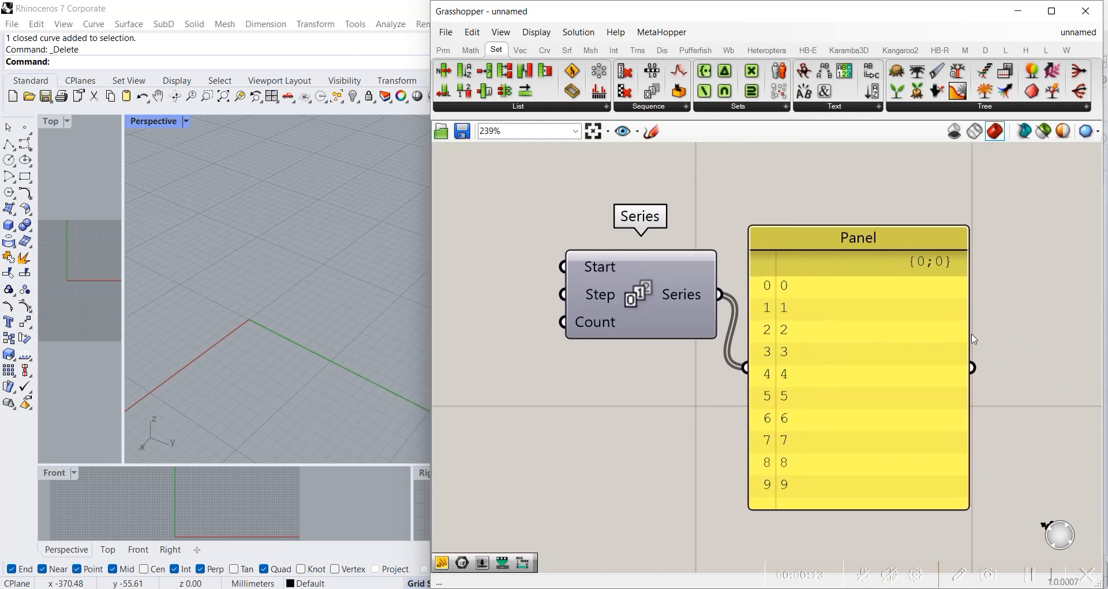
Step: Shrink the panel to fit its list and align it level with the Series component's output, leaving a small gap
drag(969, 332, 810, 333)
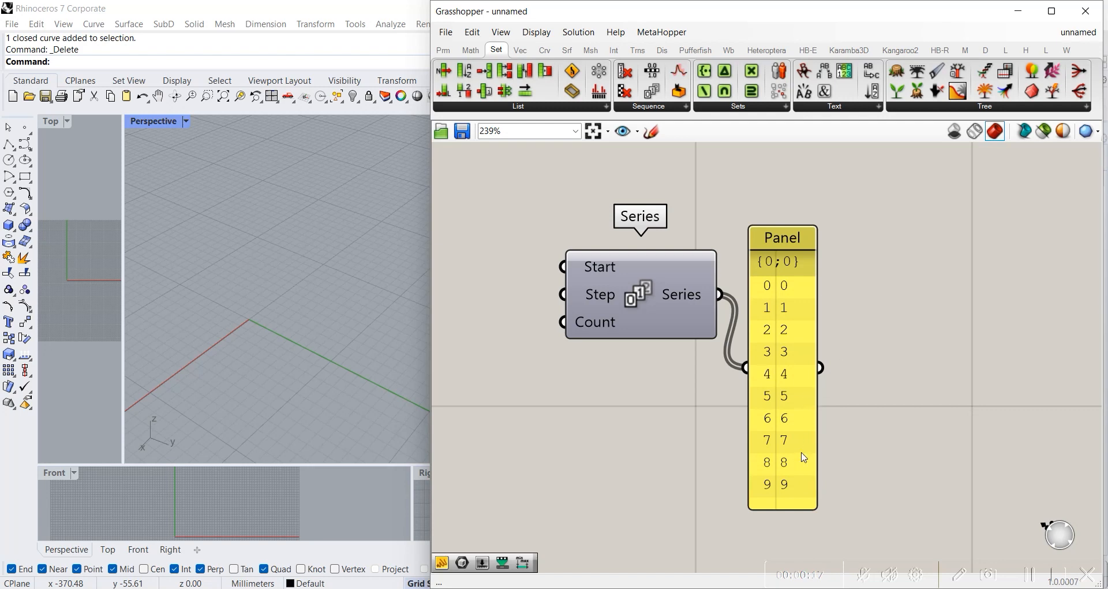
drag(791, 505, 802, 497)
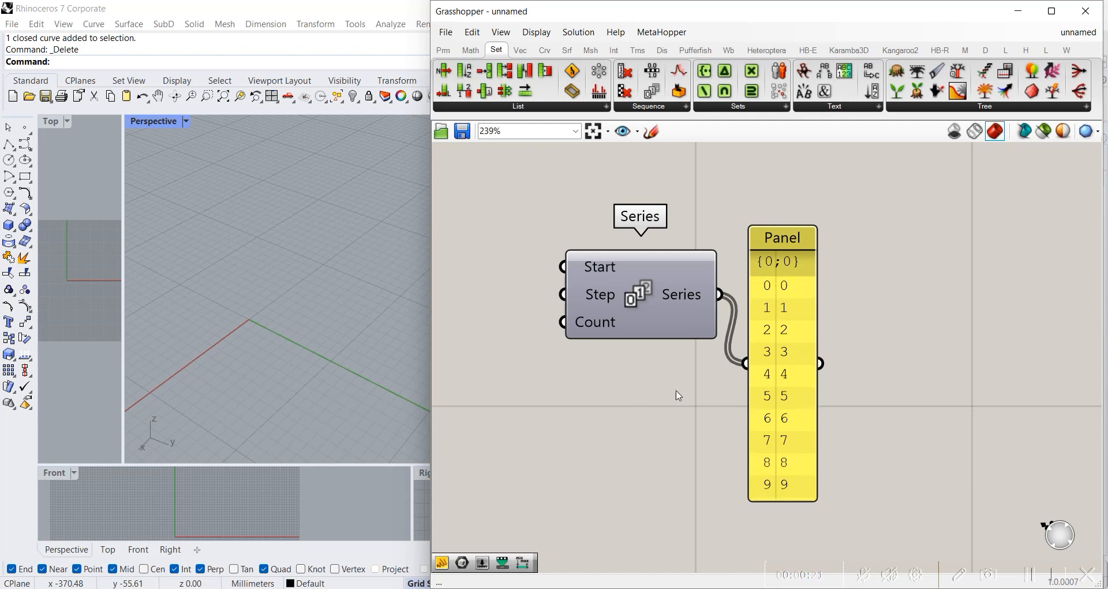
drag(796, 357, 806, 289)
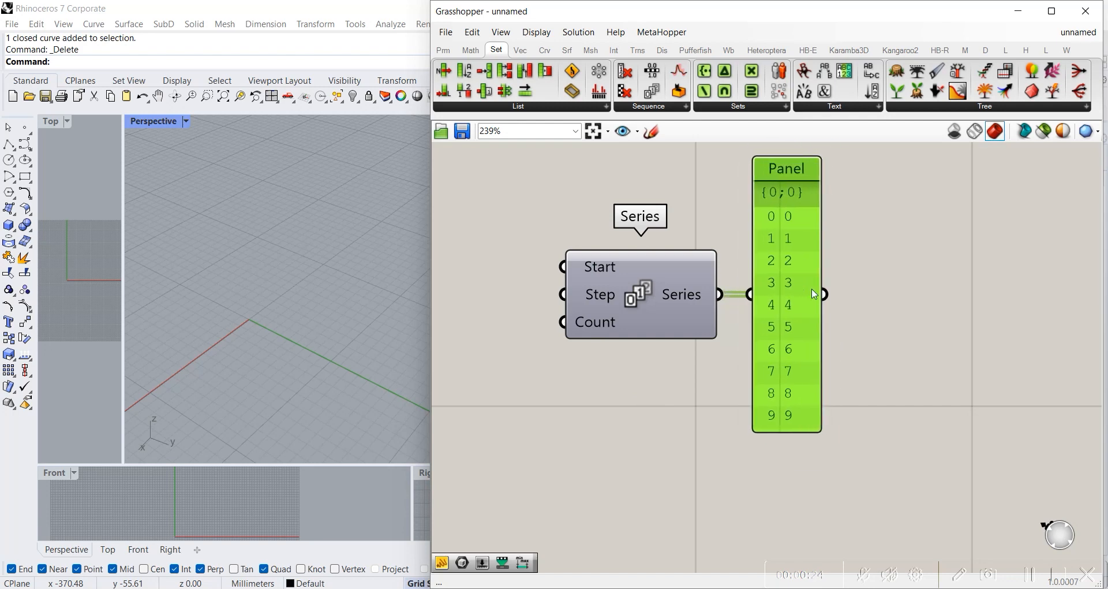
click(873, 315)
right_drag(609, 379, 745, 384)
double_click(612, 370)
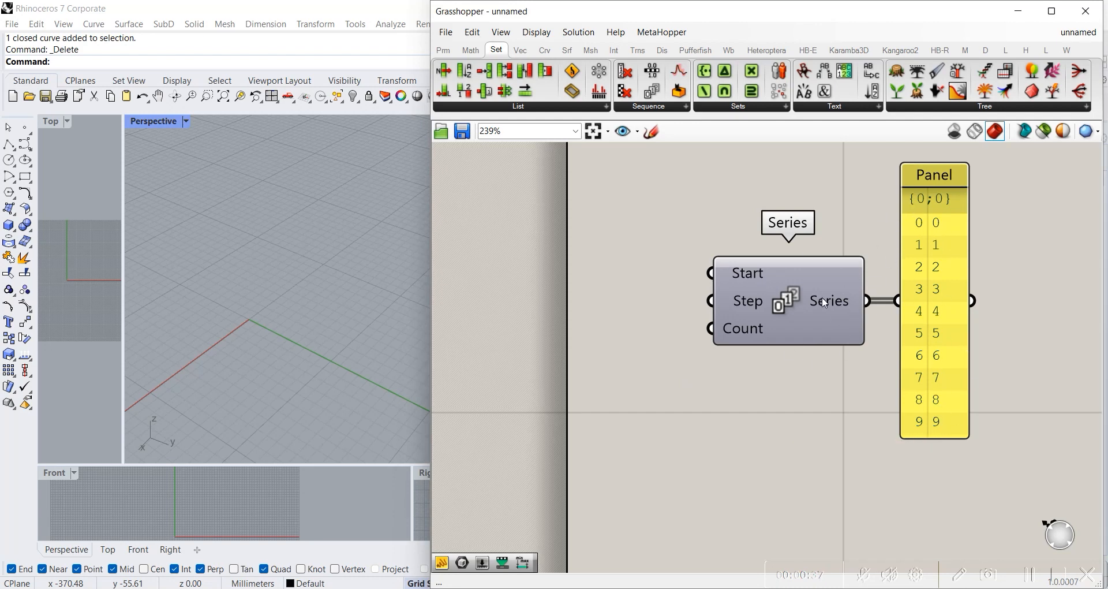
drag(913, 305, 922, 306)
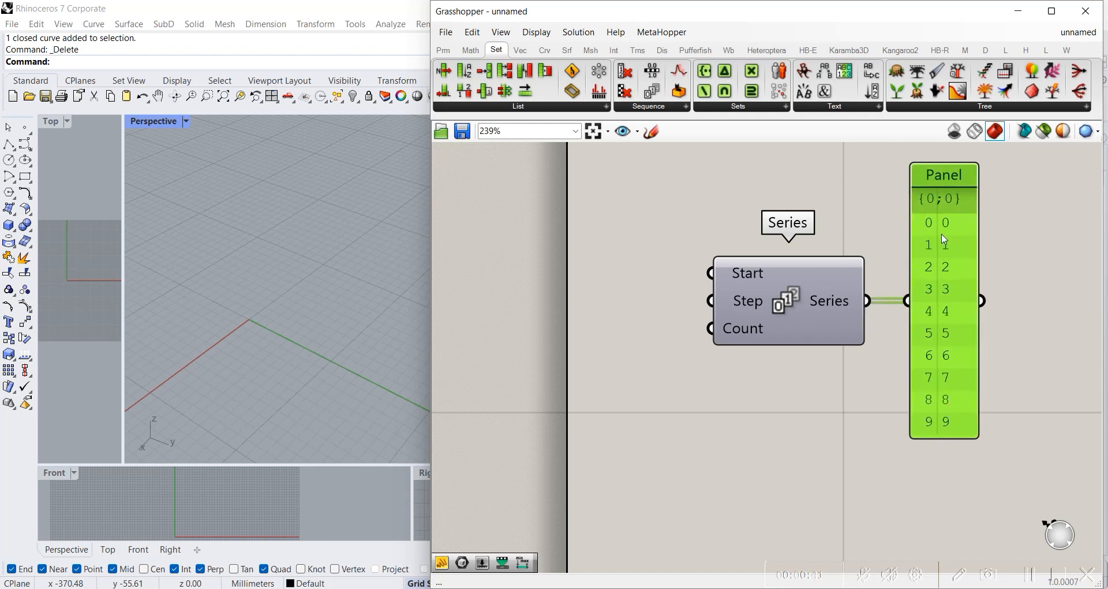
click(860, 411)
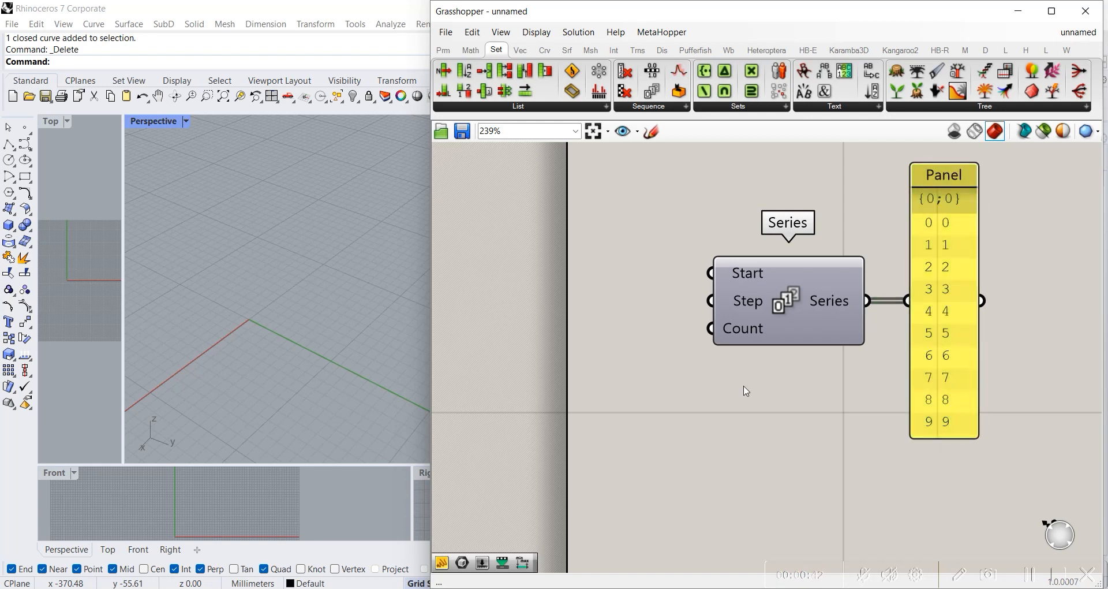
Step: Add a number slider with the value 1 beside the Series component and connect it to the Start input
double_click(657, 370)
scroll(952, 246, up, 3)
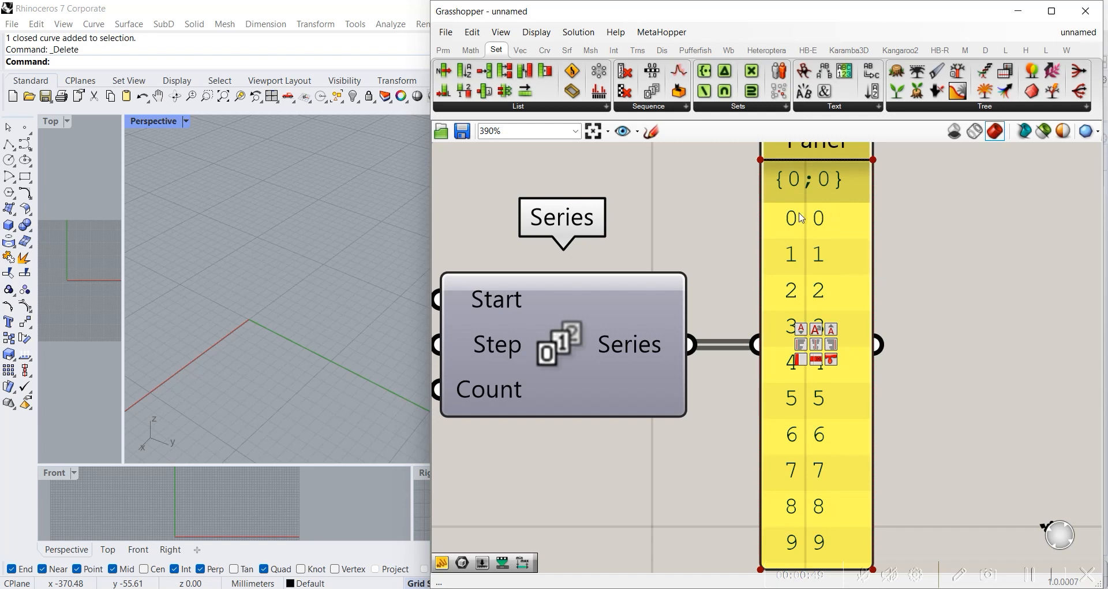
scroll(806, 215, down, 2)
scroll(740, 230, up, 2)
right_drag(699, 260, 795, 253)
scroll(789, 253, down, 1)
right_drag(694, 306, 839, 313)
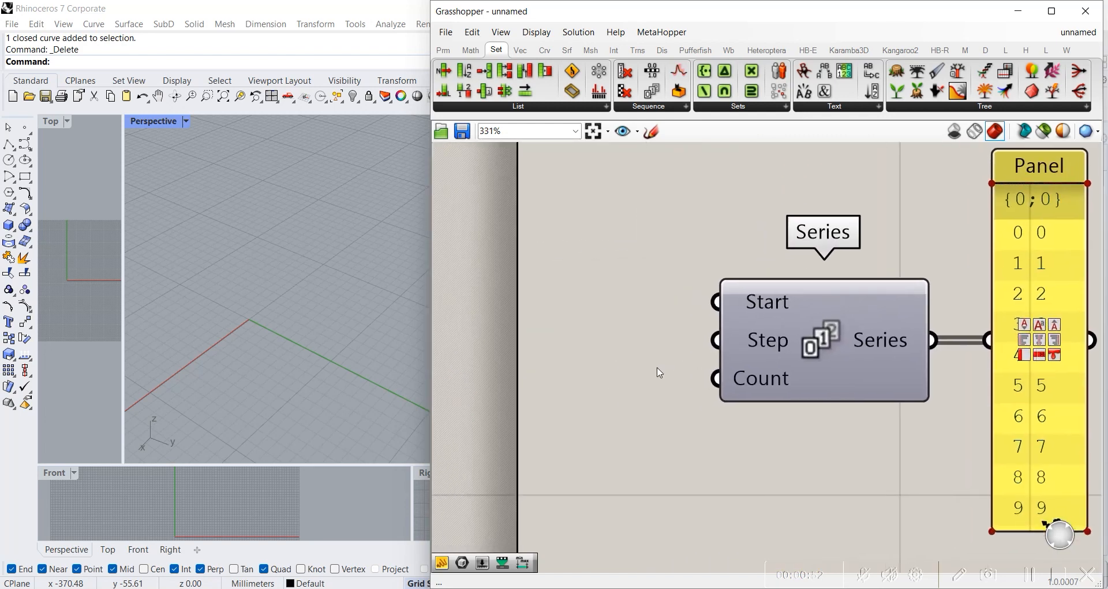
double_click(638, 412)
text(1)
key(Return)
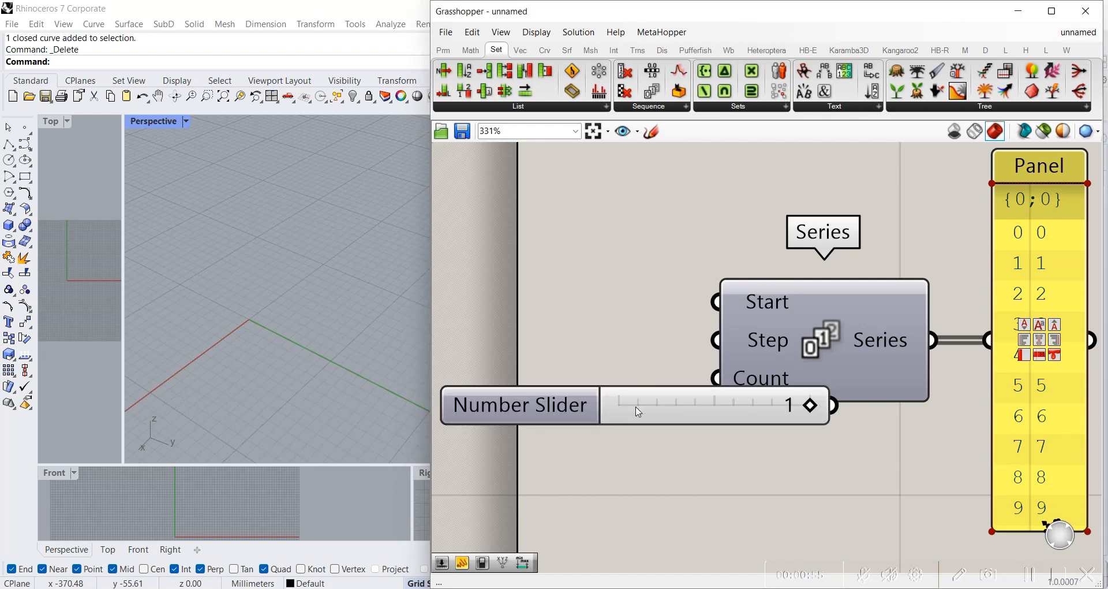
drag(744, 415, 584, 346)
drag(660, 335, 716, 301)
drag(589, 346, 607, 314)
Step: Add a second number slider with the value 2 below the first and connect it to the Series component's Step input
double_click(596, 362)
text(2)
key(Return)
drag(704, 367, 645, 361)
drag(738, 355, 716, 340)
right_drag(923, 267, 763, 259)
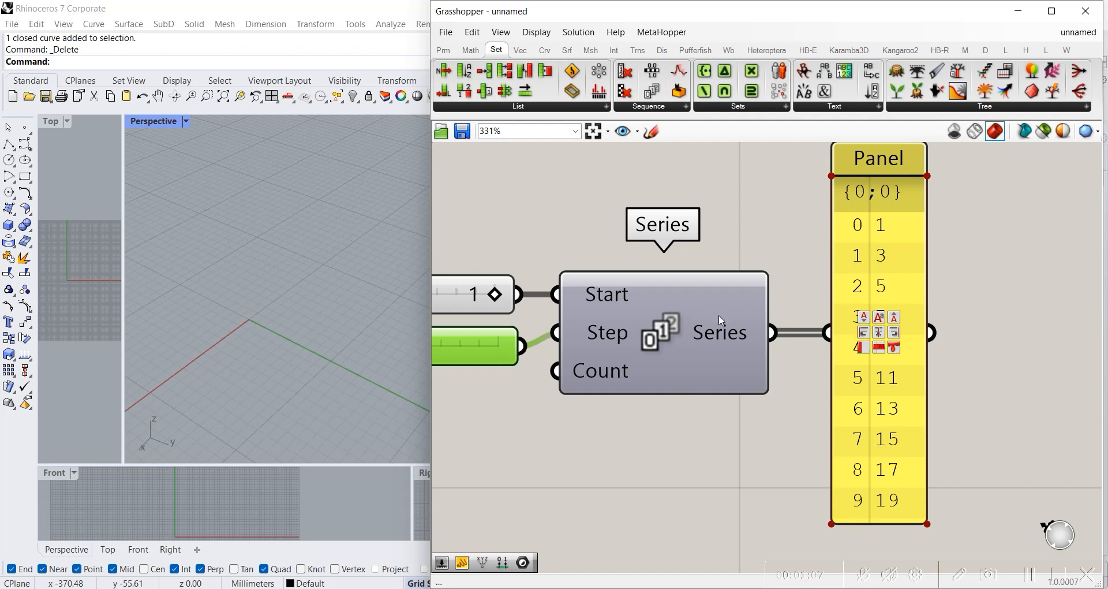
Step: Add a Data parameter after the panel and connect the panel's output to it
scroll(722, 321, down, 4)
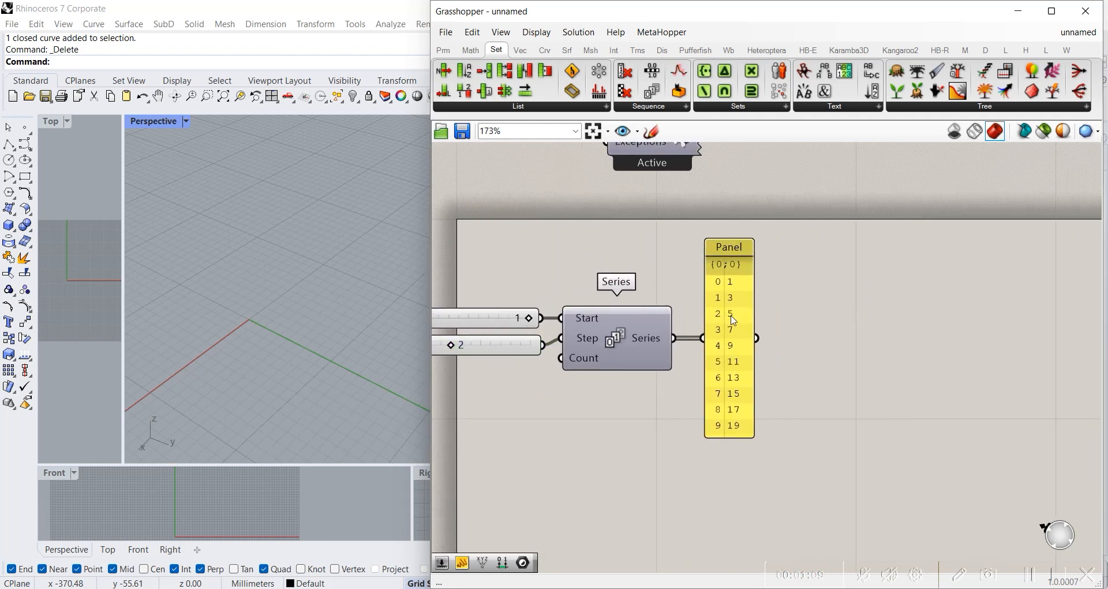
drag(702, 219, 797, 467)
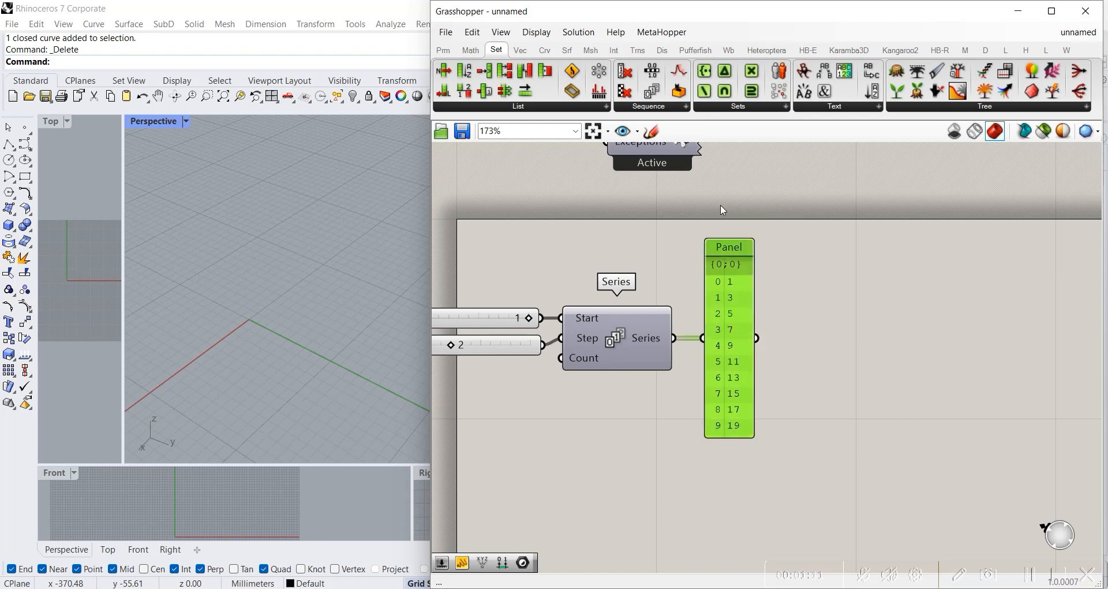
click(817, 338)
double_click(803, 317)
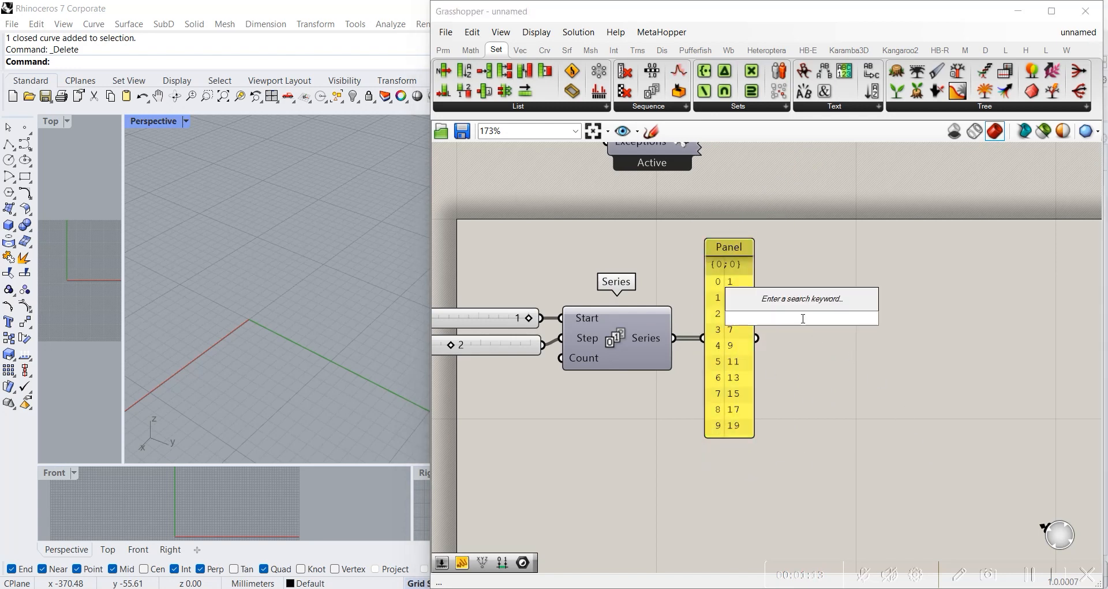
text(data)
key(Return)
mouse_move(811, 341)
mouse_down()
mouse_move(787, 341)
mouse_move(812, 333)
mouse_move(799, 333)
mouse_up()
click(833, 368)
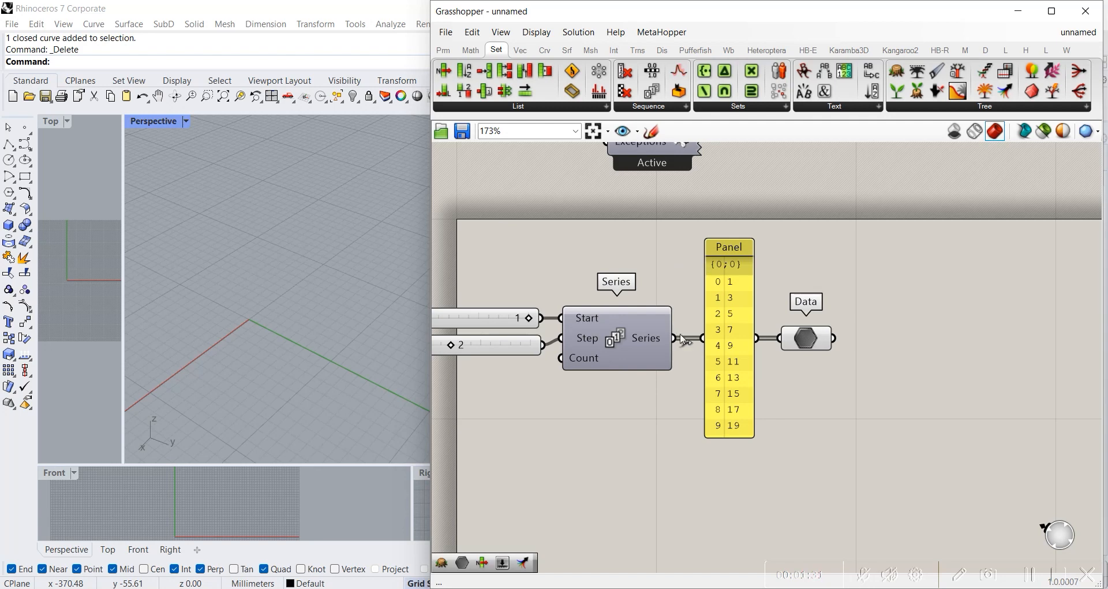
Step: Add a List Item component after the Data parameter and connect Data to its List input
click(518, 109)
drag(507, 151, 923, 360)
scroll(823, 385, up, 1)
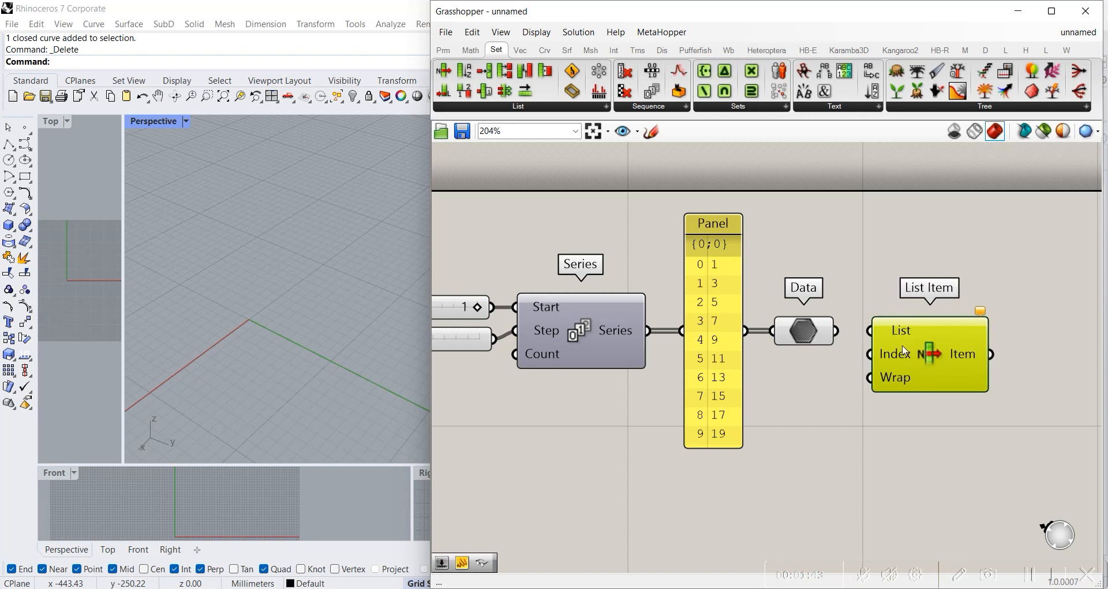
drag(835, 332, 915, 338)
click(871, 435)
drag(650, 334, 896, 336)
click(860, 406)
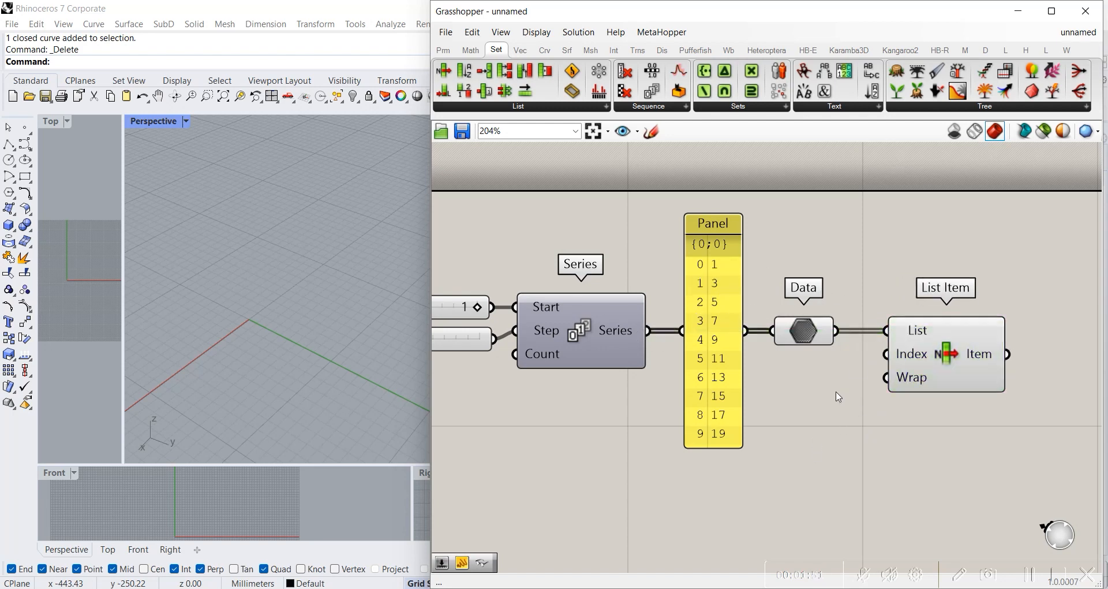
Step: Examine how the list passes from Series through the panel and Data parameter into List Item
scroll(776, 285, down, 3)
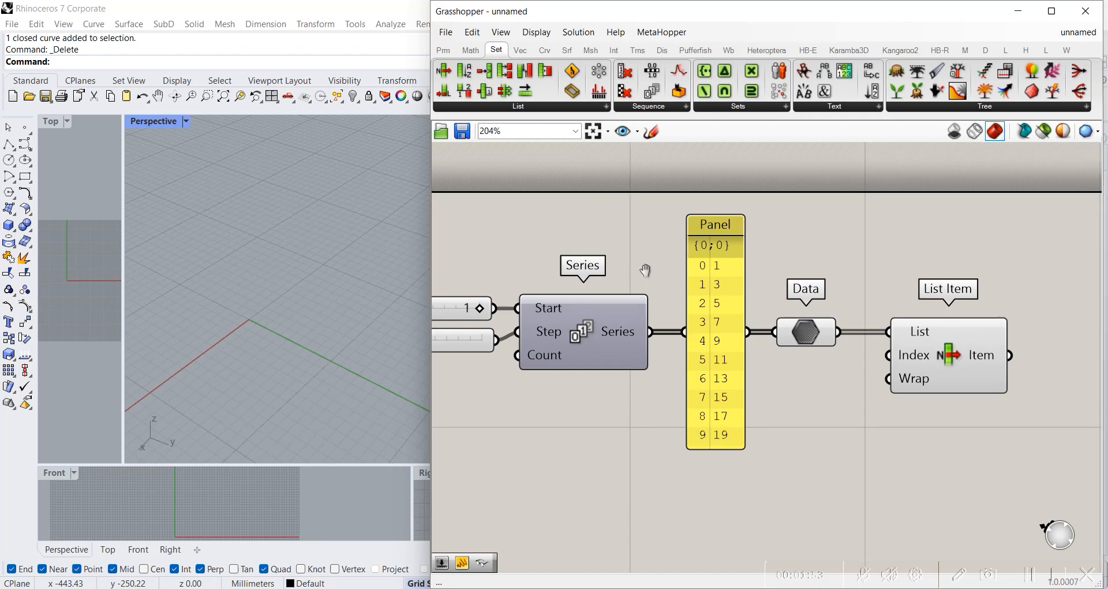
scroll(651, 319, up, 4)
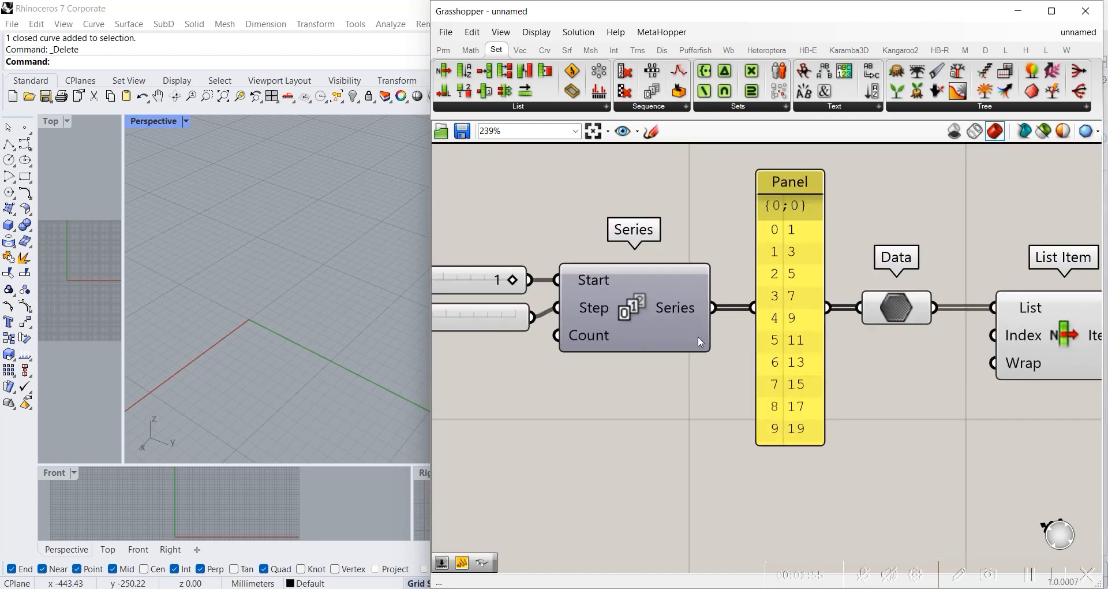
click(686, 310)
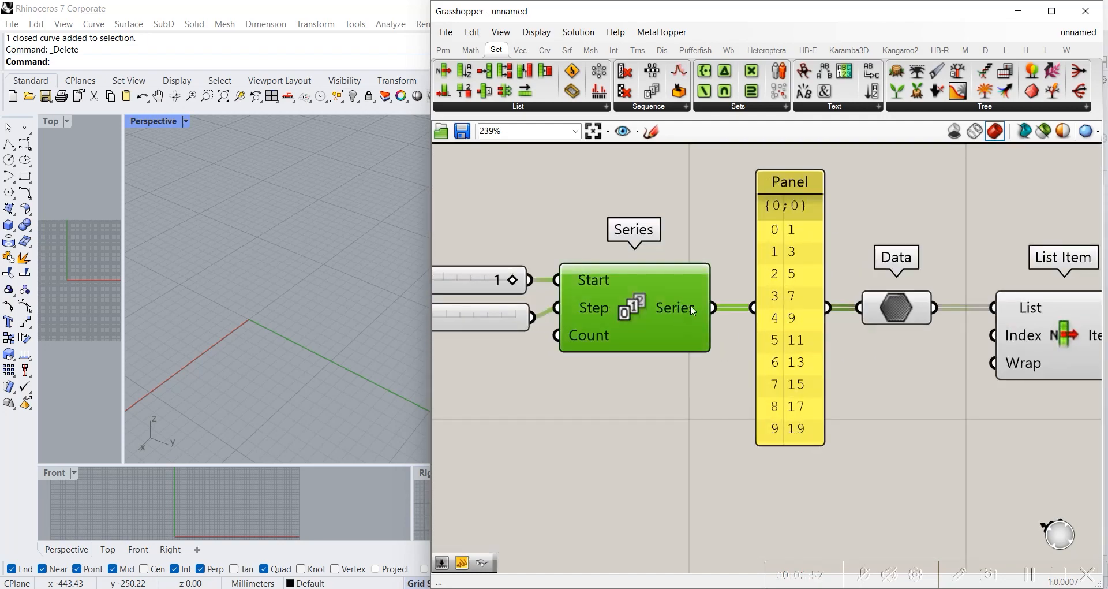
click(792, 225)
click(898, 308)
scroll(899, 375, down, 5)
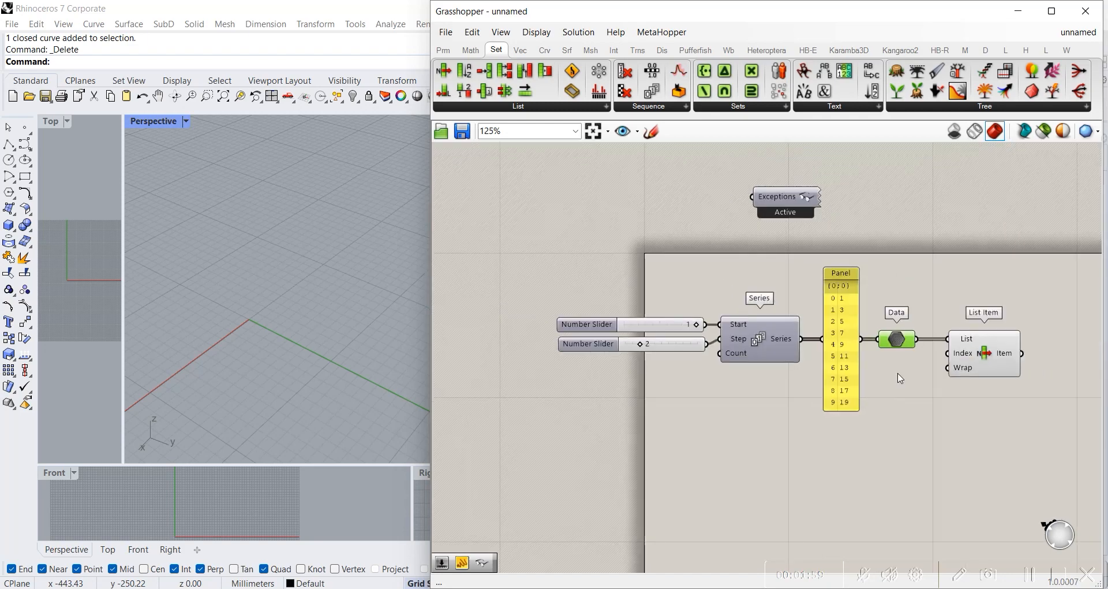
click(859, 376)
scroll(883, 356, up, 6)
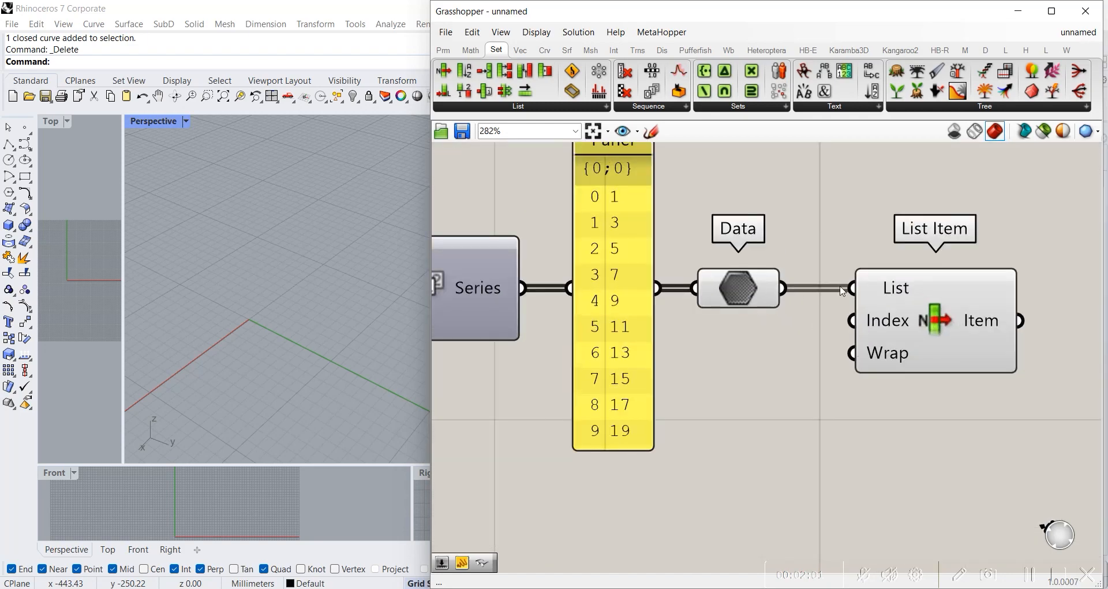
click(917, 297)
click(837, 408)
scroll(809, 415, down, 3)
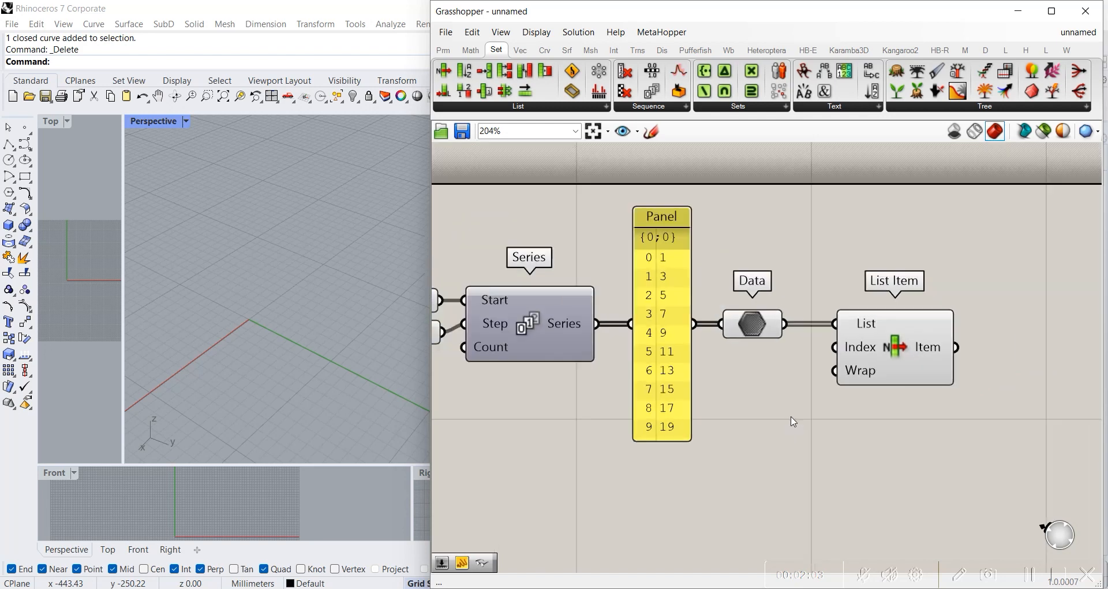
Step: Adjust the List Item component's horizontal spacing from the Data parameter
drag(931, 340, 927, 339)
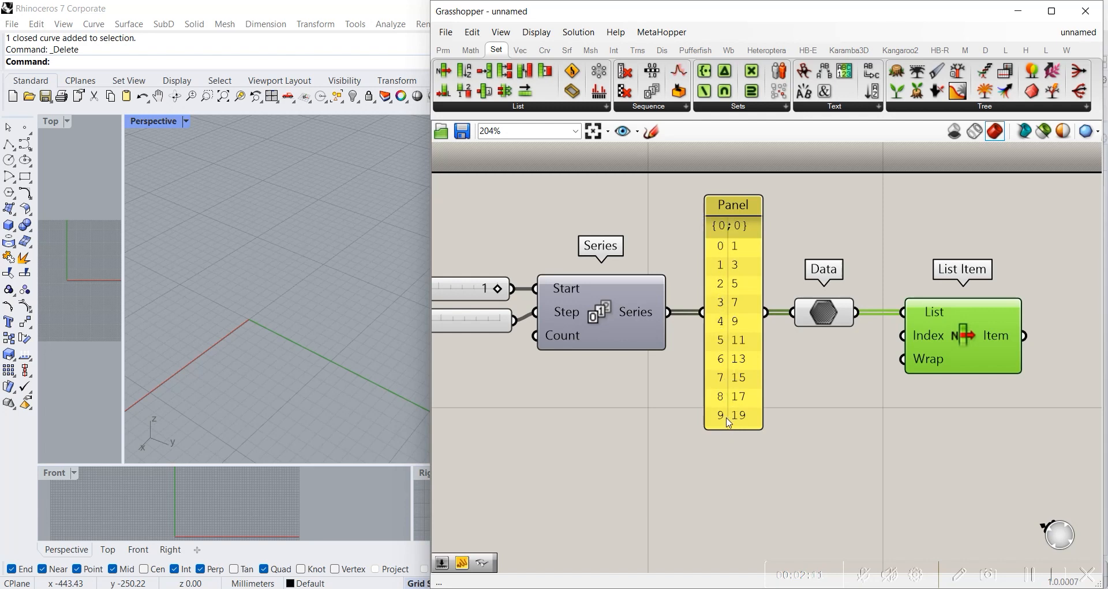
drag(945, 331, 929, 331)
click(871, 396)
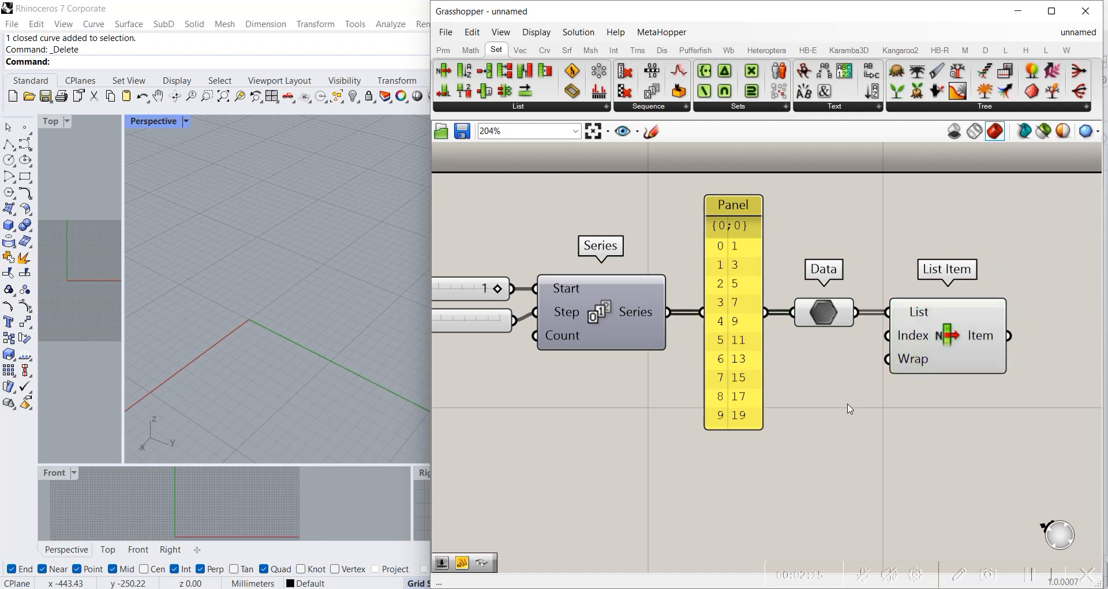
drag(920, 339, 942, 340)
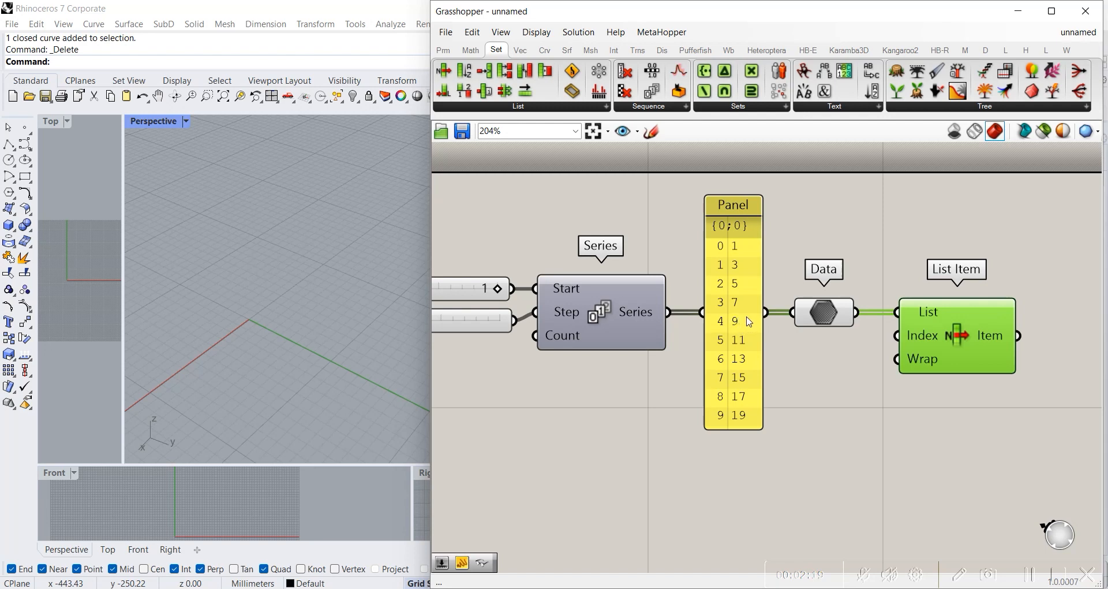
Step: Add a number slider with the value 5 below the panel and connect it to List Item's Index input
double_click(848, 399)
text(5)
key(Return)
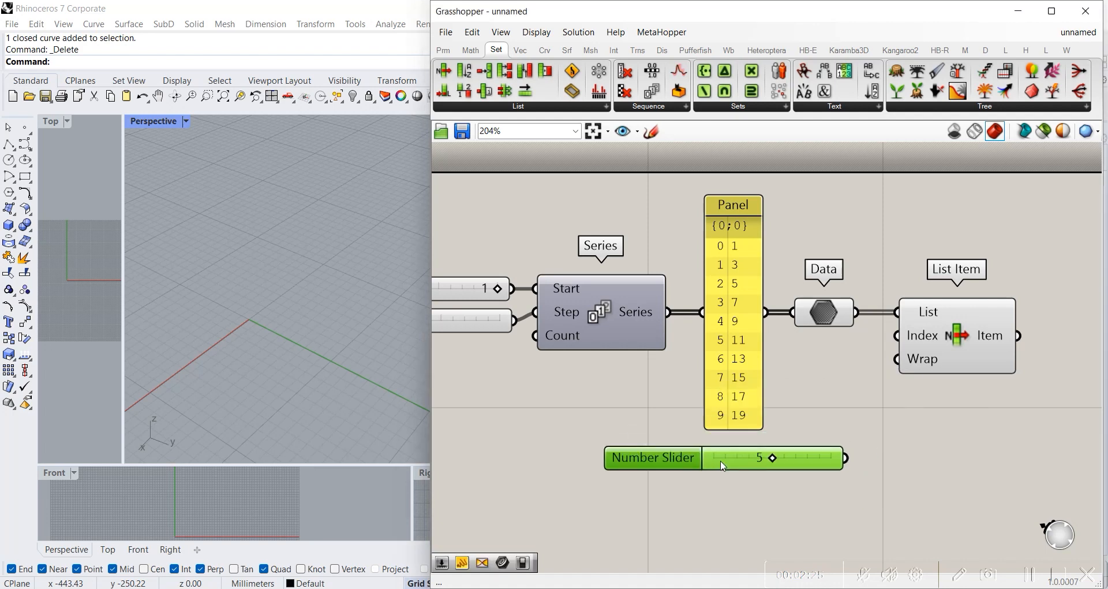
drag(844, 460, 897, 336)
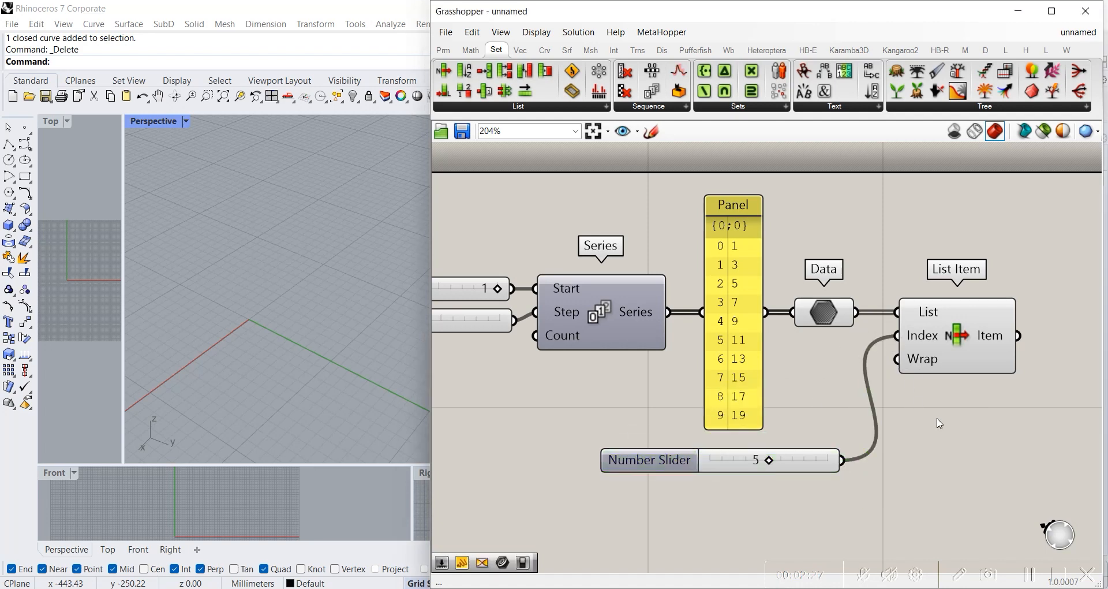
Step: Add a panel after List Item, connect the Item output to it and shrink the panel to fit its content
double_click(996, 404)
text(pane;)
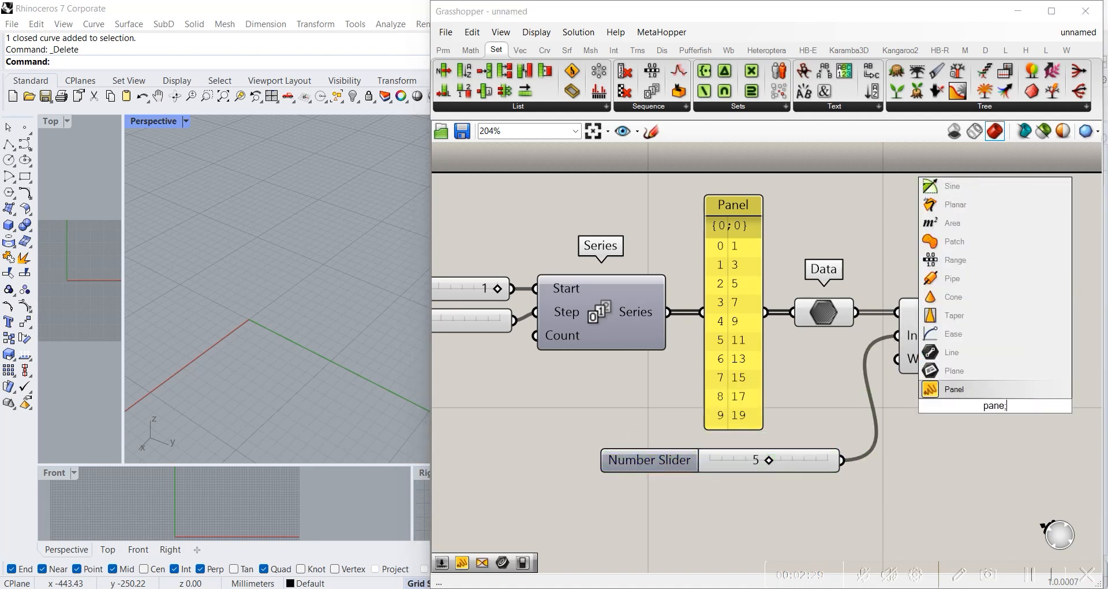
key(Return)
right_drag(920, 450, 728, 460)
drag(807, 442, 983, 346)
drag(827, 346, 899, 358)
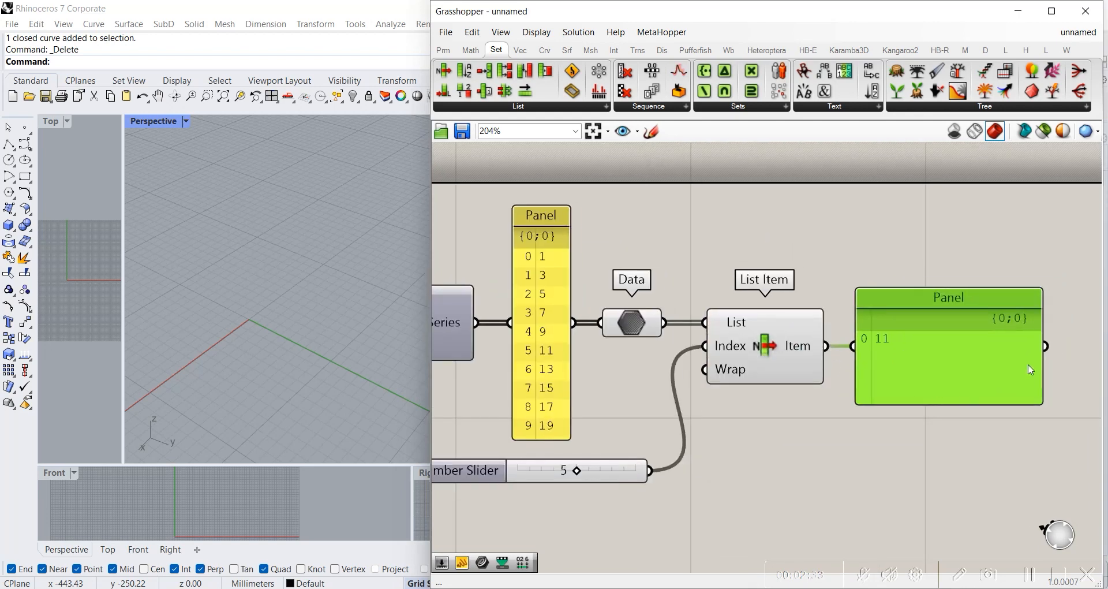
drag(1042, 402, 924, 353)
click(761, 432)
right_drag(760, 432, 936, 432)
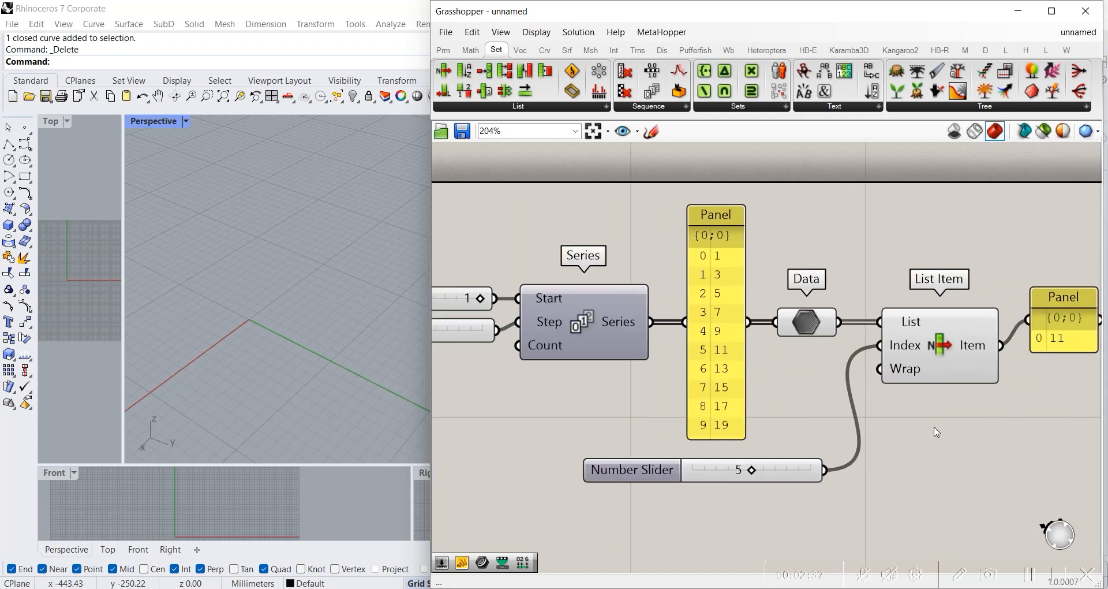
Step: Try index 6 on the slider feeding List Item and finish with it set to 7
scroll(936, 432, down, 3)
scroll(926, 397, up, 4)
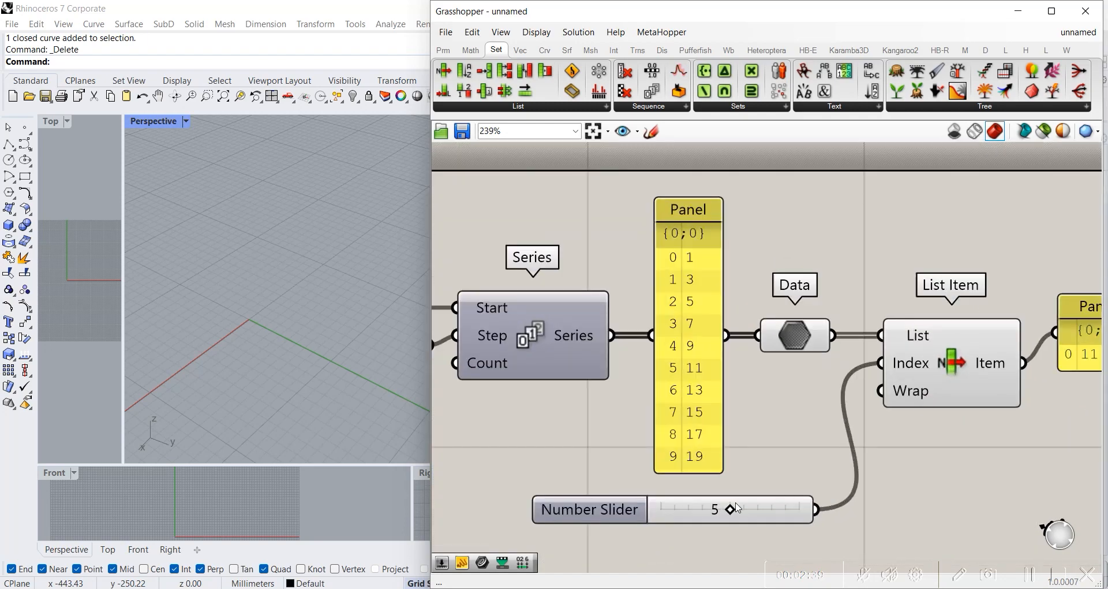
drag(731, 509, 744, 509)
right_drag(982, 457, 789, 464)
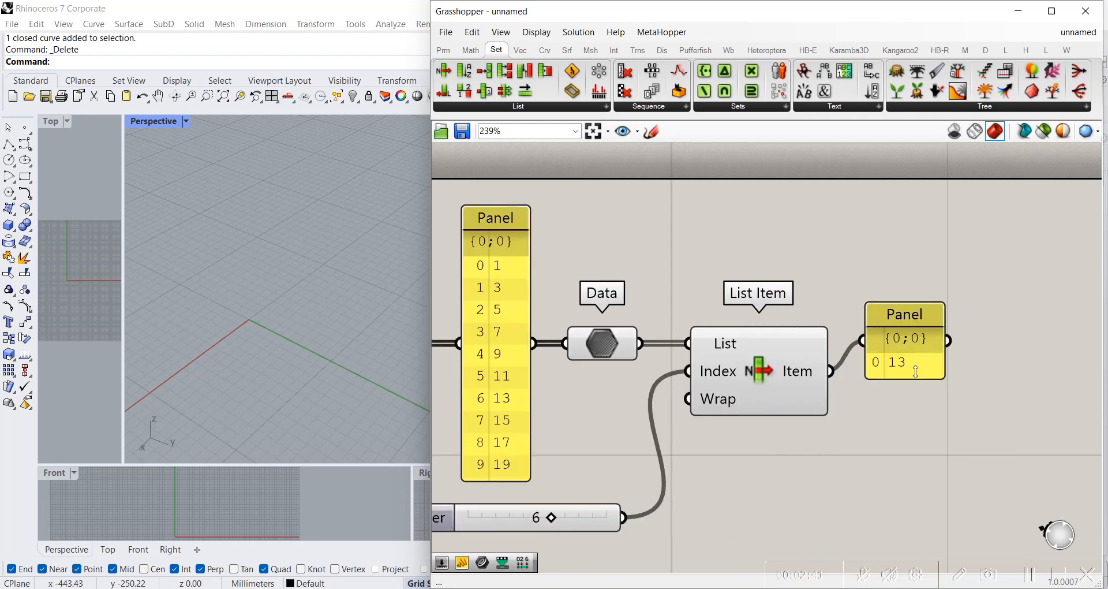
drag(552, 518, 566, 518)
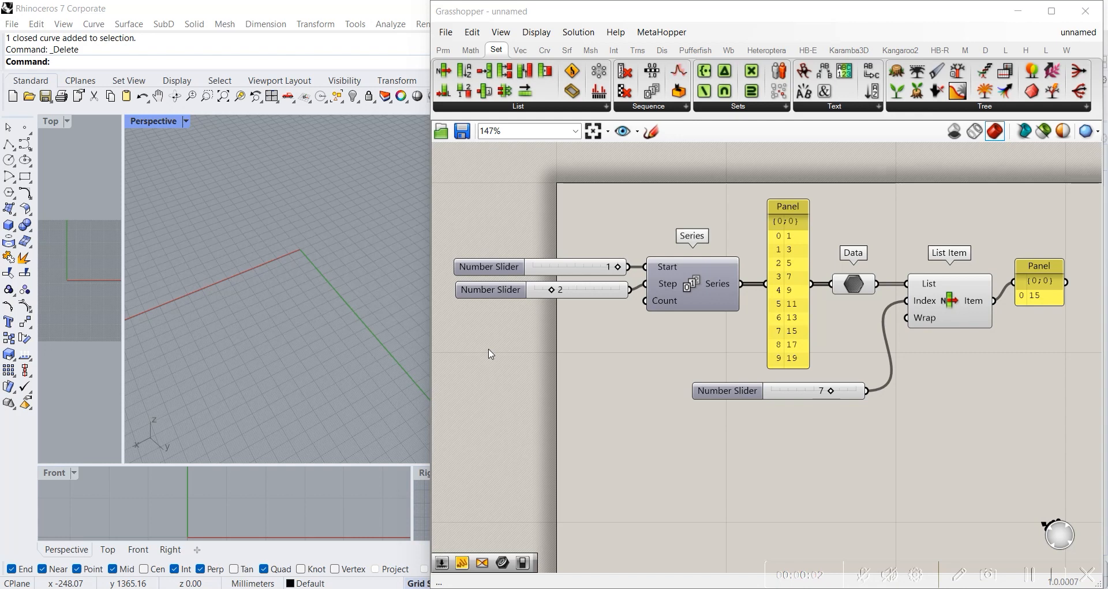
click(949, 317)
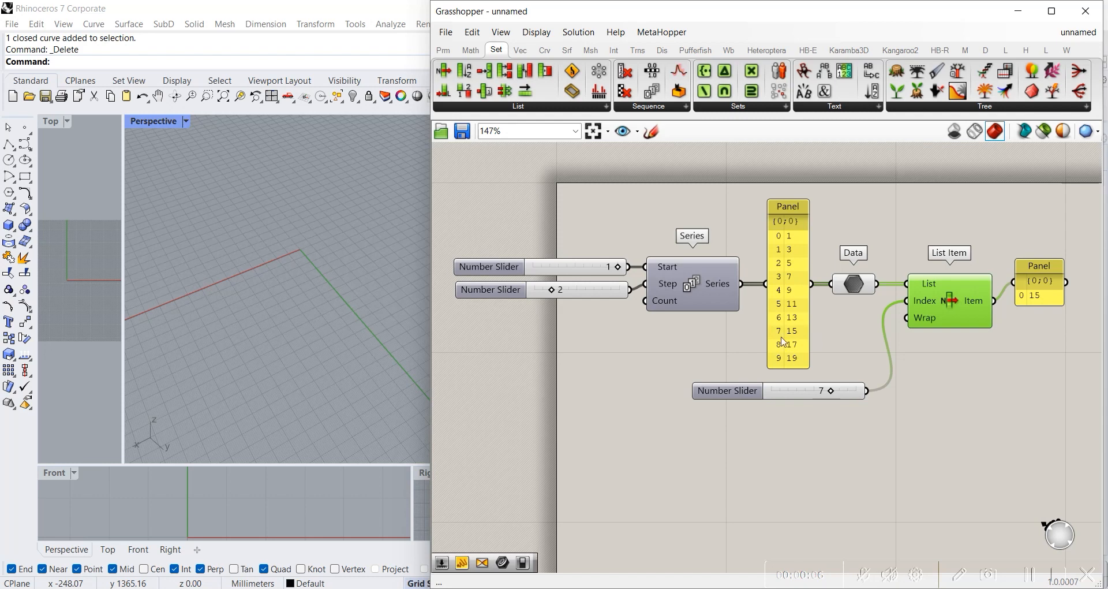
click(526, 324)
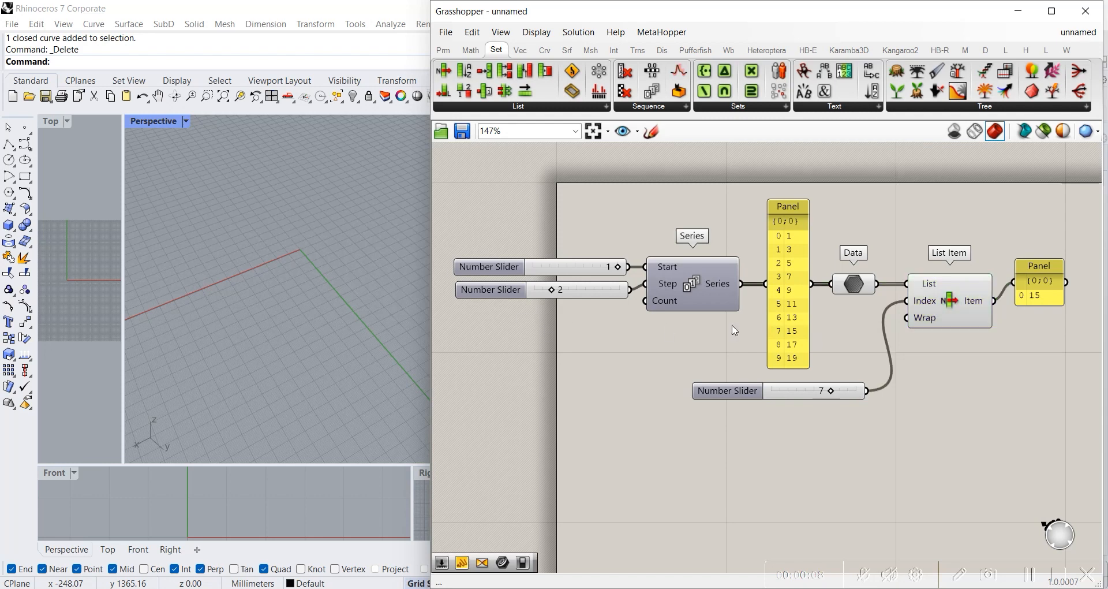
click(717, 283)
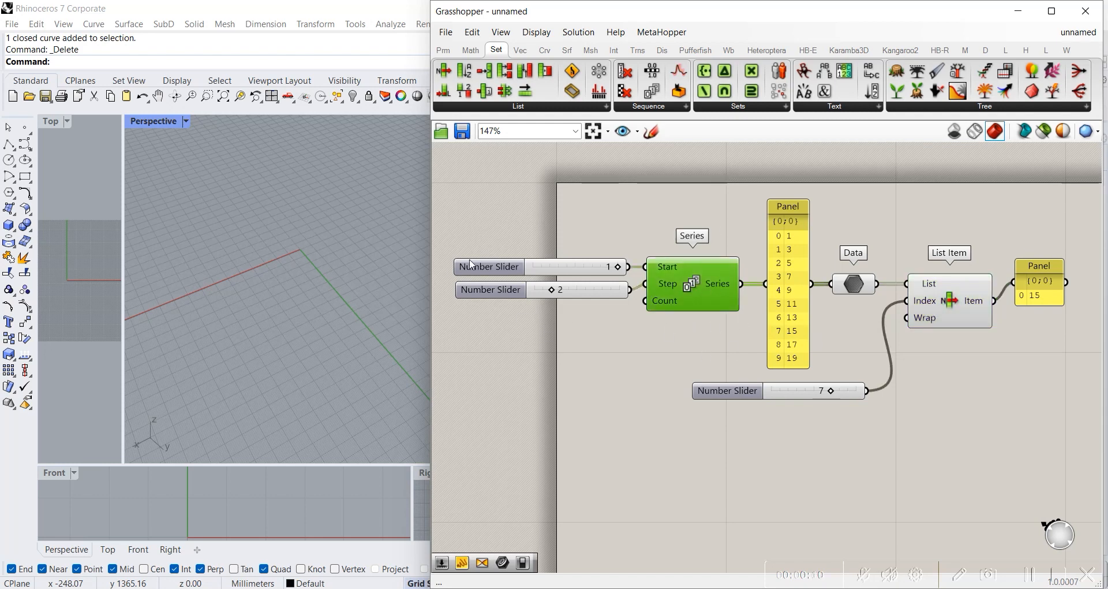
click(984, 320)
double_click(858, 421)
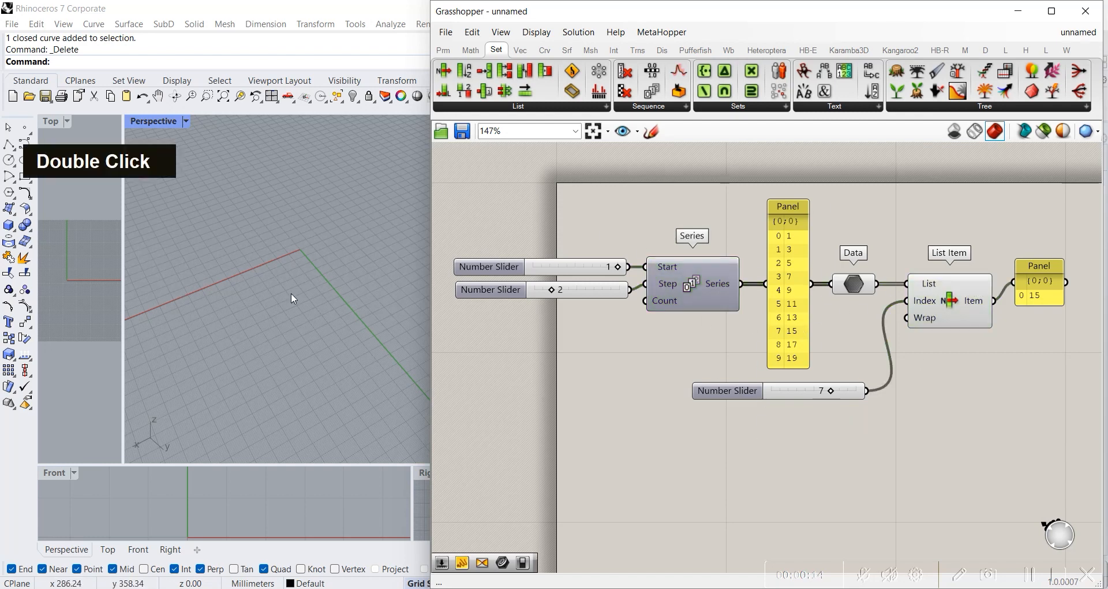
Step: Draw a circle in the Rhino Perspective viewport, centered on the origin and passing through about (-120, -100), and leave it deselected
right_click(289, 266)
scroll(287, 269, up, 2)
scroll(331, 261, up, 3)
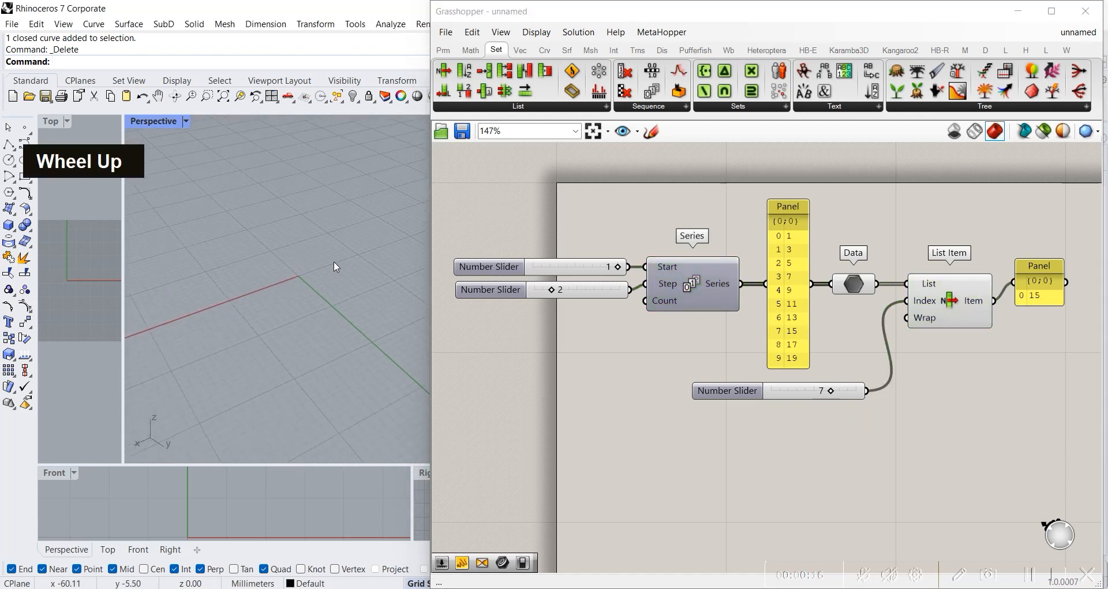
right_drag(332, 264, 358, 216)
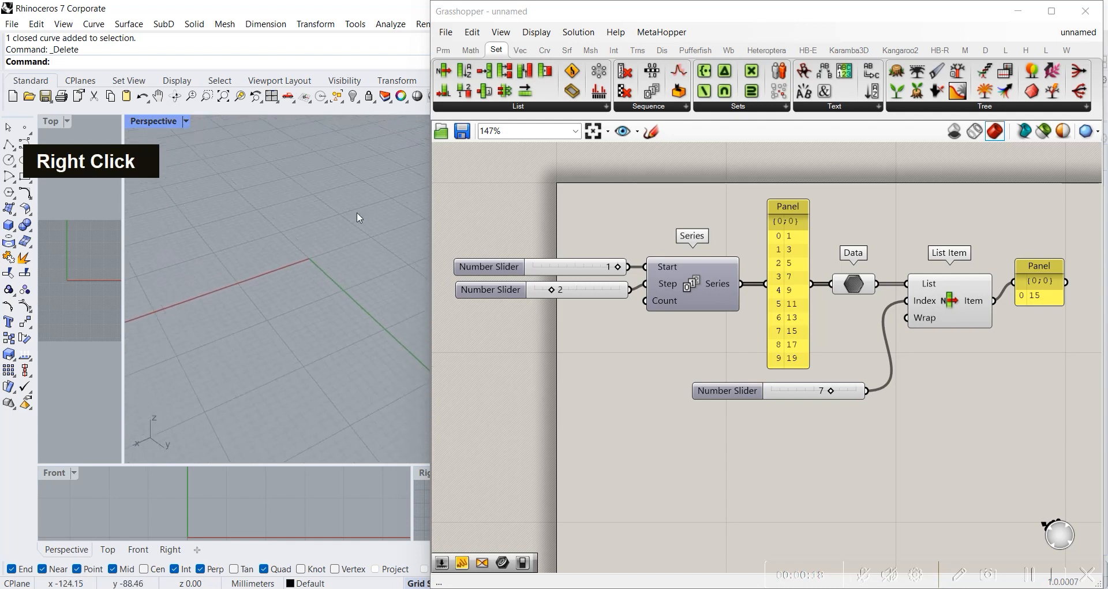
shift+right_drag(308, 305, 333, 228)
right_drag(333, 228, 326, 269)
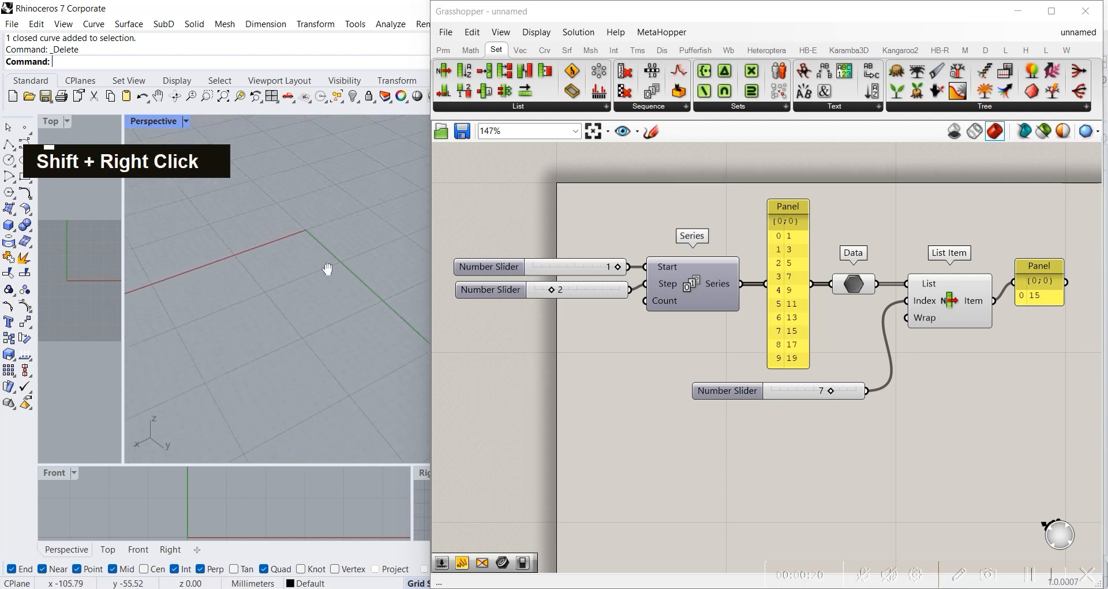
click(9, 162)
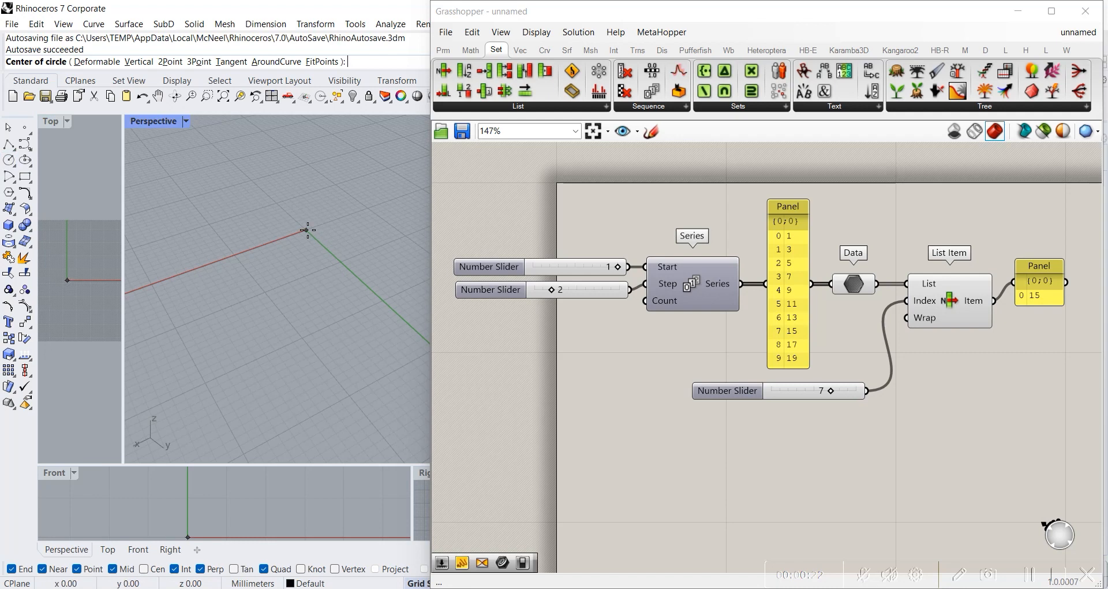
click(306, 230)
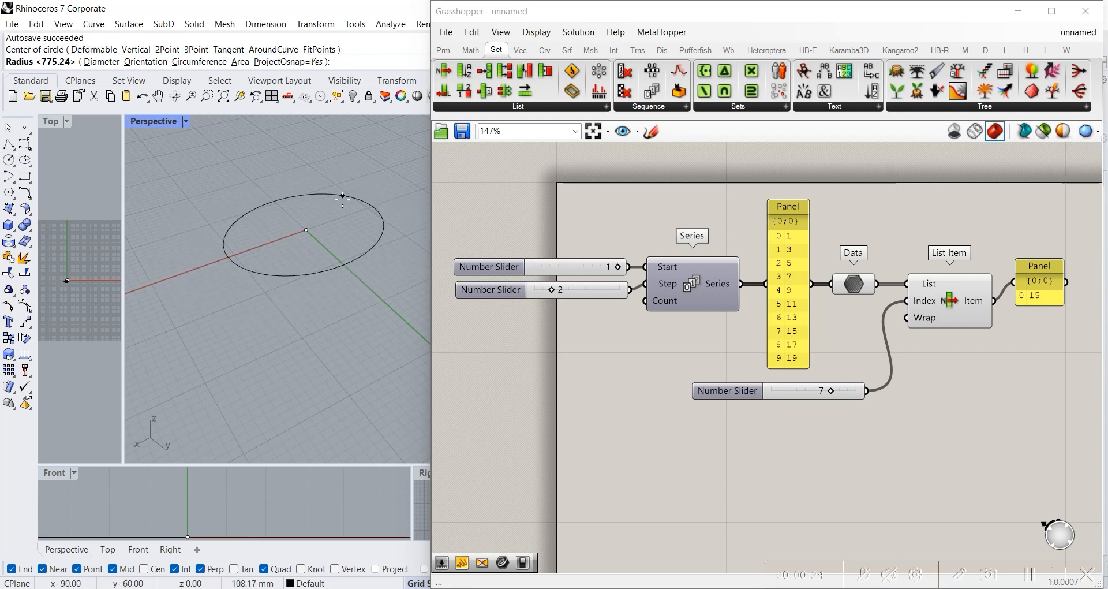
click(346, 182)
click(365, 185)
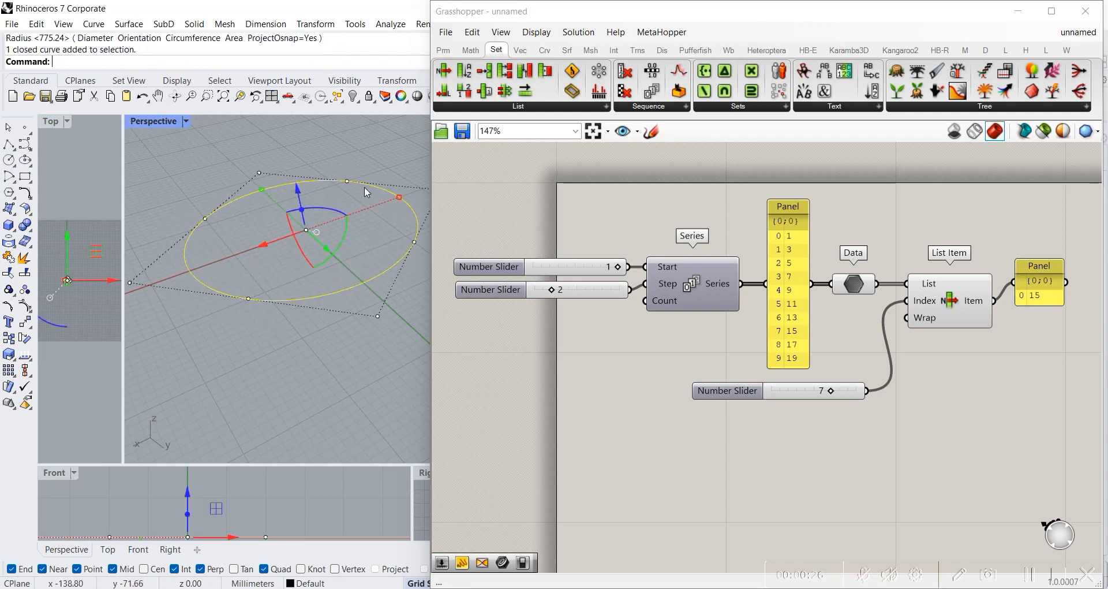
click(397, 328)
click(369, 279)
key(Escape)
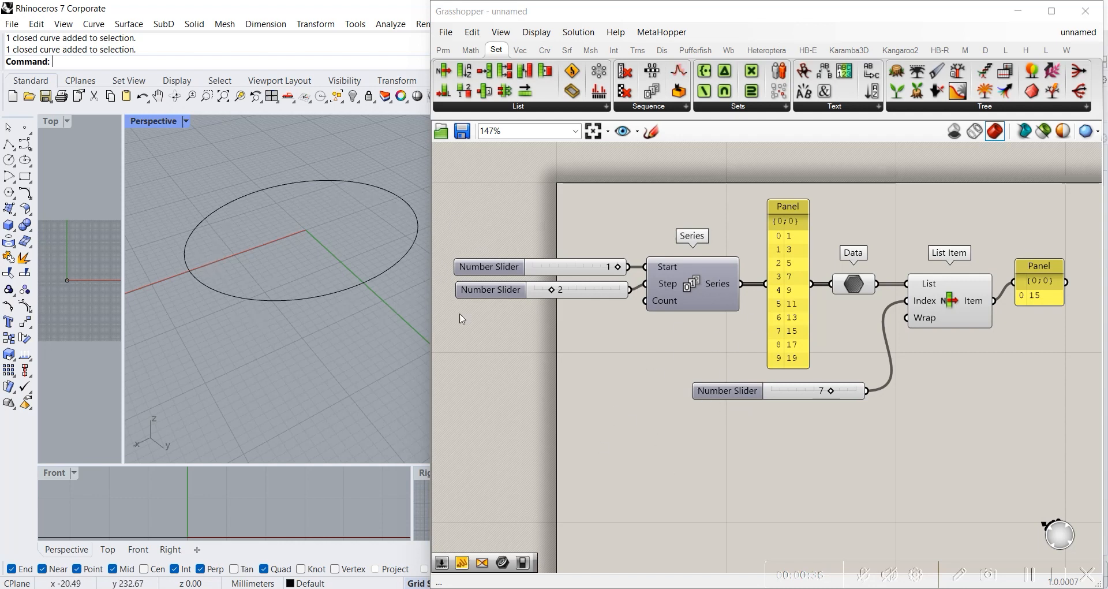
Step: Add a Curve parameter below the Series component, reference the drawn circle in it and place it a little lower on the canvas
double_click(657, 424)
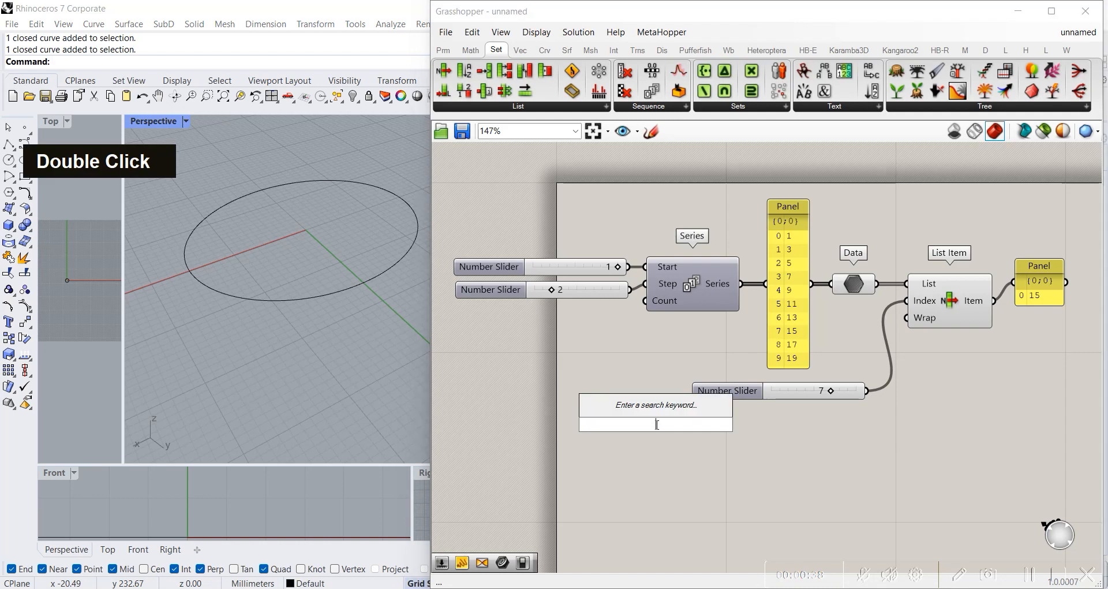
text(curv)
key(Return)
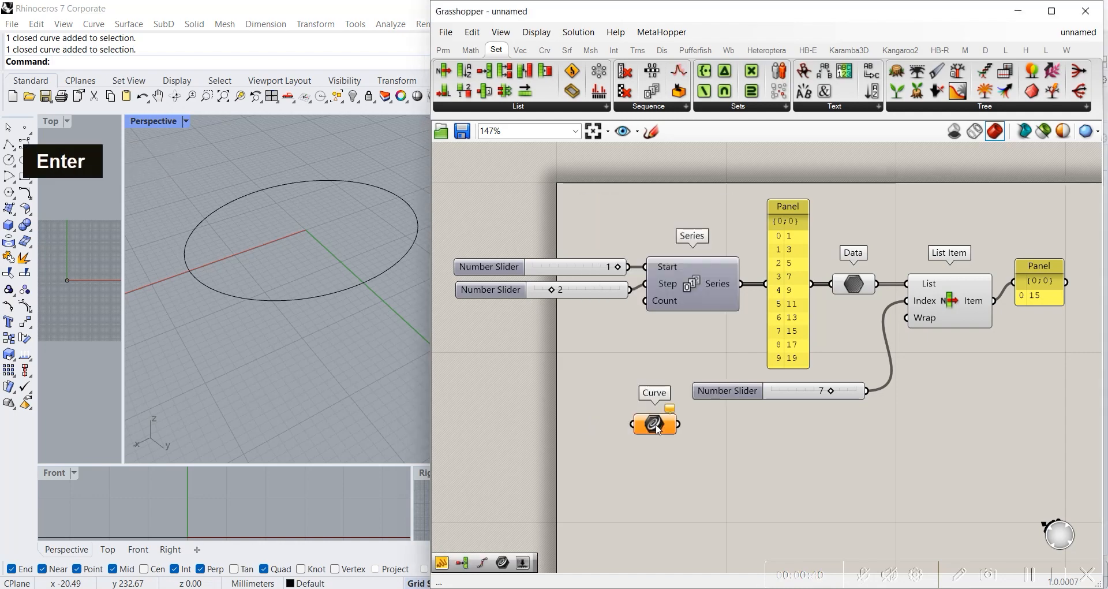
right_click(658, 430)
click(704, 484)
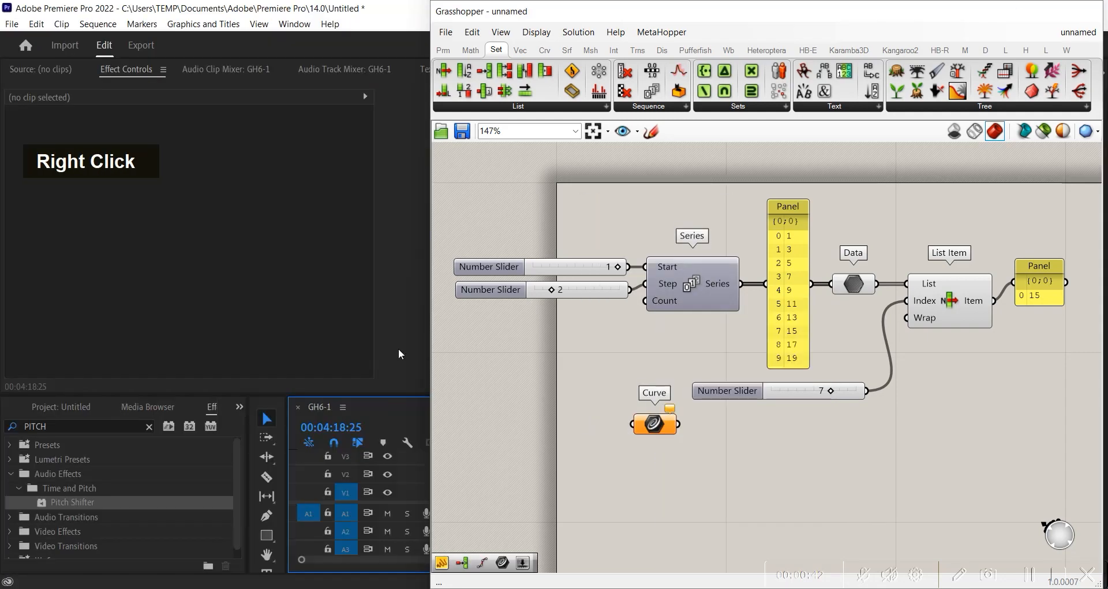
click(332, 298)
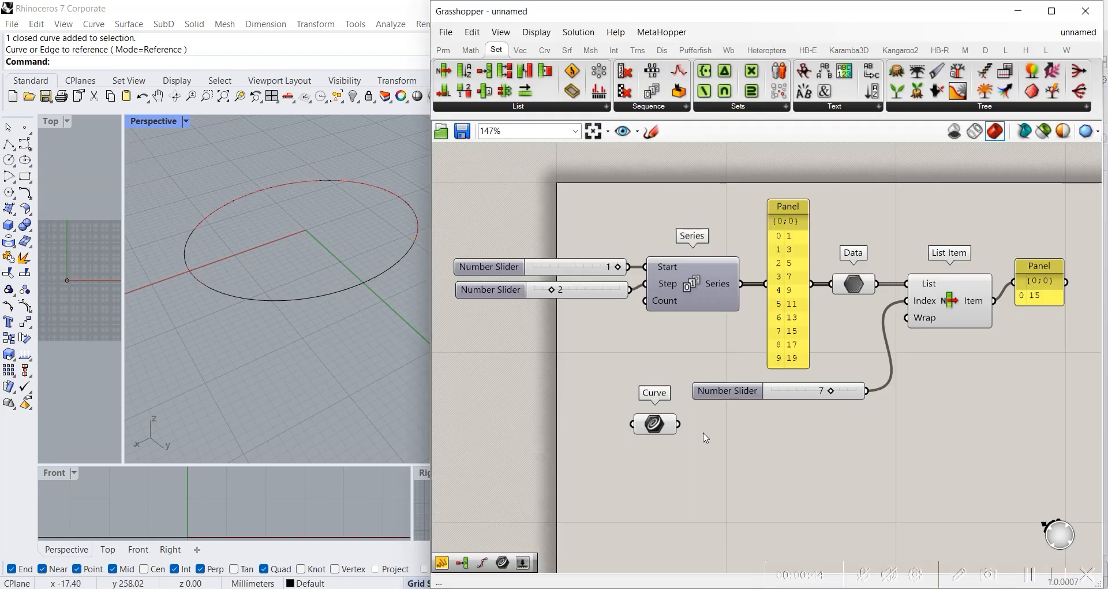
drag(644, 437, 624, 449)
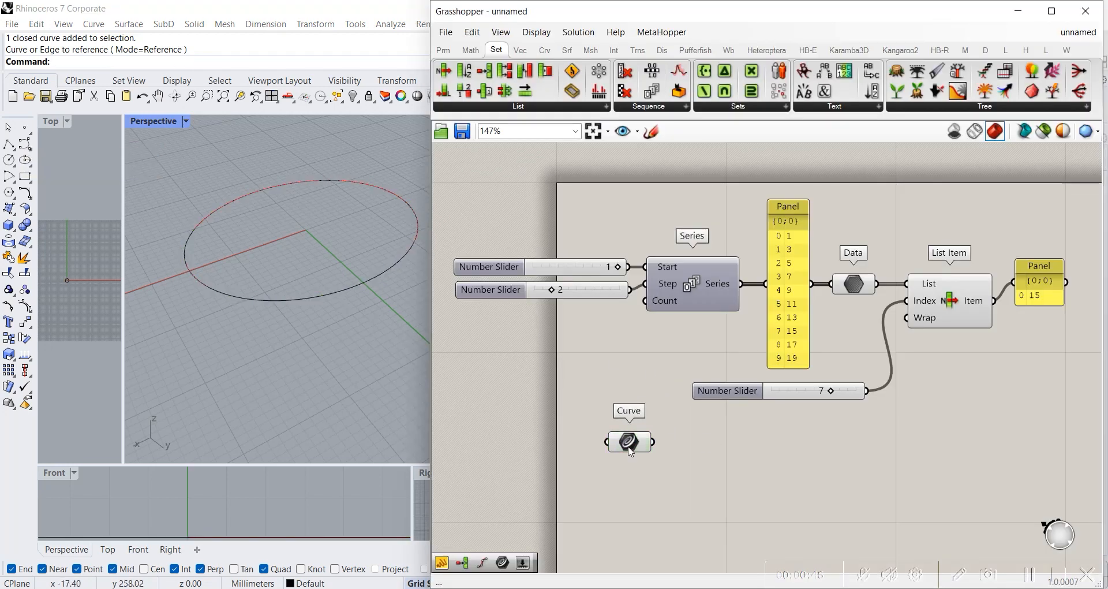
double_click(631, 452)
Step: Add a Divide Curve component beside the Curve parameter, align the two and connect the circle to its Curve input
double_click(725, 442)
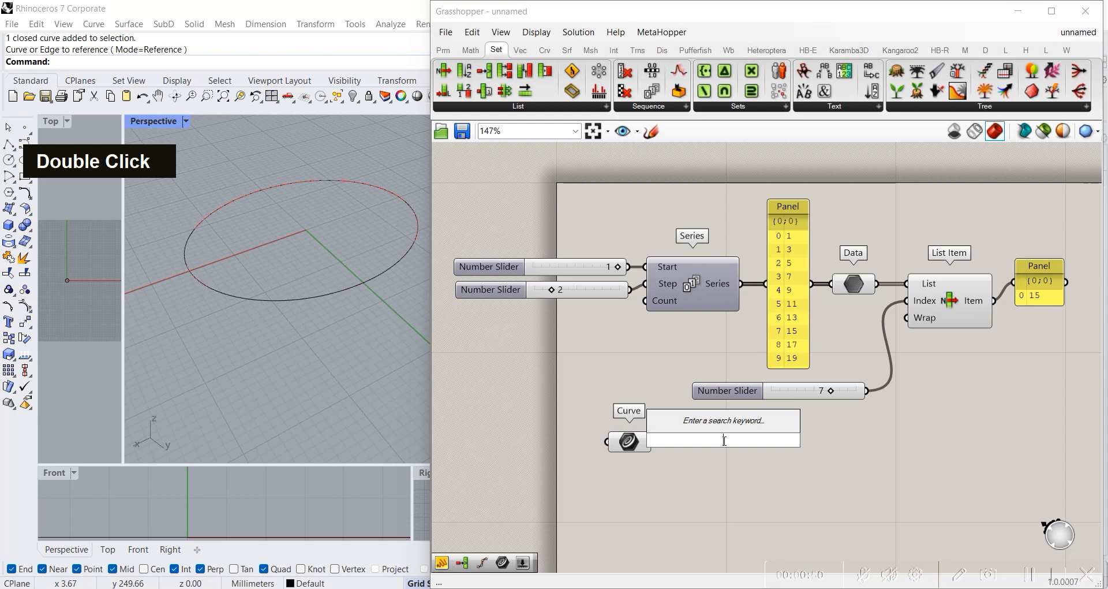
text(divide cu)
key(Return)
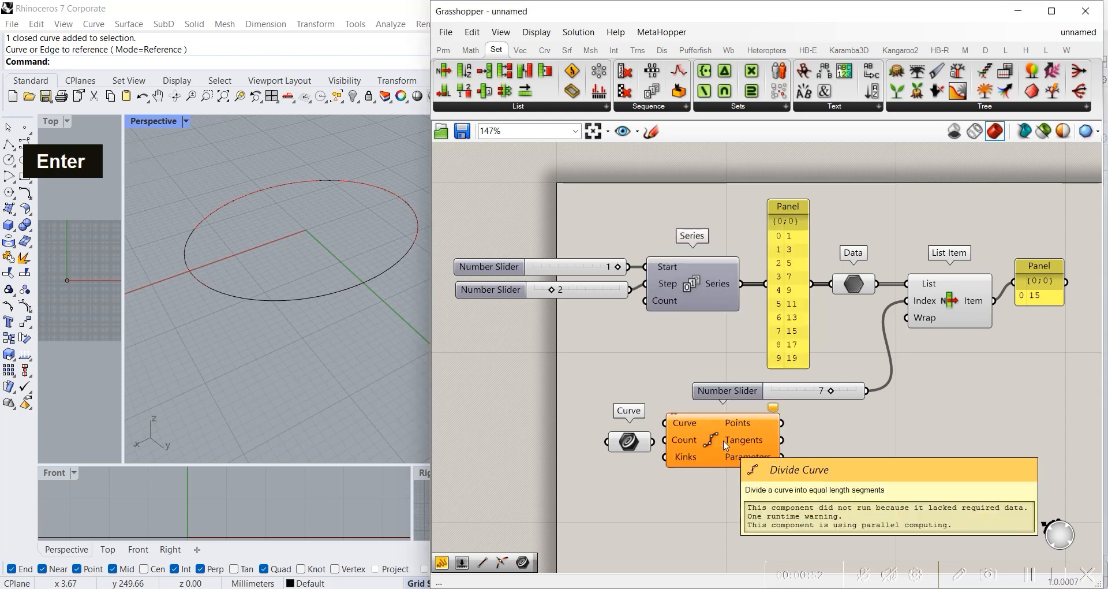
drag(699, 449, 719, 482)
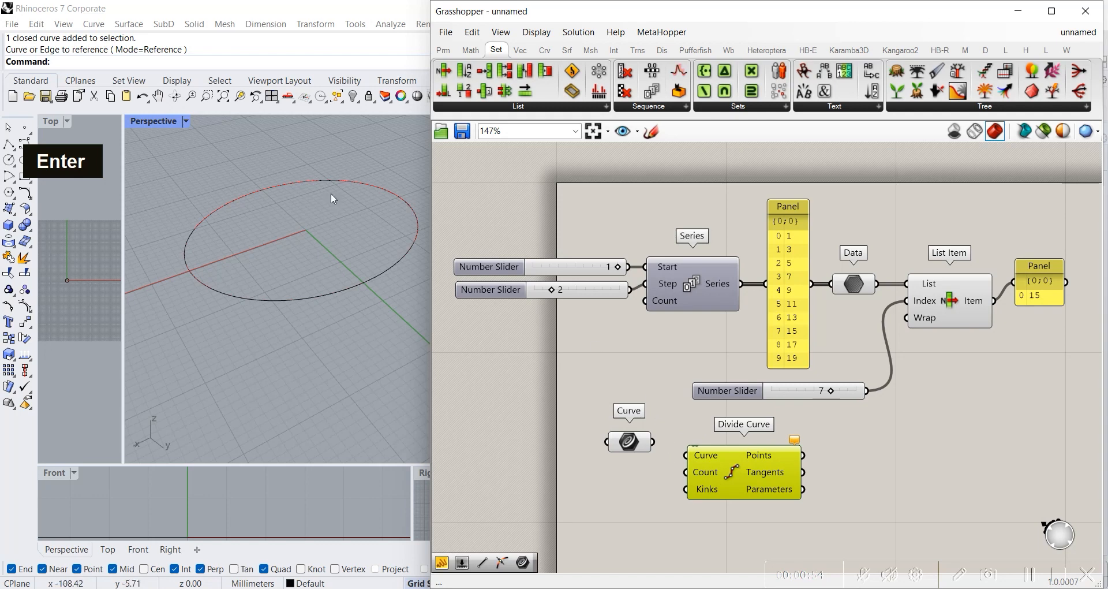
scroll(327, 181, up, 1)
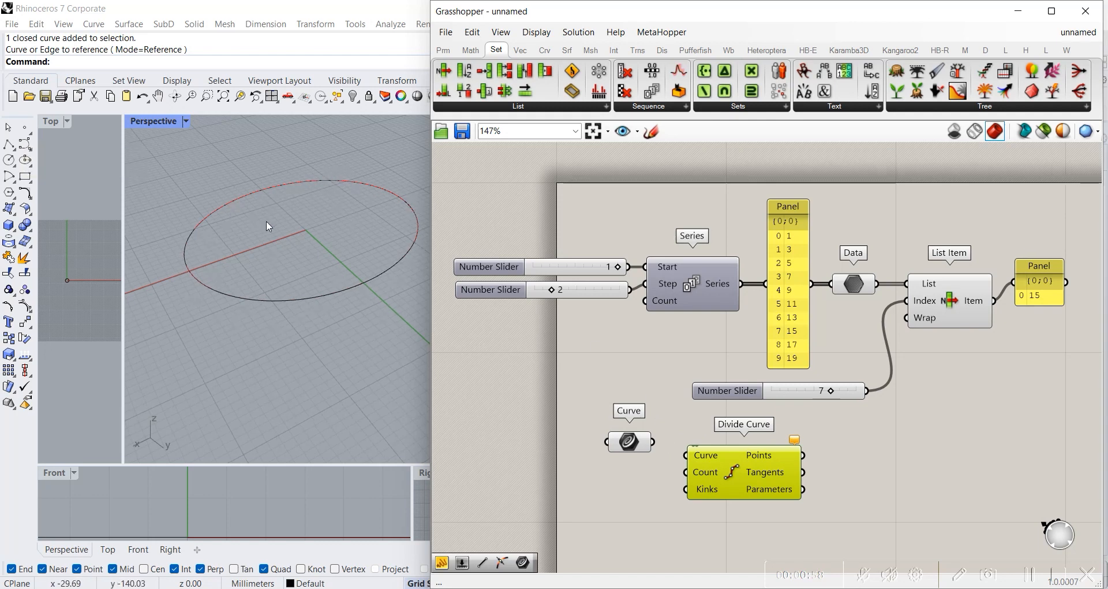
drag(723, 474, 735, 469)
drag(654, 442, 742, 449)
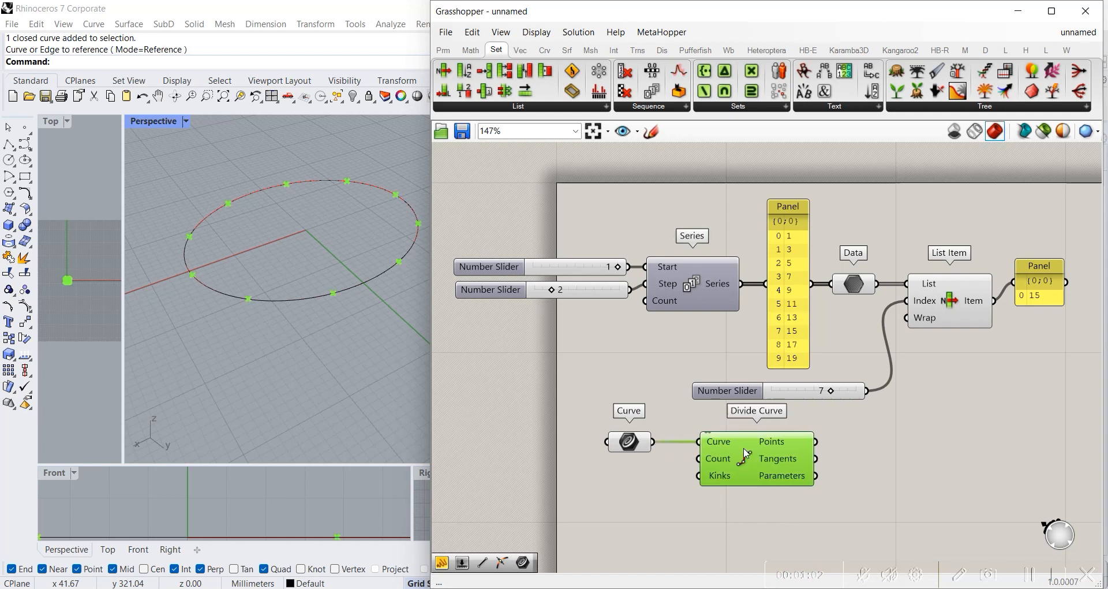
Step: Add a number slider with the value 25, connect it to Divide Curve's Count input and place it under the Curve parameter
click(640, 485)
double_click(633, 486)
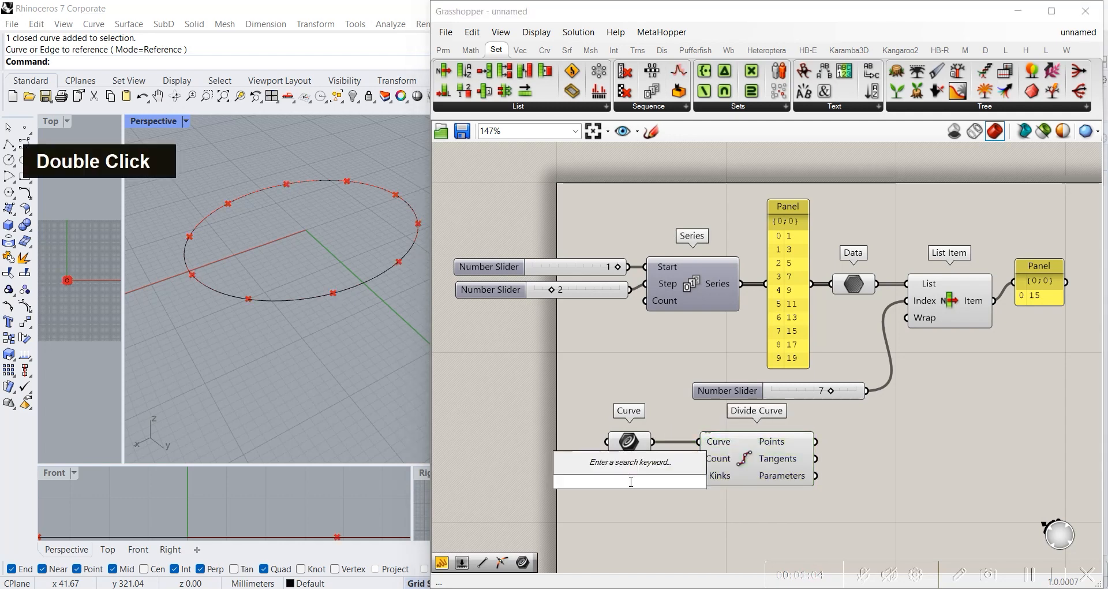
text(2)
key(Return)
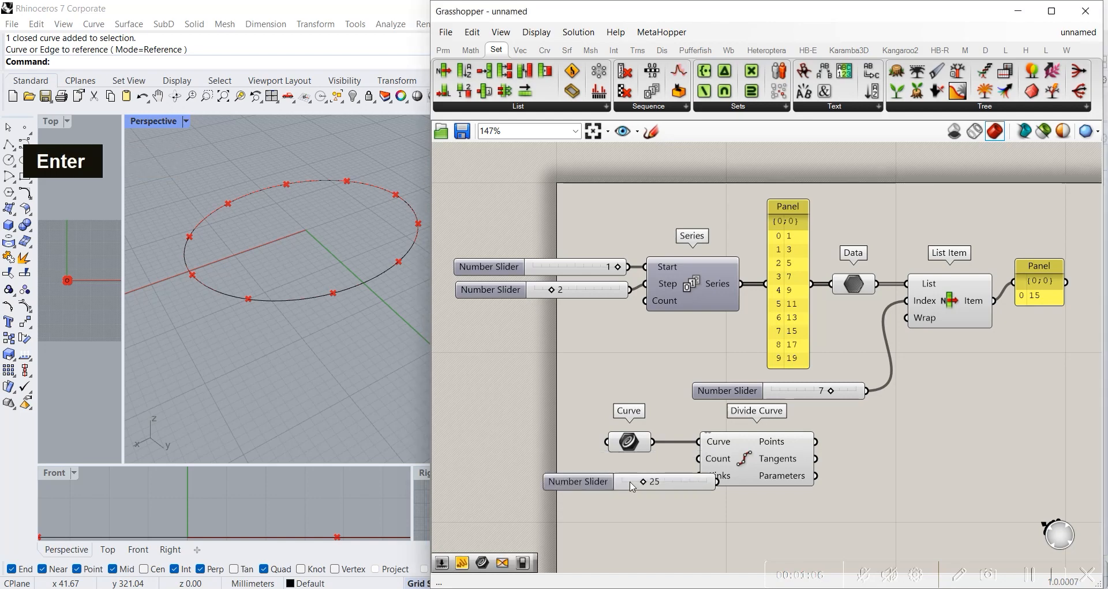
scroll(653, 485, up, 2)
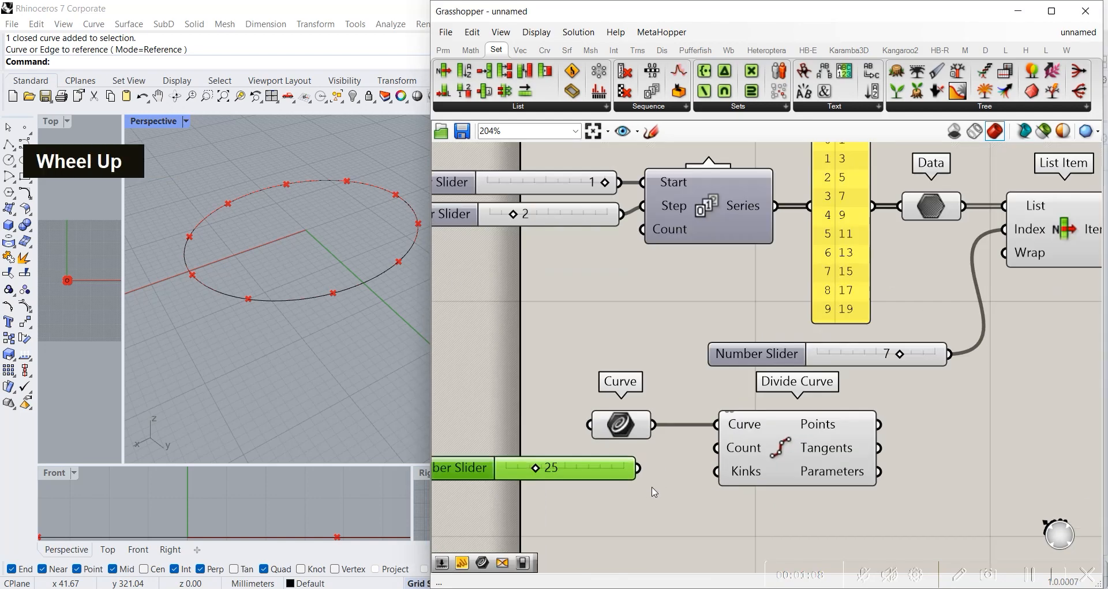
drag(640, 468, 717, 448)
drag(595, 469, 645, 467)
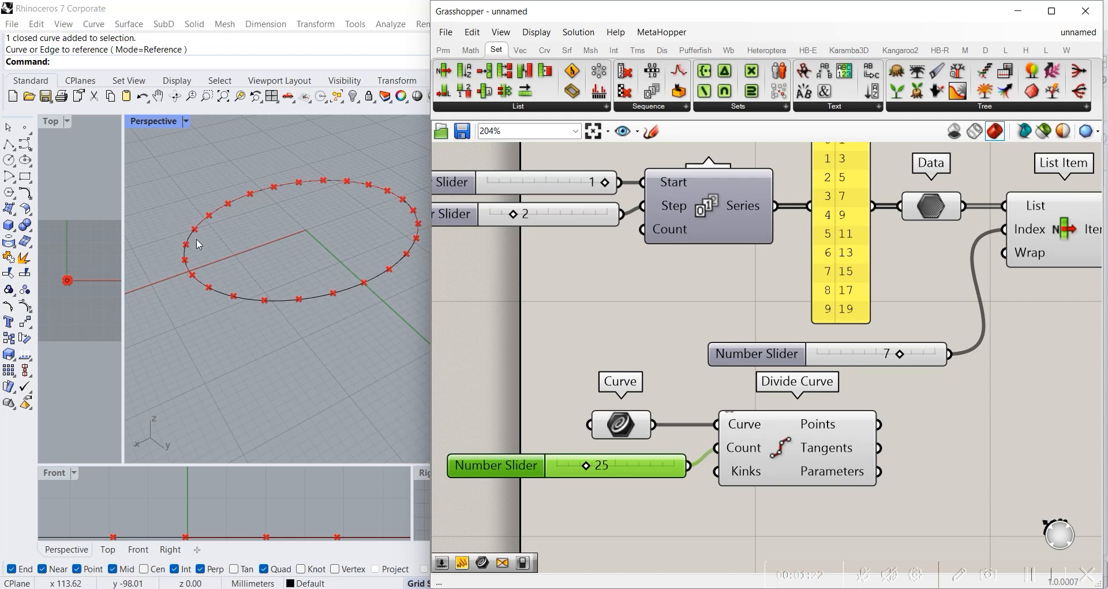
Step: Select Divide Curve to highlight its points on the circle and shift it slightly away from its inputs
scroll(311, 186, up, 2)
scroll(311, 187, down, 2)
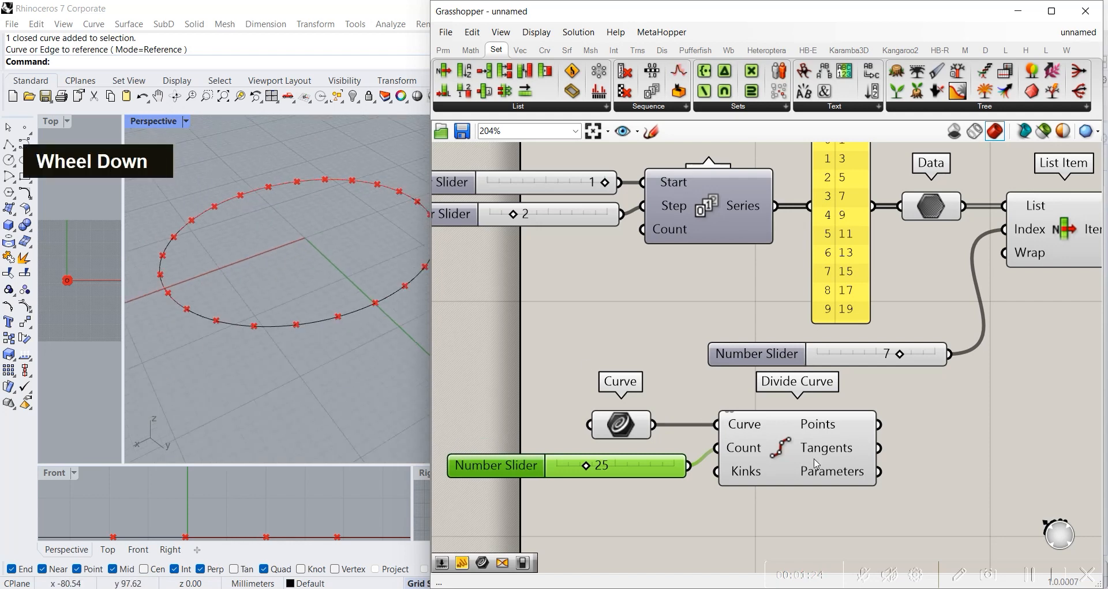
click(756, 465)
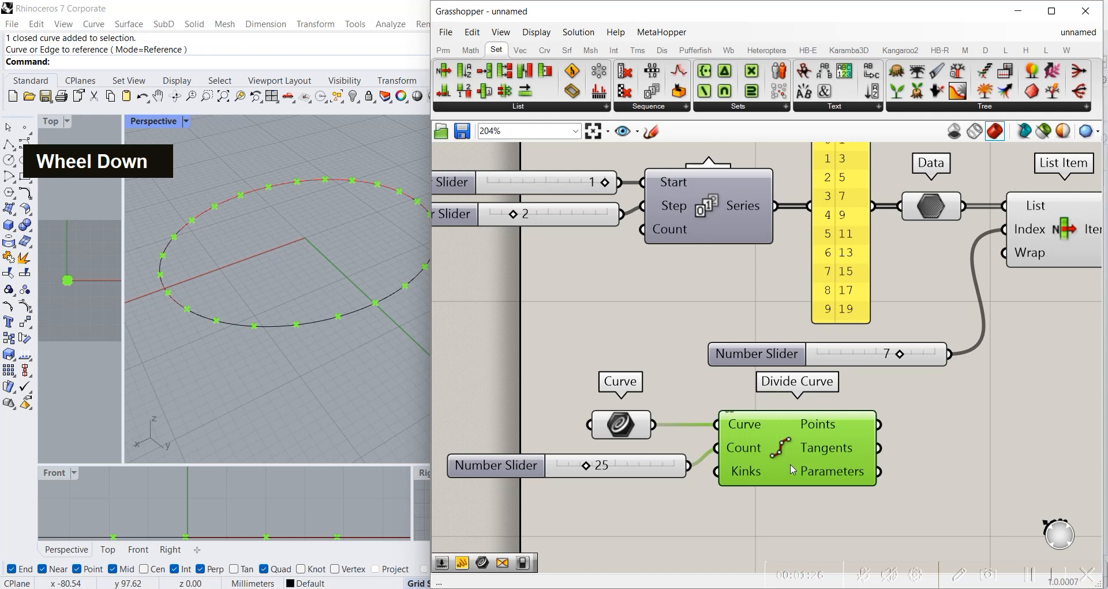
drag(792, 470, 803, 470)
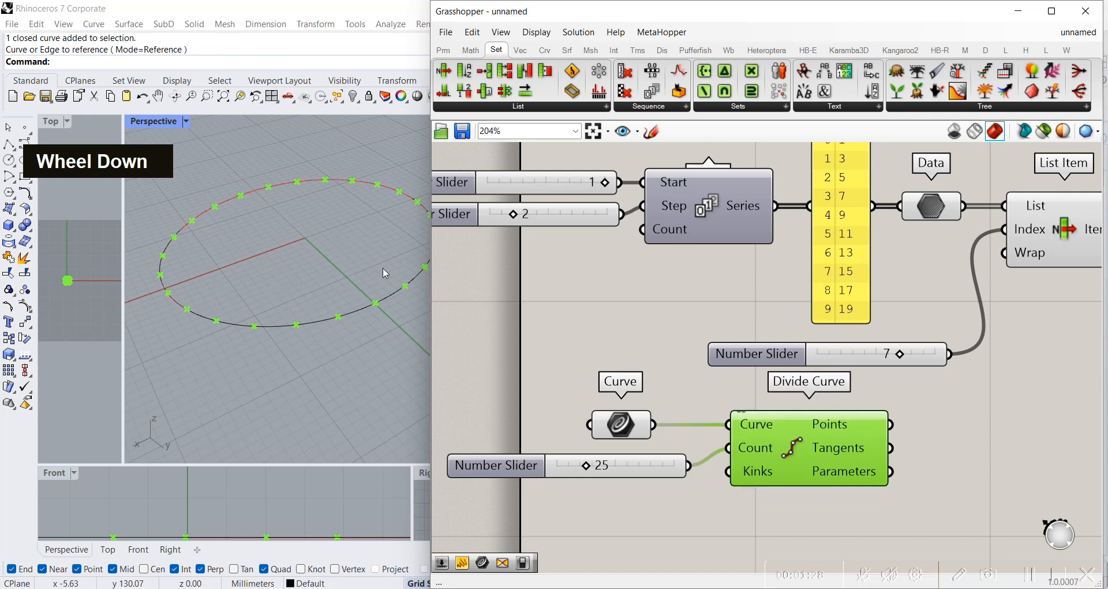
Step: Add a panel after Divide Curve and connect the Points output to it
right_drag(947, 434, 783, 415)
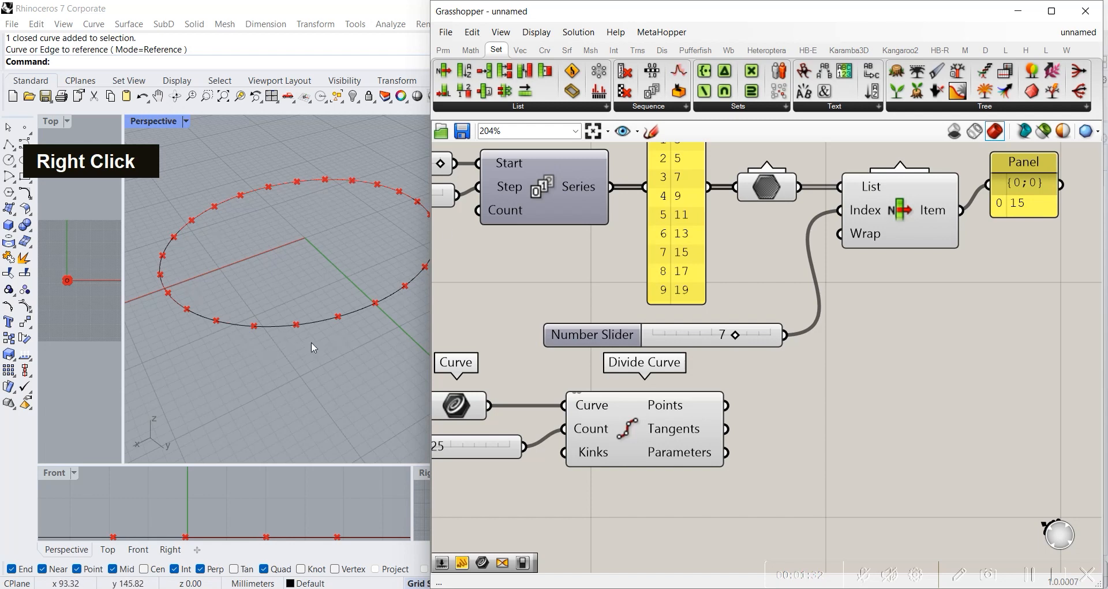
double_click(798, 386)
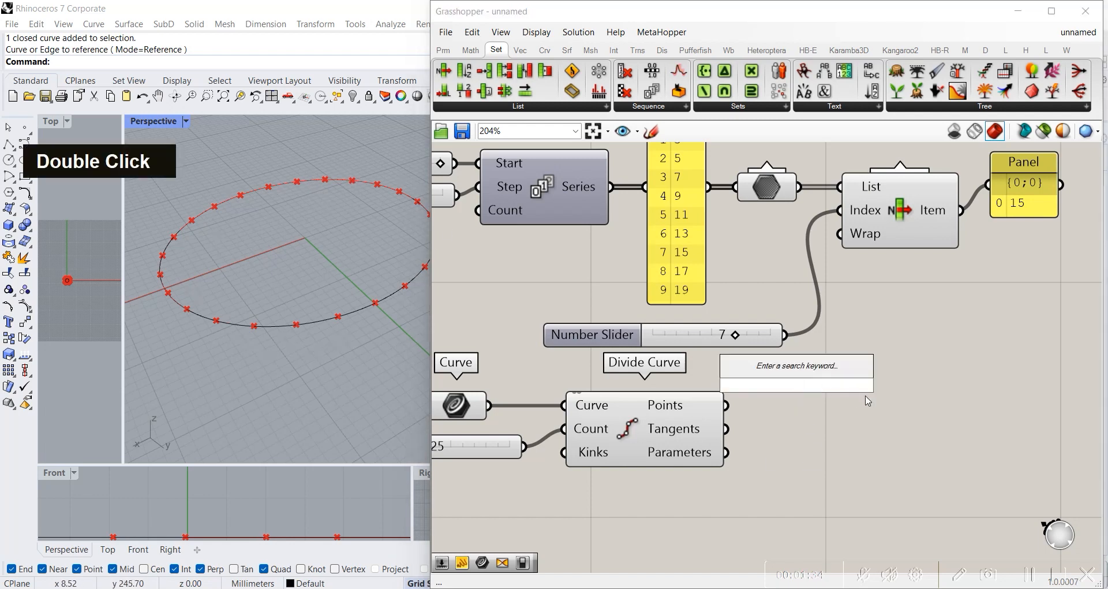
text(pl)
key(BackSpace)
key(BackSpace)
text(pane)
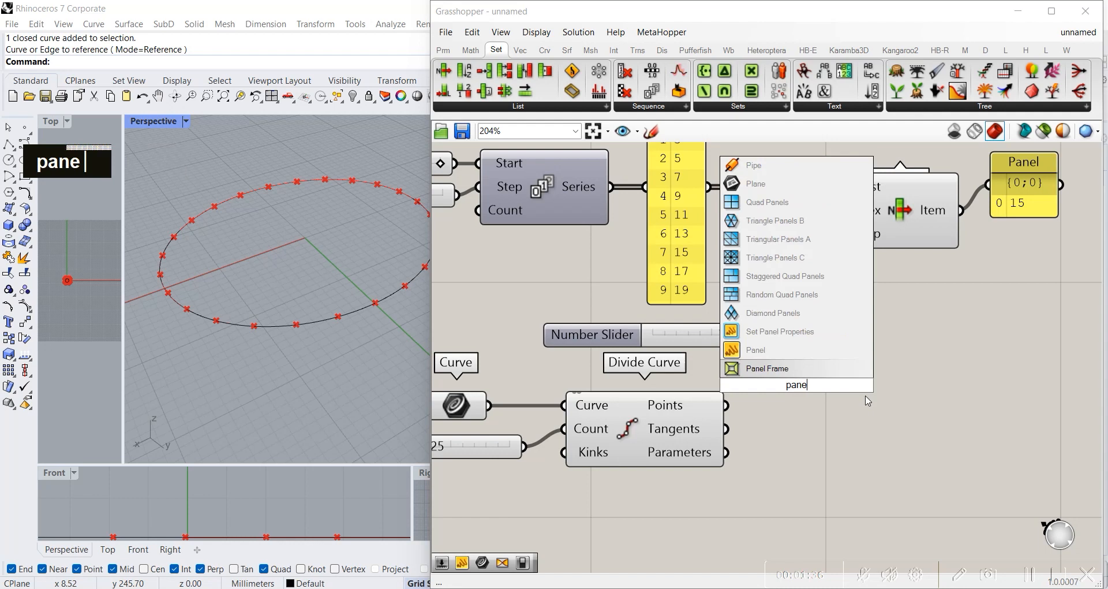
key(Return)
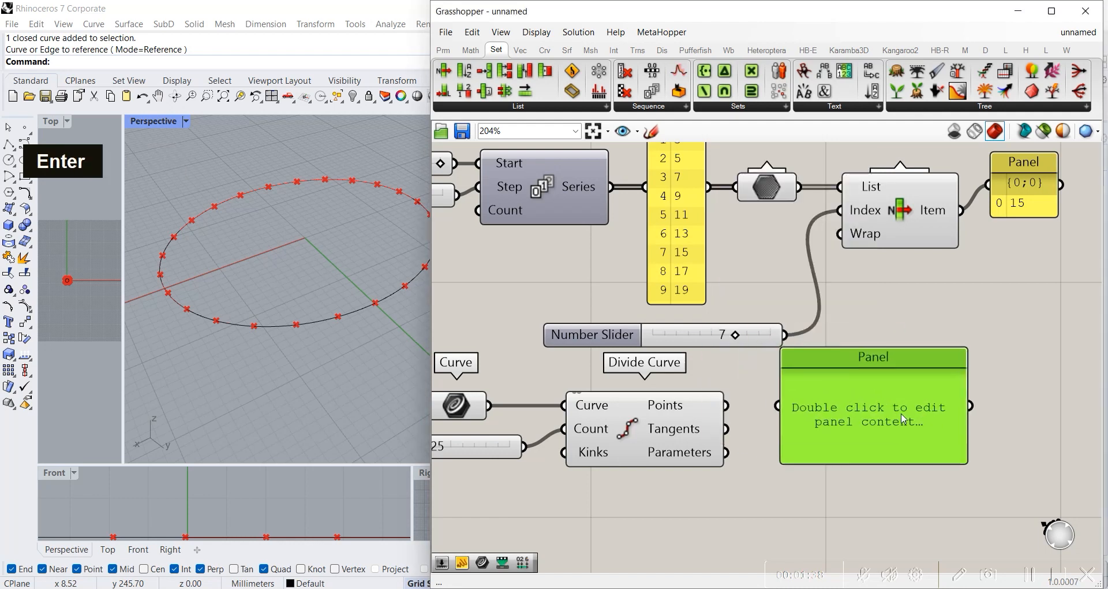
drag(726, 405, 781, 406)
right_drag(950, 400, 859, 302)
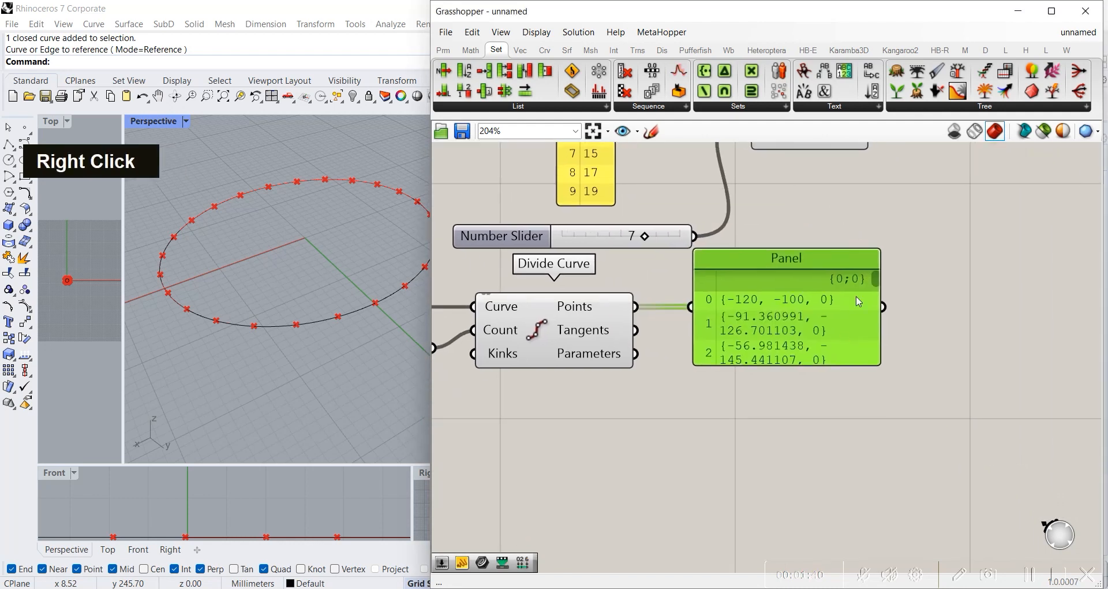
Step: Lengthen the points panel to show more rows and look through the coordinates of the division points
drag(805, 365, 805, 542)
right_drag(932, 420, 963, 385)
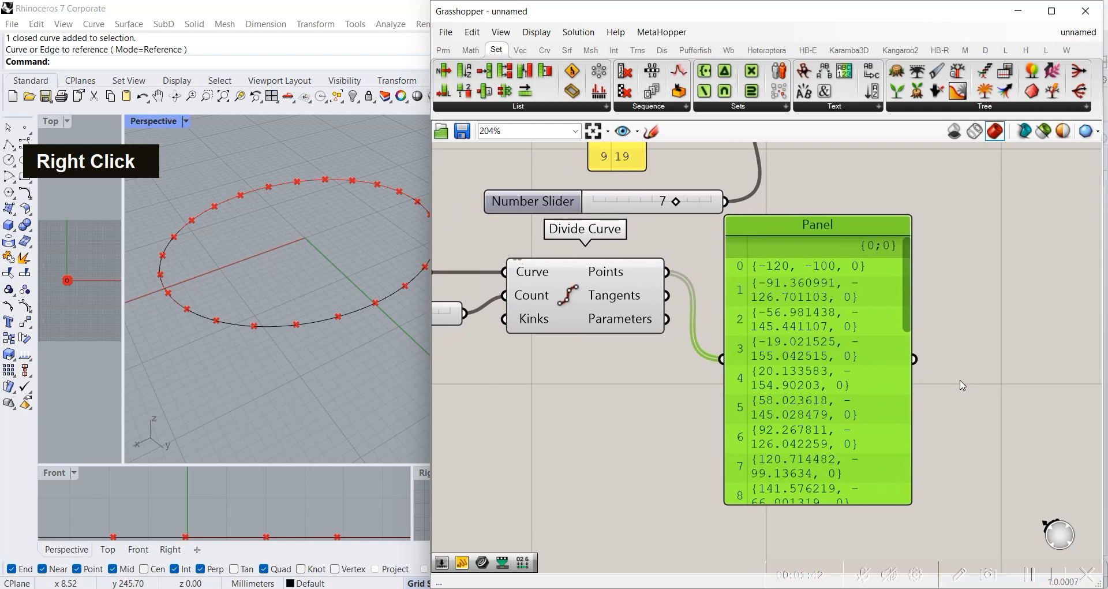
drag(911, 292, 926, 256)
click(618, 298)
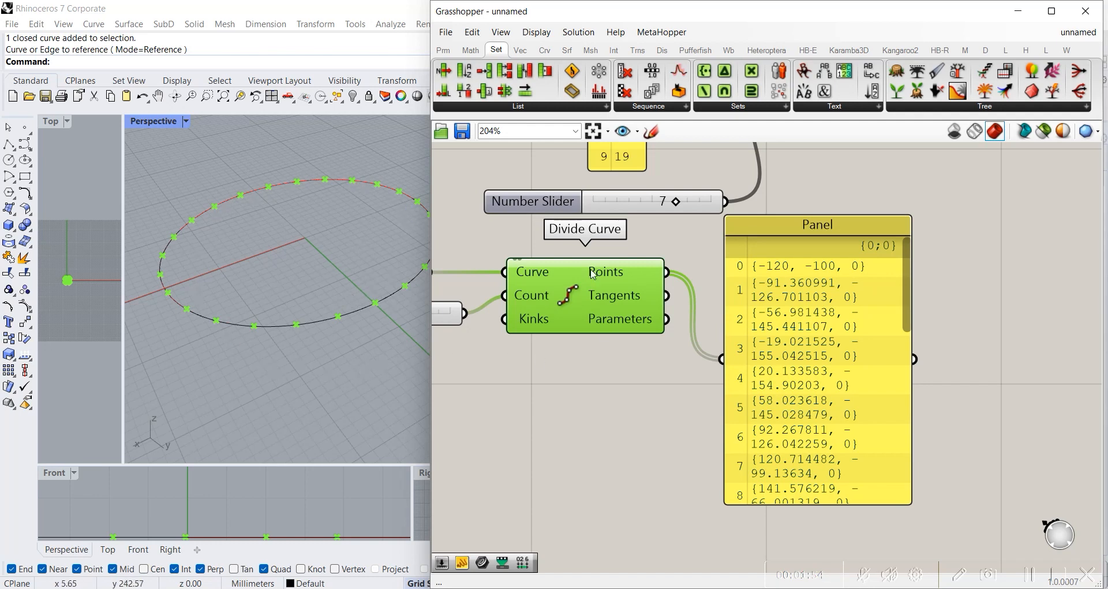
mouse_move(906, 267)
mouse_down()
mouse_move(909, 422)
mouse_move(905, 261)
mouse_up()
click(940, 279)
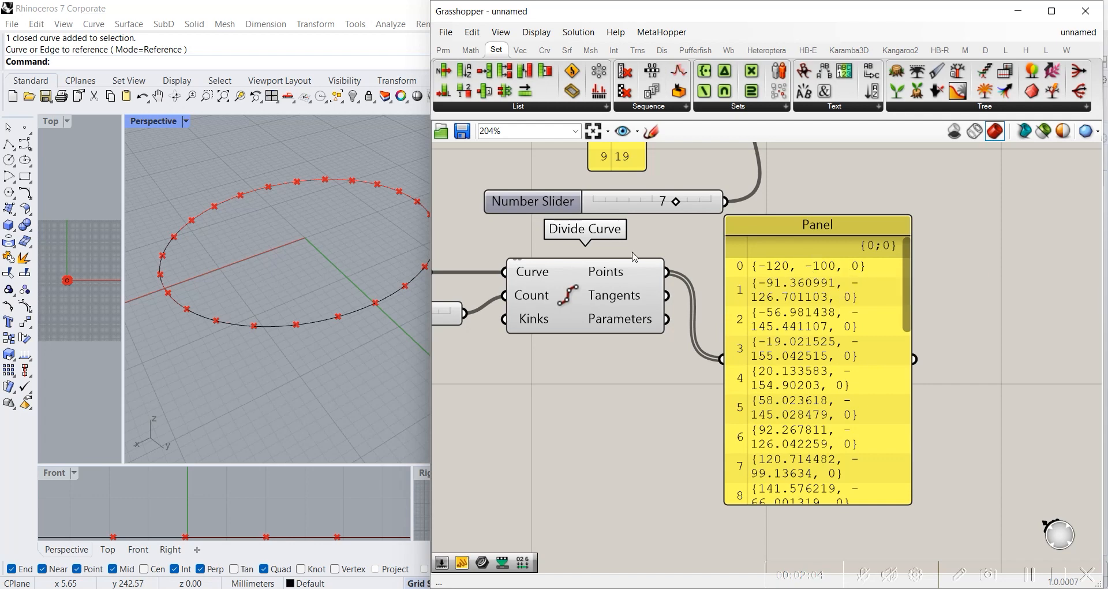
Step: Add a Point List component and place it just below Divide Curve
double_click(964, 299)
text(poi)
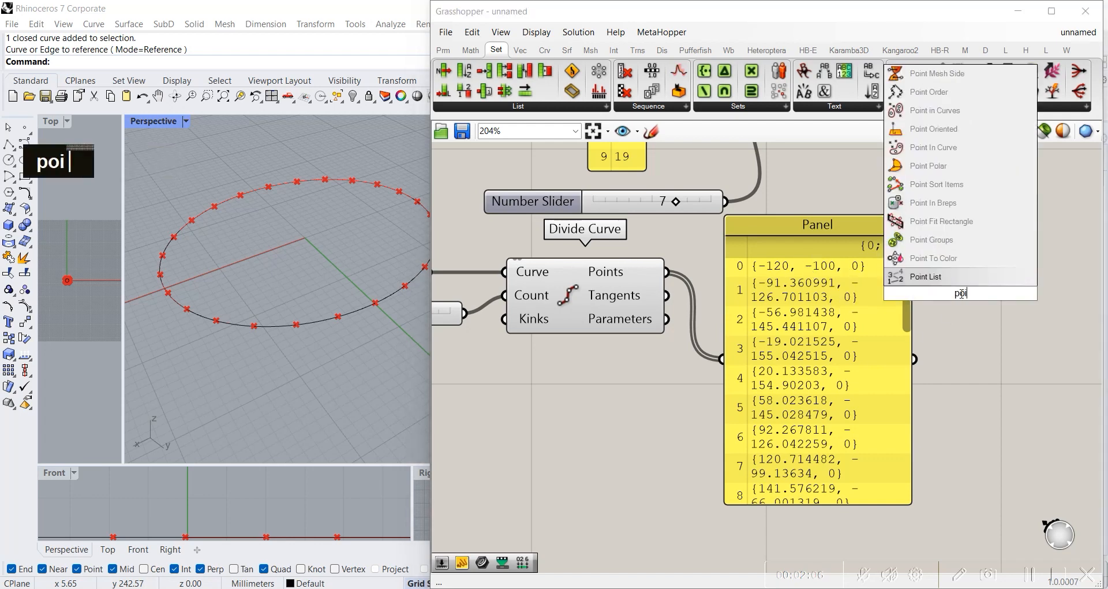
text(nt list)
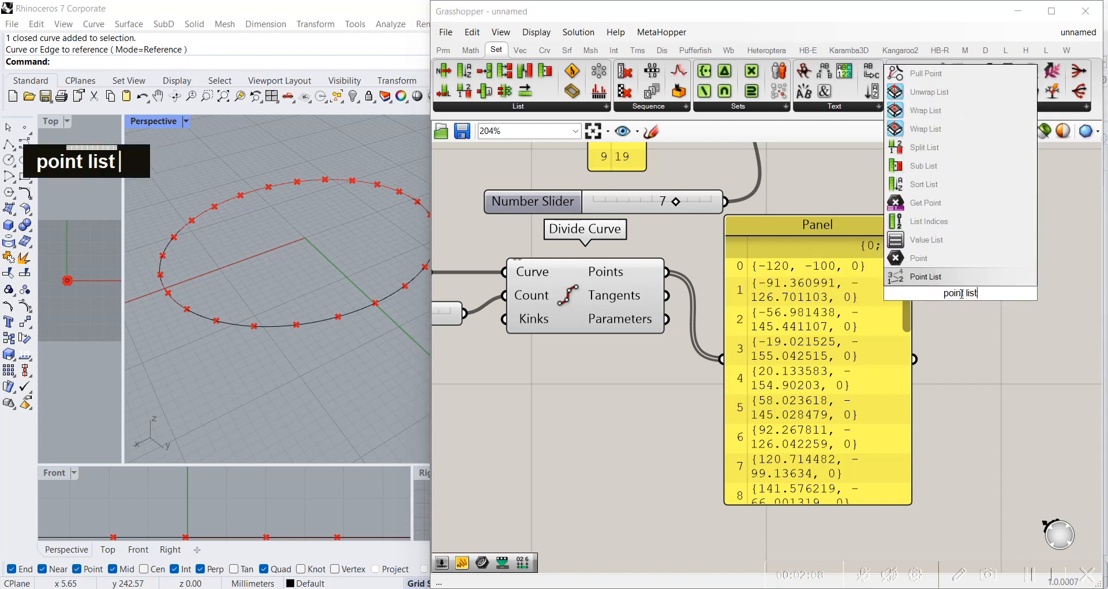
key(Return)
drag(964, 303, 657, 403)
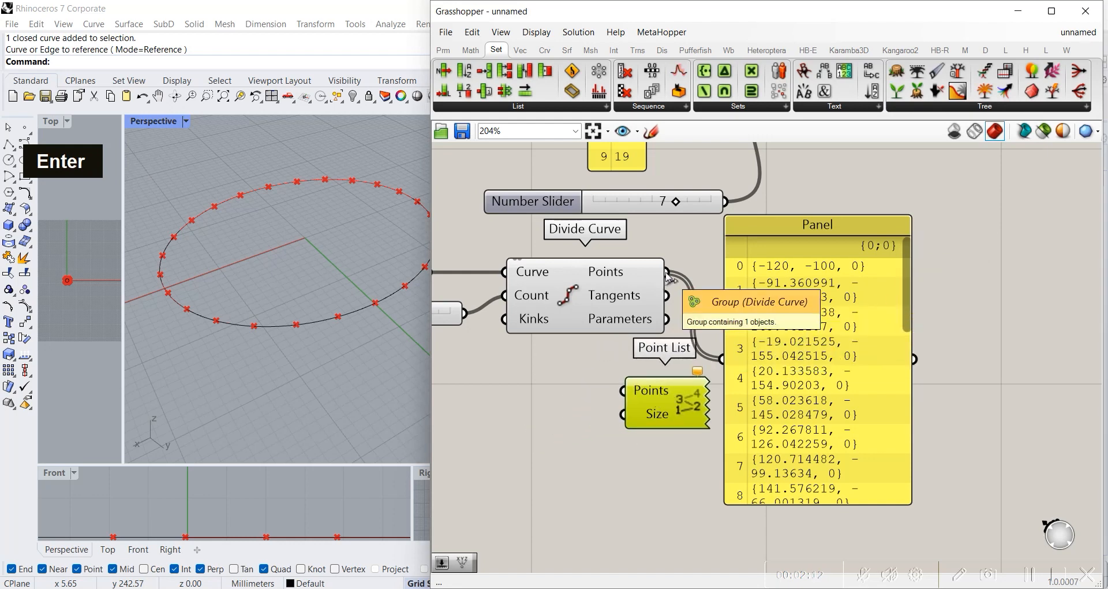
Step: Move the points panel and Point List farther from Divide Curve, and connect its Points output to Point List's Points input
drag(816, 393, 891, 351)
drag(661, 422, 731, 407)
right_drag(553, 343, 662, 358)
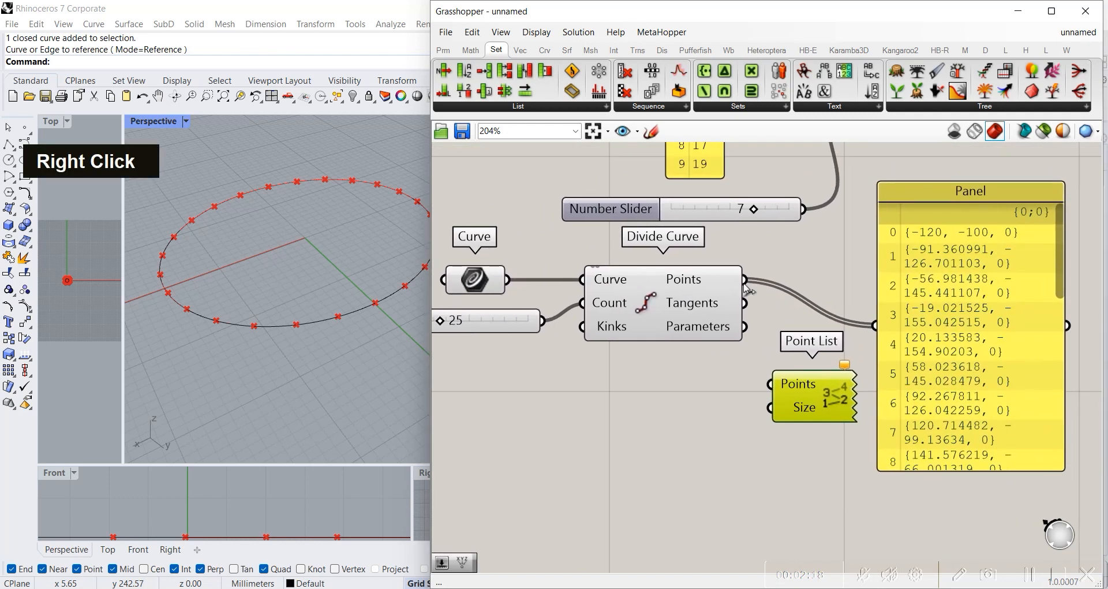
drag(749, 280, 779, 378)
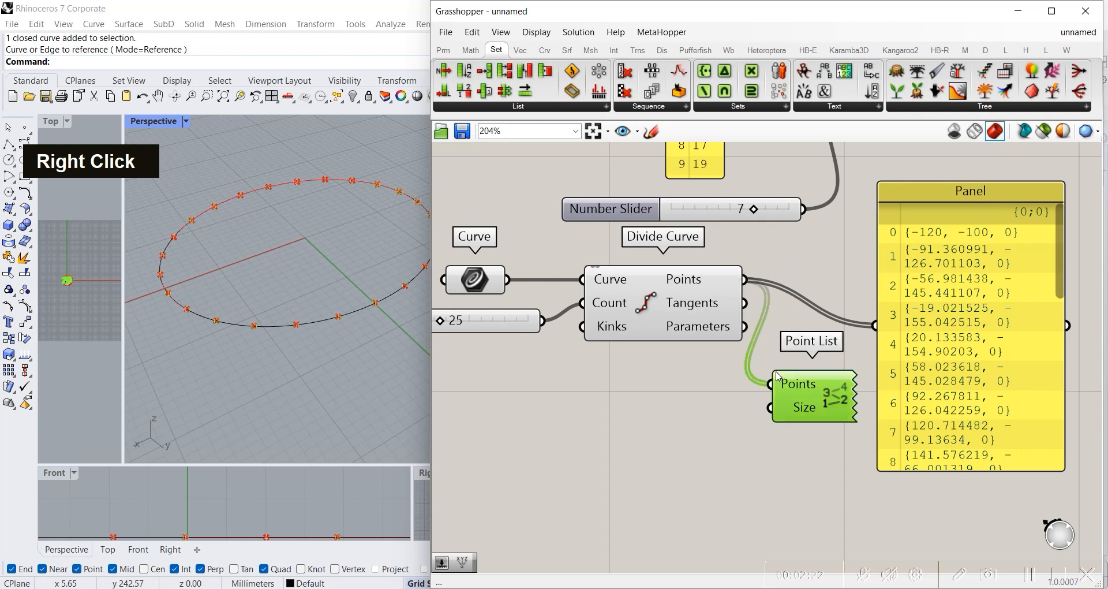
scroll(347, 187, up, 2)
scroll(349, 190, down, 3)
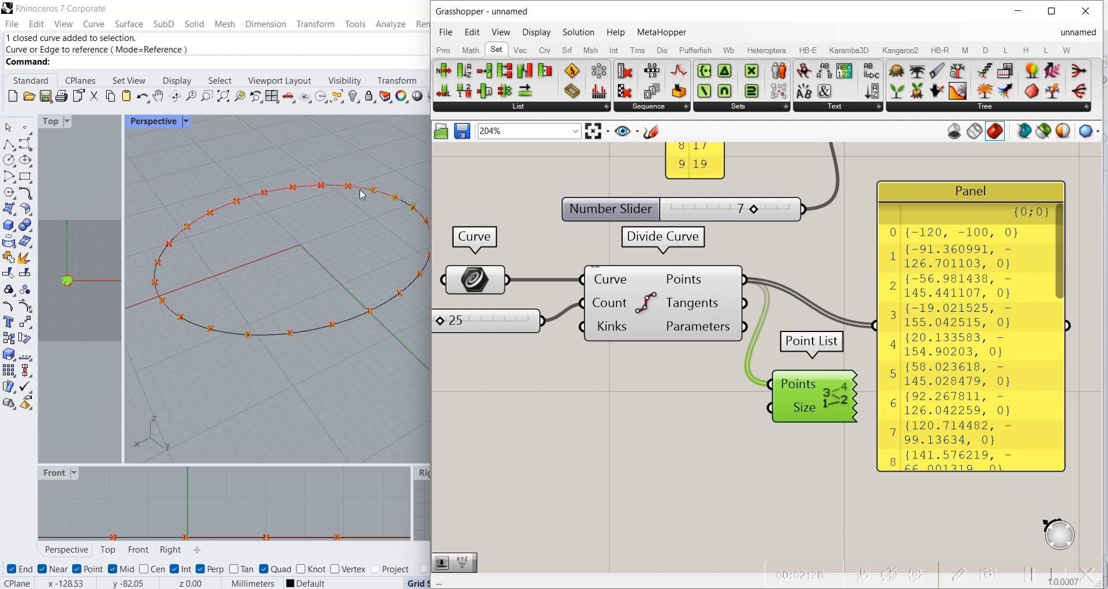
drag(812, 400, 815, 377)
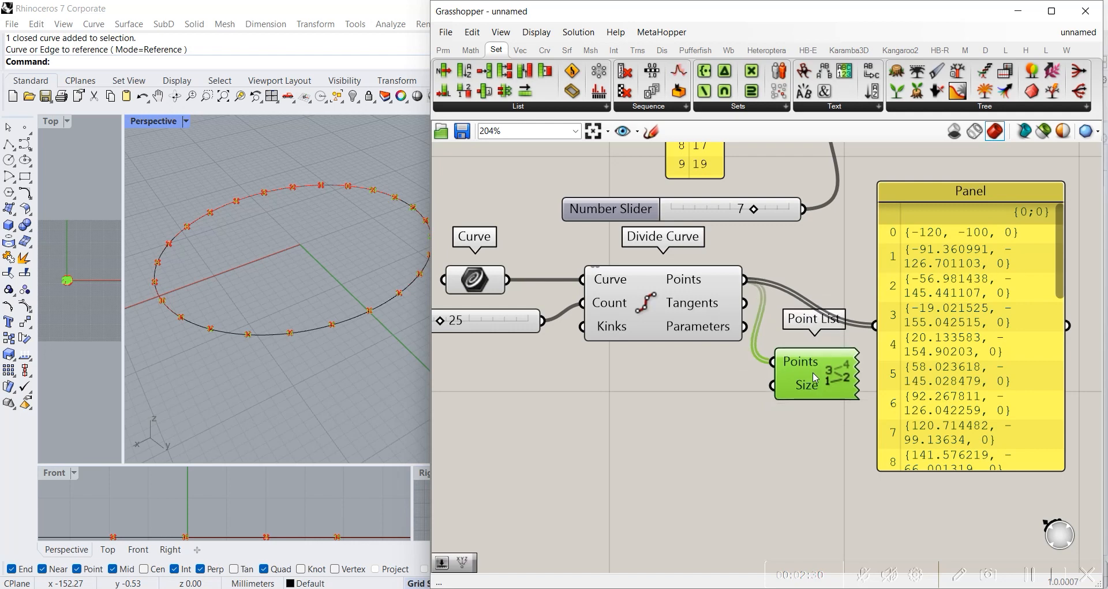
scroll(373, 185, up, 3)
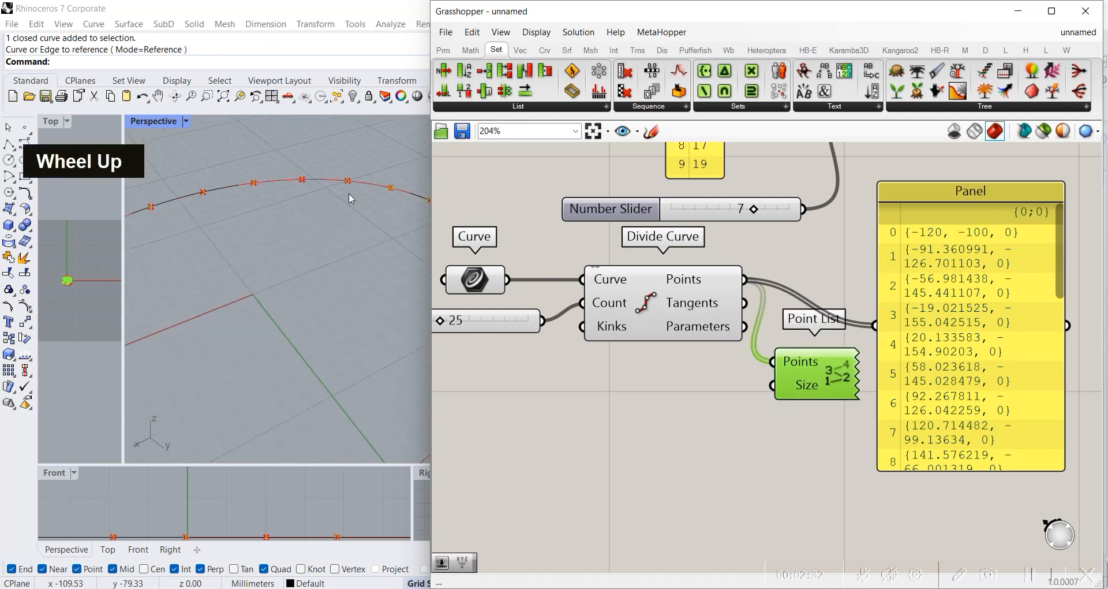
scroll(349, 189, down, 5)
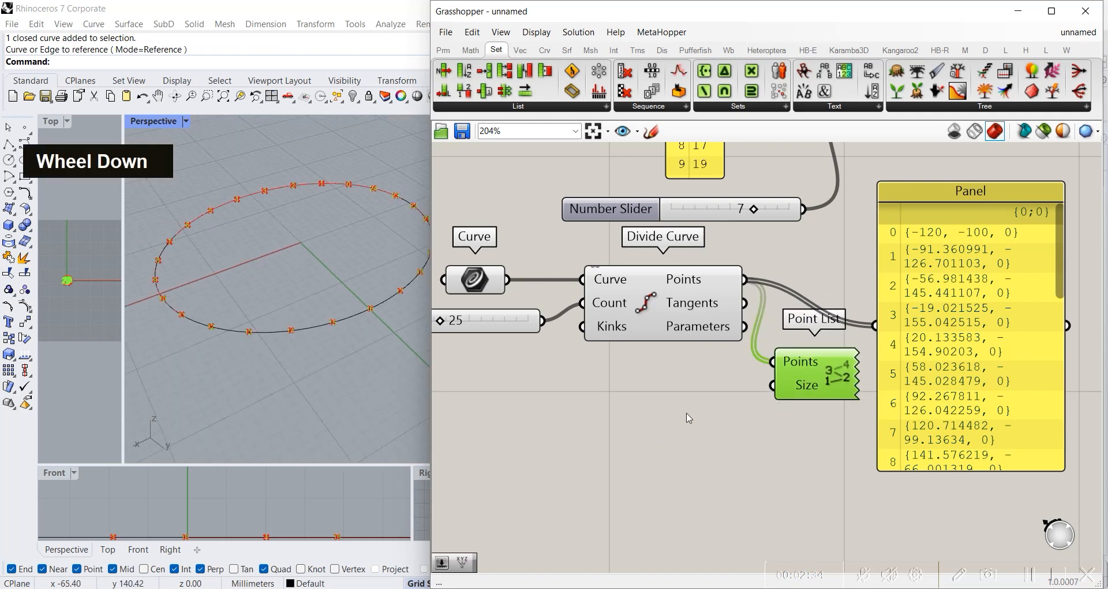
Step: Add a number slider, connect it to Point List's Size input and set it to 13
double_click(701, 411)
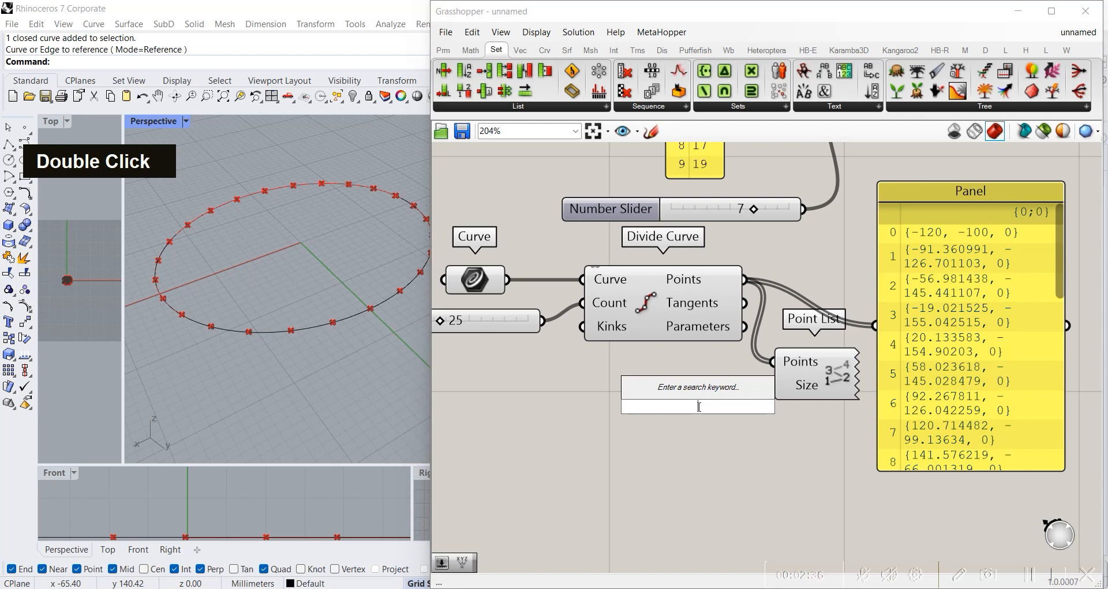
text(70)
key(Return)
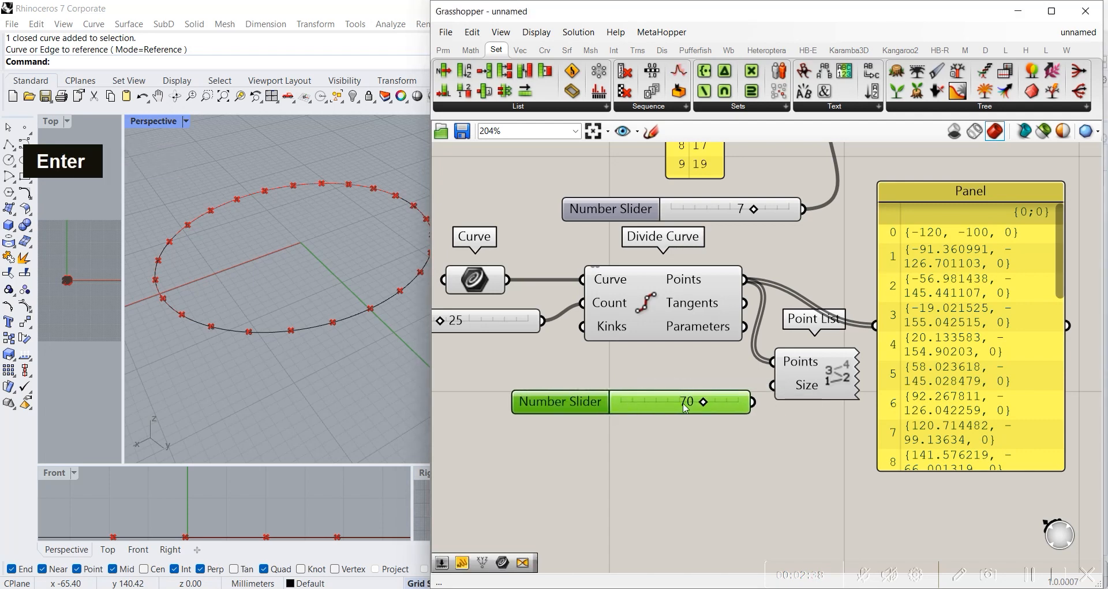
drag(756, 403, 774, 385)
drag(710, 406, 637, 415)
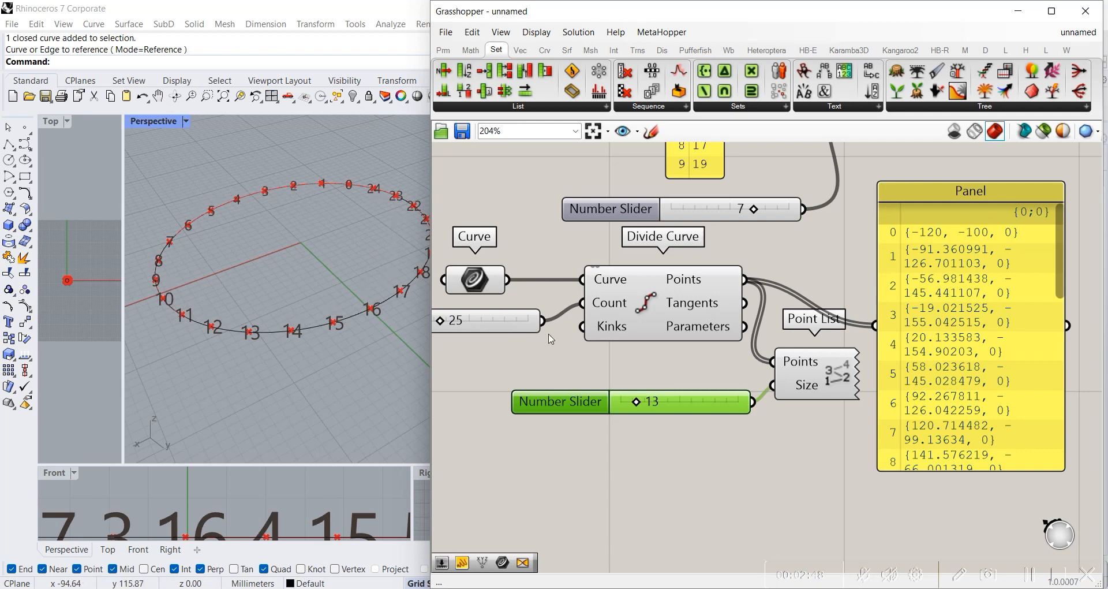
Step: Add a List Item component after the points panel and connect the panel's output to its List input
shift+right_drag(898, 317, 688, 339)
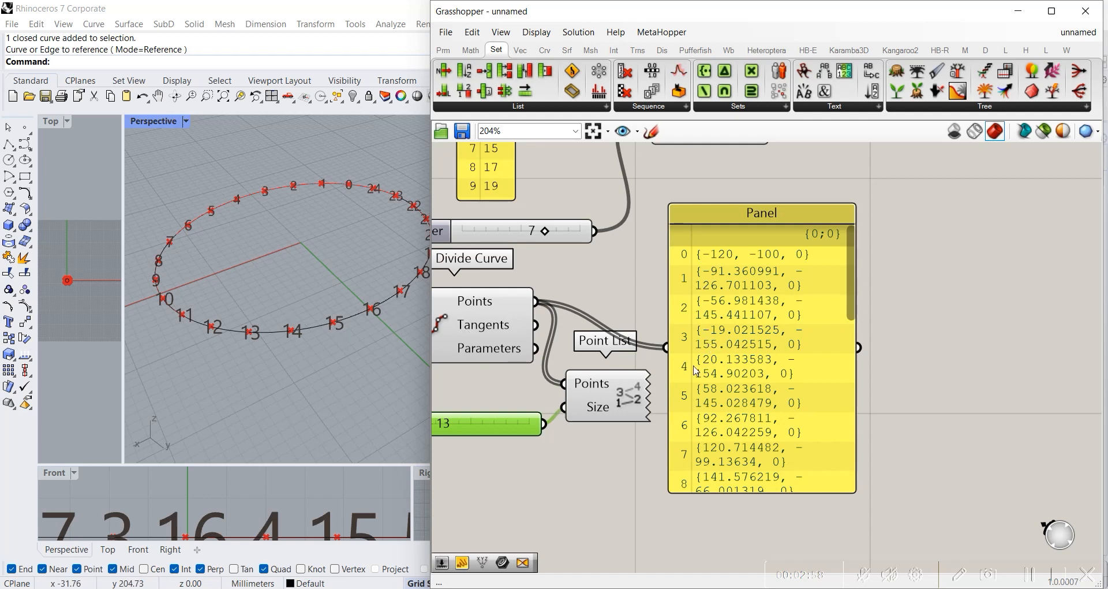
right_drag(697, 371, 762, 385)
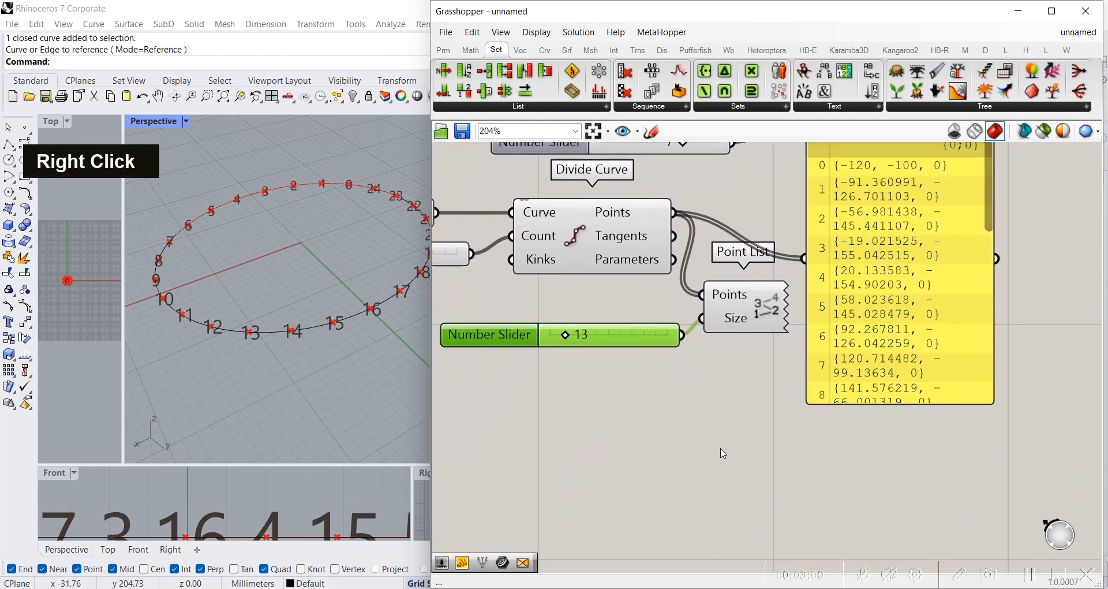
double_click(724, 453)
text(list item)
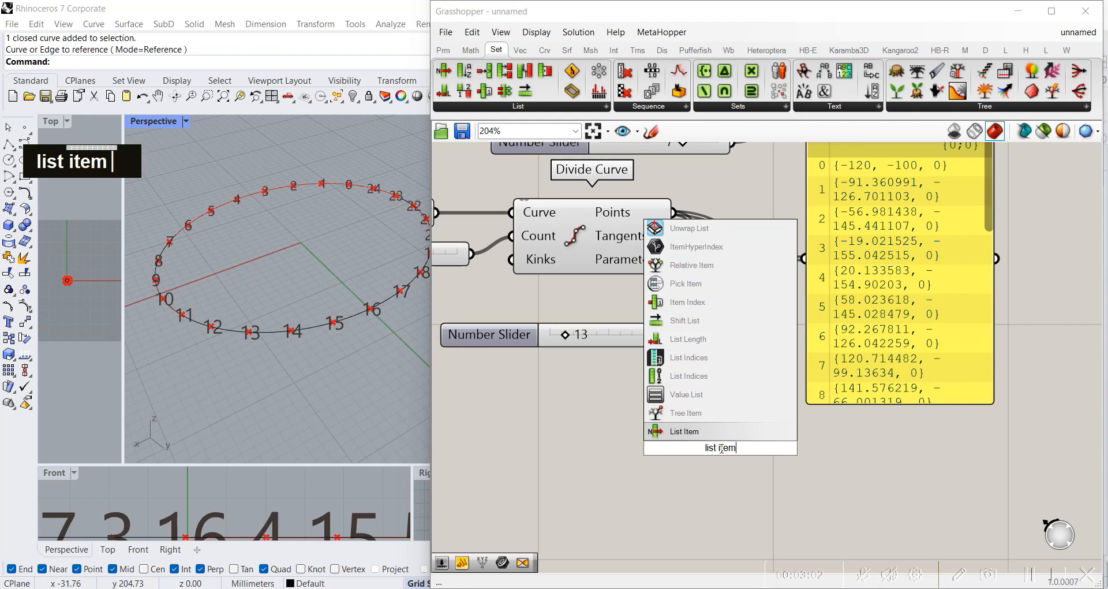
key(Return)
right_drag(741, 383, 618, 412)
drag(607, 482, 1047, 350)
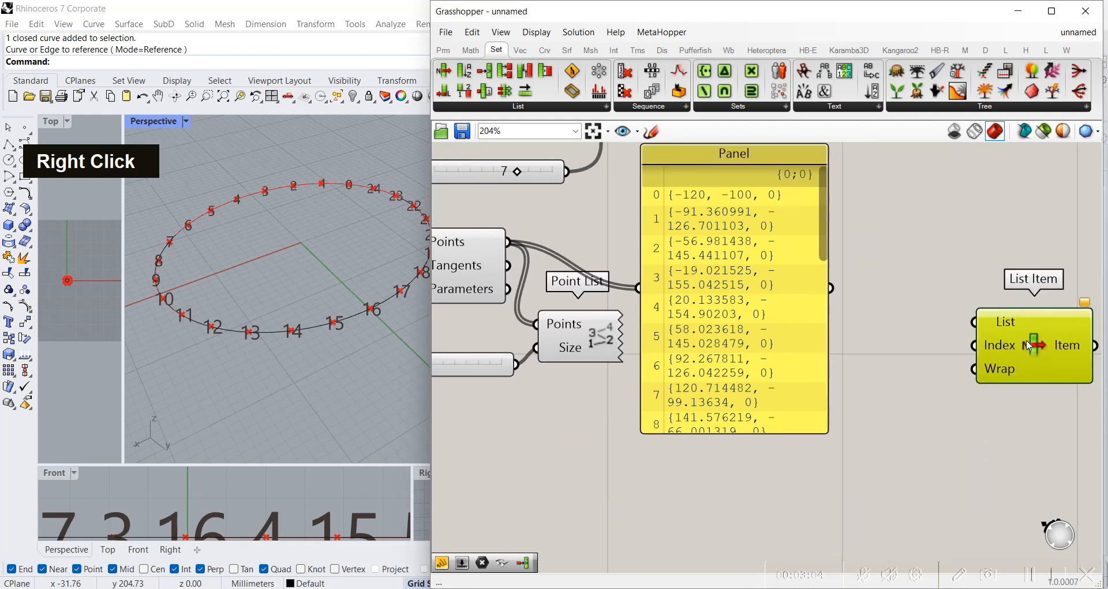
drag(831, 288, 929, 296)
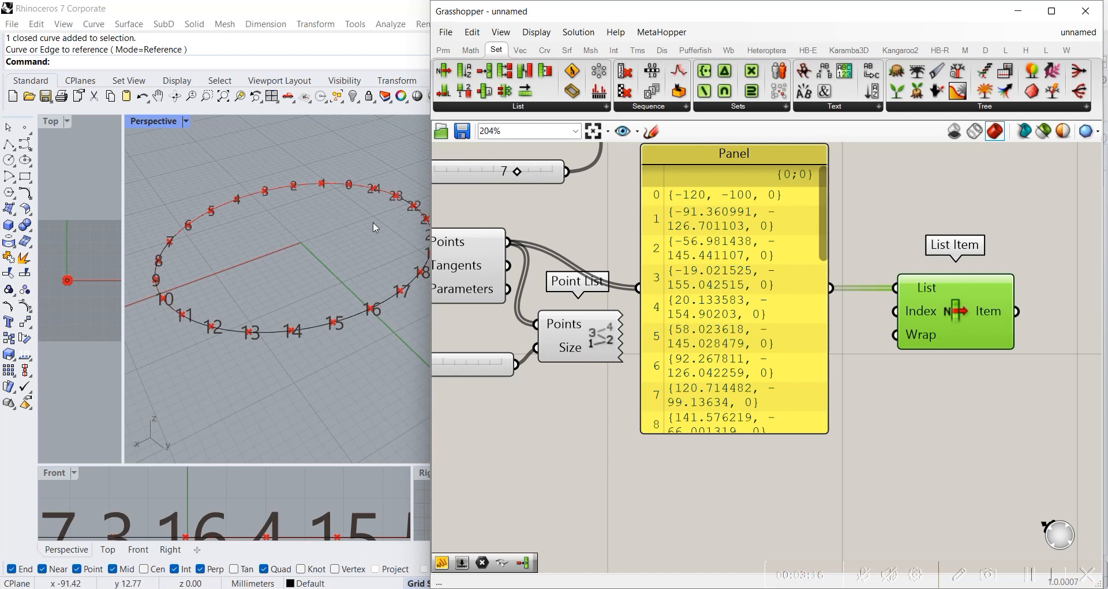
click(916, 411)
drag(907, 303, 903, 303)
Step: Add a number slider with the value 24 below the points panel and connect it to List Item's Index input
double_click(848, 456)
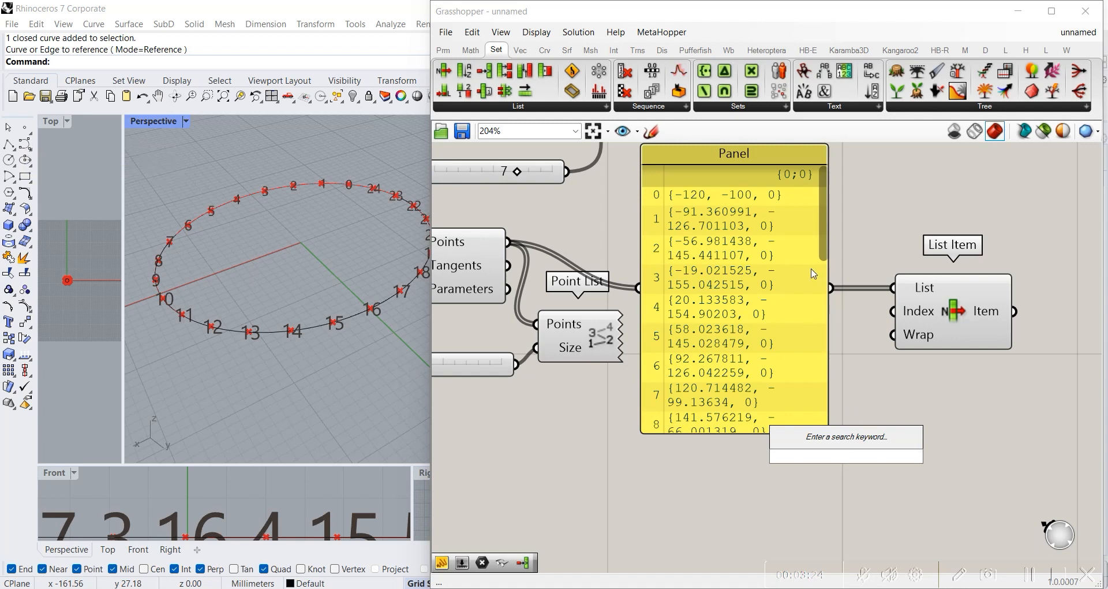
drag(826, 232, 825, 404)
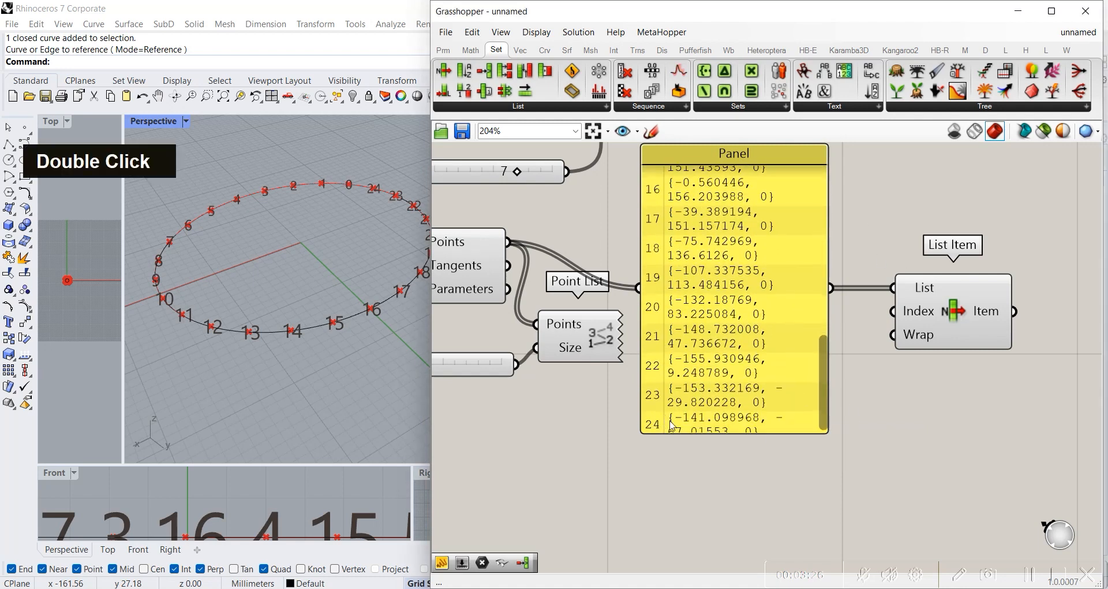
double_click(747, 479)
text(24)
key(Return)
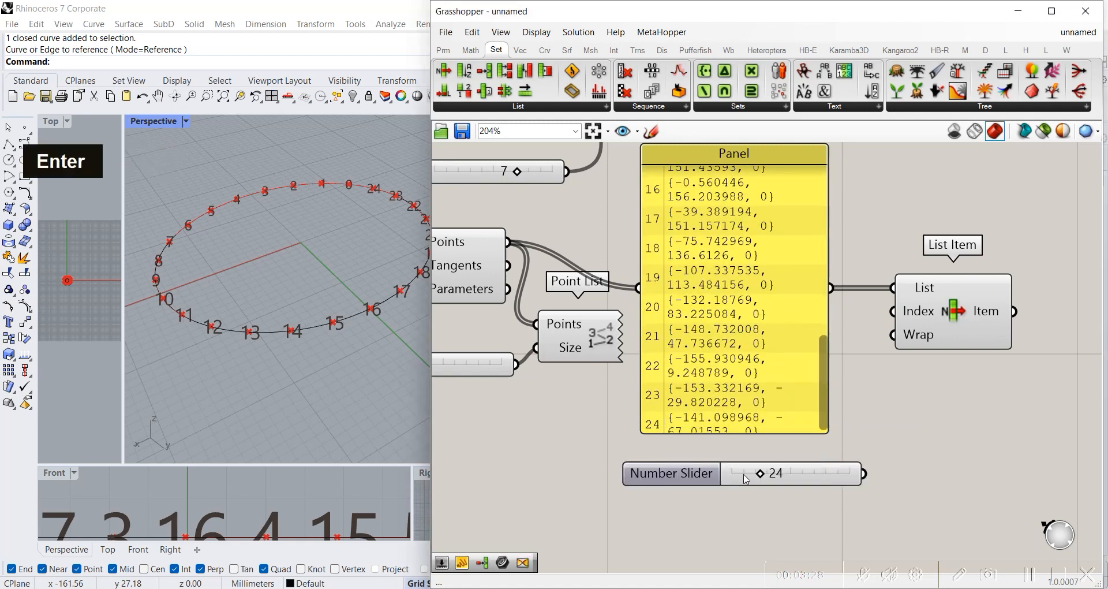
drag(866, 477, 880, 319)
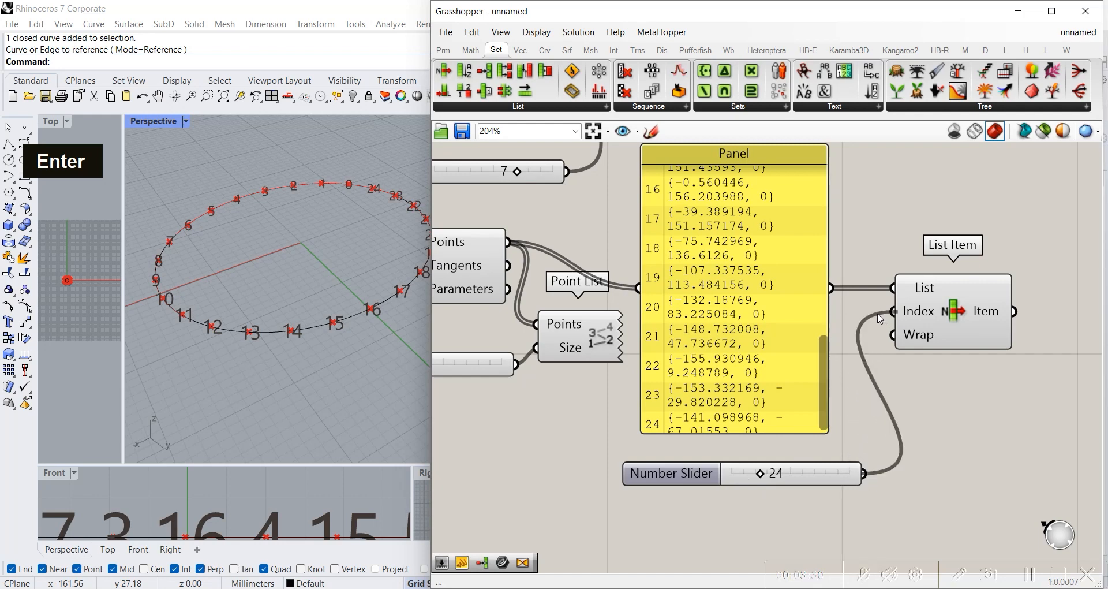
Step: Add a Point parameter after List Item and connect the Item output to it
double_click(987, 391)
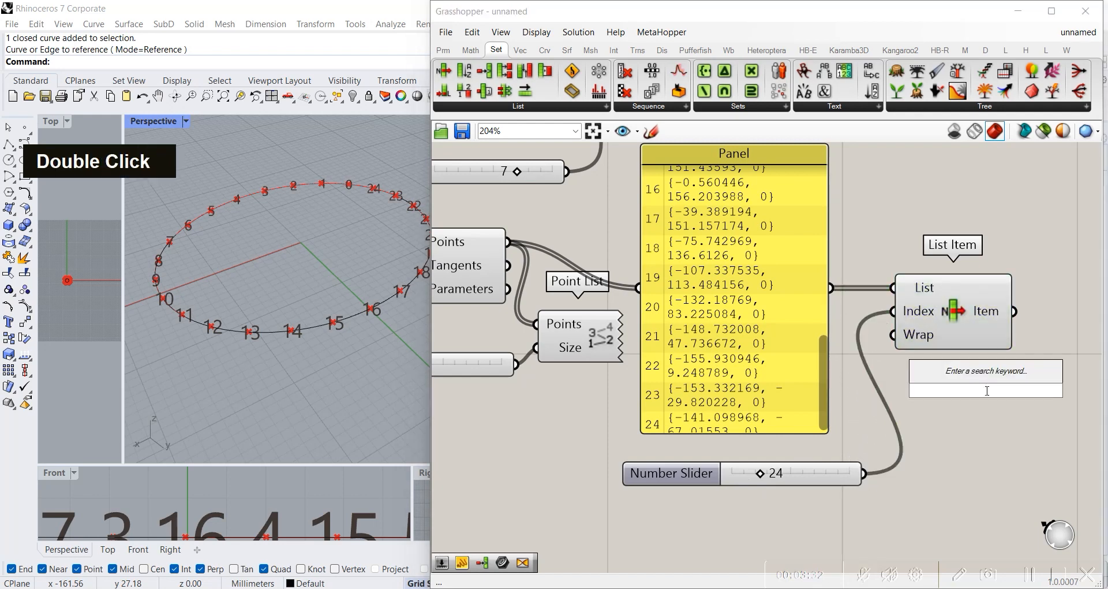
text(point)
key(Return)
right_drag(970, 385, 765, 385)
drag(750, 382, 889, 310)
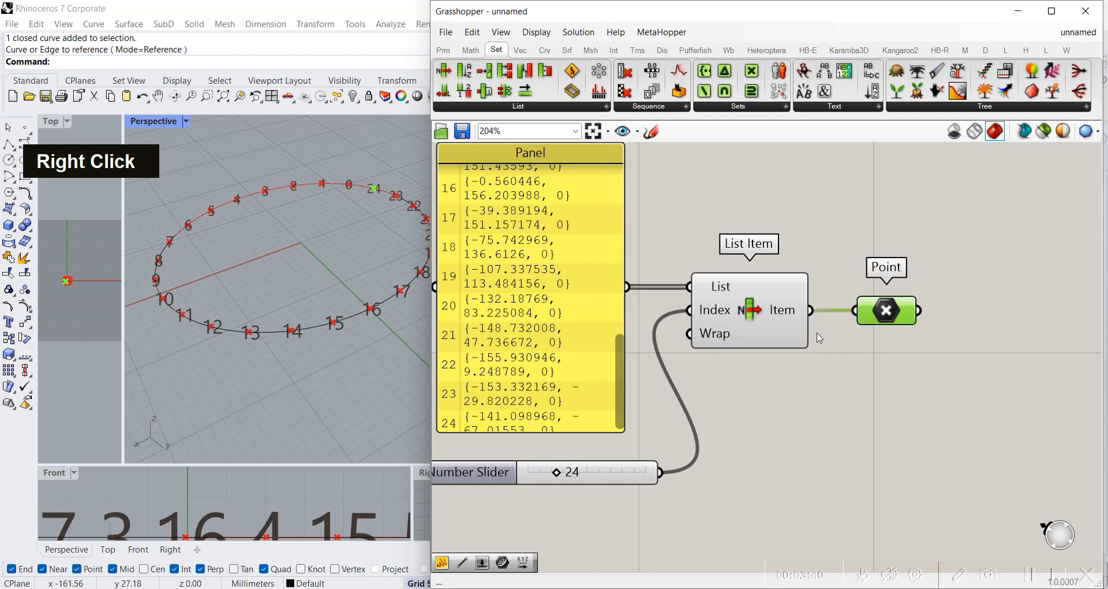
Step: Add a panel above the Point parameter, connect List Item's output to it and compare its coordinates with the points list
right_drag(789, 370, 878, 369)
drag(704, 352, 729, 381)
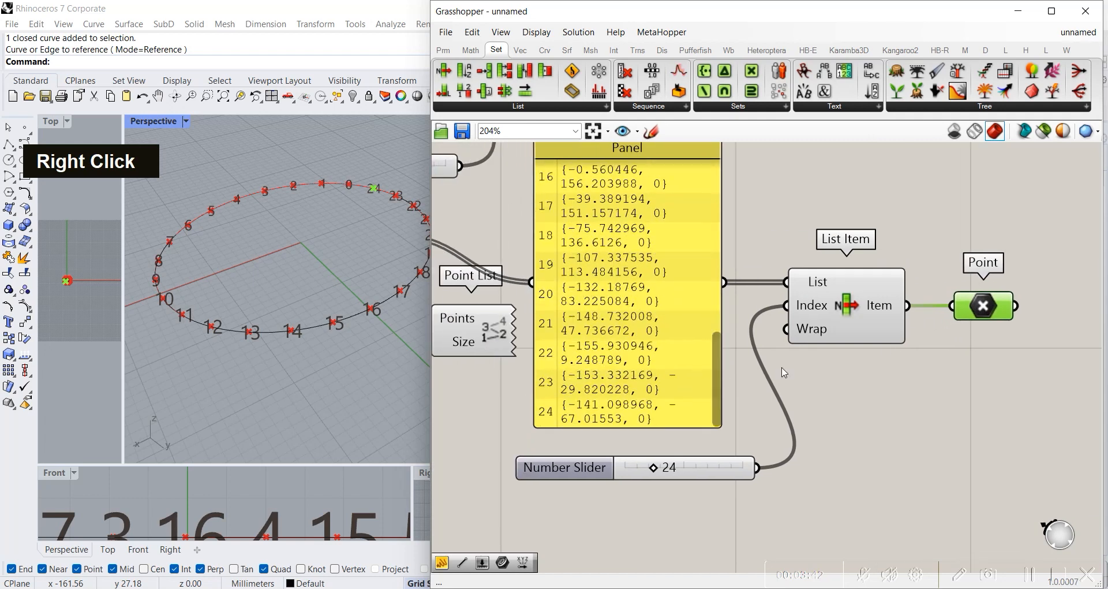
right_drag(861, 362, 702, 403)
double_click(887, 278)
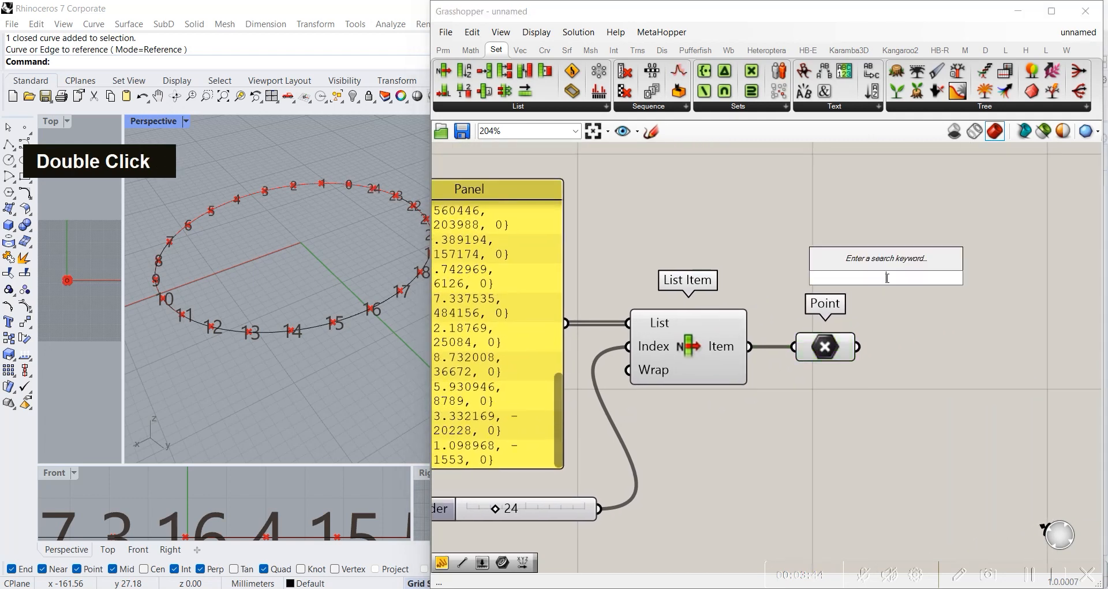
text(panel)
key(Return)
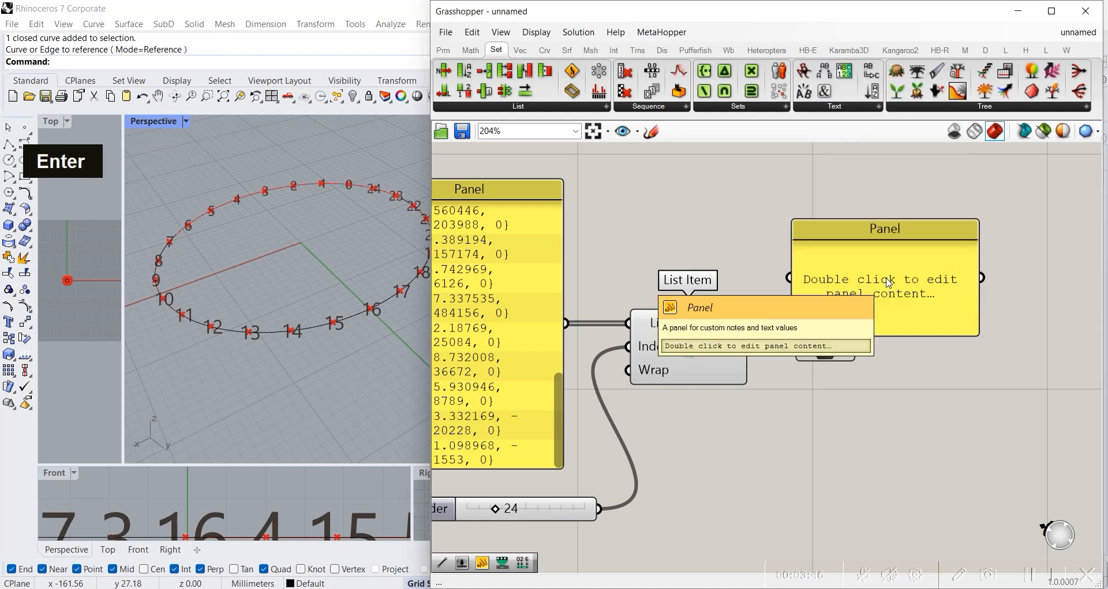
drag(759, 354, 810, 283)
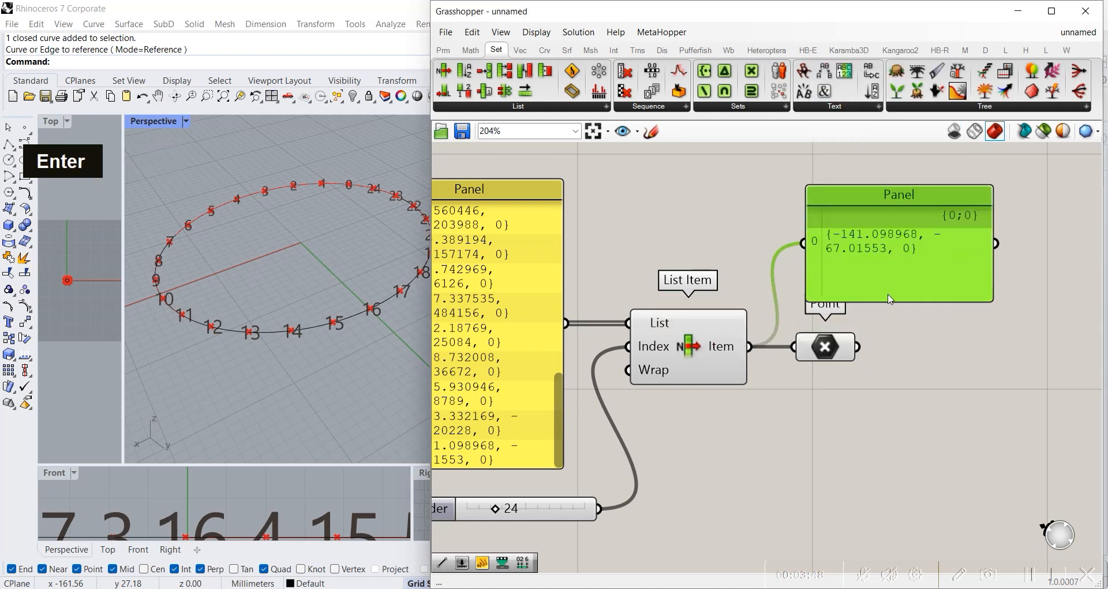
right_drag(619, 427, 776, 390)
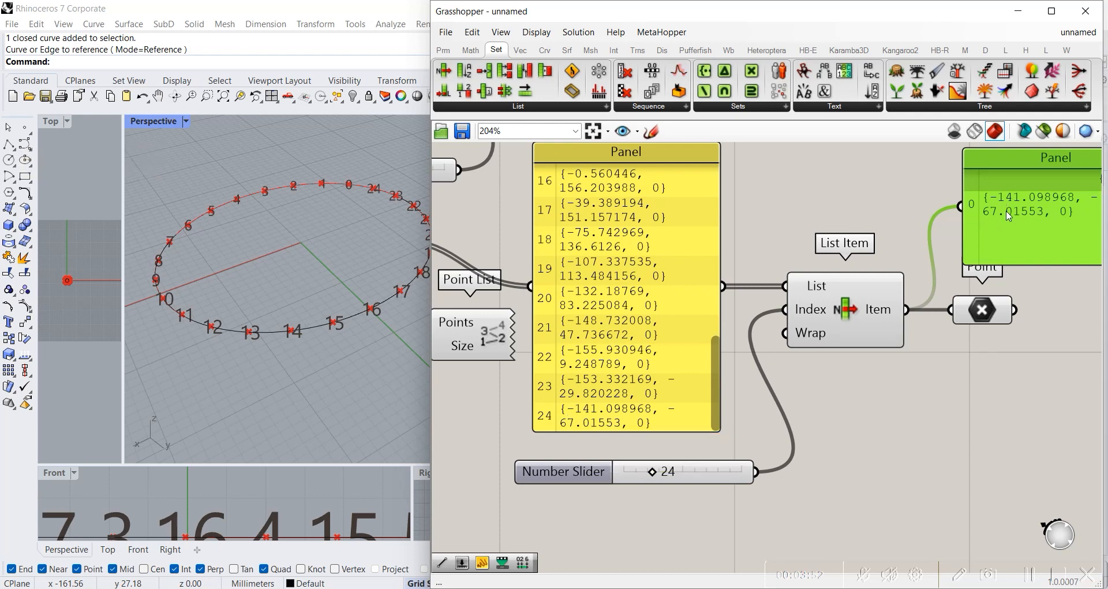
right_drag(989, 278, 811, 357)
scroll(849, 287, up, 5)
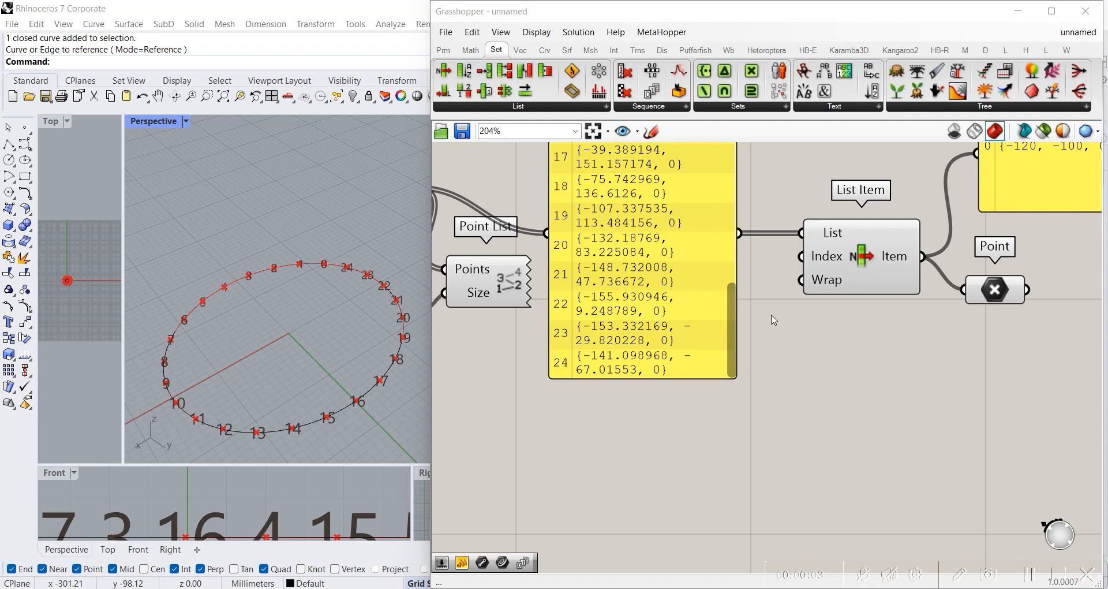
Step: Add a number slider ranging from 0 to 24 below the points panel and set it to 24
click(855, 256)
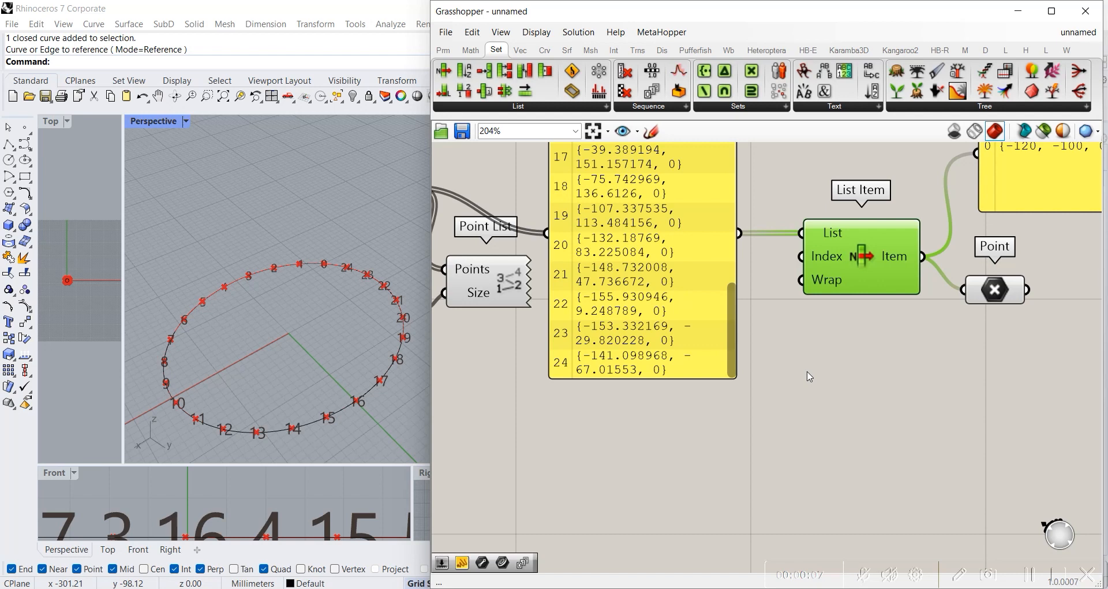
right_drag(731, 278, 710, 307)
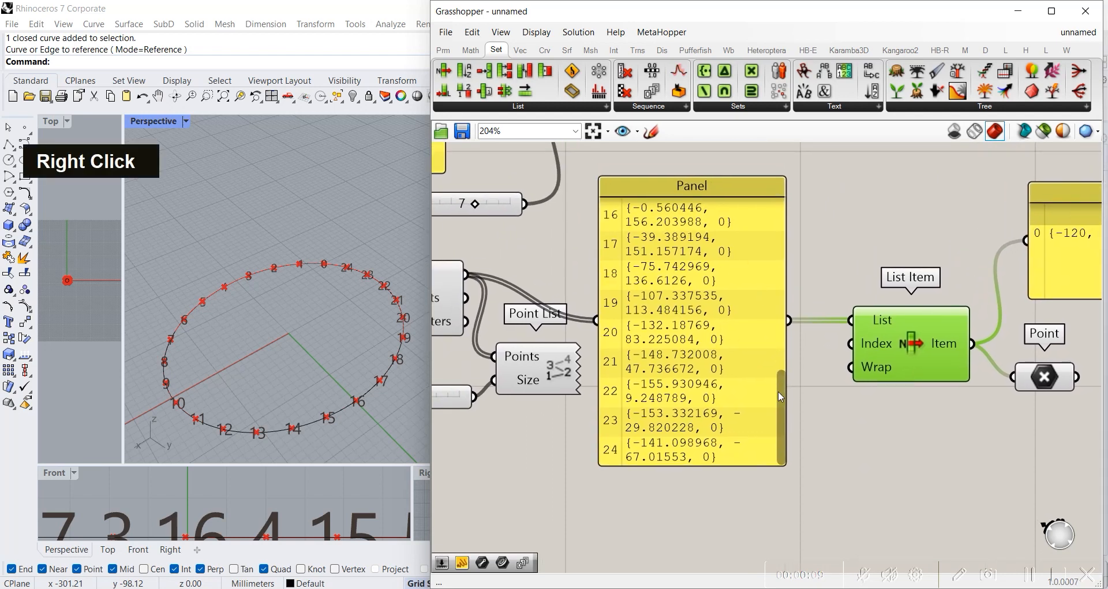
scroll(781, 396, up, 5)
right_drag(860, 460, 895, 353)
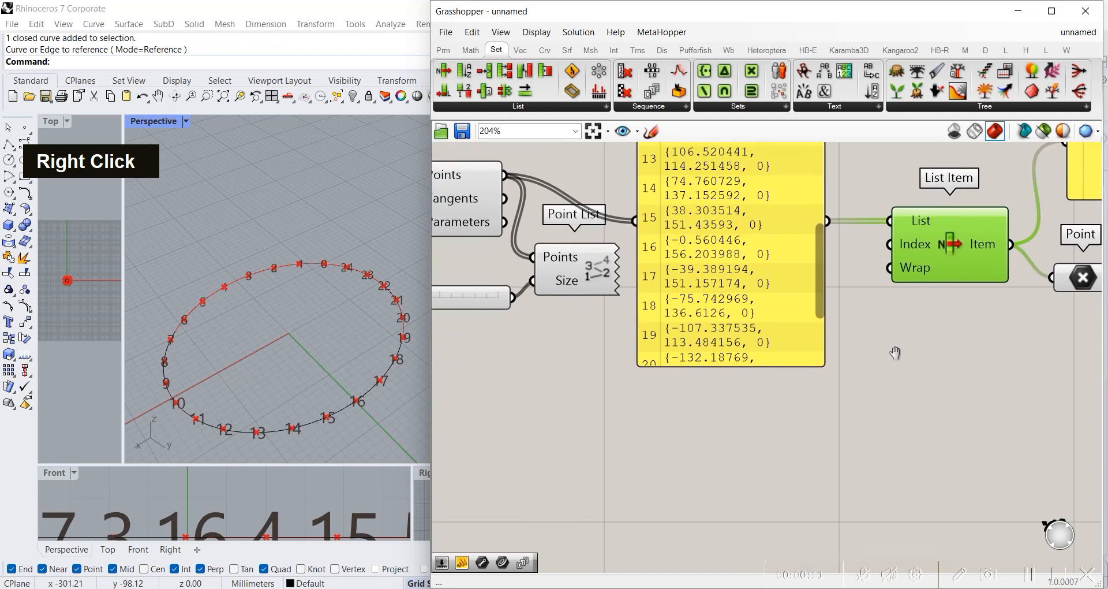
double_click(759, 392)
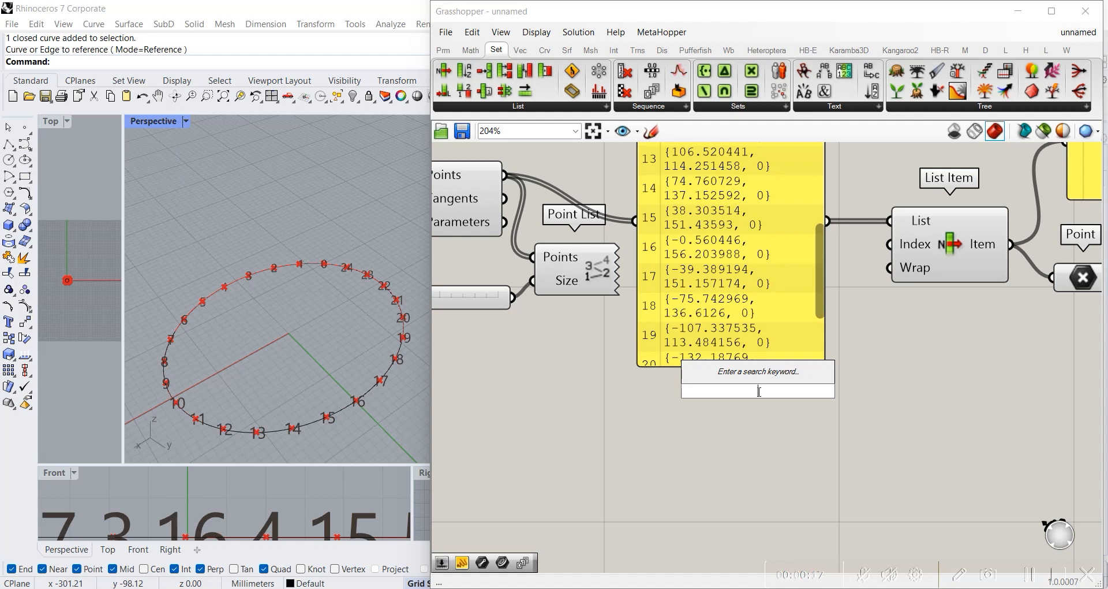
text(0..24)
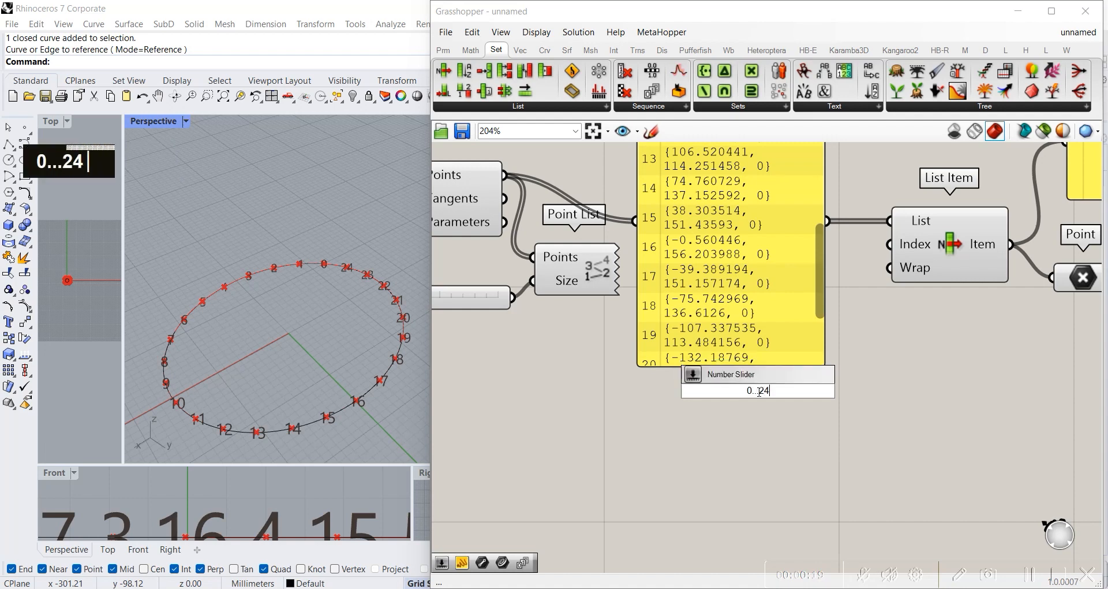
key(Return)
drag(752, 392, 896, 416)
Step: Duplicate the new 0 to 24 slider and place the copy directly beneath the original
click(794, 398)
key(ctrl+c)
key(ctrl+v)
drag(786, 395, 782, 428)
key(Escape)
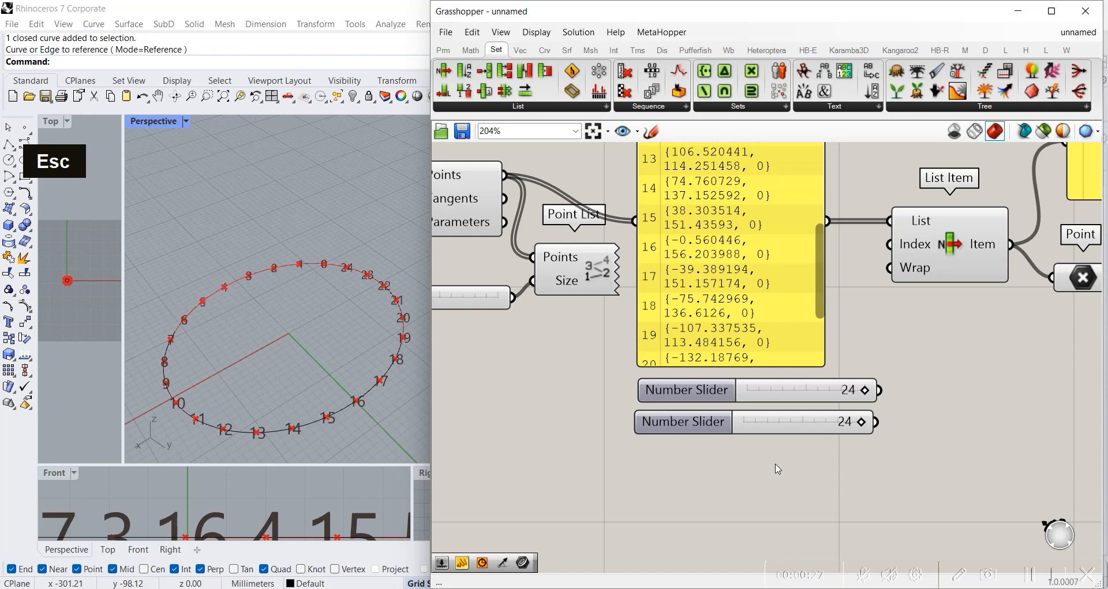
Step: Align the duplicated slider beneath the original and connect it to List Item's Index input
drag(858, 430, 862, 432)
click(927, 426)
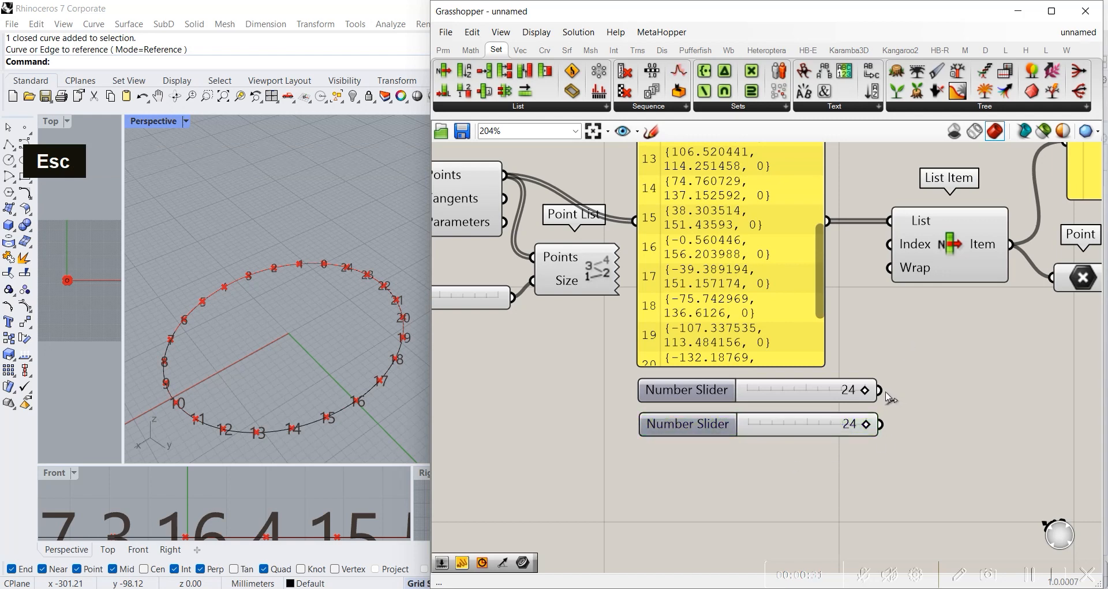
drag(884, 393, 878, 245)
drag(881, 425, 889, 244)
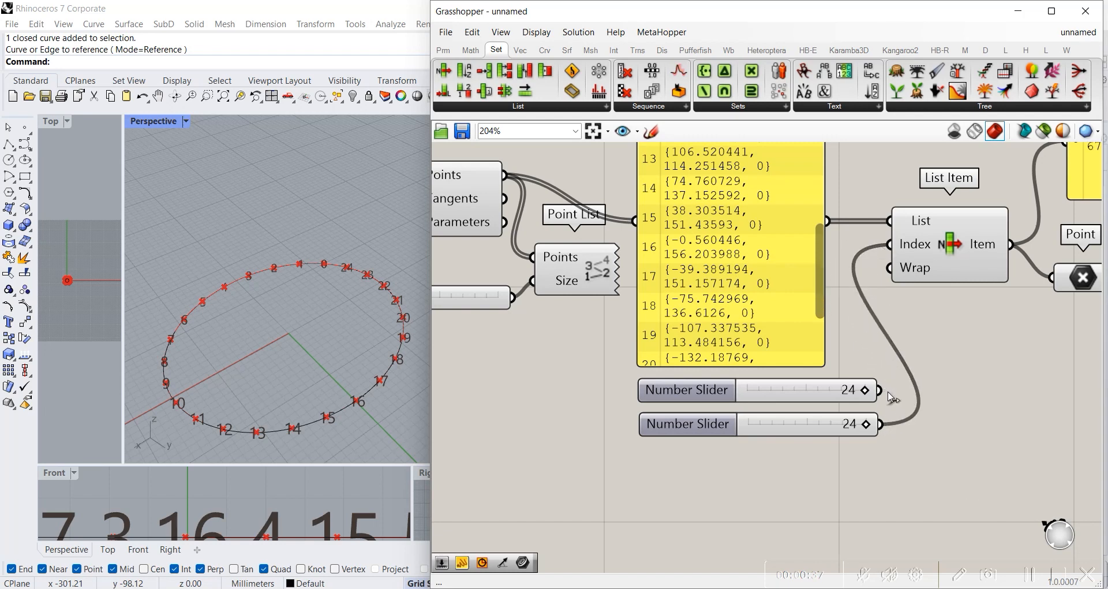
Step: Add the upper slider as a second source for List Item's Index input, keeping the lower slider connected
scroll(988, 242, up, 5)
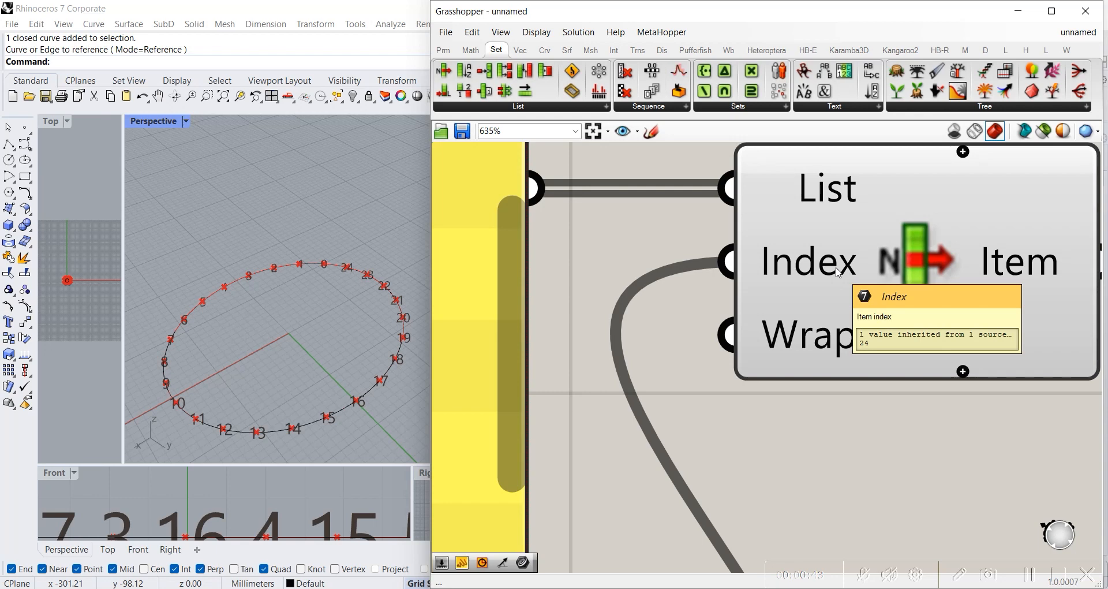
scroll(840, 274, down, 4)
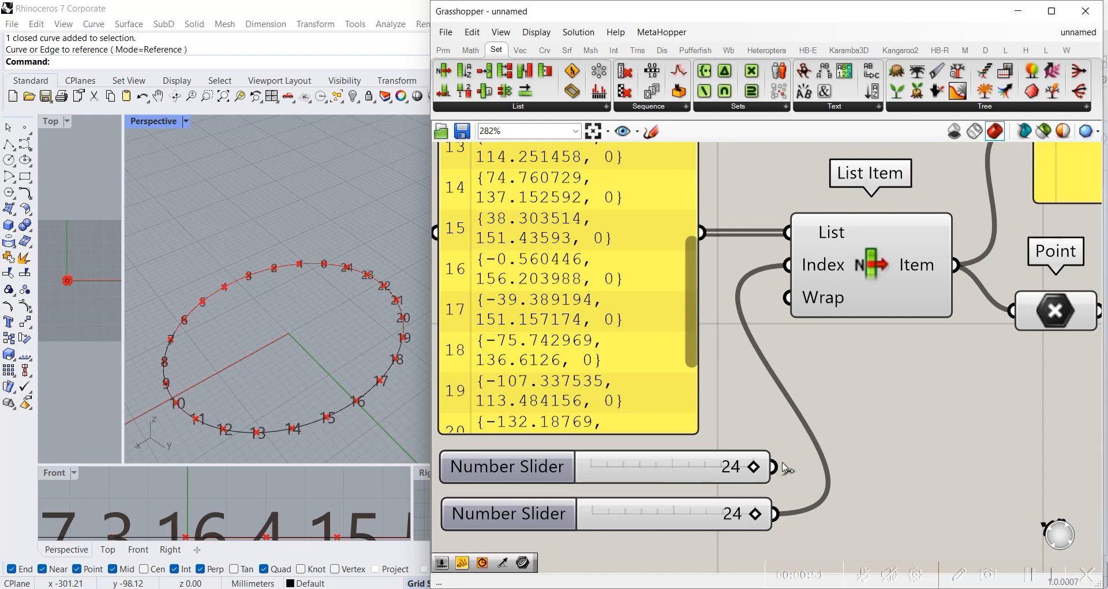
click(661, 465)
double_click(668, 513)
click(667, 476)
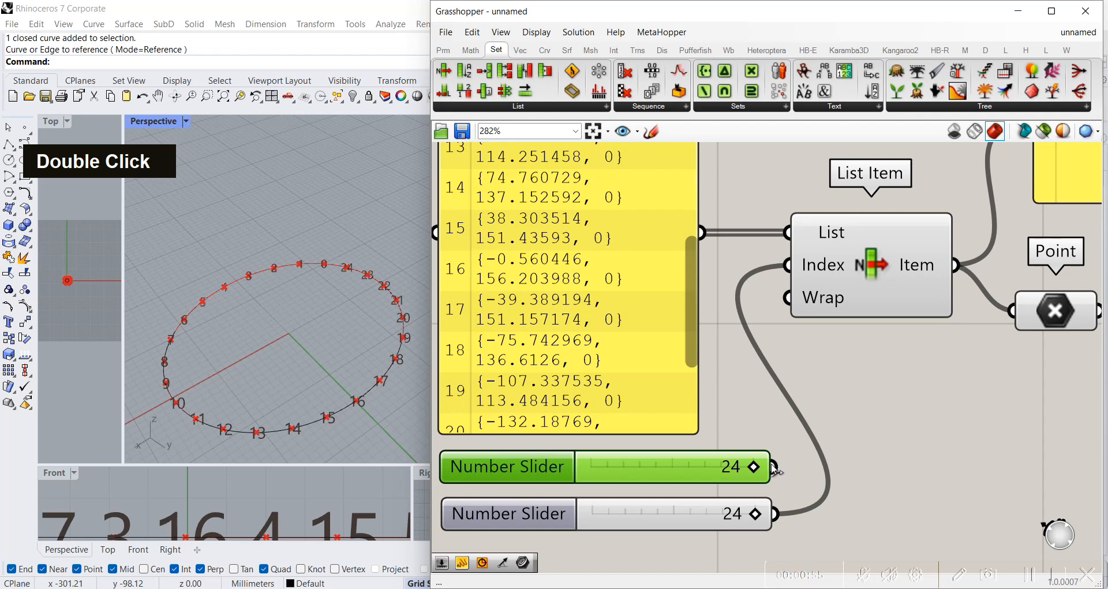
shift+drag(773, 468, 788, 265)
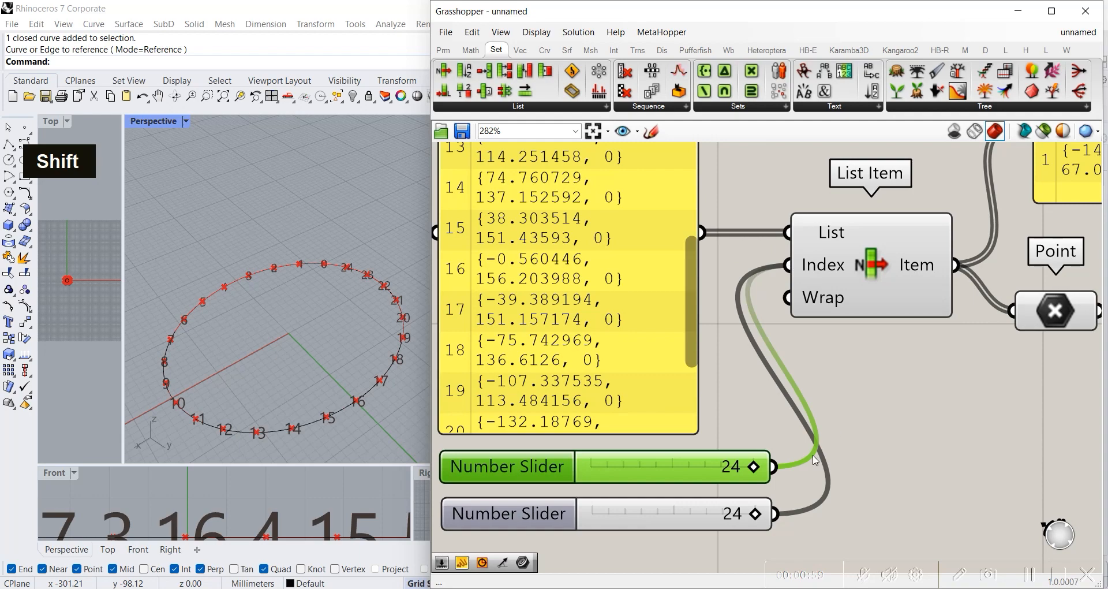
click(886, 417)
Step: Check the two selected coordinates in the output panel and set the lower index slider to 9
scroll(858, 409, down, 3)
right_drag(1079, 254, 822, 313)
scroll(820, 313, up, 5)
scroll(655, 371, down, 5)
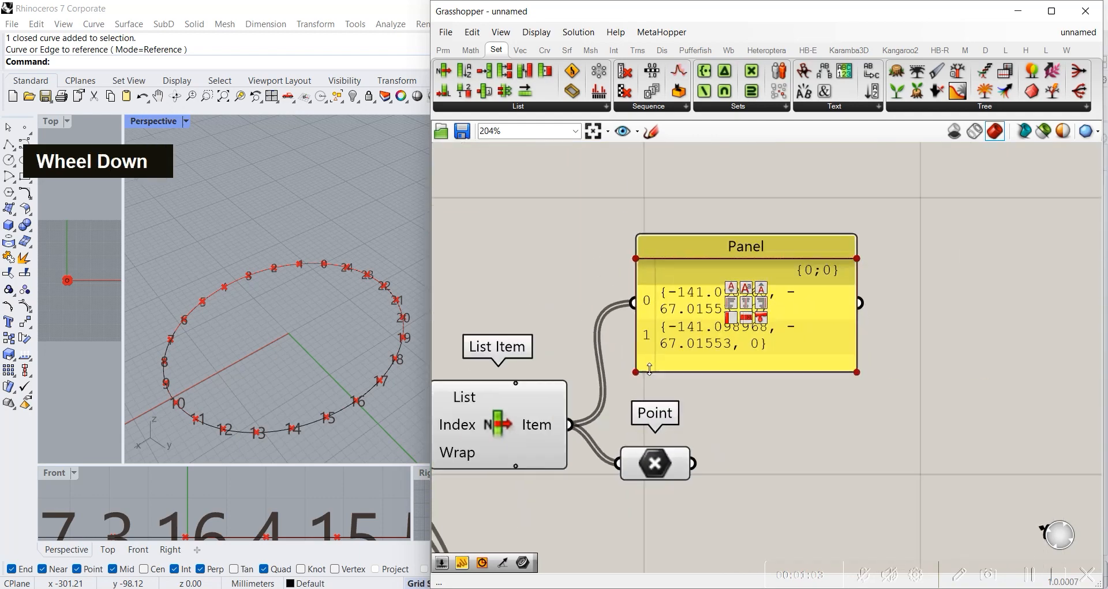
right_drag(600, 394, 844, 289)
scroll(693, 433, up, 4)
drag(746, 474, 629, 474)
right_drag(817, 411, 793, 472)
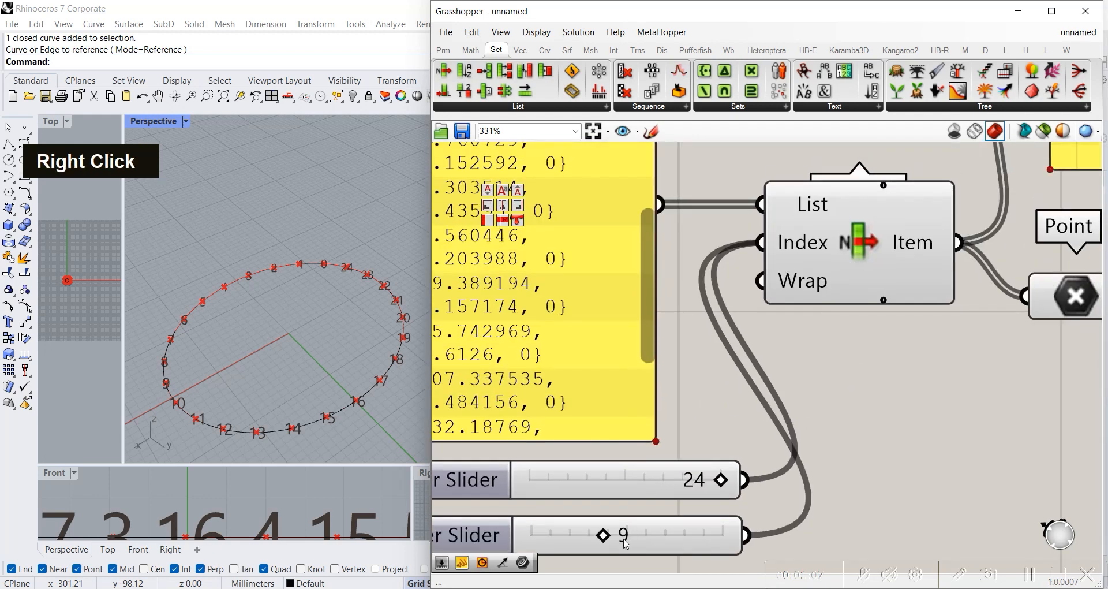
Step: Highlight the Point parameter and compare the two picked points with the numbering on the circle in the Perspective viewport
scroll(630, 478, down, 2)
right_drag(725, 414, 862, 381)
click(863, 381)
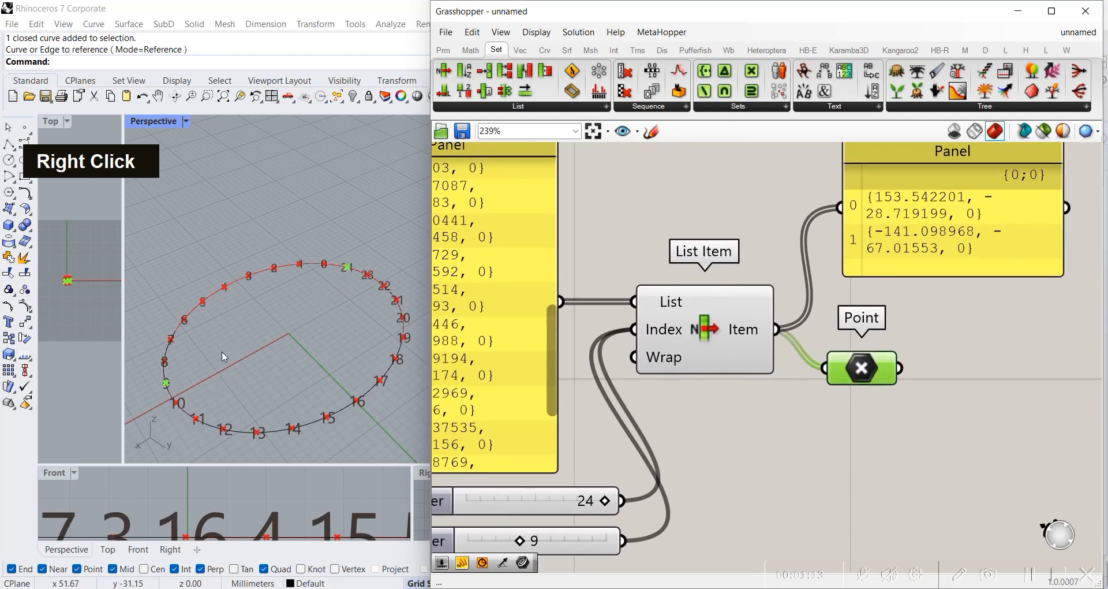
scroll(168, 394, up, 4)
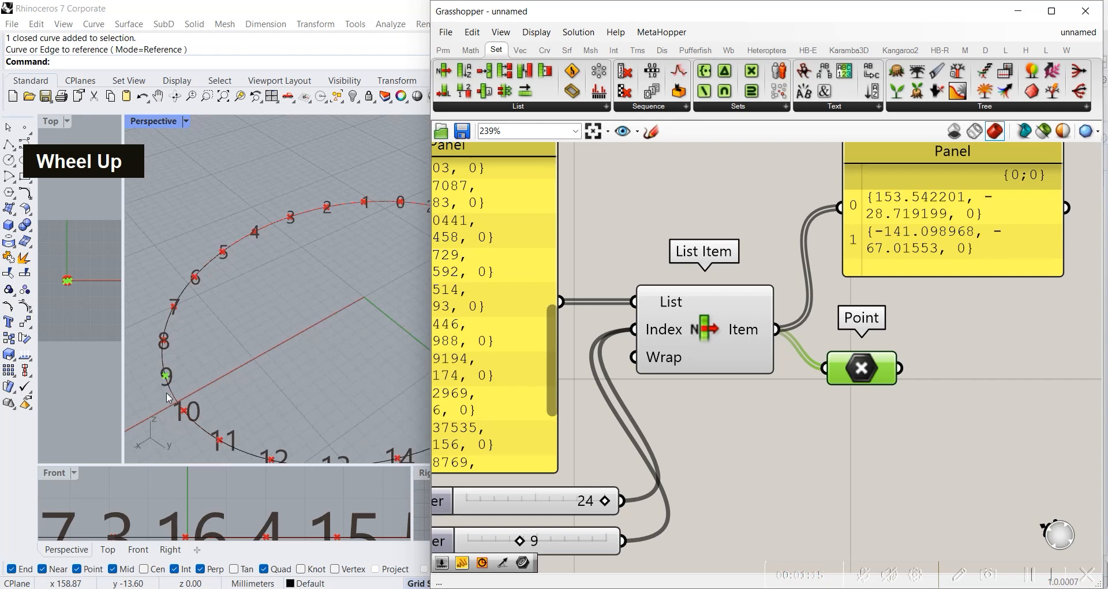
scroll(170, 395, down, 3)
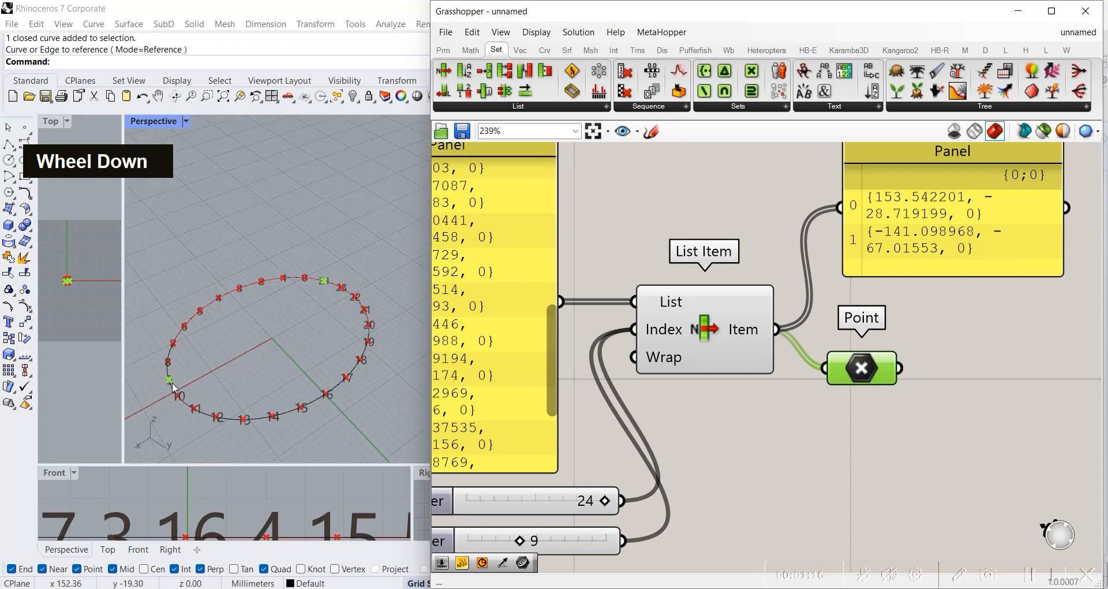
click(892, 423)
right_drag(844, 439, 914, 338)
click(778, 231)
click(570, 393)
click(540, 438)
click(912, 273)
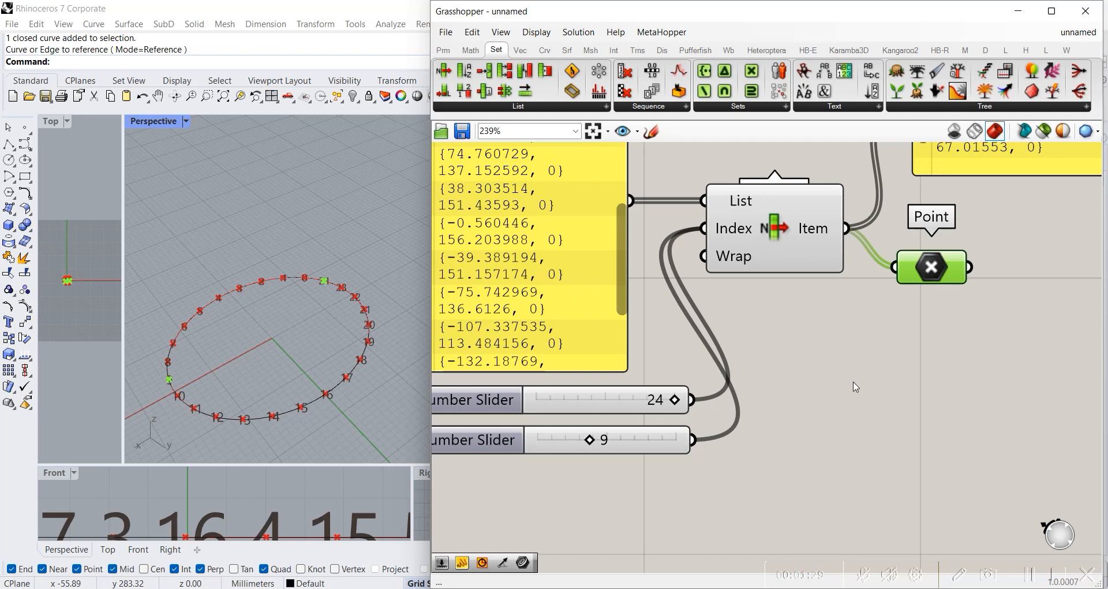
Step: Move the List Item component slightly down, nearer the level of the Point parameter, and highlight Point to recheck the picked points
drag(780, 244, 785, 265)
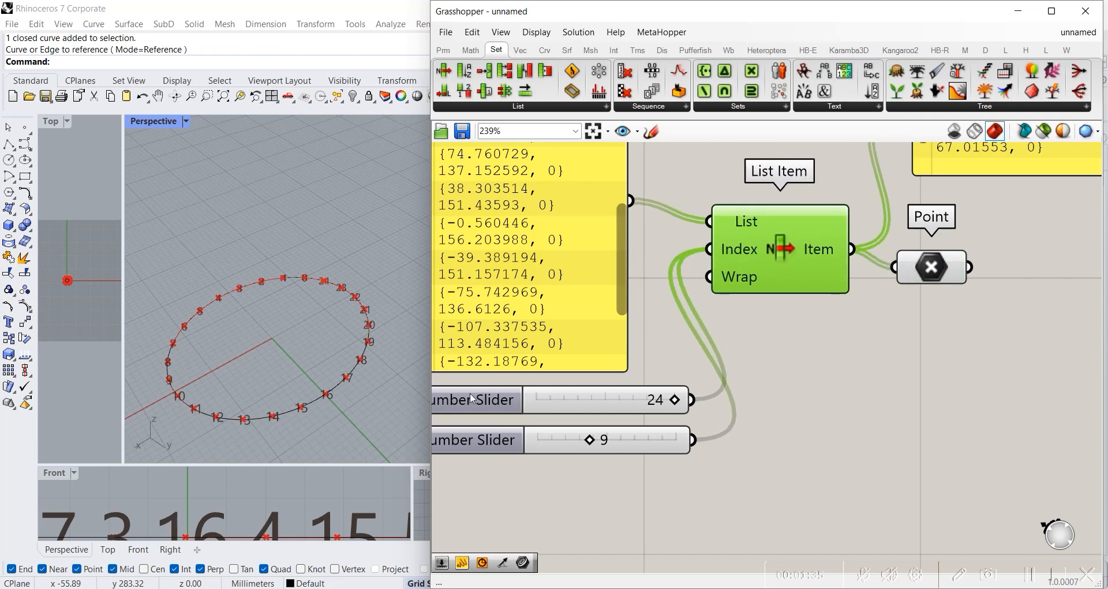
click(775, 369)
click(782, 250)
scroll(826, 376, down, 2)
right_drag(800, 367, 712, 348)
right_drag(828, 336, 687, 369)
click(682, 314)
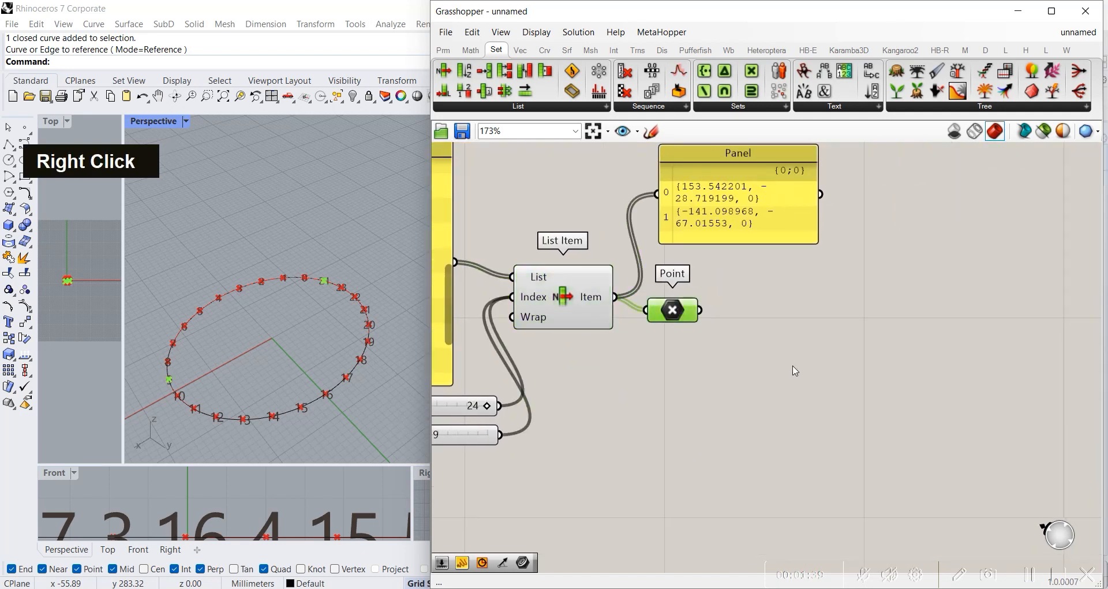
Step: Add a two-point Line component after the Point parameter and connect Point to its Start Point input
double_click(785, 340)
text(line)
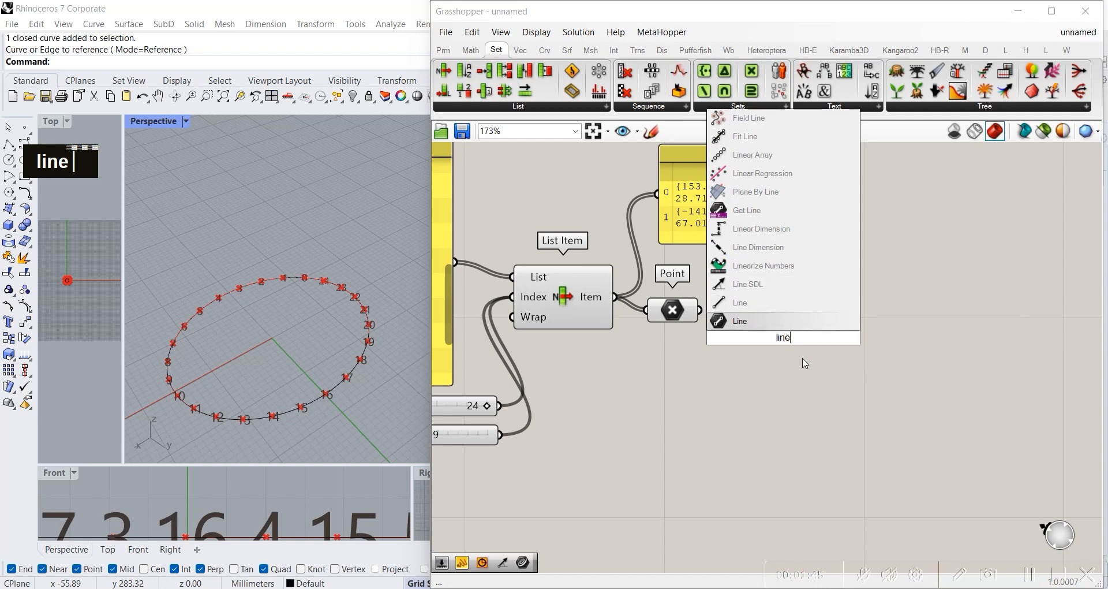
click(766, 300)
click(833, 397)
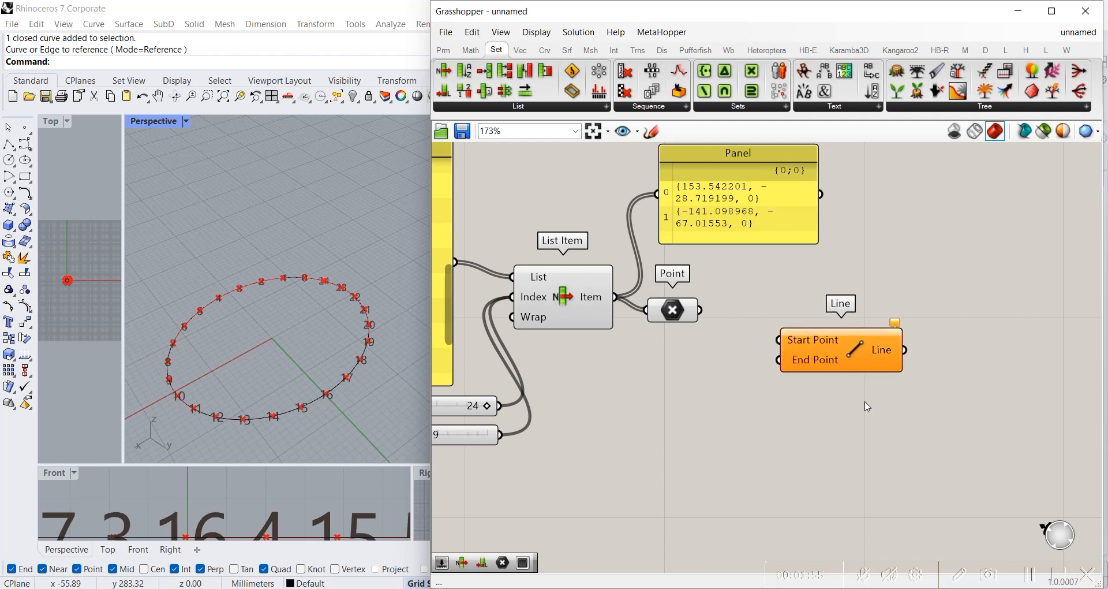
drag(820, 346, 804, 322)
drag(701, 310, 796, 326)
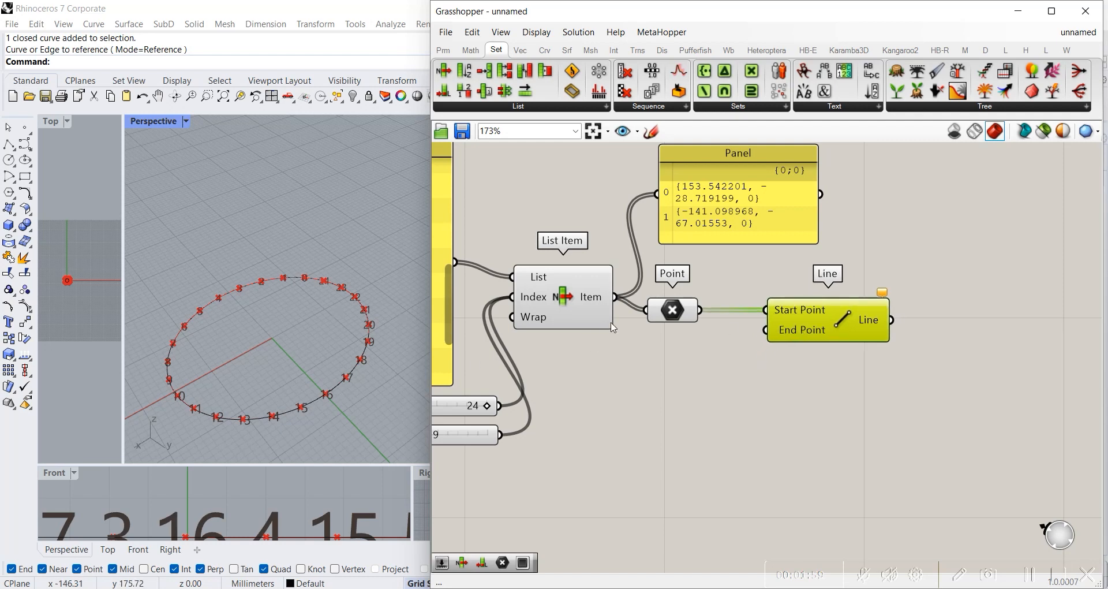
Step: Duplicate the List Item component and place the copy below the Point parameter
right_drag(579, 407, 687, 366)
click(780, 270)
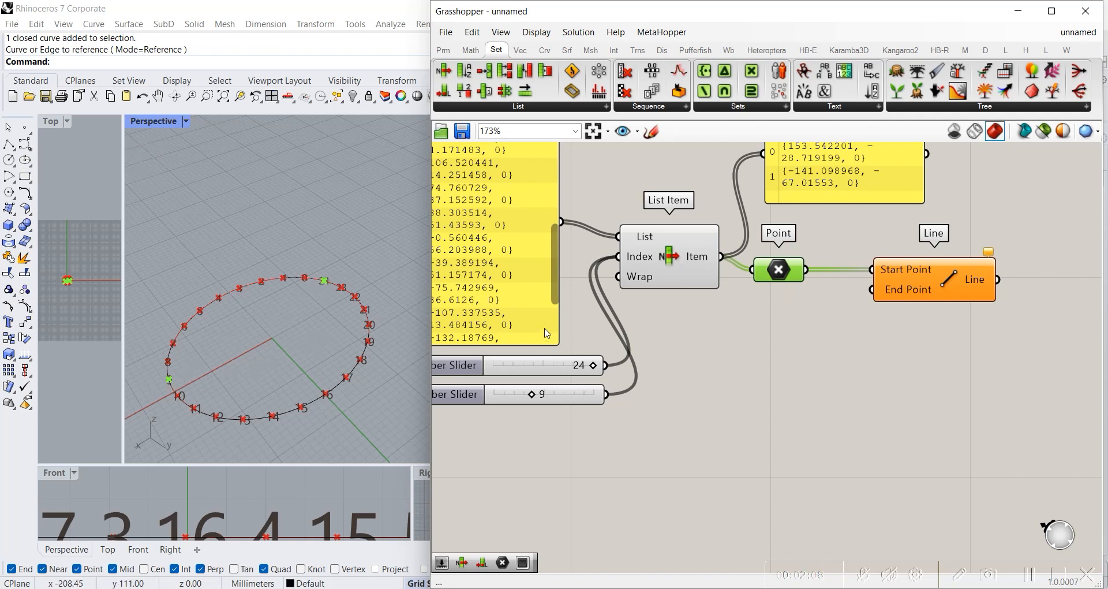
click(665, 267)
key(ctrl+c)
key(ctrl+v)
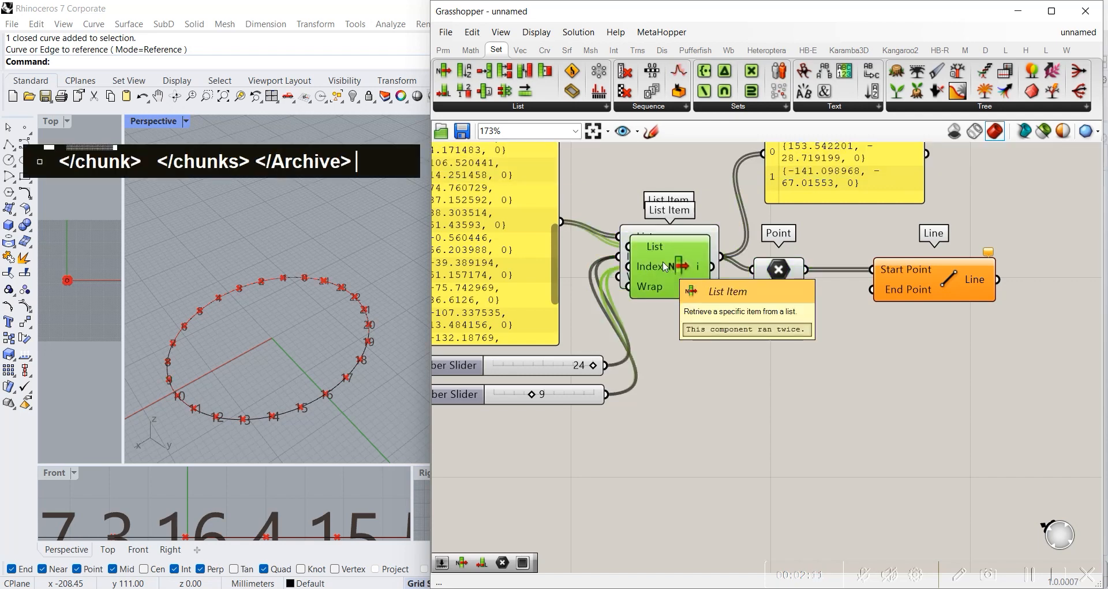
drag(670, 274, 789, 388)
Step: Disconnect both sliders from the copied List Item's Index input and adjust the component's position below the original
right_click(789, 388)
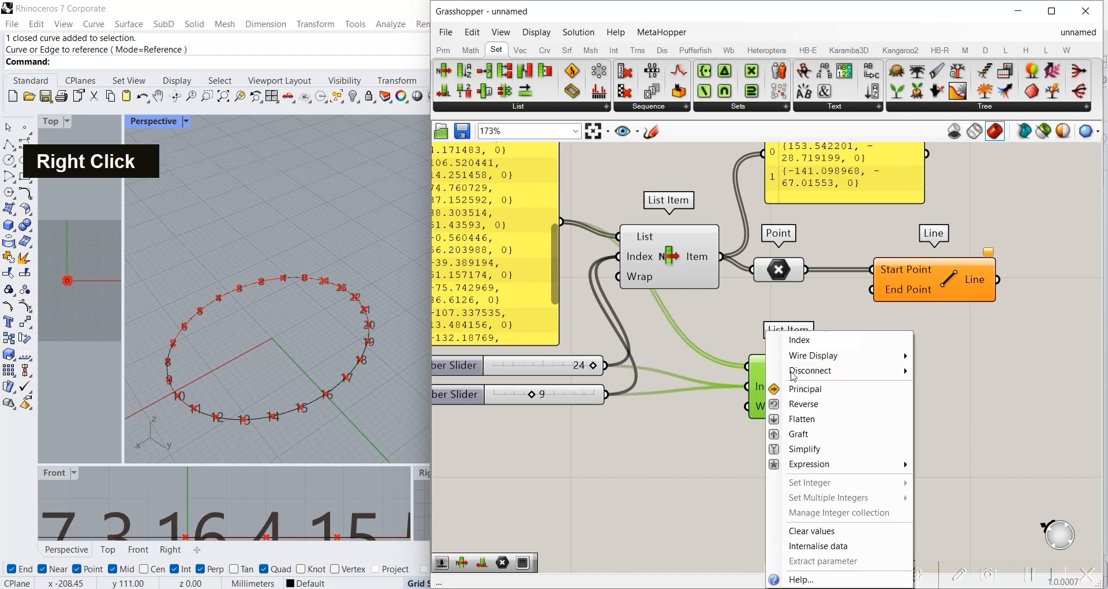
mouse_move(808, 370)
click(932, 372)
drag(753, 379, 739, 396)
right_drag(520, 231, 658, 265)
drag(906, 454, 882, 437)
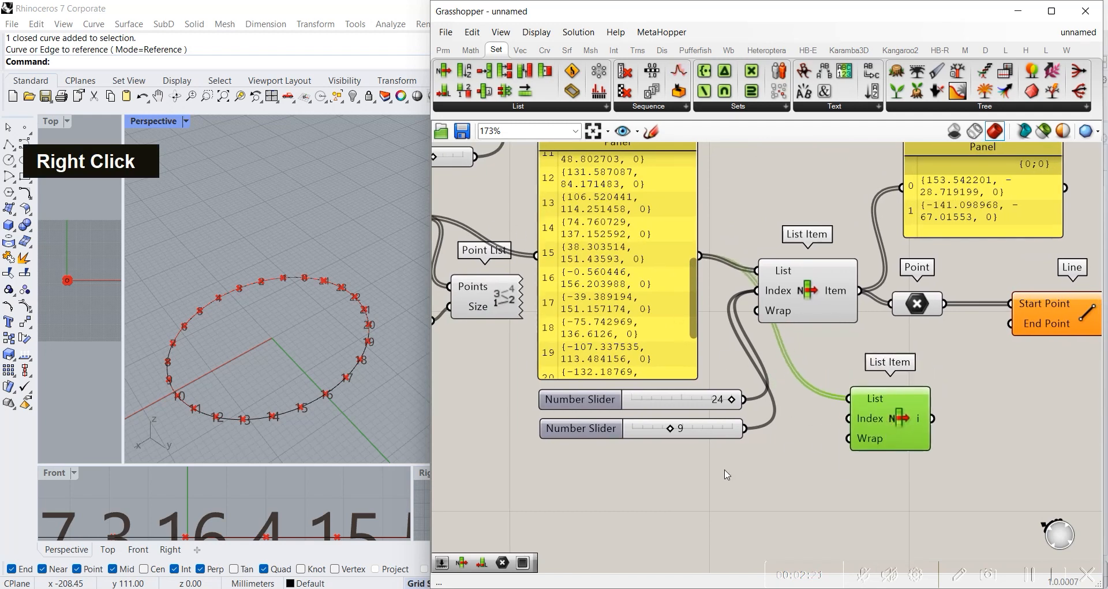
Step: Duplicate the index slider set to 24, place the copy below the existing sliders and set it to 0
double_click(726, 469)
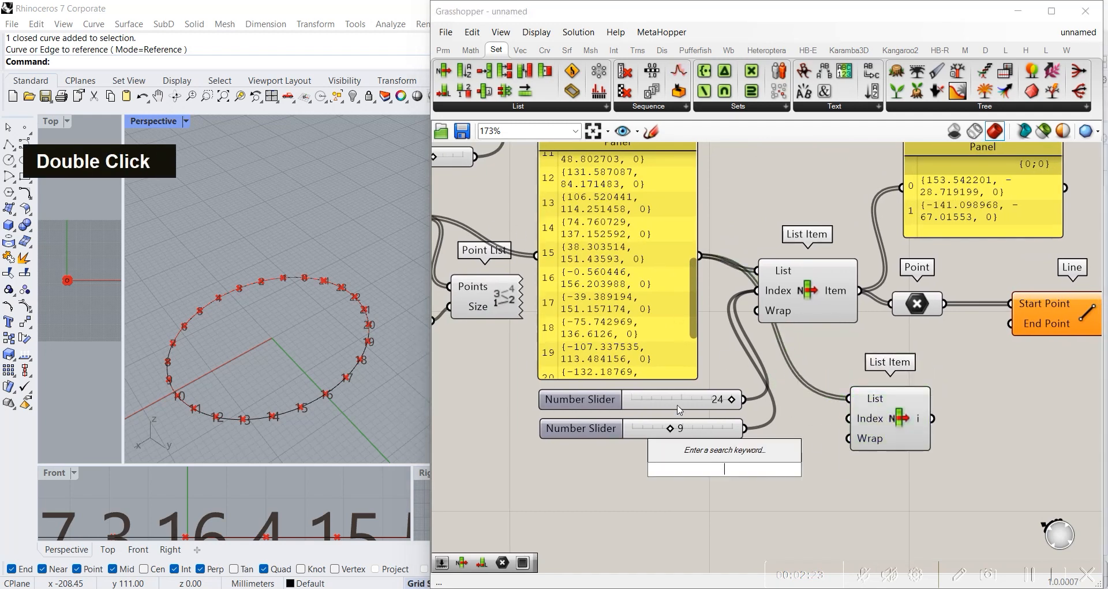
click(679, 407)
key(ctrl+c)
key(ctrl+v)
click(755, 484)
drag(702, 465, 586, 472)
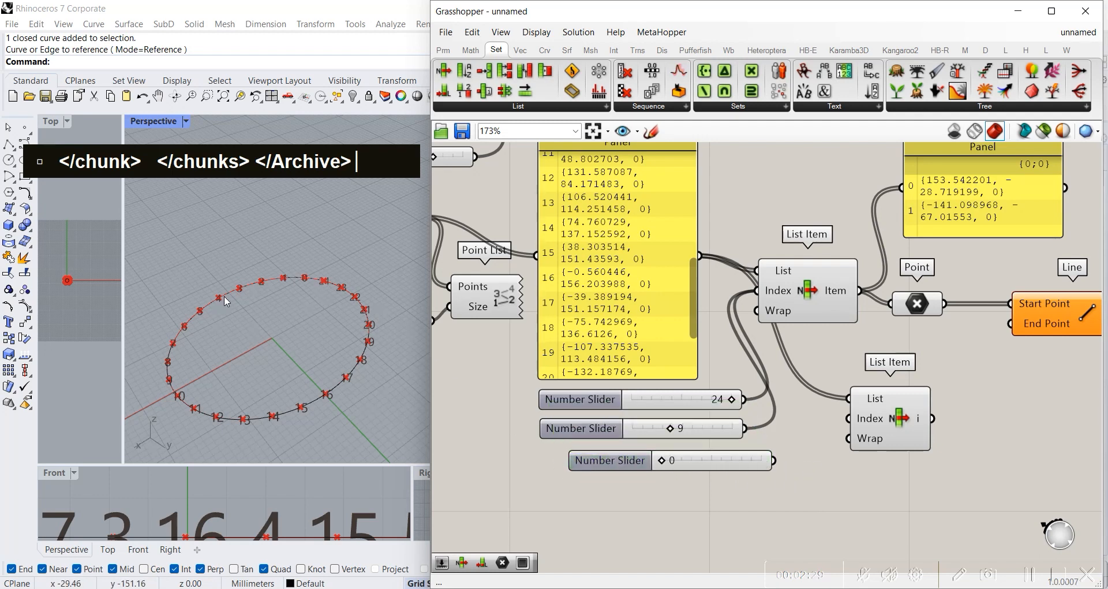
Step: Duplicate the slider set to 0 directly beneath itself and connect both to the copied List Item's Index input
click(753, 460)
key(ctrl+c)
key(ctrl+v)
drag(734, 474, 724, 492)
shift+drag(774, 460, 848, 418)
shift+drag(774, 486, 850, 421)
Step: Add a second Point parameter, feed it from the copied List Item's output and connect it to Line's End Point
double_click(992, 383)
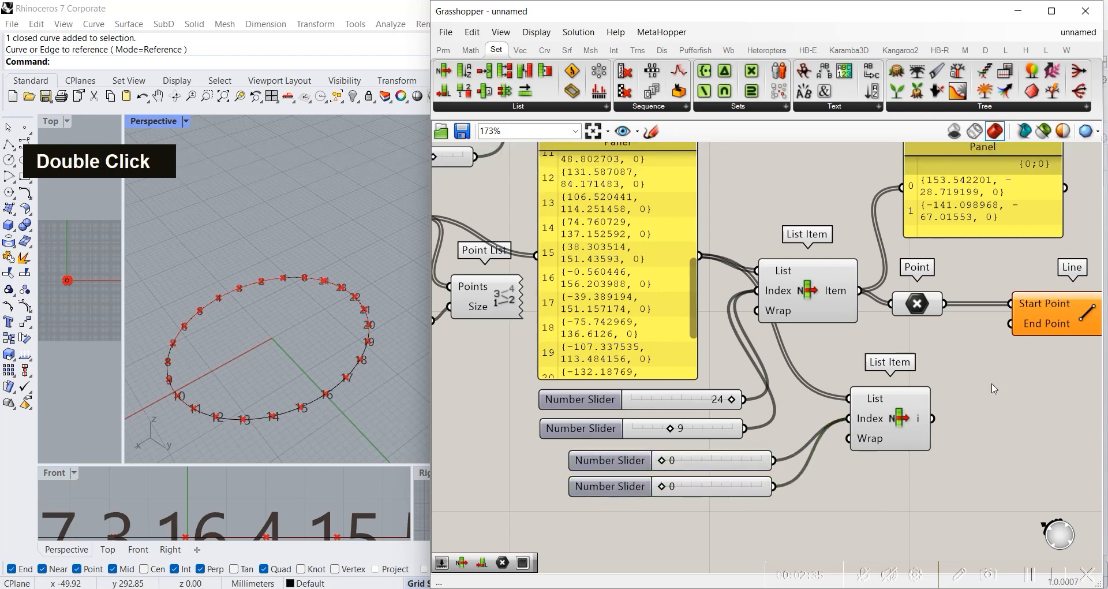
text(point)
key(Return)
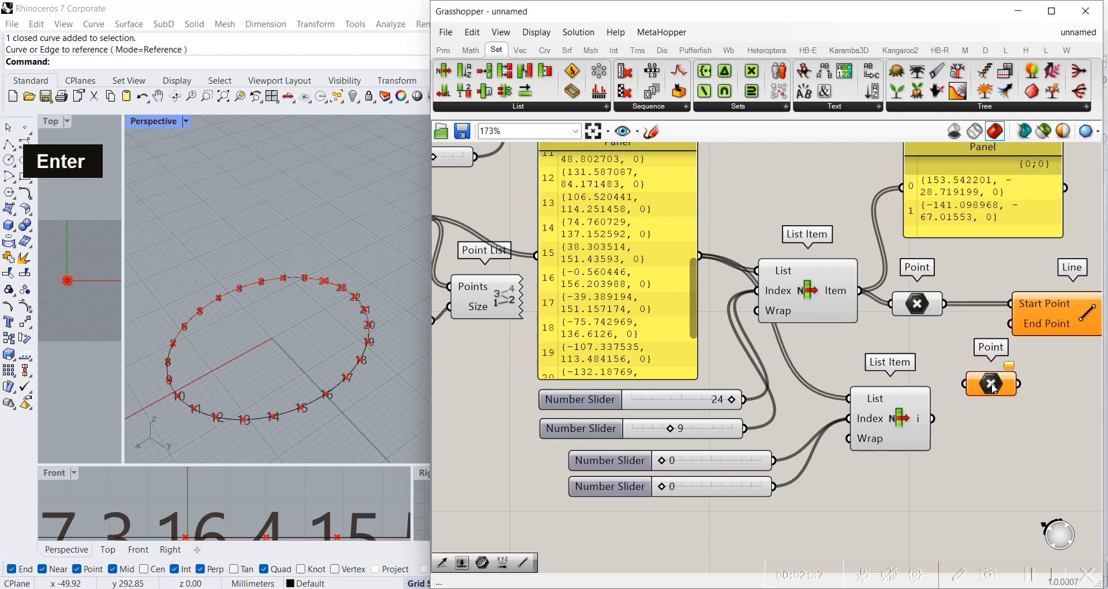
drag(937, 418, 1011, 324)
drag(989, 384, 971, 381)
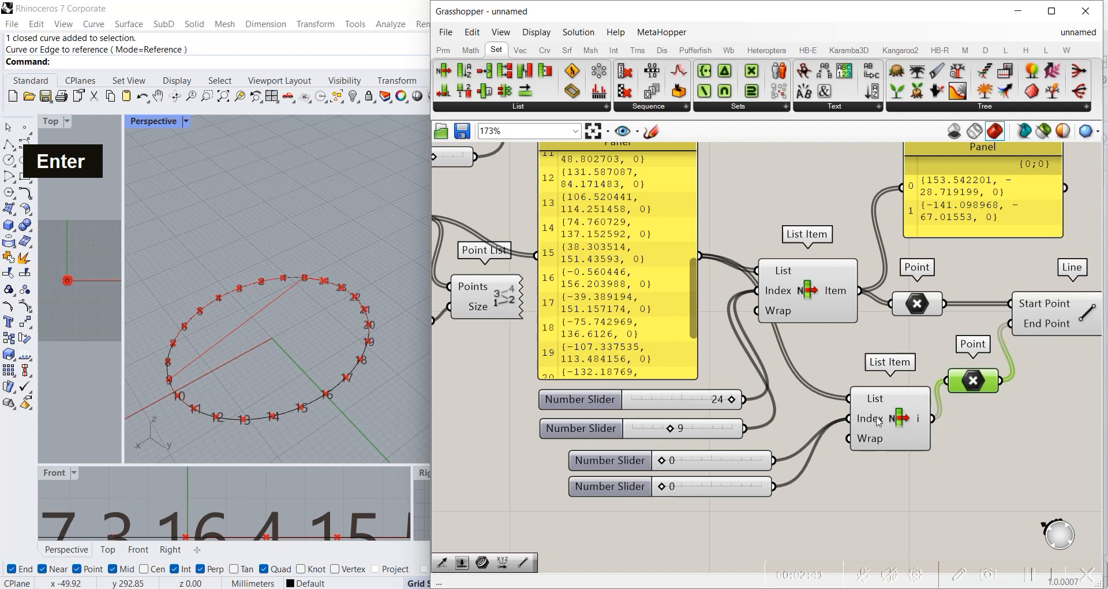
Step: Set the second List Item's index sliders to 10 and 12 and highlight the Line component
click(879, 422)
drag(662, 460, 711, 491)
click(918, 304)
click(1051, 315)
Step: Set the first List Item's lower index slider to 21 and the second List Item's upper index slider to 7
right_drag(916, 378, 778, 393)
drag(531, 444, 581, 444)
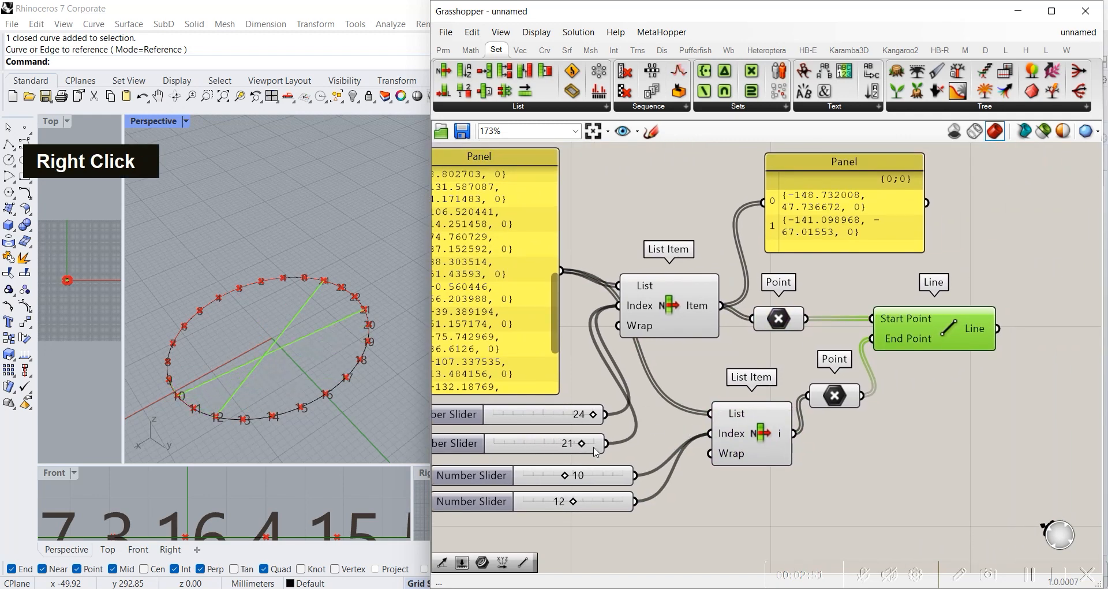
mouse_move(575, 481)
mouse_down()
mouse_move(584, 479)
mouse_move(552, 478)
mouse_move(587, 478)
mouse_move(554, 478)
mouse_up()
click(952, 380)
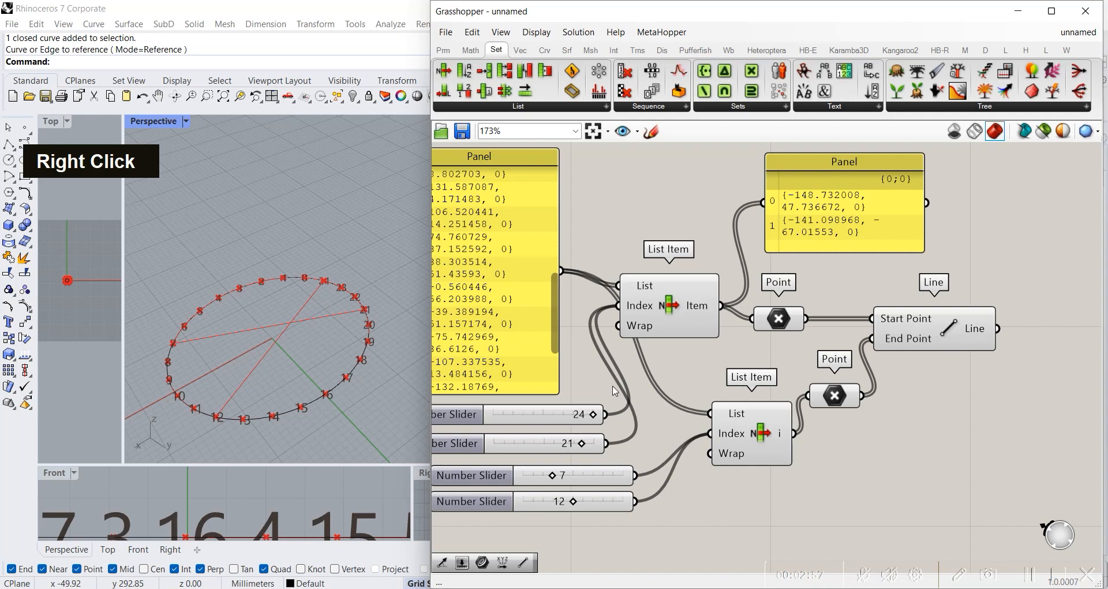
Step: Review the data flow from the divided points panel through both List Item components and their index sliders
scroll(581, 299, down, 3)
right_drag(581, 300, 682, 273)
scroll(682, 274, up, 3)
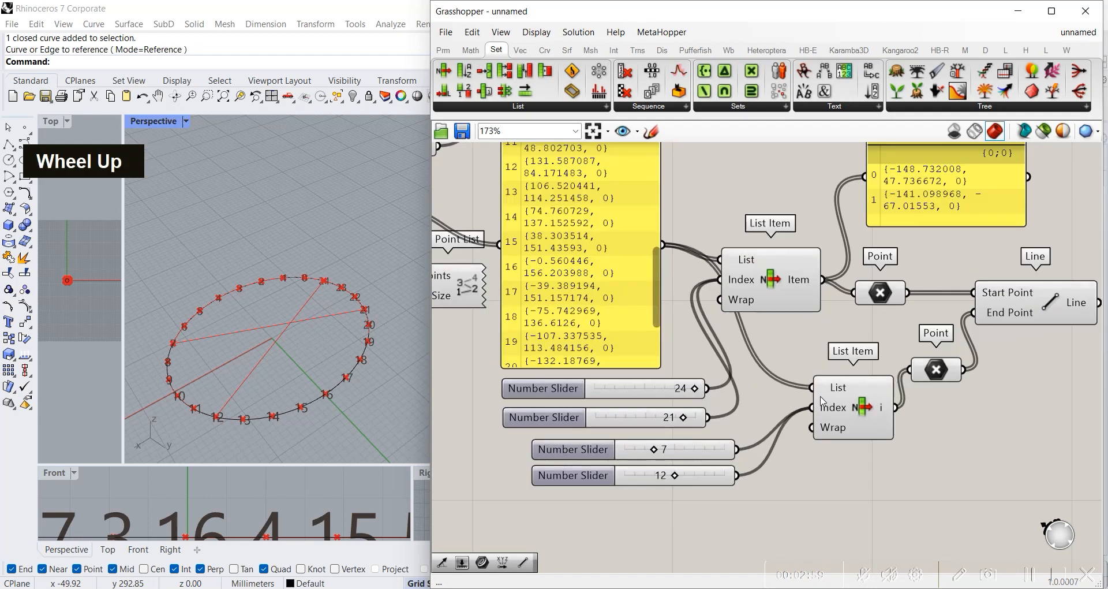
double_click(855, 408)
click(792, 275)
scroll(792, 276, down, 3)
mouse_move(792, 276)
right_down()
mouse_move(820, 312)
mouse_move(762, 279)
mouse_move(778, 281)
right_up()
click(760, 237)
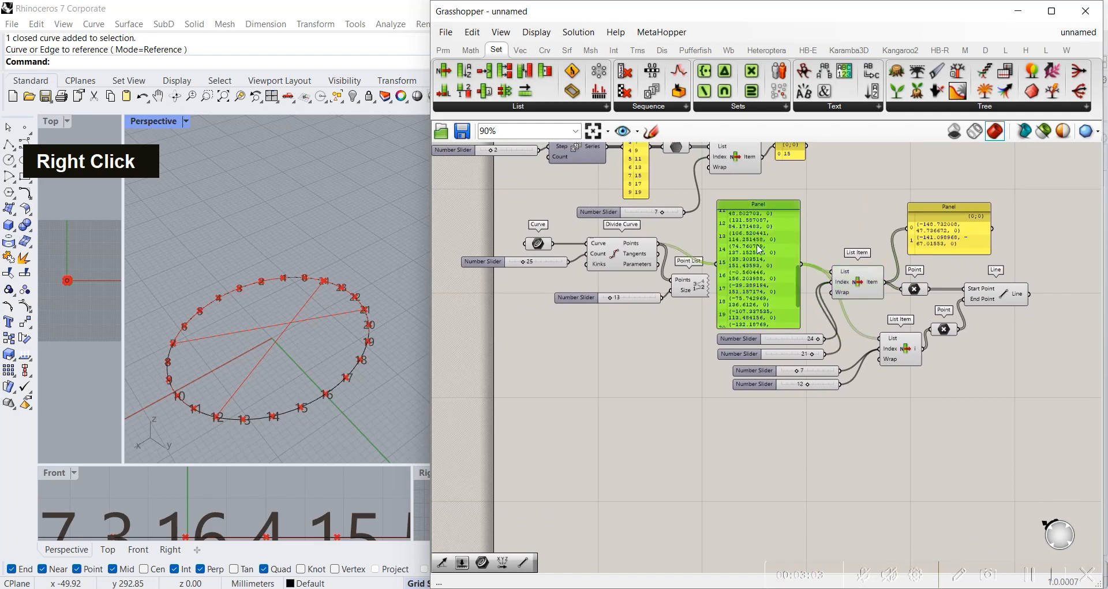
scroll(774, 302, up, 3)
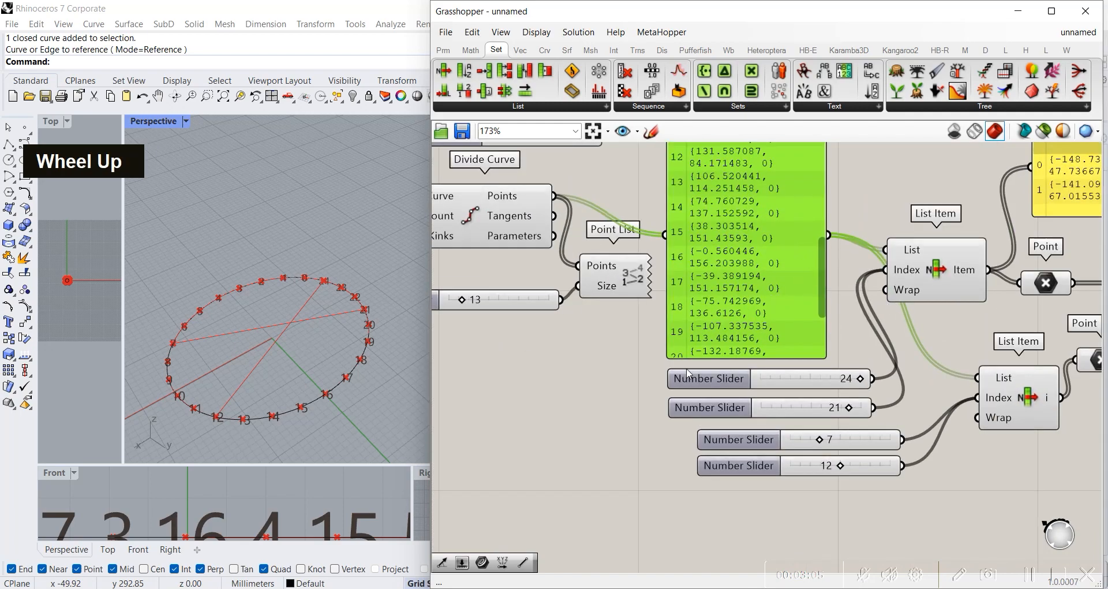
scroll(687, 374, down, 3)
right_drag(796, 355, 854, 401)
scroll(576, 382, up, 3)
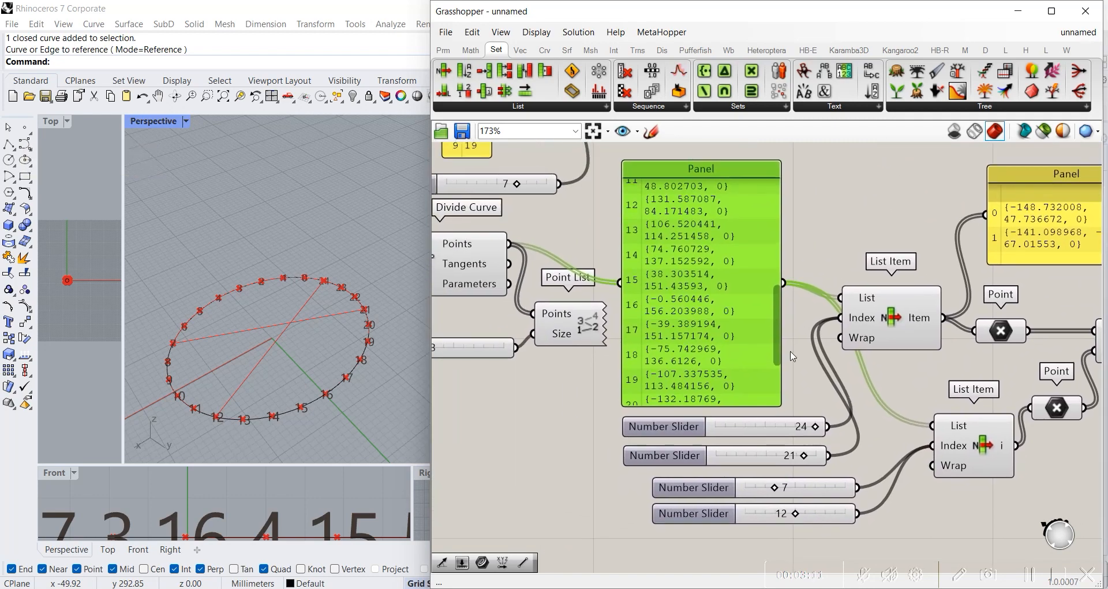
Step: Move the copied List Item component closer beneath the original List Item
scroll(853, 401, down, 2)
right_drag(797, 315, 704, 315)
click(825, 409)
scroll(825, 408, up, 3)
right_drag(826, 408, 947, 378)
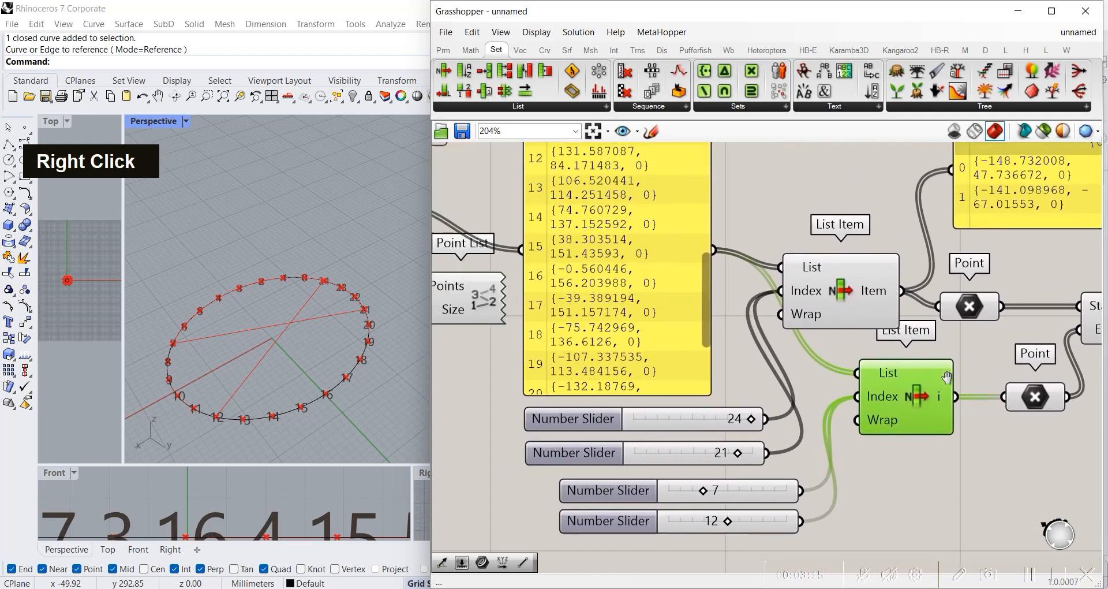
Step: Highlight the Point List component to examine its numbering on the circle and review the whole definition
scroll(947, 378, down, 2)
click(596, 329)
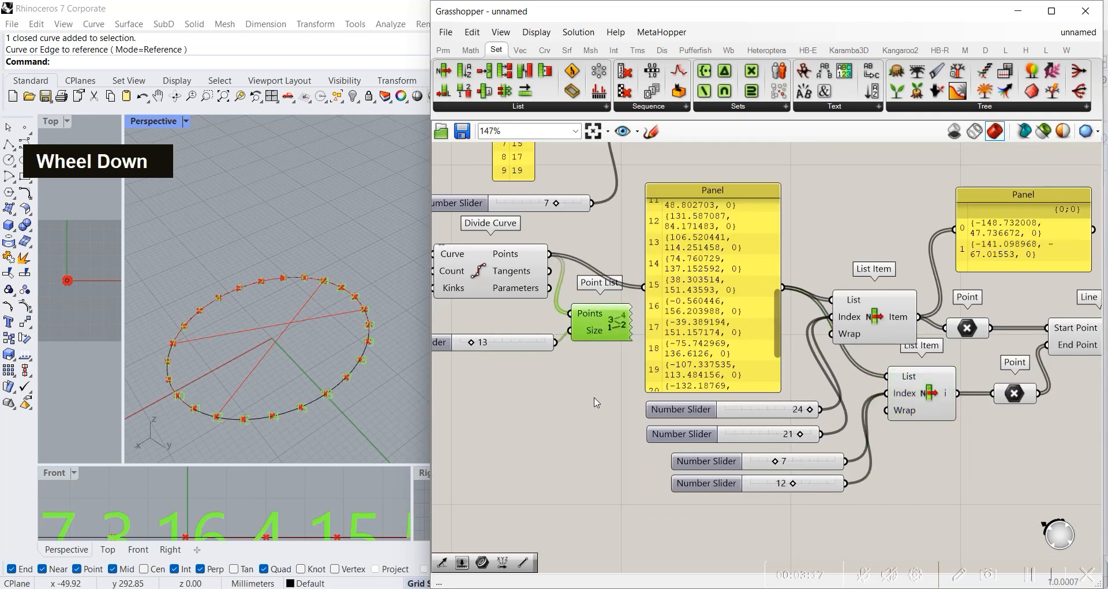
click(594, 398)
click(608, 328)
click(612, 370)
scroll(871, 271, down, 3)
right_drag(872, 272, 770, 328)
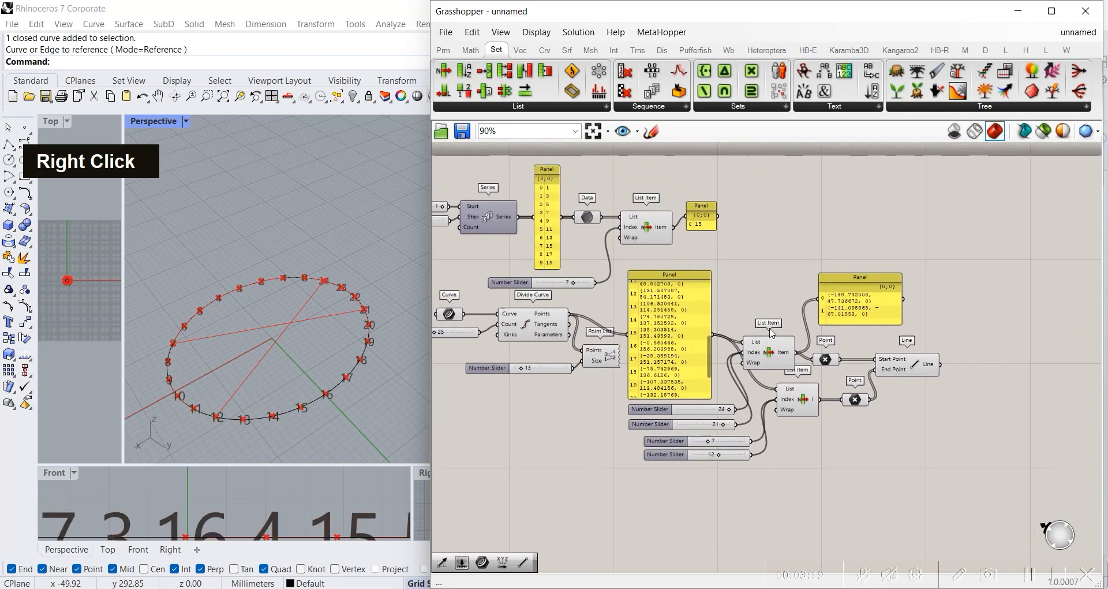
Step: Adjust the position of the second List Item component slightly below the first one
scroll(774, 334, up, 6)
right_drag(796, 501, 761, 427)
click(761, 428)
mouse_move(760, 427)
mouse_down()
mouse_move(749, 400)
mouse_move(768, 411)
mouse_up()
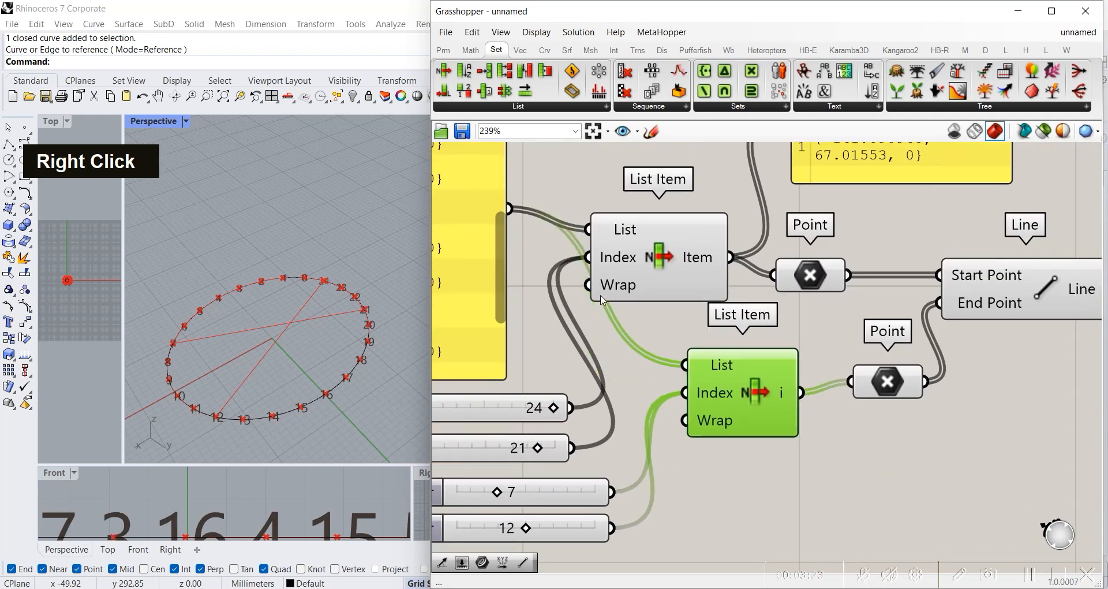
Step: Add an Insert Items component to the empty canvas area below the existing definition
click(536, 109)
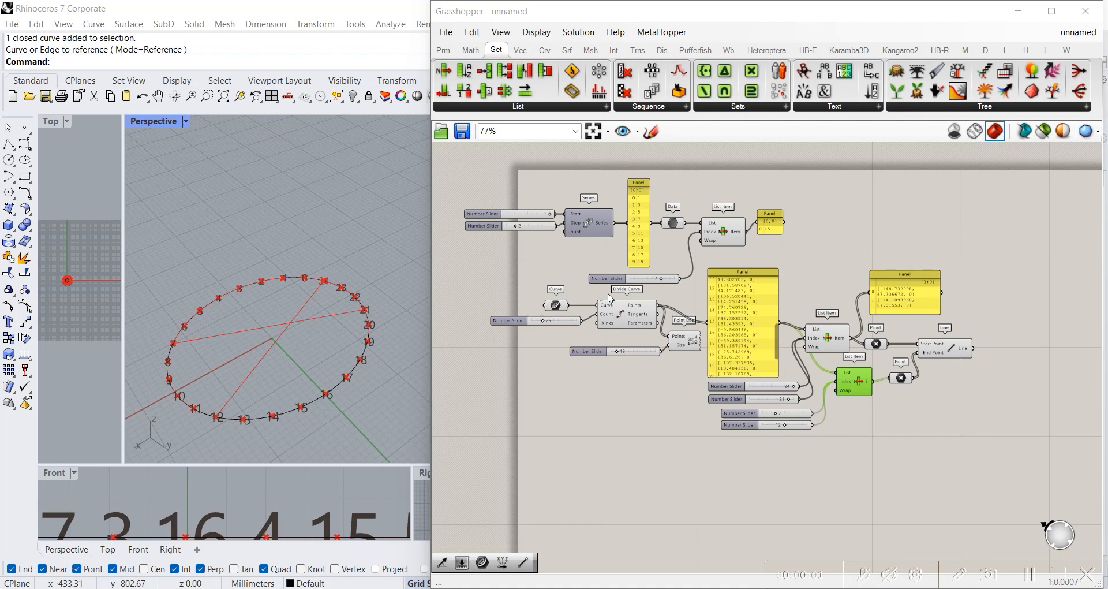
click(501, 107)
click(456, 139)
click(640, 433)
Step: Examine the inputs, icon and List output of the Insert Items component
scroll(636, 407, up, 5)
scroll(628, 381, down, 5)
right_drag(748, 354, 778, 267)
scroll(777, 271, down, 3)
drag(709, 311, 713, 351)
scroll(721, 354, up, 2)
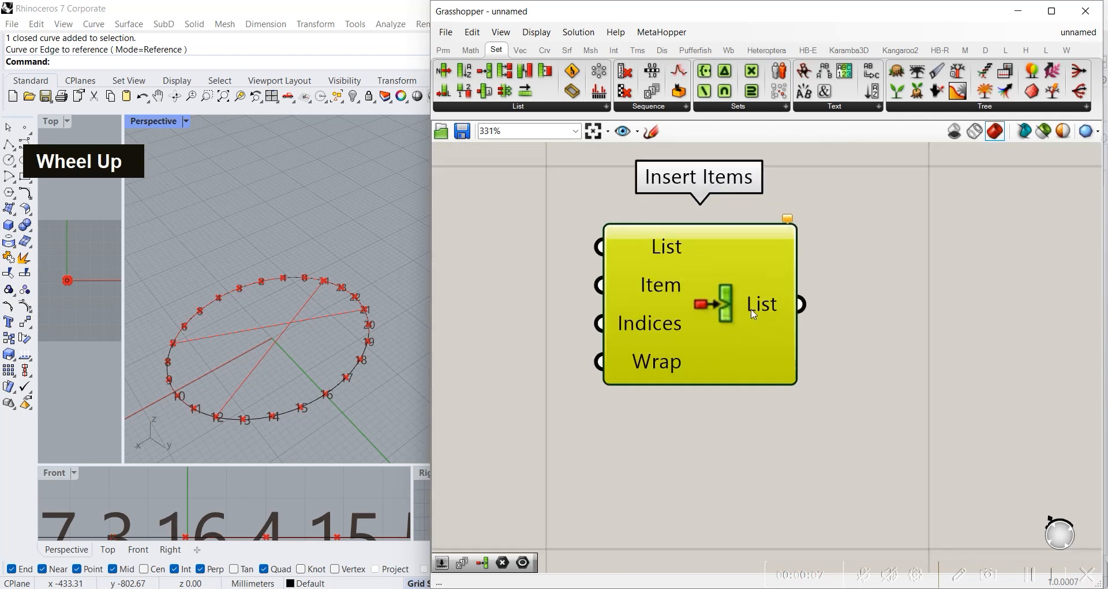
right_drag(728, 351, 687, 358)
scroll(657, 372, up, 5)
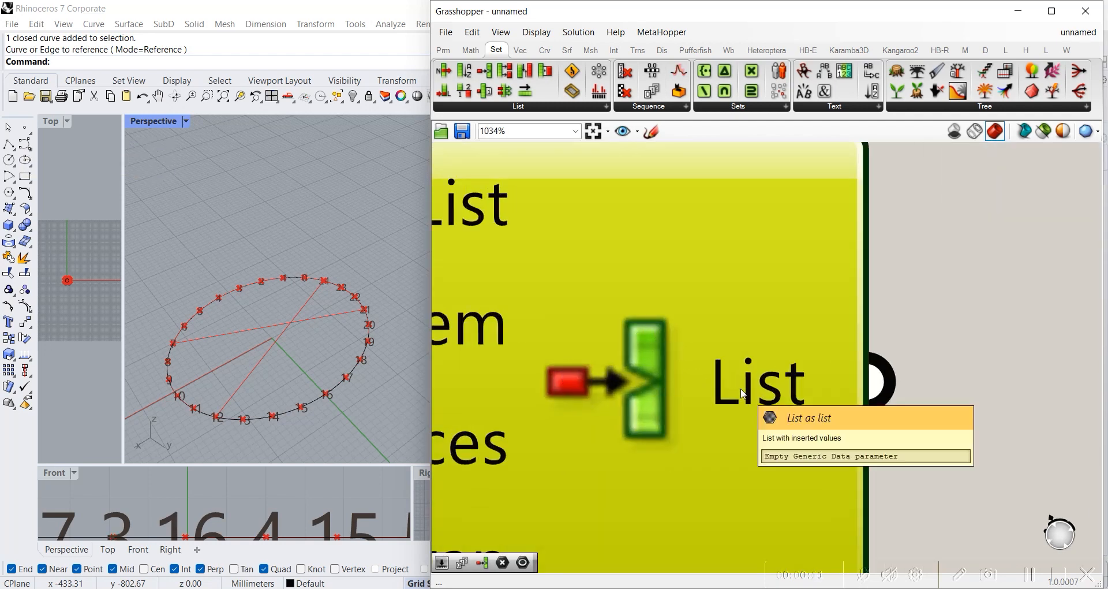
scroll(644, 357, down, 3)
scroll(664, 381, down, 3)
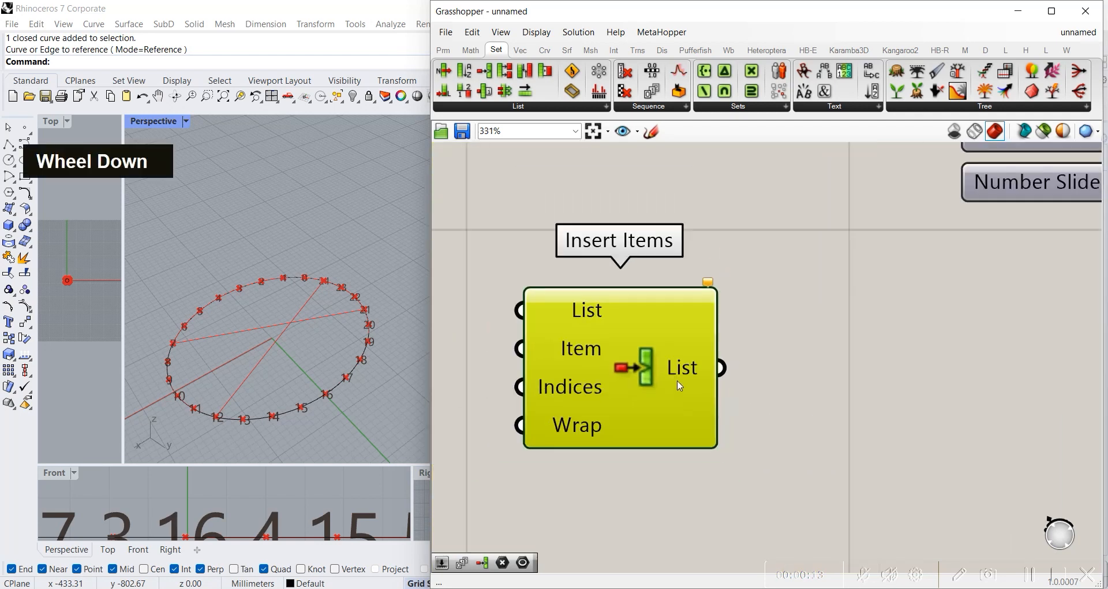
scroll(801, 330, down, 1)
right_drag(648, 366, 726, 356)
scroll(801, 330, down, 2)
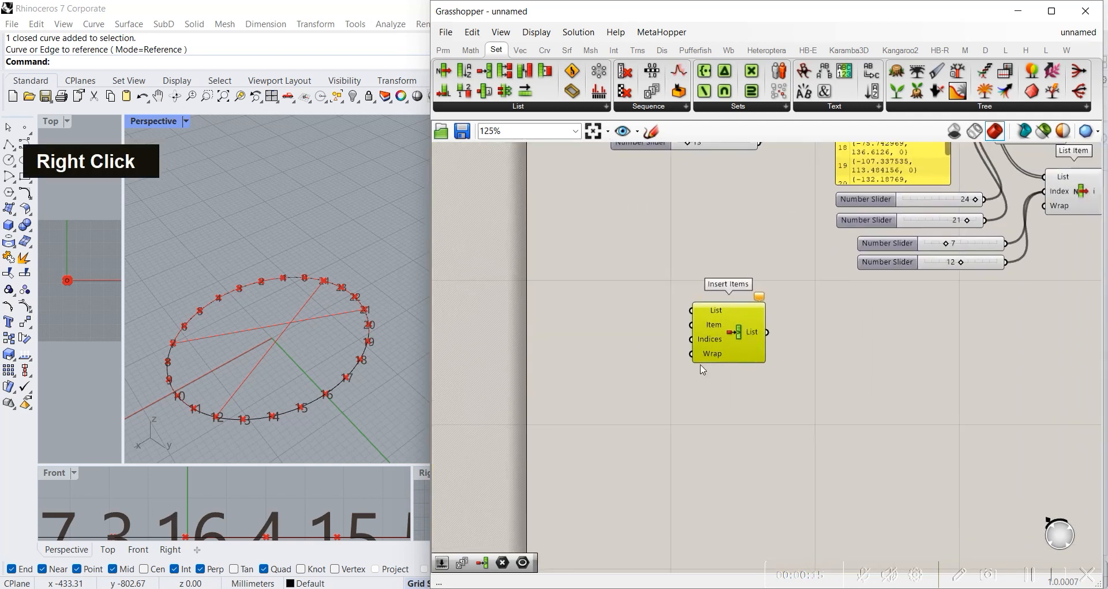
Step: Move the Insert Items component clear of the existing definition and turn off the preview of all the earlier components
right_drag(814, 282, 644, 288)
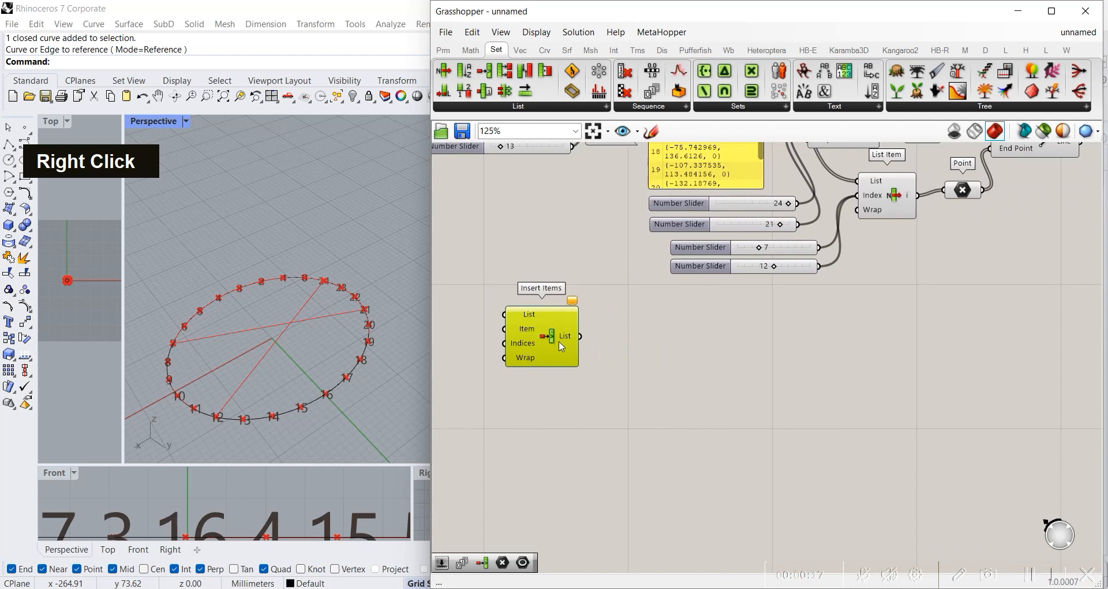
right_drag(559, 342, 729, 411)
scroll(673, 212, down, 5)
right_drag(674, 212, 686, 341)
drag(466, 157, 980, 438)
middle_click(817, 263)
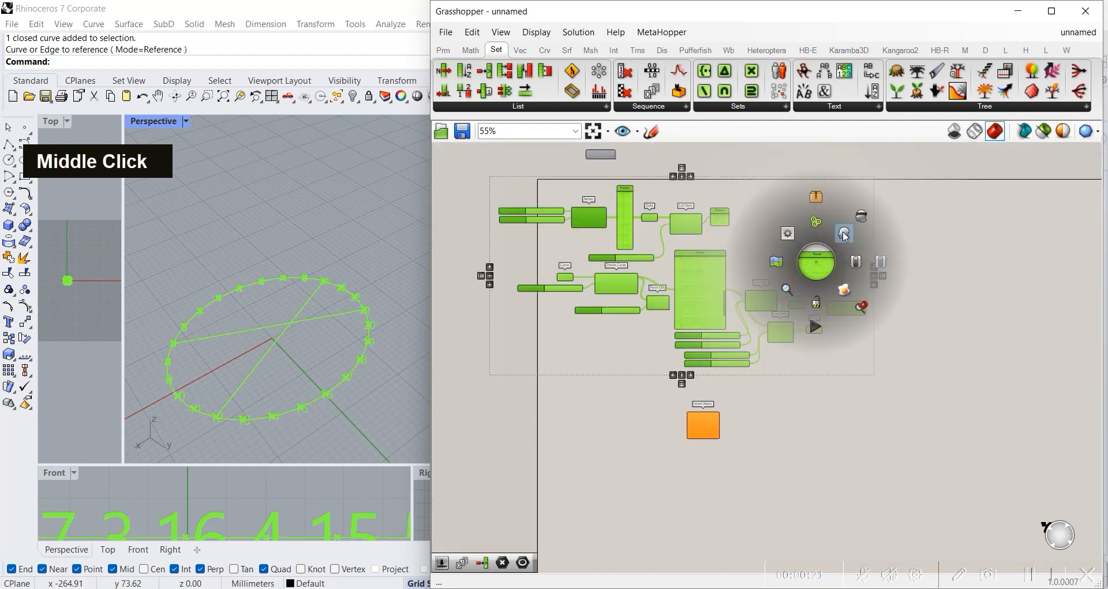
click(854, 234)
Step: Add a Series component beside the Insert Items component
scroll(627, 390, up, 3)
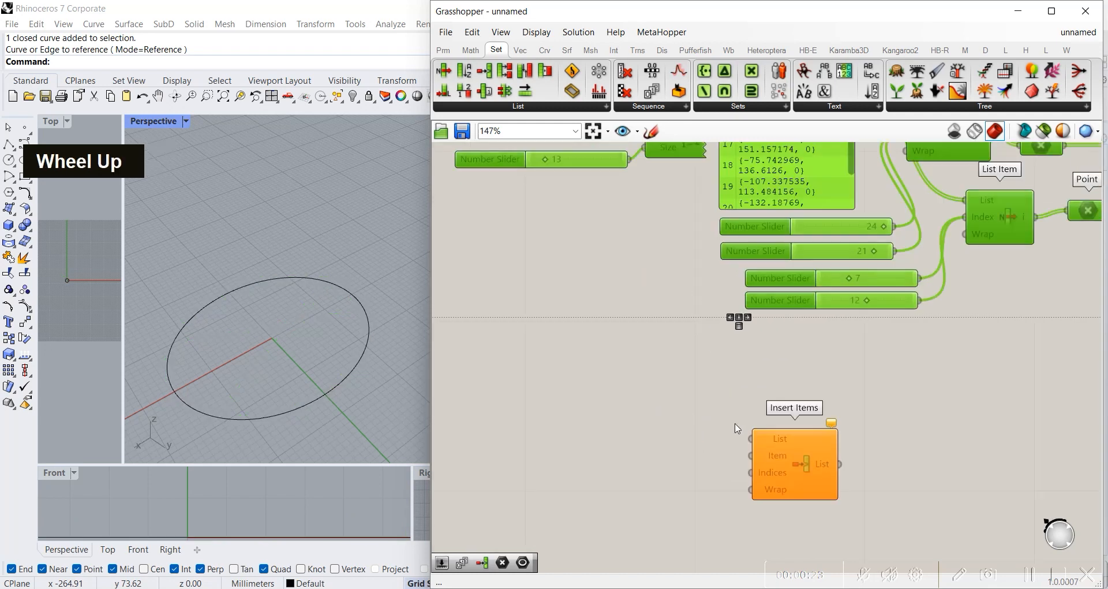
right_drag(751, 439, 699, 358)
scroll(706, 355, up, 3)
drag(614, 406, 930, 418)
scroll(815, 366, down, 3)
right_drag(784, 396, 803, 351)
double_click(592, 325)
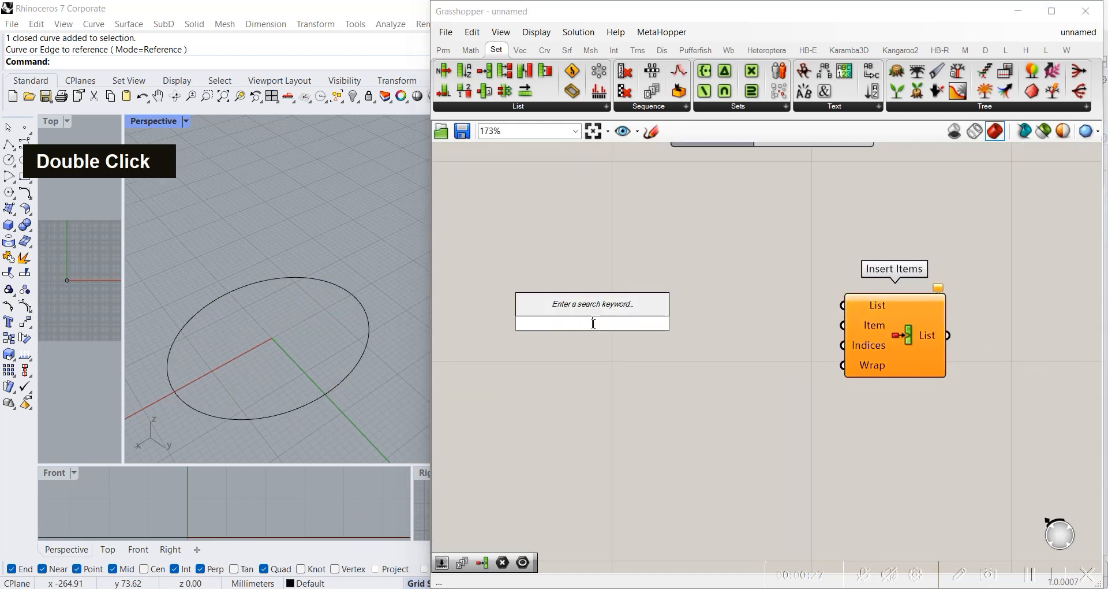
text(series)
key(Return)
Step: Connect the Series output to the List input of Insert Items and bring the two components closer together
drag(650, 324, 844, 305)
drag(892, 324, 730, 355)
click(672, 422)
click(769, 402)
click(735, 413)
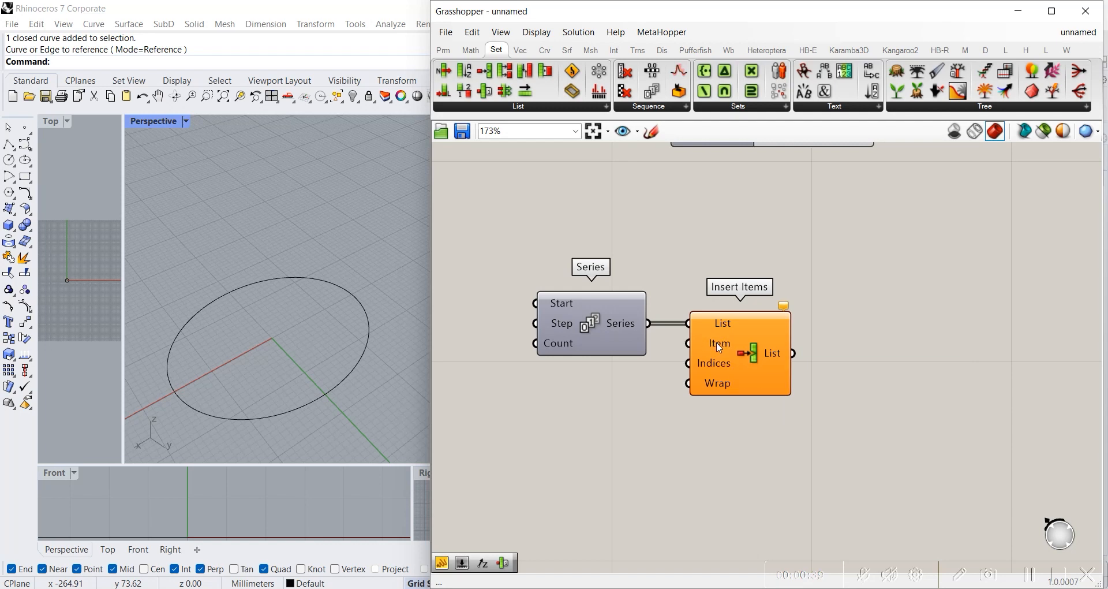
Step: Add a Panel beside Insert Items, connect the List output to it and align it with that output
double_click(882, 302)
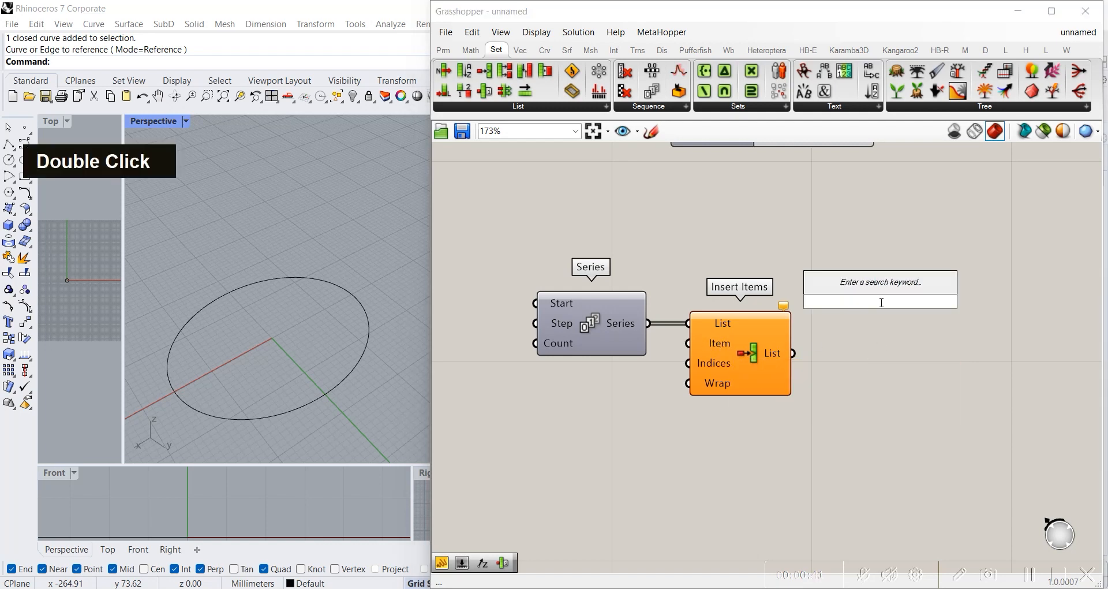
text(pan;)
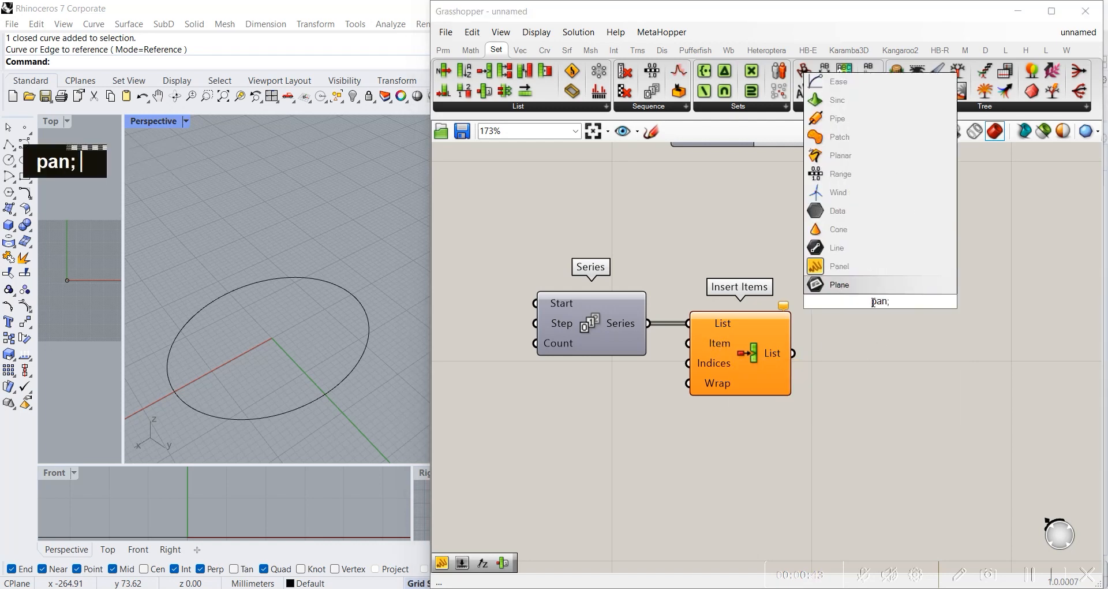
click(854, 267)
drag(862, 305, 925, 256)
drag(794, 355, 868, 254)
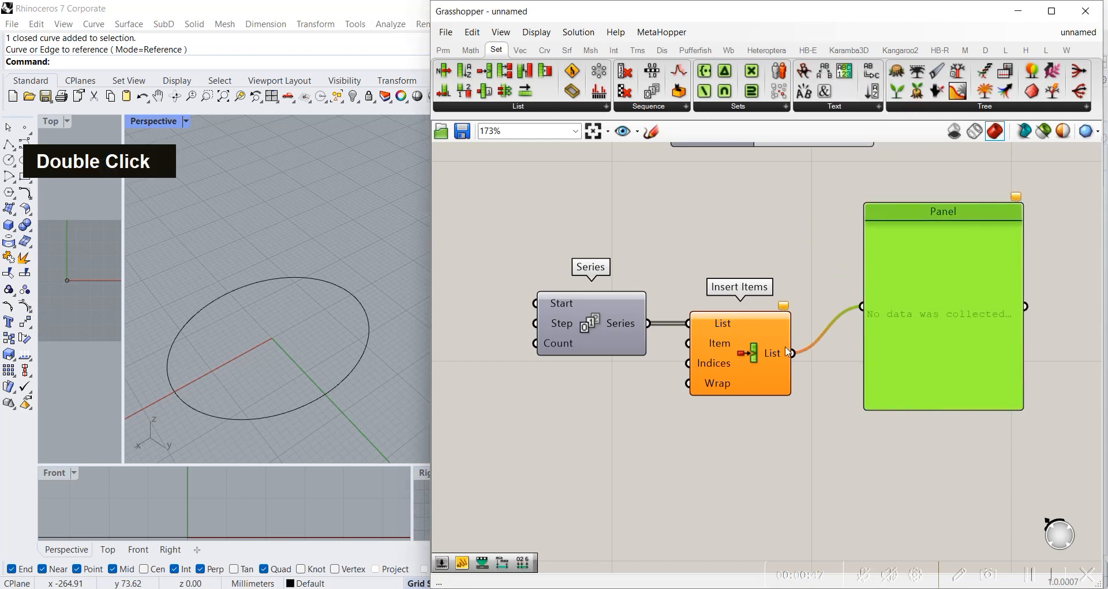
drag(918, 336, 926, 382)
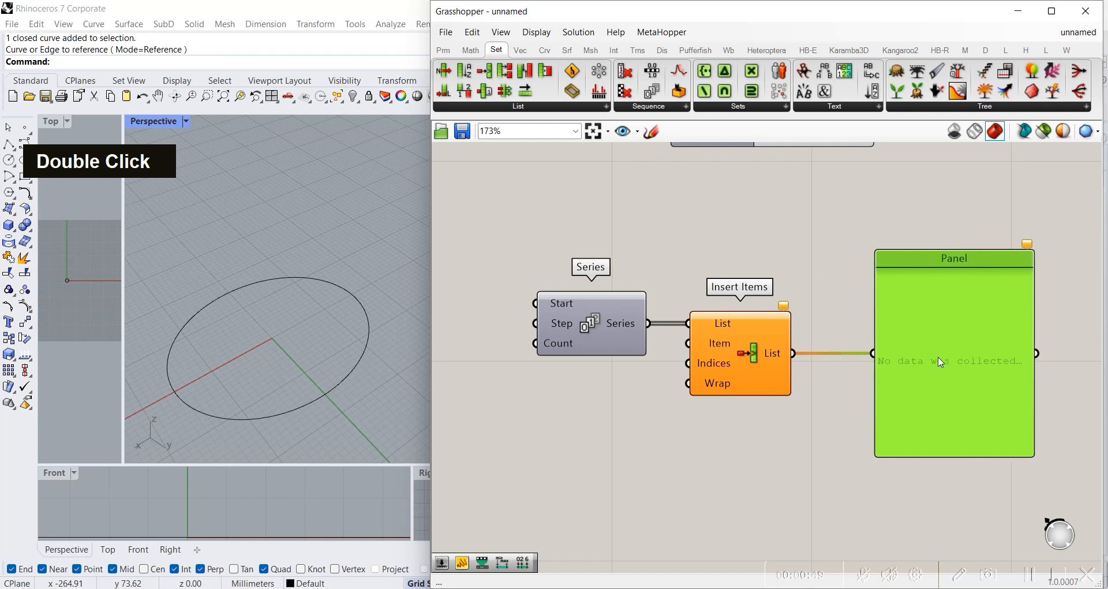
Step: Add a second Panel above Insert Items and connect the Series output to it
double_click(792, 252)
text(pane)
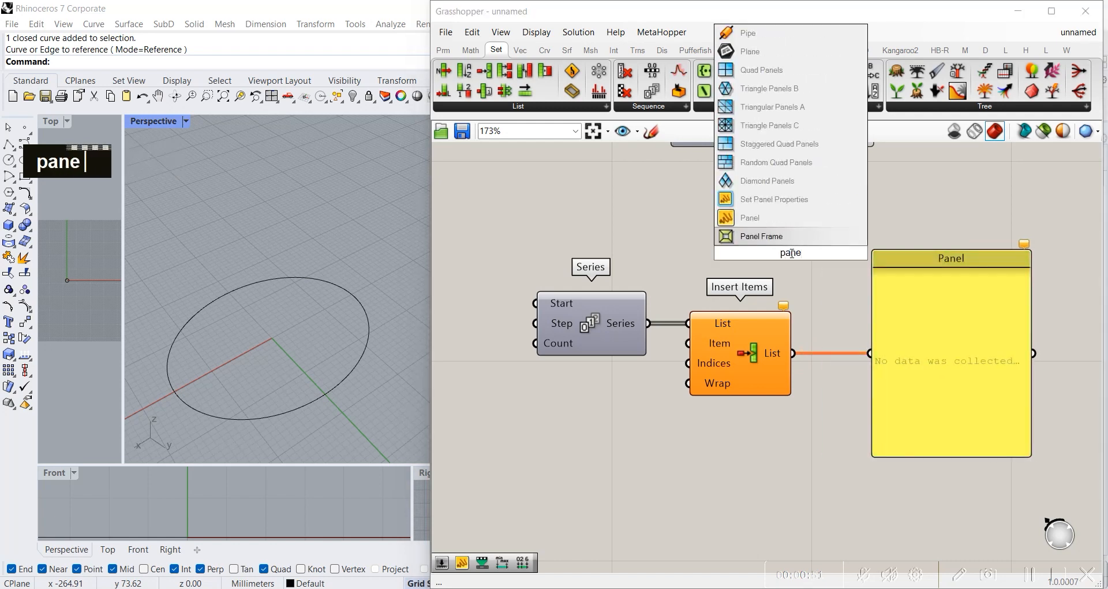
click(748, 218)
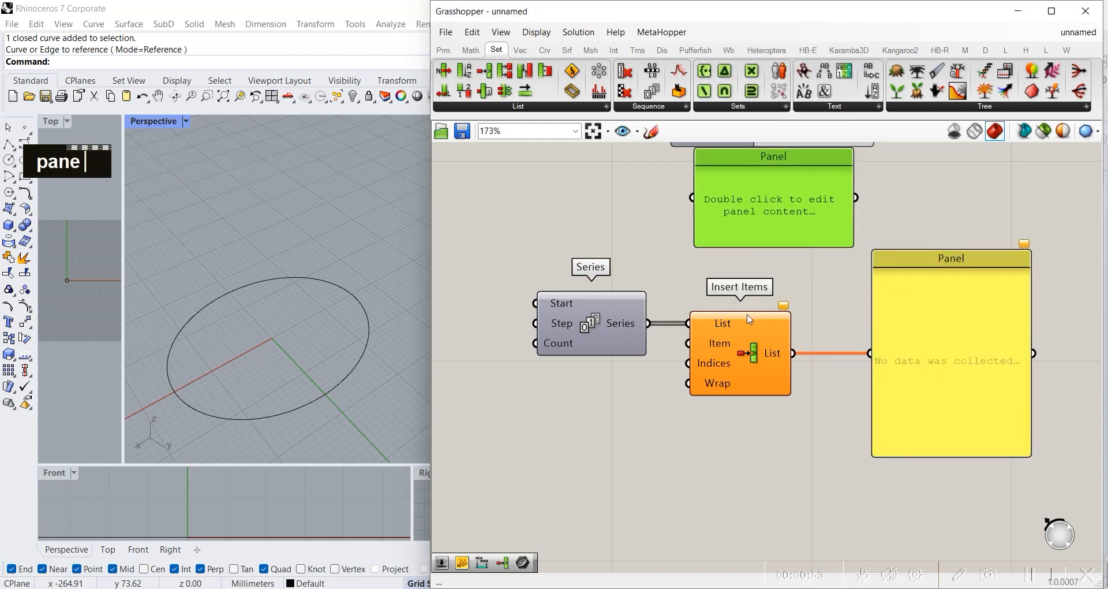
drag(694, 201, 649, 323)
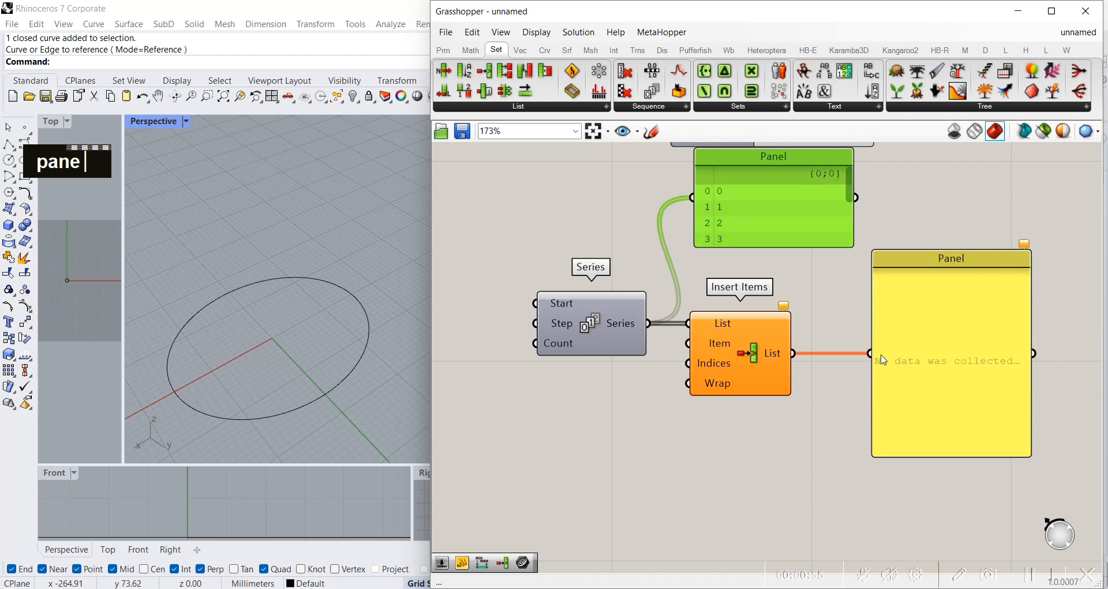
Step: Lengthen the Series panel to show all its values and move Insert Items and its output panel down
drag(770, 245, 769, 293)
drag(745, 382, 746, 441)
drag(923, 325, 926, 366)
drag(772, 294, 758, 345)
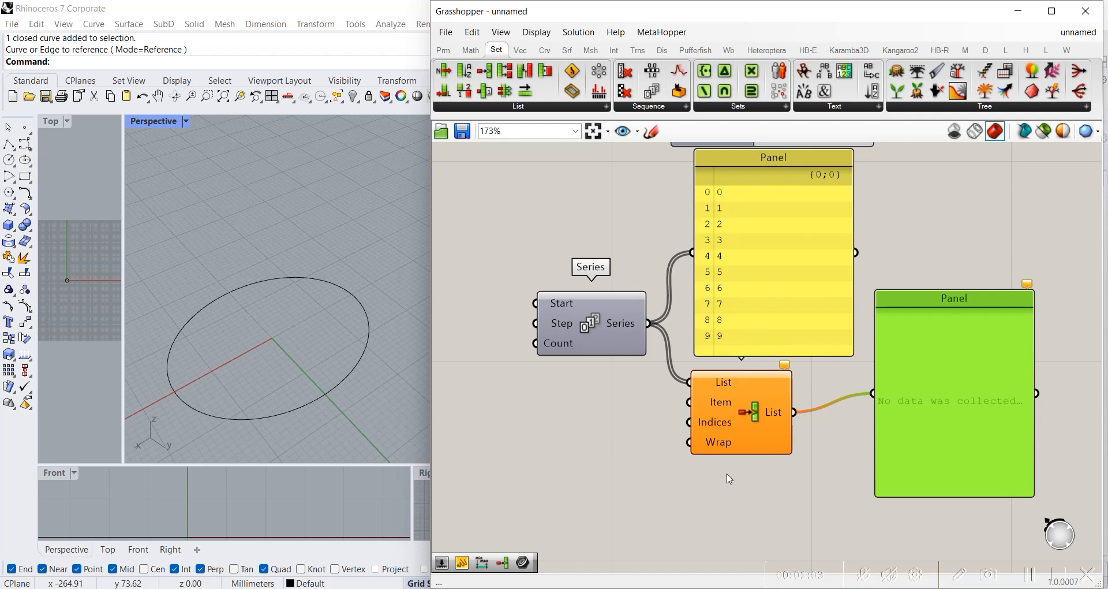
Step: Add an empty Panel below the Series component, in front of the Insert Items inputs
right_drag(593, 467, 756, 385)
scroll(702, 346, up, 2)
right_drag(708, 344, 708, 317)
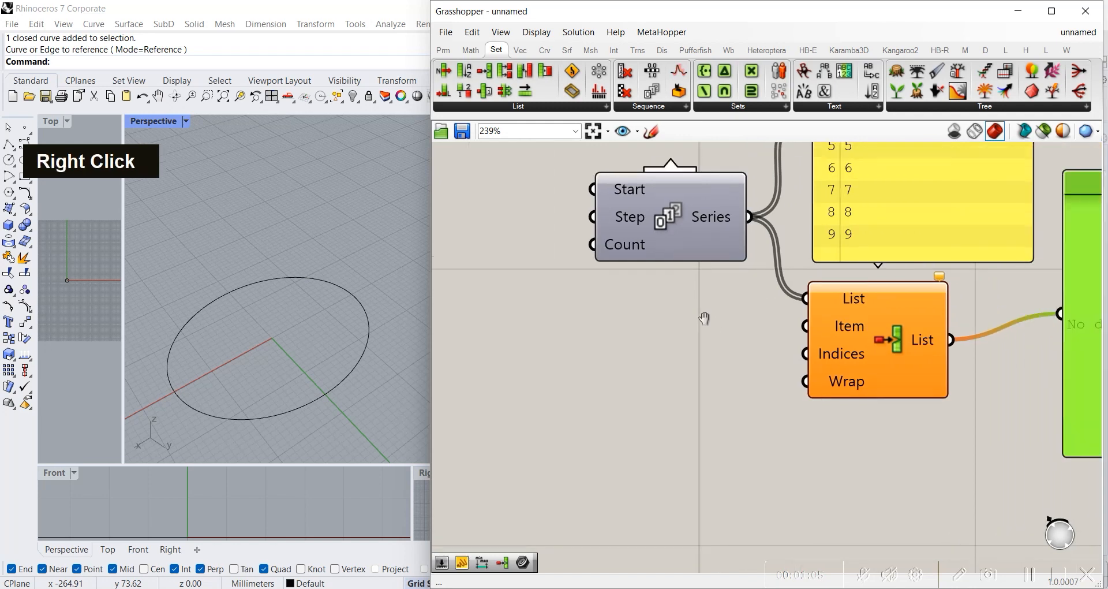
double_click(566, 330)
text(pane)
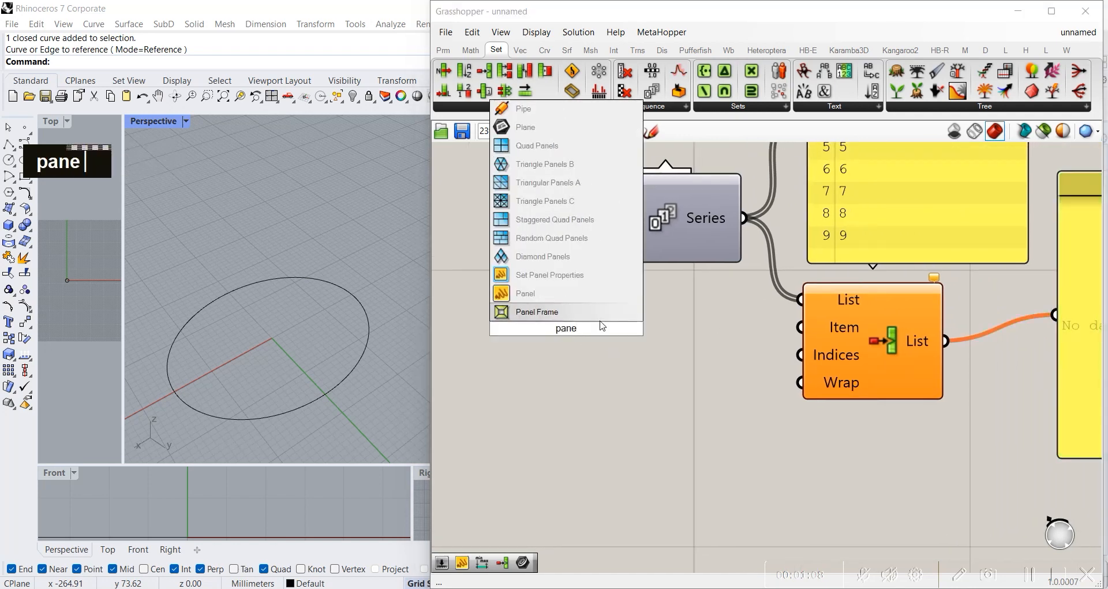
click(525, 294)
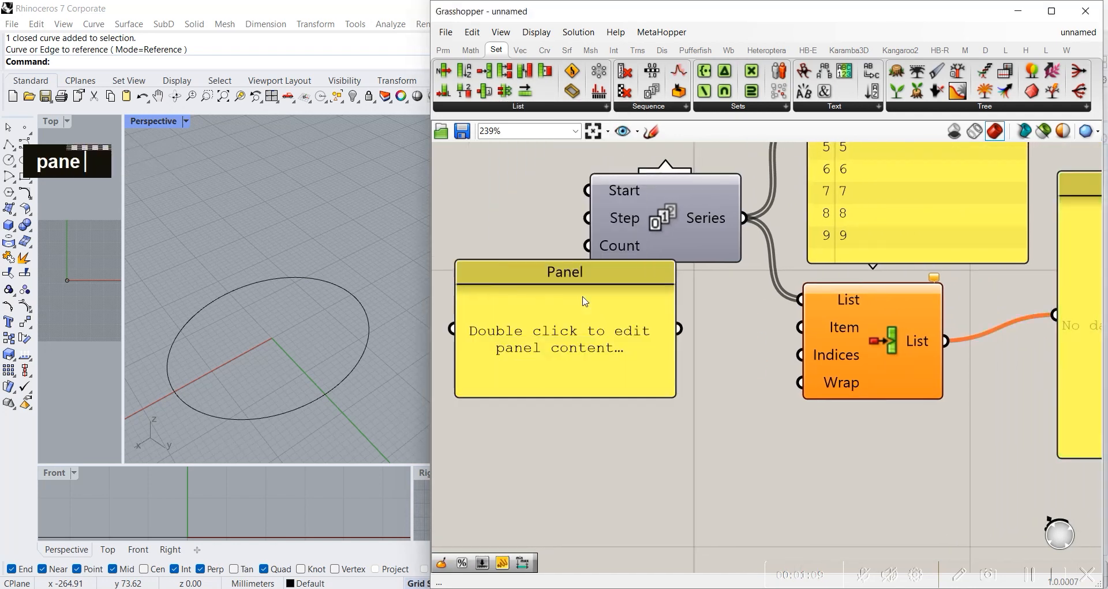
right_click(585, 300)
click(631, 306)
drag(587, 329, 667, 377)
Step: Enter A as the first line of the new panel
double_click(653, 368)
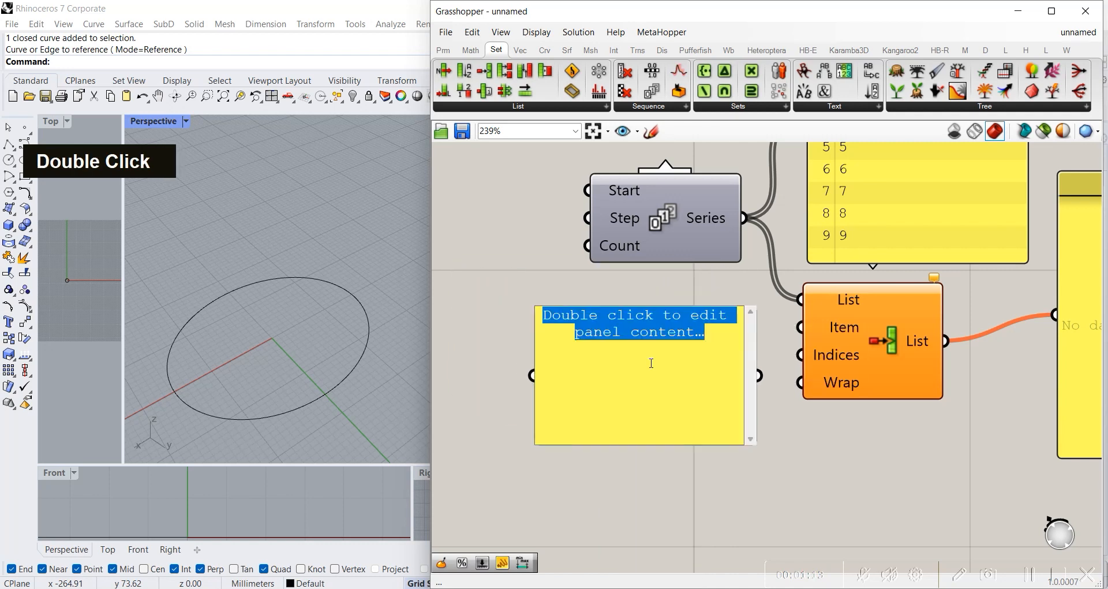
text(A)
key(Return)
text(B)
key(Return)
text(C)
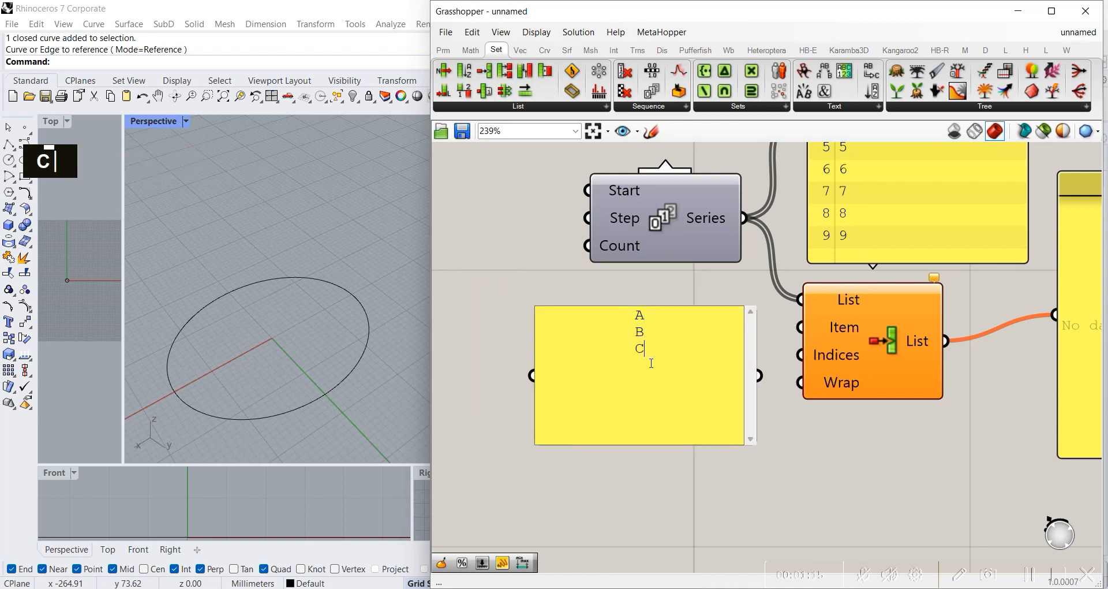
key(Return)
text(D)
key(Return)
key(BackSpace)
key(BackSpace)
key(BackSpace)
key(BackSpace)
key(BackSpace)
key(BackSpace)
key(BackSpace)
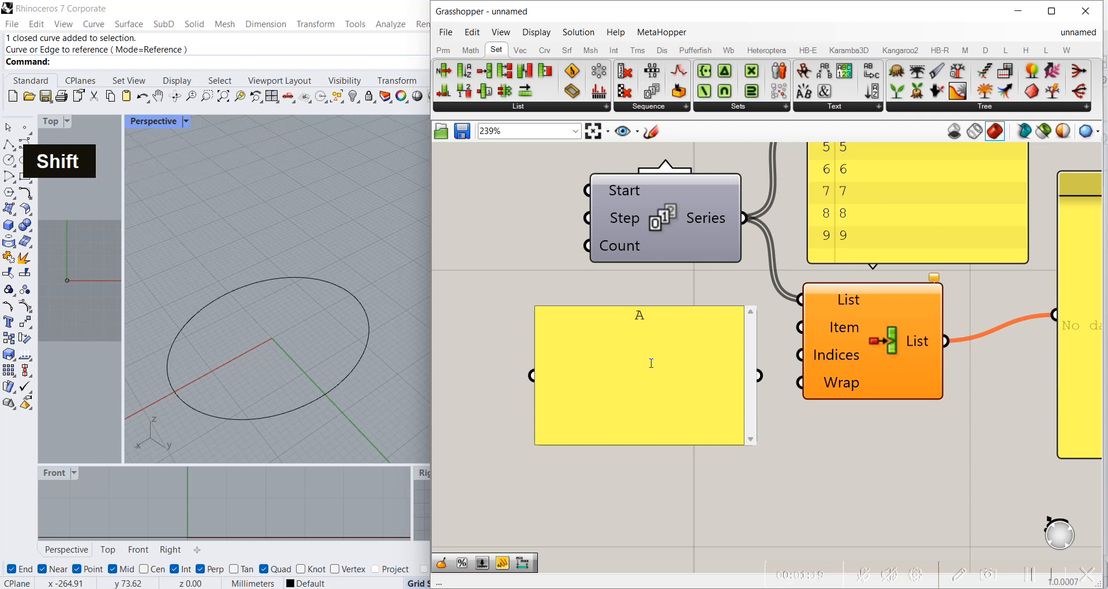
Step: Add AB, B, BC, C, D and E as separate lines below A, and lengthen the panel to show every item
text(AB)
key(Return)
text(B B)
key(BackSpace)
key(BackSpace)
key(Return)
text(BC)
key(Return)
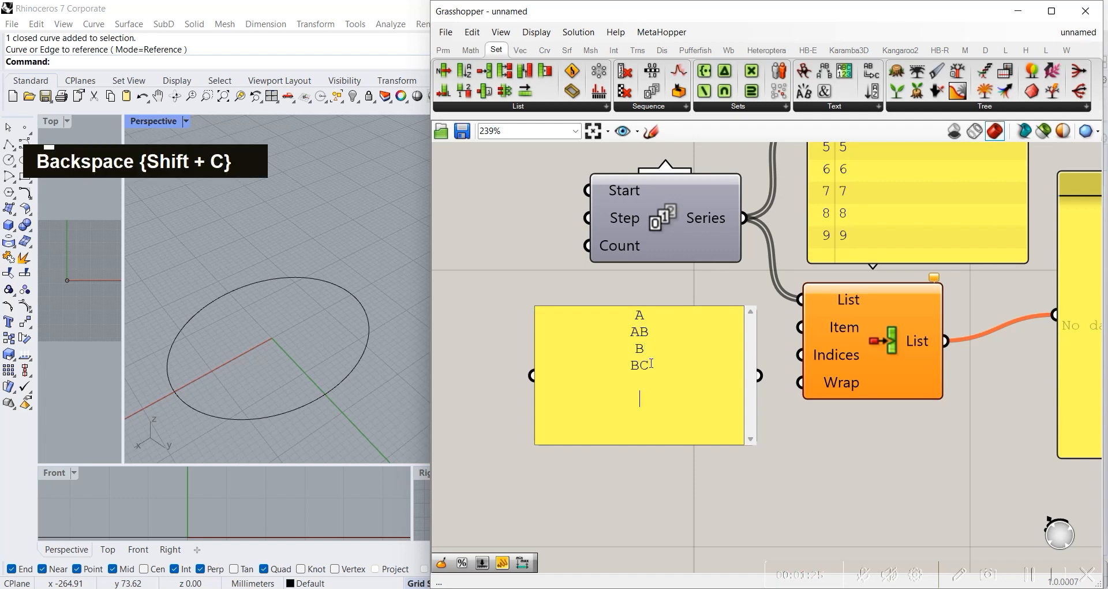
text(C)
key(Return)
text(D)
key(Return)
text(E)
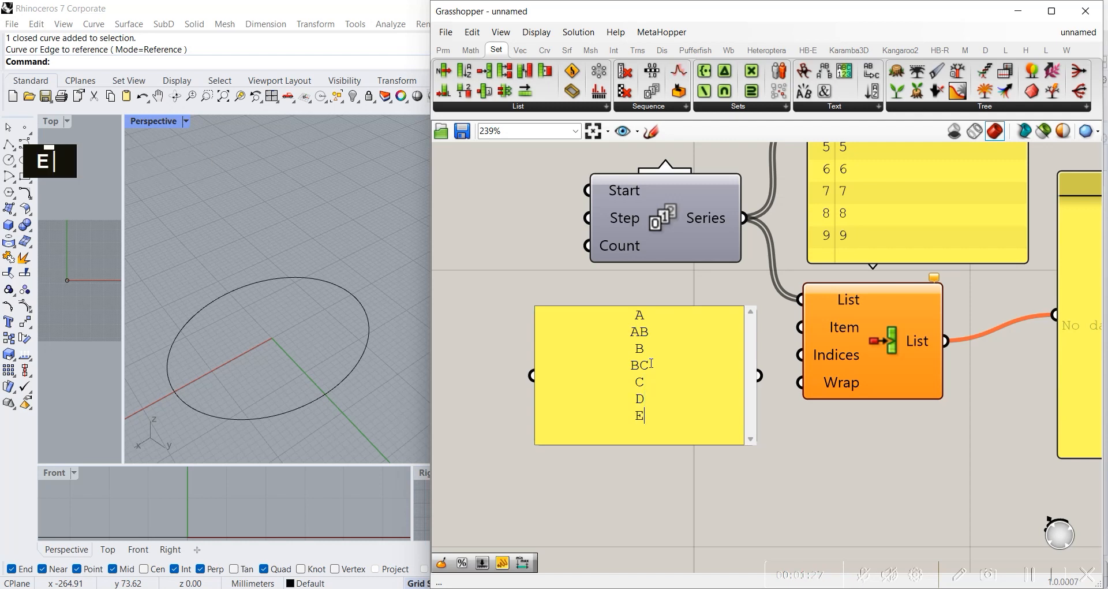
click(707, 469)
drag(638, 444, 635, 520)
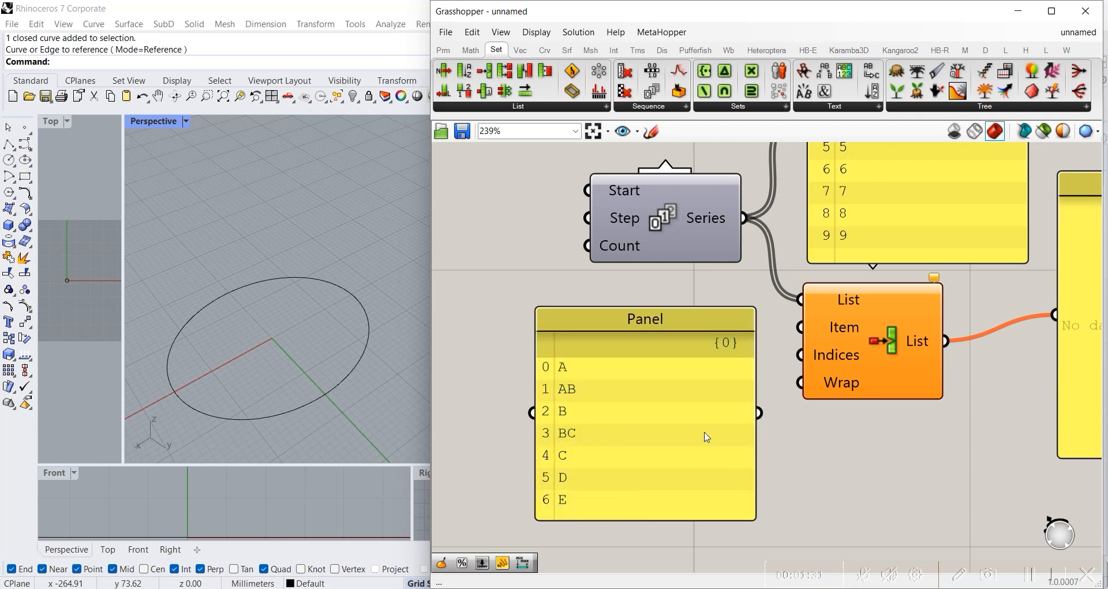
Step: Connect the letters panel to the Item input of Insert Items and move that component clear of the Series panel
right_drag(707, 436, 767, 400)
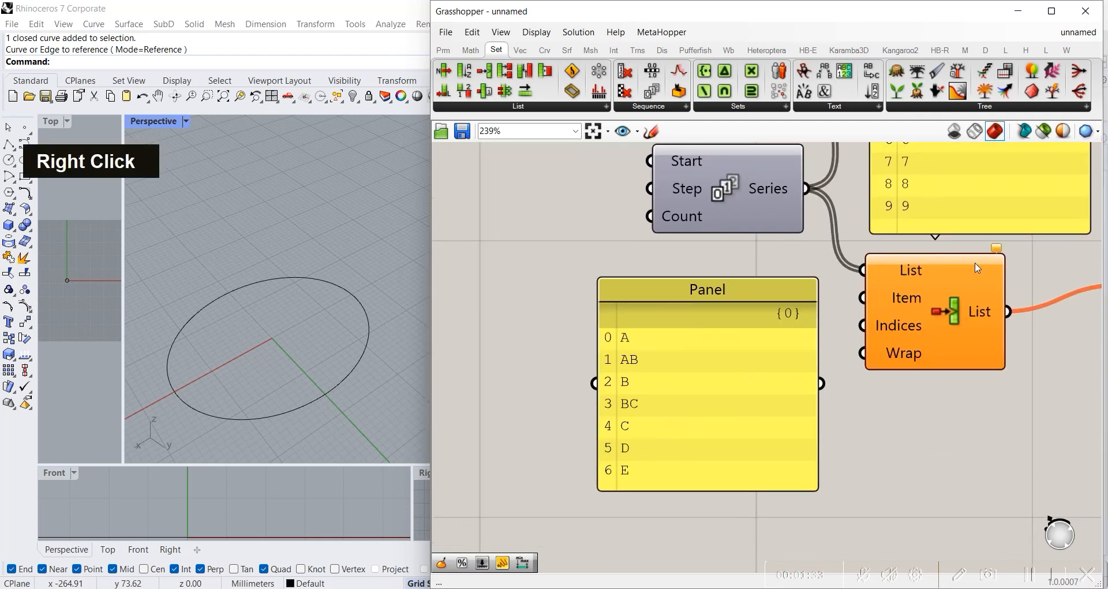
right_drag(977, 267, 788, 321)
right_drag(726, 267, 750, 368)
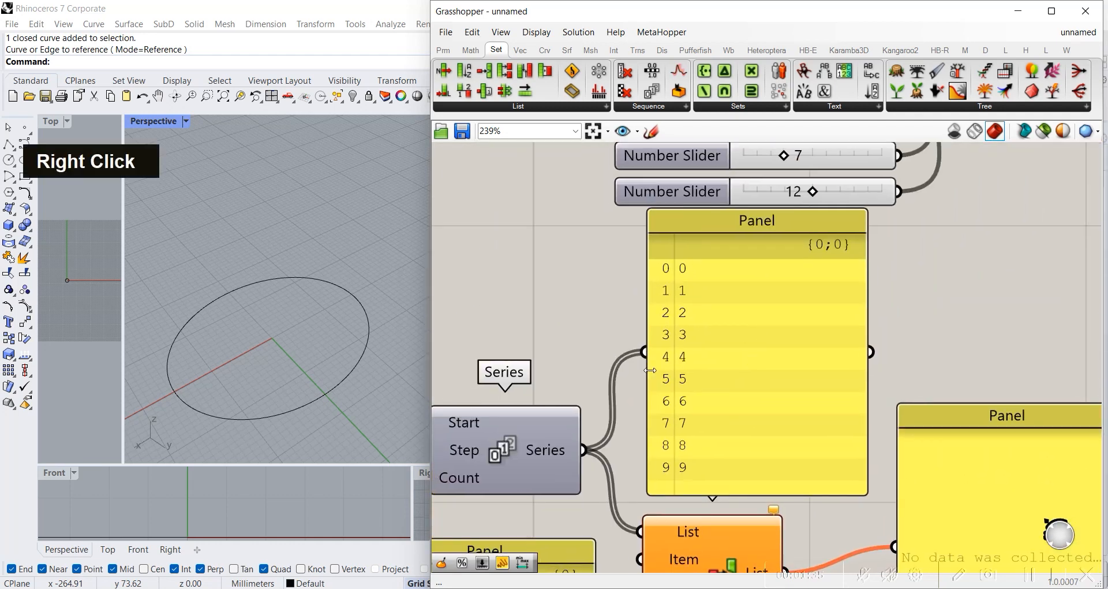
right_drag(620, 477, 818, 218)
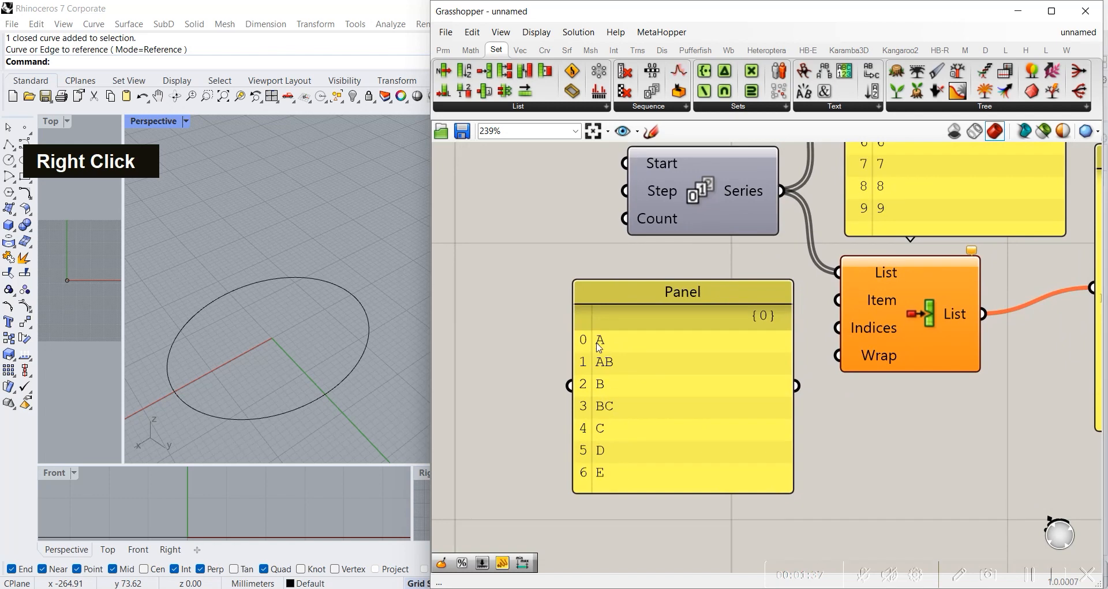
scroll(701, 442, down, 3)
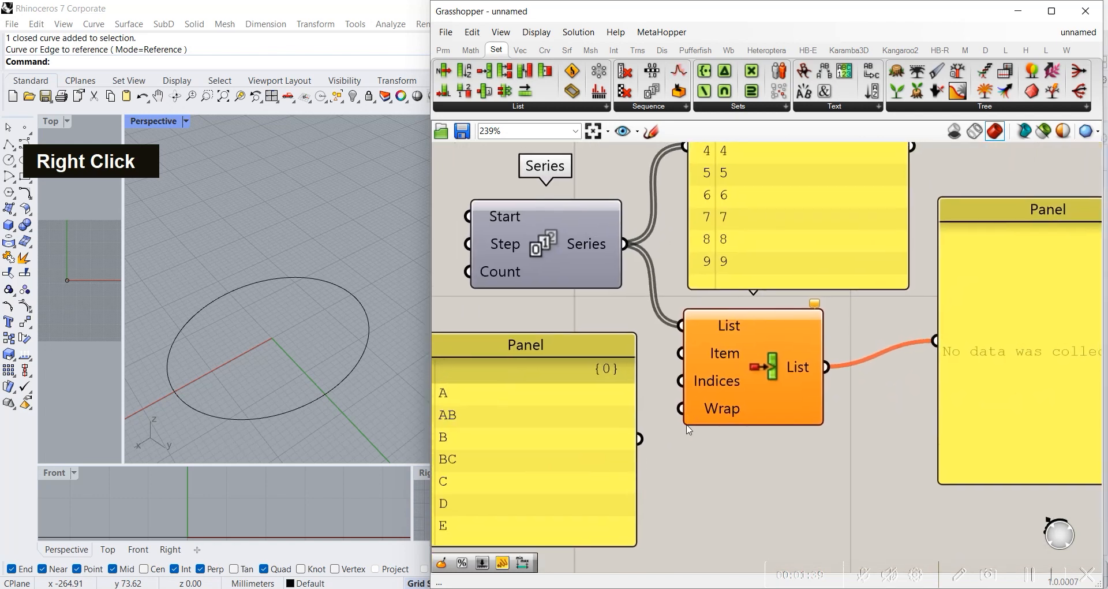
click(955, 345)
drag(656, 436, 746, 409)
click(826, 430)
mouse_move(747, 494)
right_down()
mouse_move(769, 416)
mouse_move(750, 480)
right_up()
right_drag(709, 431, 839, 418)
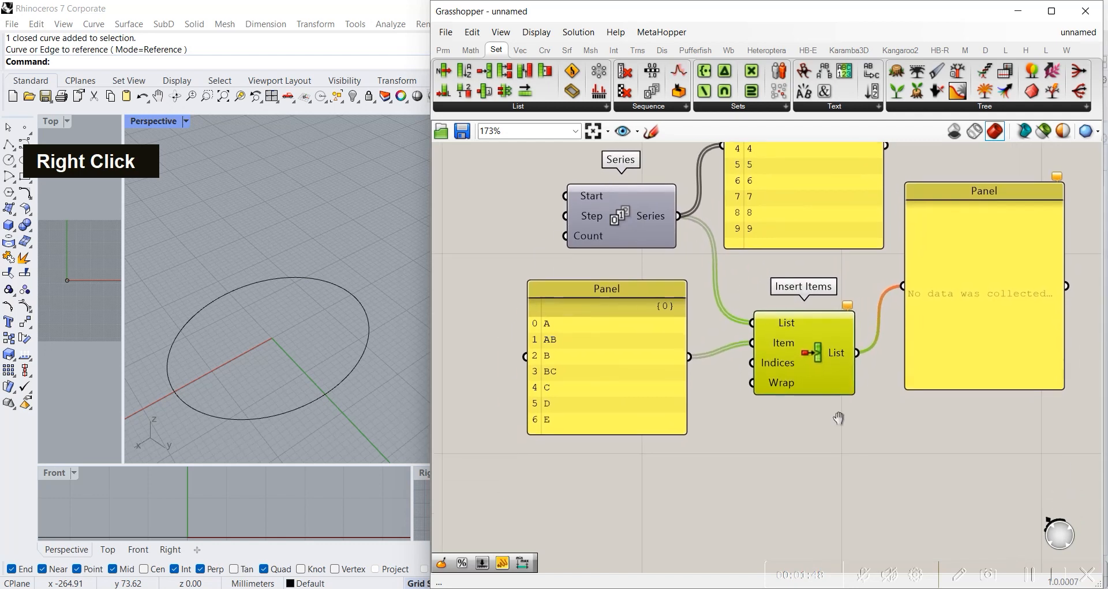
double_click(713, 446)
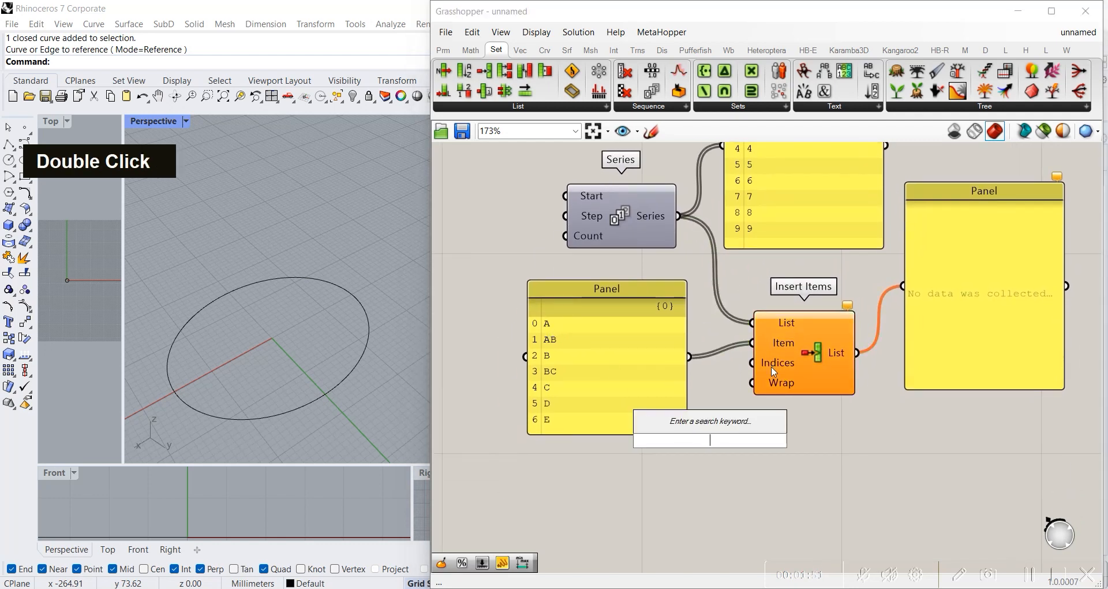
right_click(757, 236)
right_drag(756, 236, 703, 306)
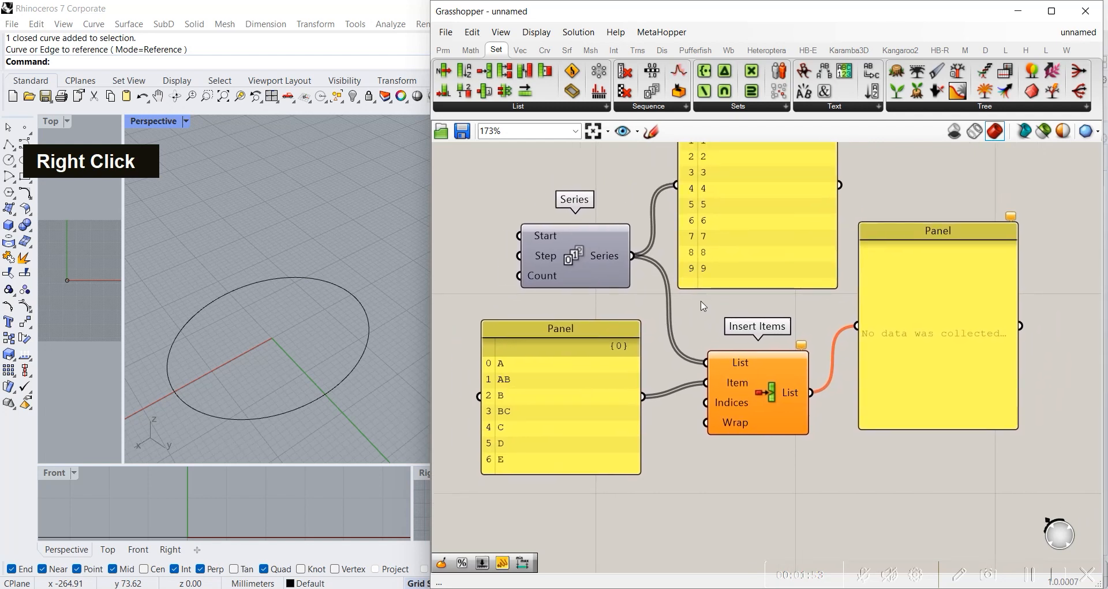
click(601, 385)
click(731, 204)
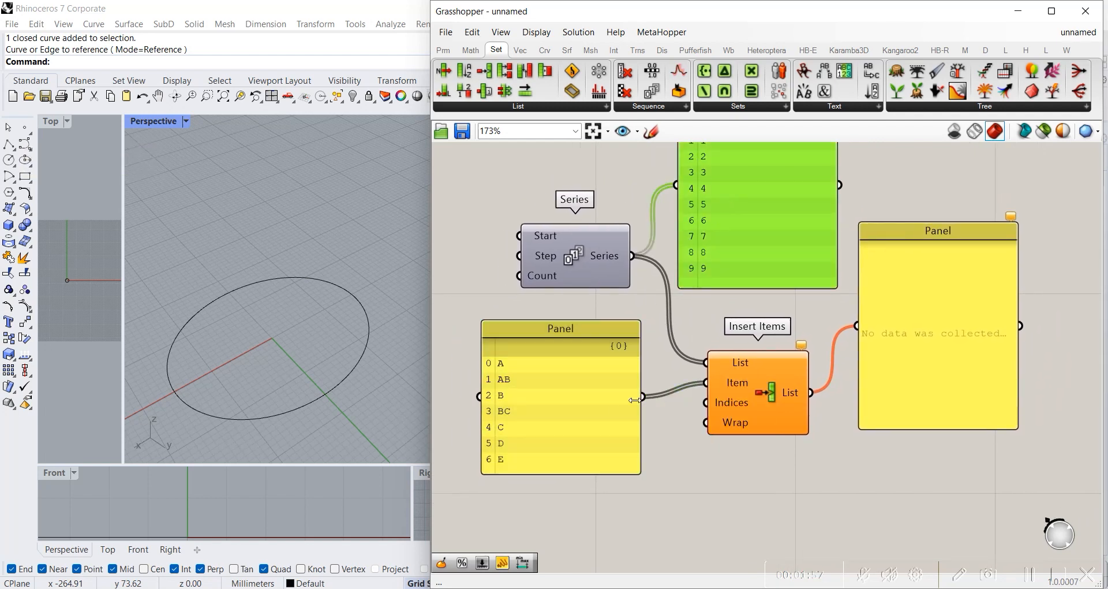
click(615, 405)
click(729, 221)
click(598, 383)
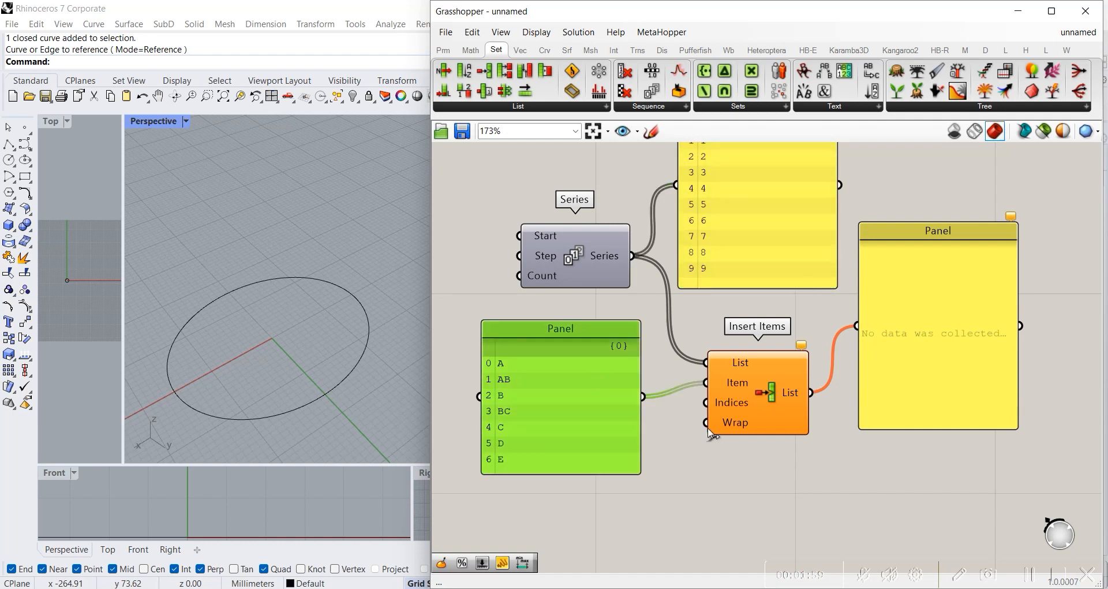
Step: Add a number slider set to 3 below Insert Items and connect it to the Indices input
double_click(696, 461)
text(3)
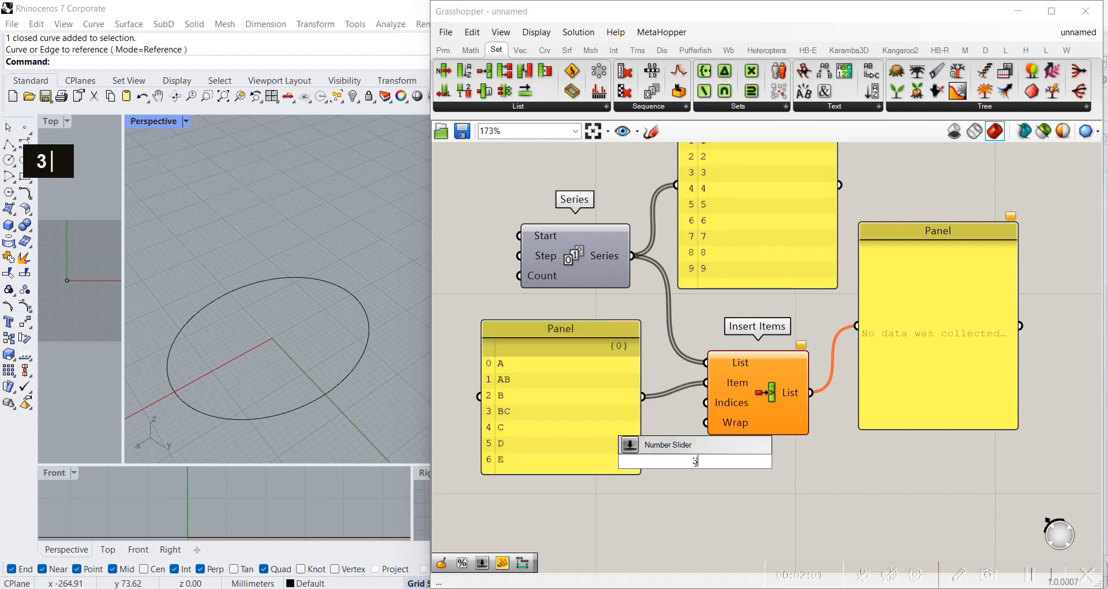
key(Return)
drag(694, 503, 706, 403)
right_drag(835, 287, 729, 359)
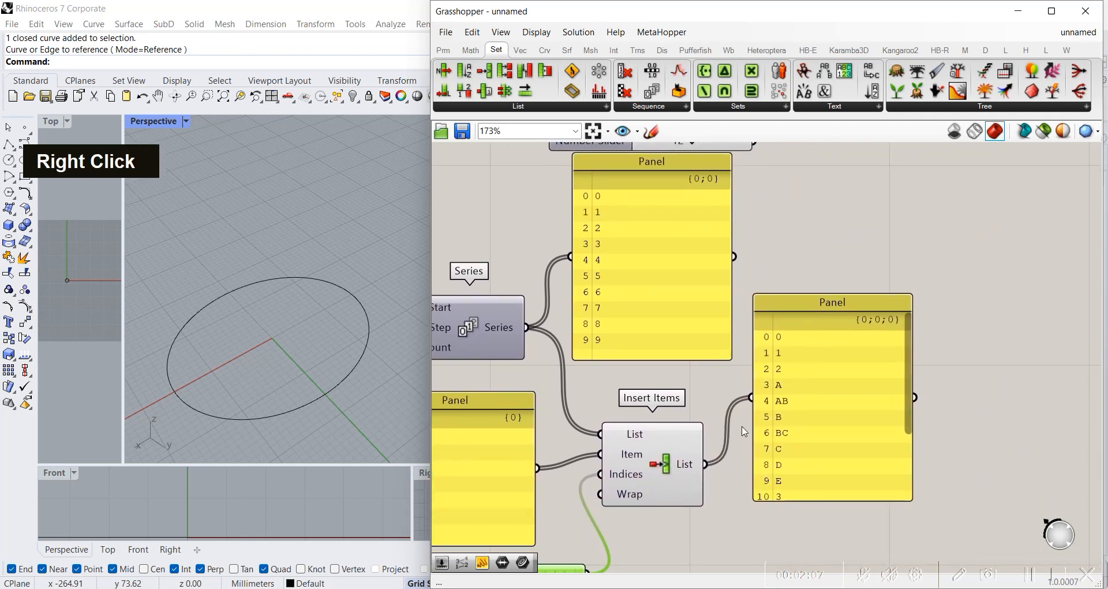
Step: Compare the Insert Items output panel with the number series panel and the letters panel
scroll(842, 440, up, 4)
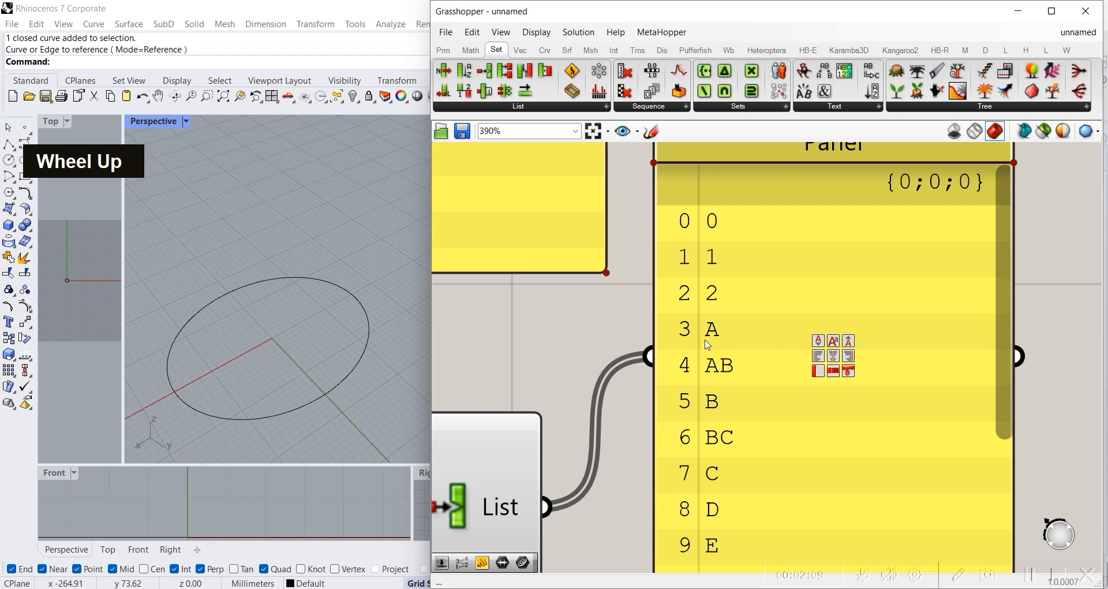
scroll(709, 344, down, 1)
right_drag(660, 443, 905, 401)
scroll(905, 402, down, 4)
right_drag(832, 357, 798, 399)
click(730, 252)
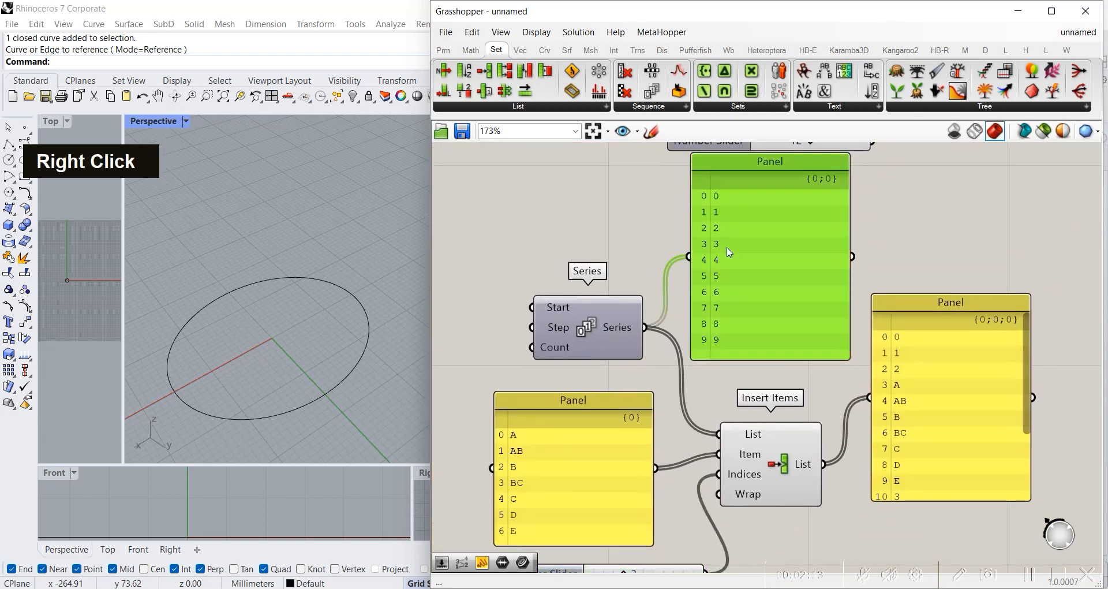
drag(805, 230, 822, 244)
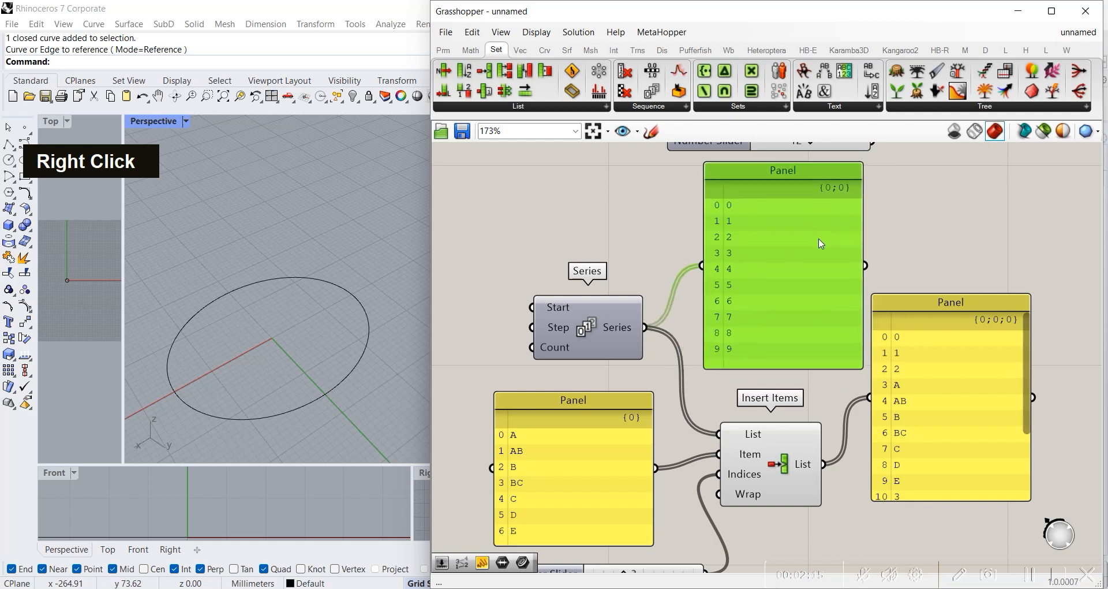
mouse_move(763, 282)
mouse_down()
mouse_move(774, 289)
mouse_move(759, 284)
mouse_up()
click(552, 477)
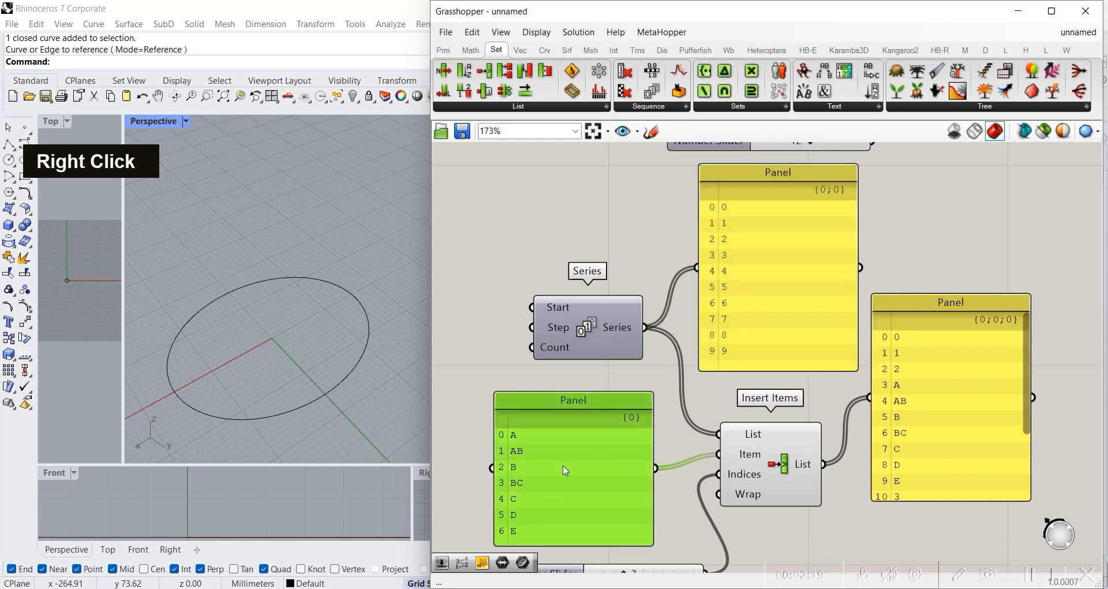
Step: Read through the Insert Items output panel down to its last entry, checking which numbers follow the letters
right_drag(789, 265, 782, 312)
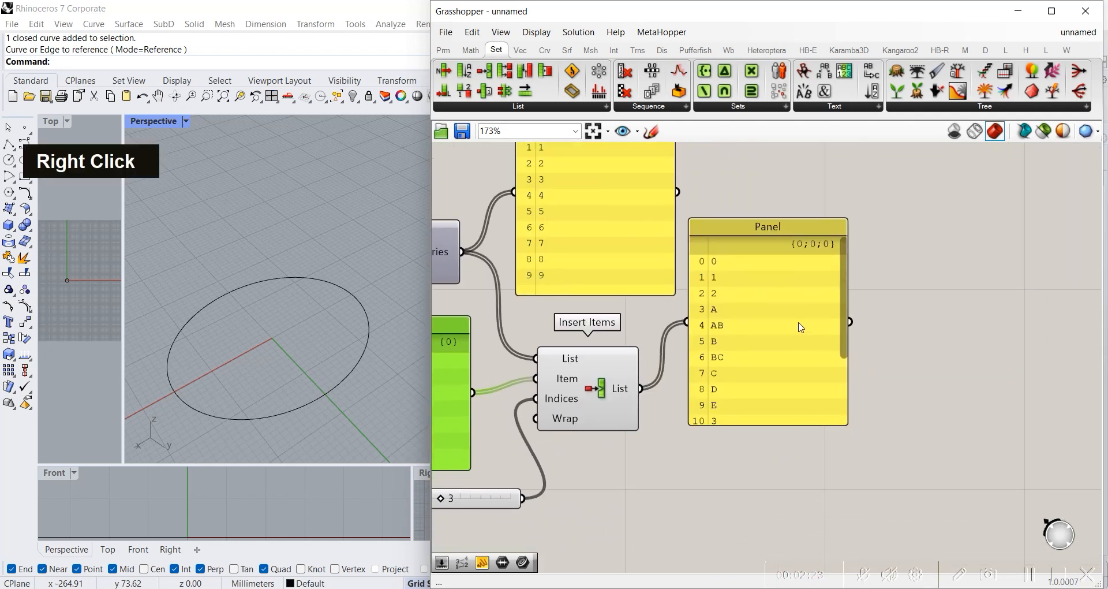
scroll(829, 304, up, 4)
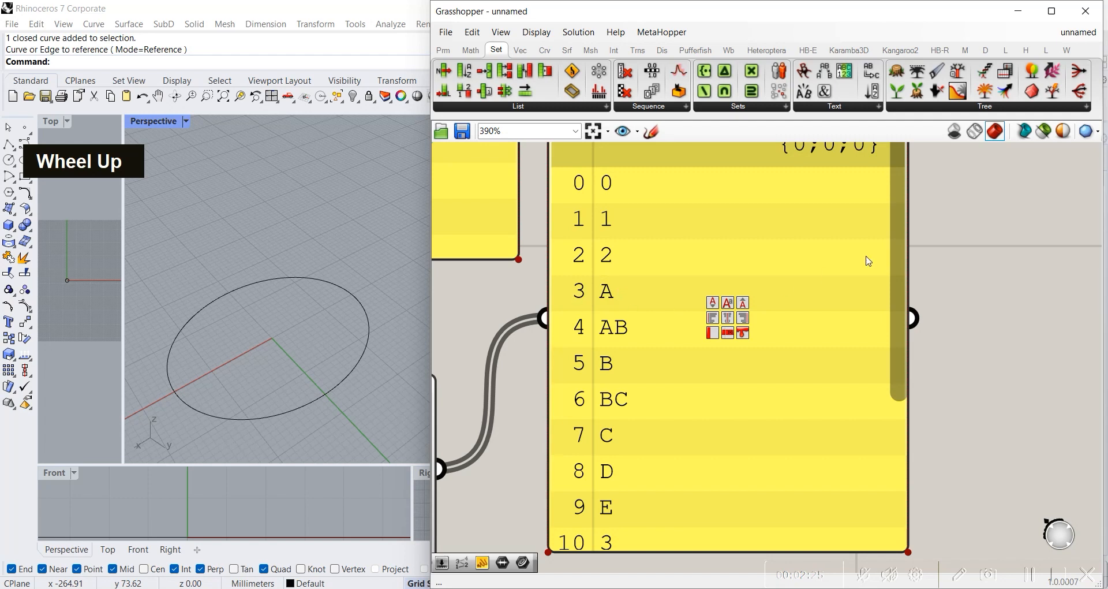
drag(899, 235, 886, 401)
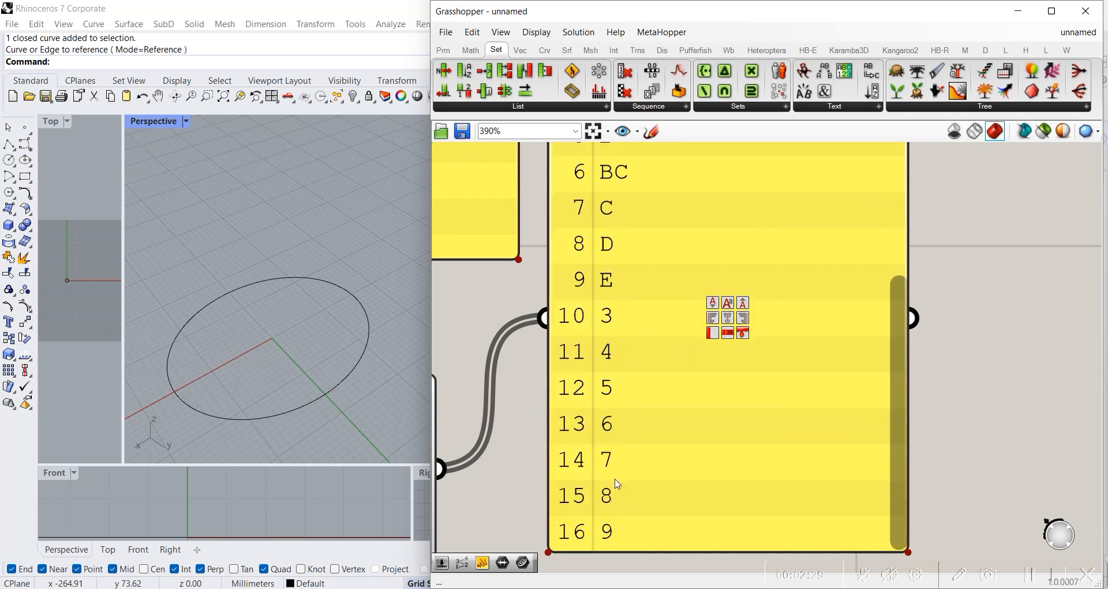
scroll(576, 339, down, 4)
right_drag(456, 398, 772, 389)
double_click(604, 385)
scroll(851, 393, down, 1)
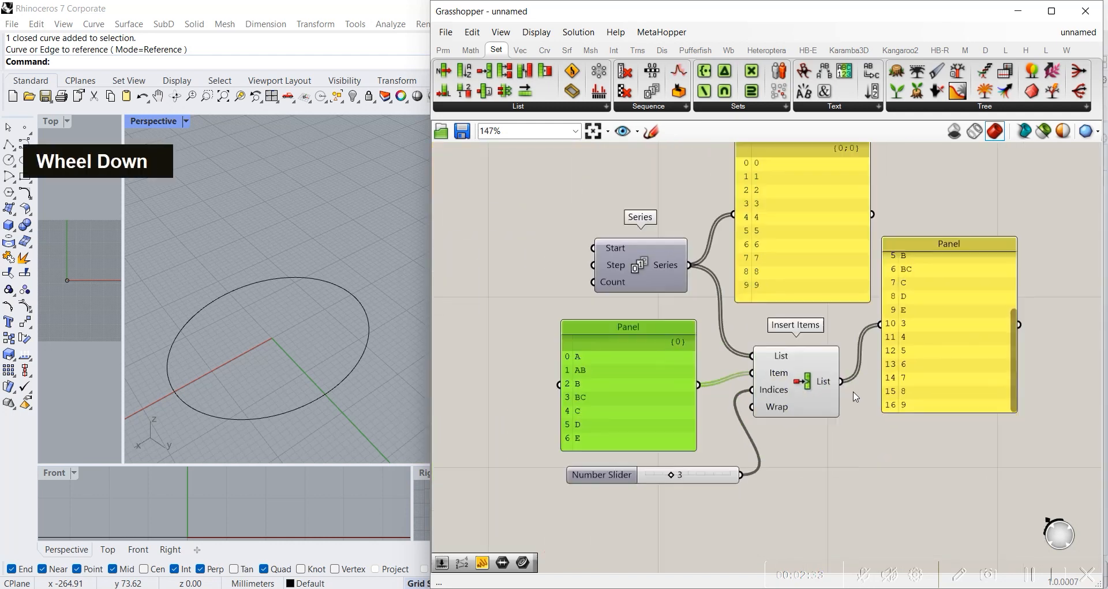
right_drag(854, 327, 754, 344)
Step: Set the Indices slider of Insert Items to 5
click(720, 408)
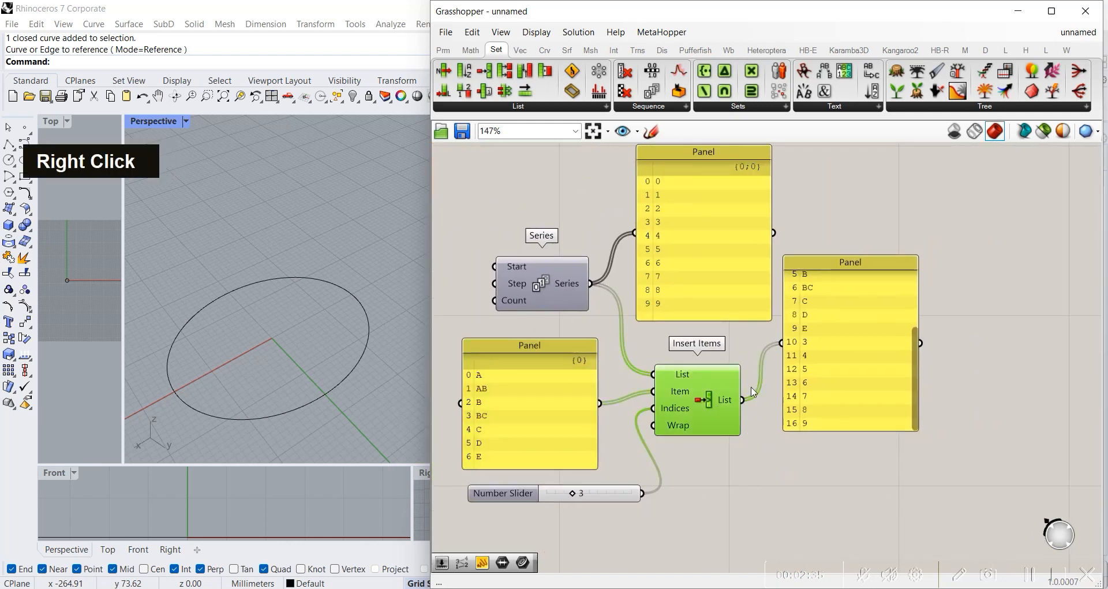
scroll(579, 515, up, 2)
drag(570, 489, 596, 498)
right_drag(935, 360, 771, 390)
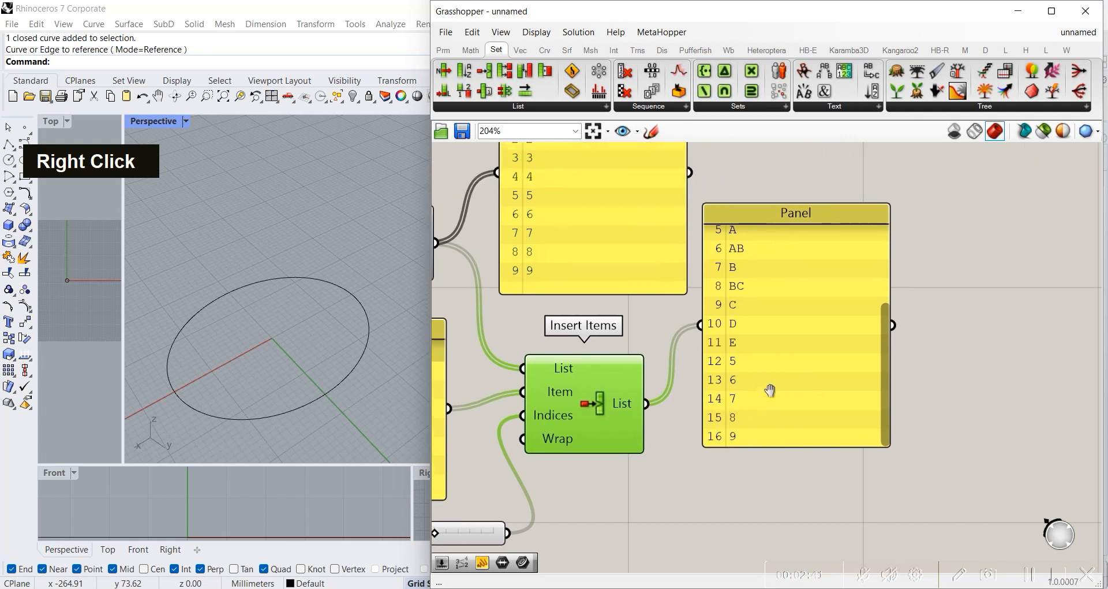
Step: Examine the Insert Items output panel for the index at which the letters are inserted
drag(889, 382, 892, 350)
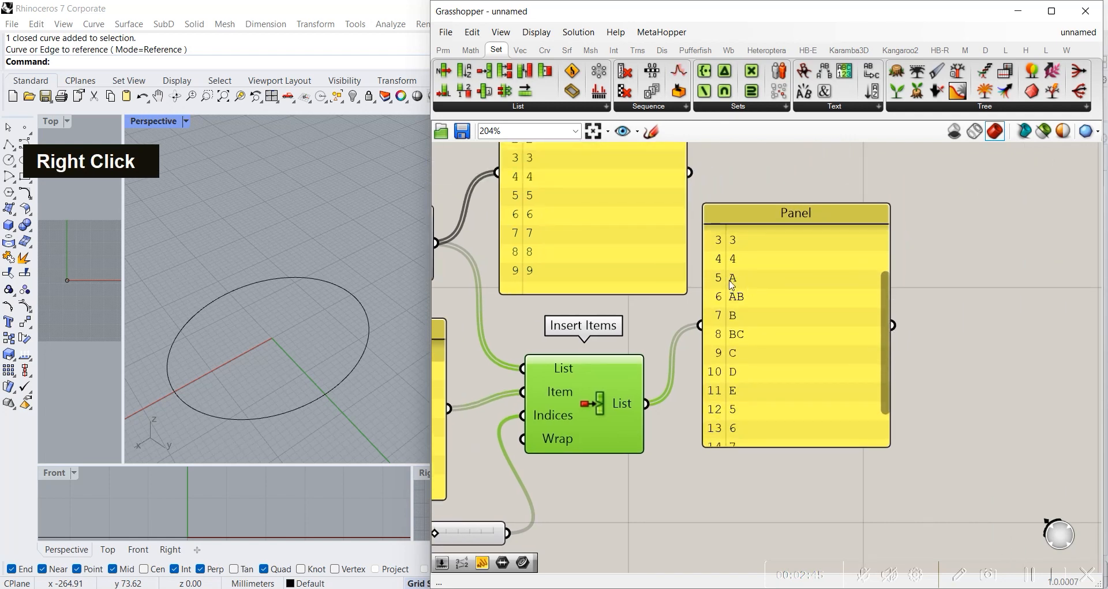
scroll(735, 298, up, 4)
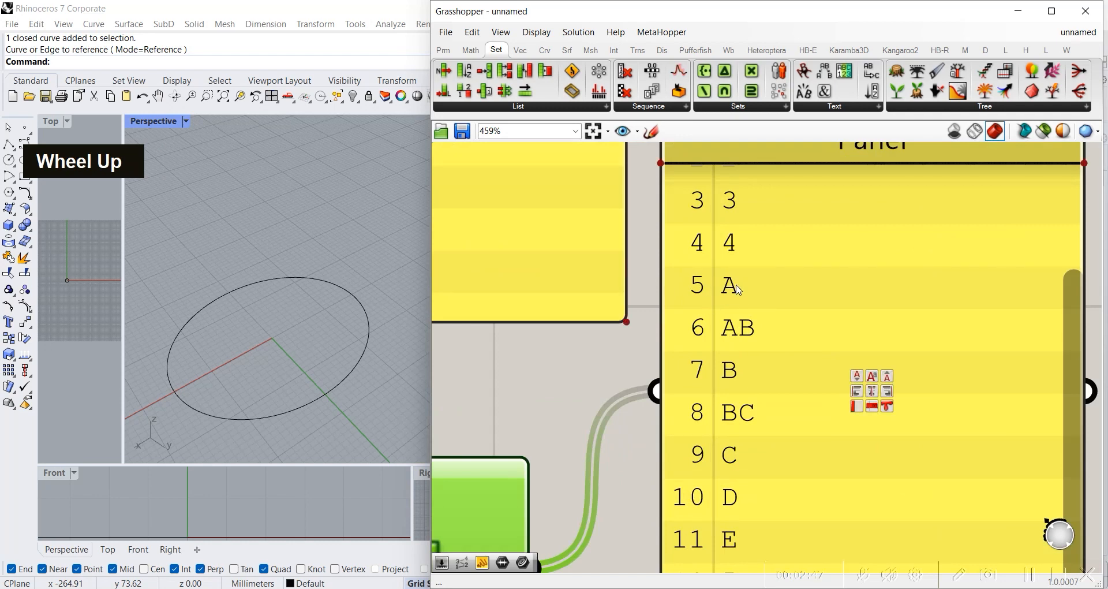
scroll(749, 305, down, 3)
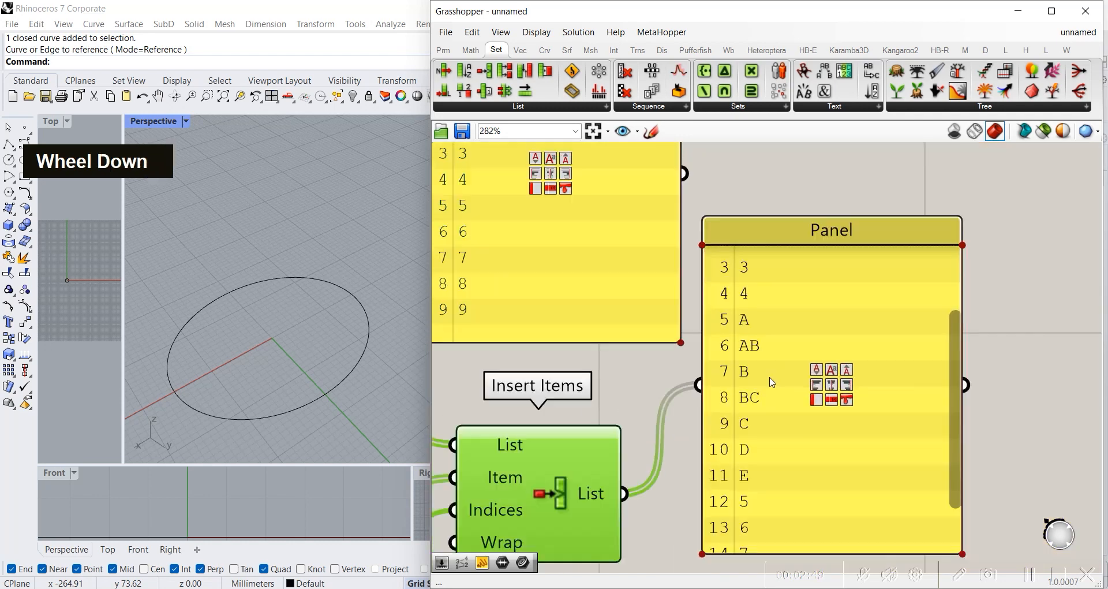
scroll(750, 337, down, 5)
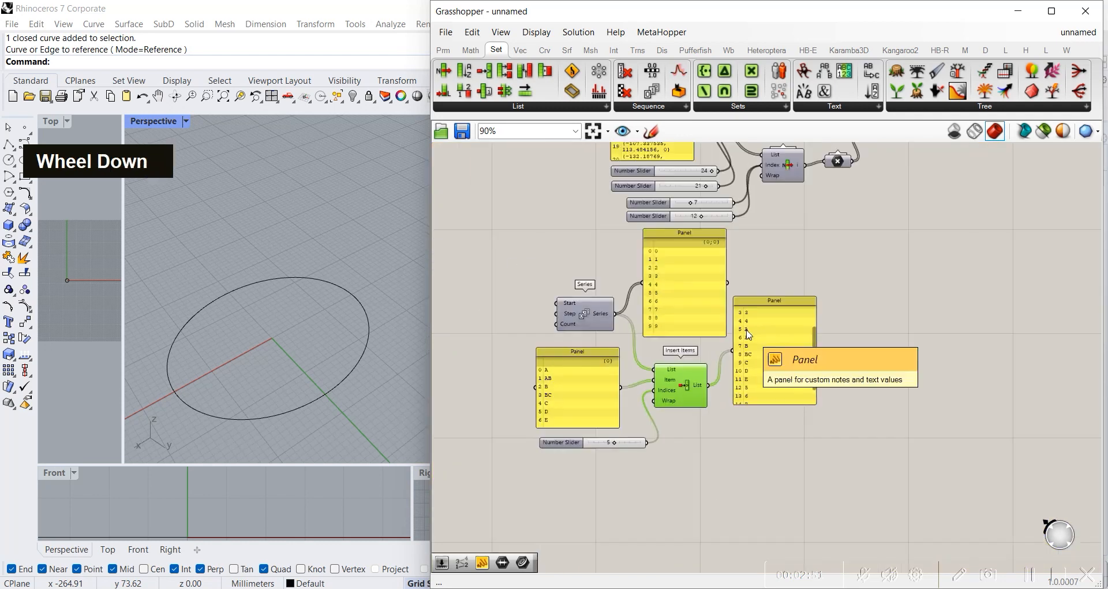
scroll(662, 436, up, 4)
double_click(826, 358)
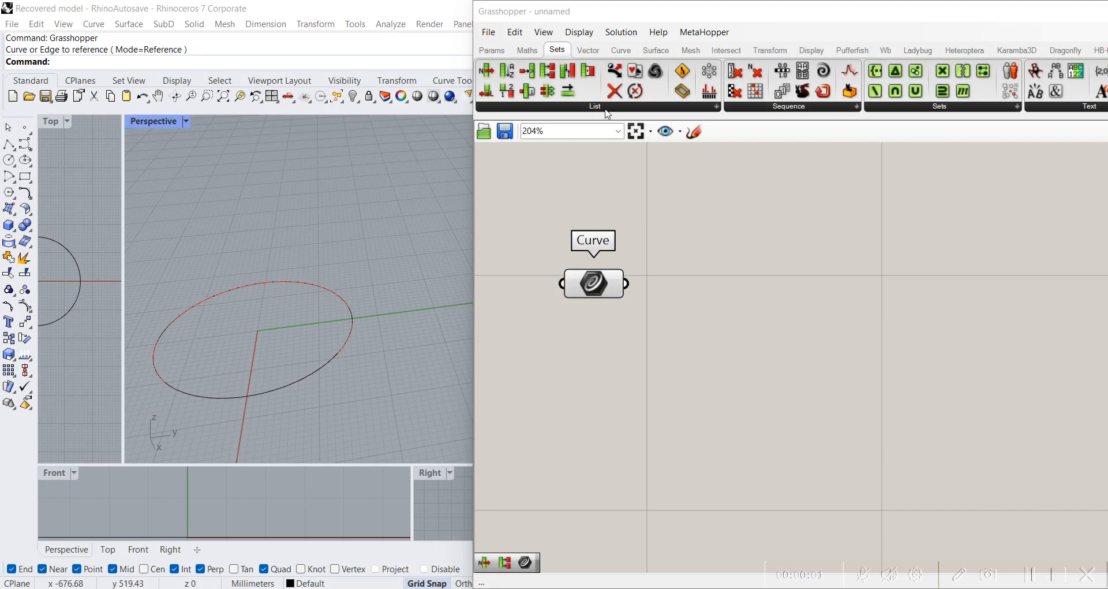
Step: Place a List Length component, and add Divide Curve with the Curve parameter wired to its Curve input
click(603, 106)
drag(615, 153, 893, 294)
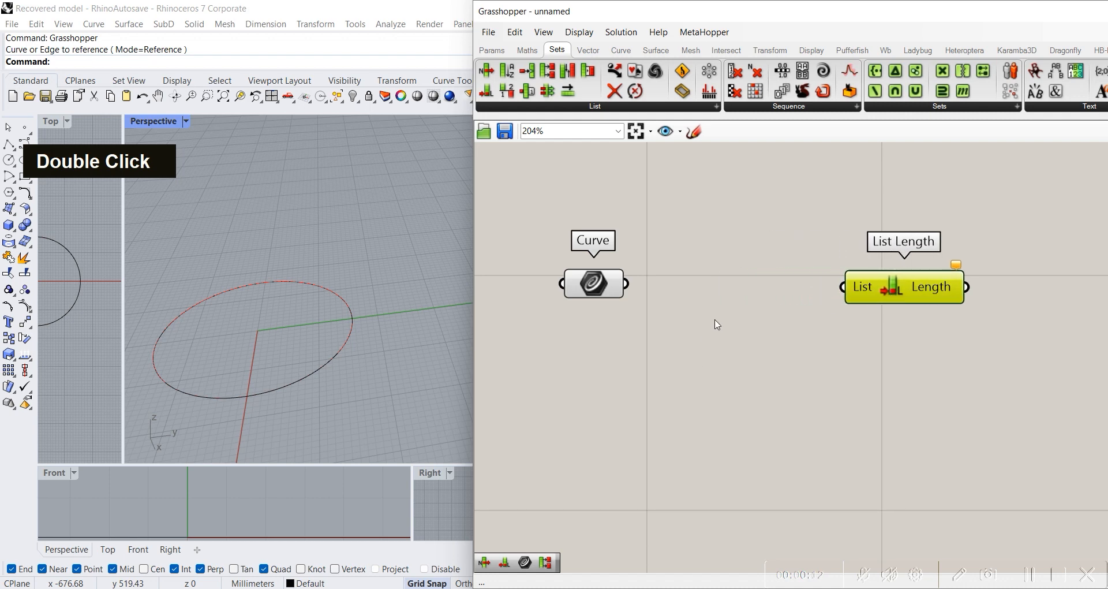
double_click(720, 321)
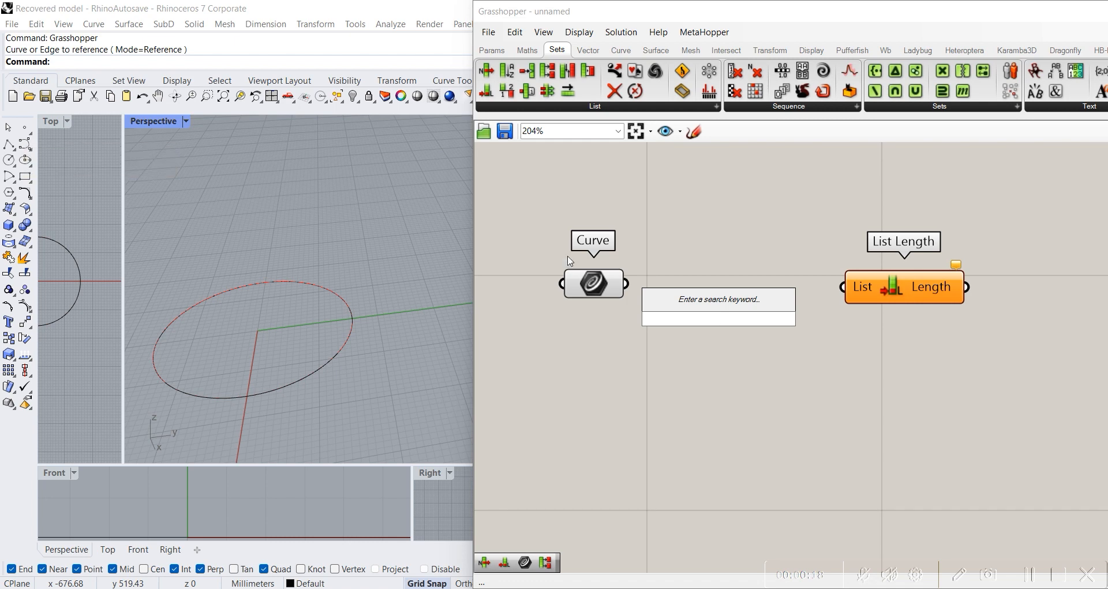
text(divid)
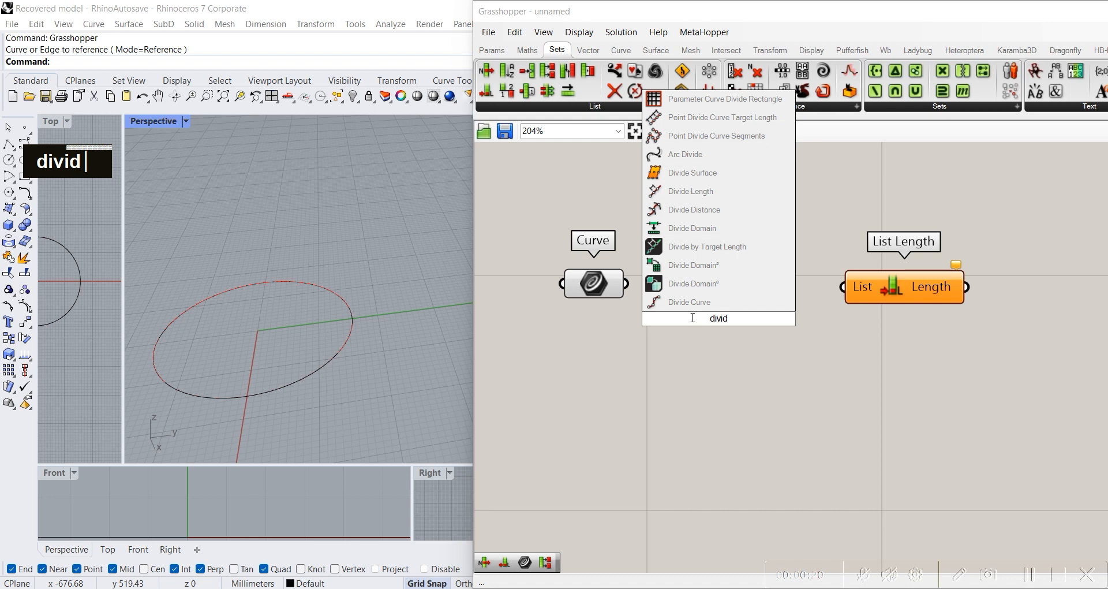
click(658, 299)
drag(625, 284, 695, 300)
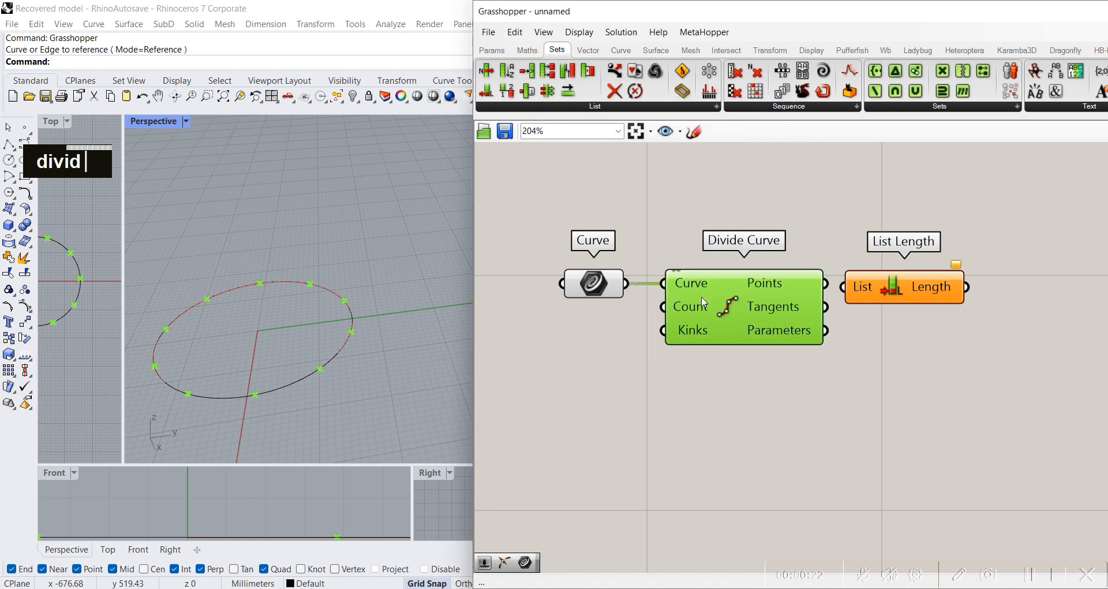
Step: Add a number slider set to 23, connect it to the Count input of Divide Curve, and reposition that component
double_click(683, 363)
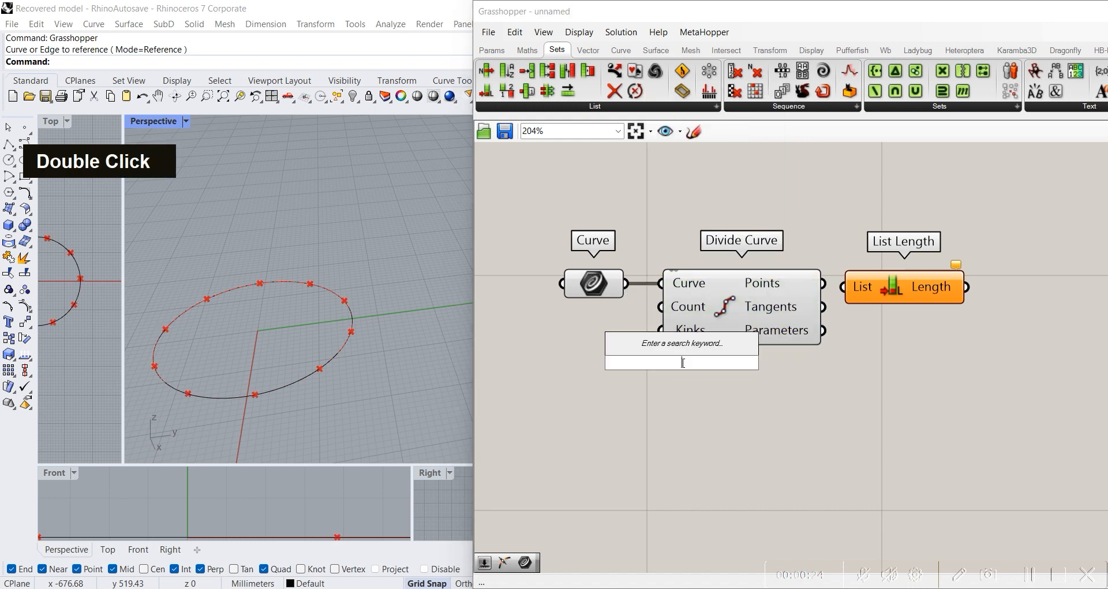
text(23)
key(Return)
drag(761, 377, 661, 307)
drag(740, 315, 773, 315)
Step: Connect the Points output of Divide Curve to the List input of List Length, spacing the two components apart
drag(901, 284, 994, 279)
mouse_move(953, 283)
mouse_down()
mouse_move(939, 287)
mouse_move(957, 289)
mouse_up()
drag(868, 284, 917, 286)
right_drag(979, 315, 897, 307)
mouse_move(888, 284)
mouse_down()
mouse_move(897, 281)
mouse_move(882, 281)
mouse_up()
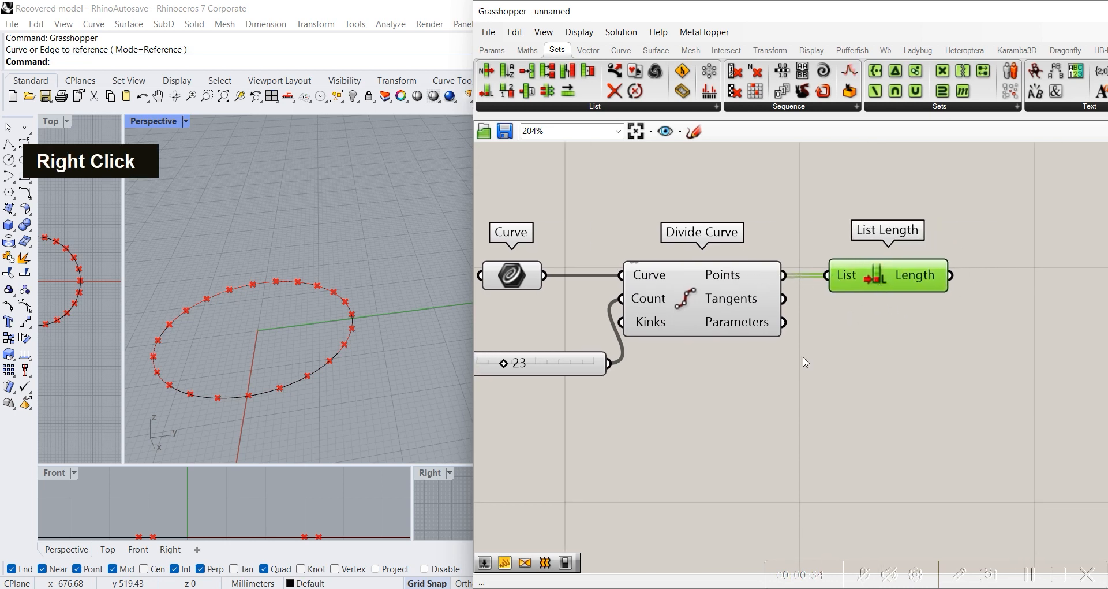
Step: Add a Panel beside List Length and connect the Length output to it
right_drag(925, 333, 864, 401)
double_click(940, 349)
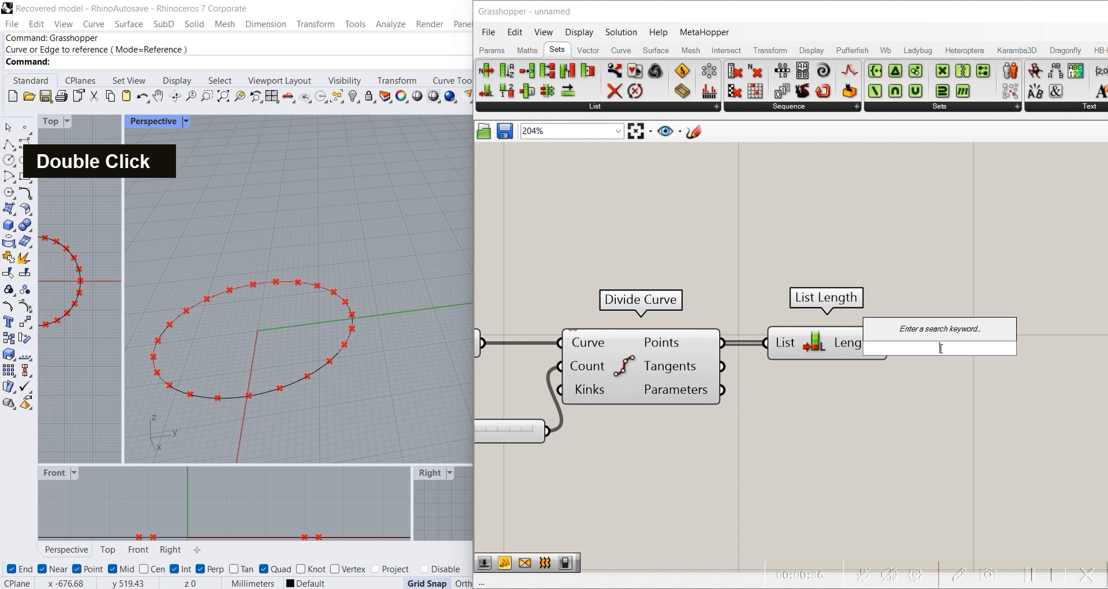
text(pane)
key(Return)
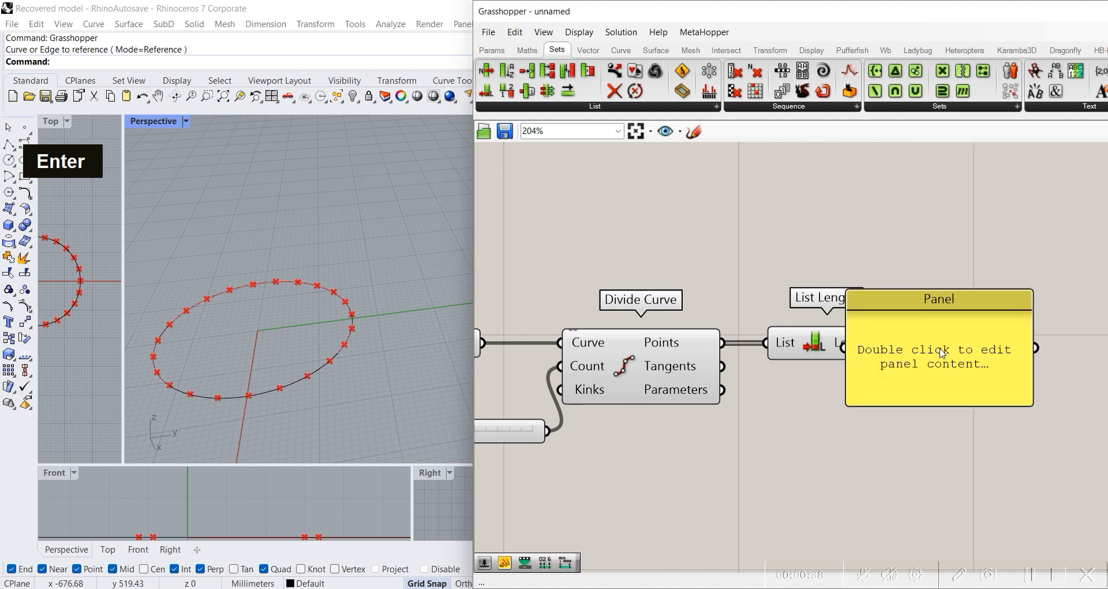
drag(940, 354, 1026, 357)
drag(889, 342, 927, 345)
right_drag(1030, 364, 1001, 357)
double_click(982, 356)
Step: Compare the List Length value in the panel with the division count feeding Divide Curve
right_drag(617, 381, 710, 374)
right_drag(948, 398, 755, 381)
drag(827, 321, 837, 327)
right_drag(721, 357, 869, 382)
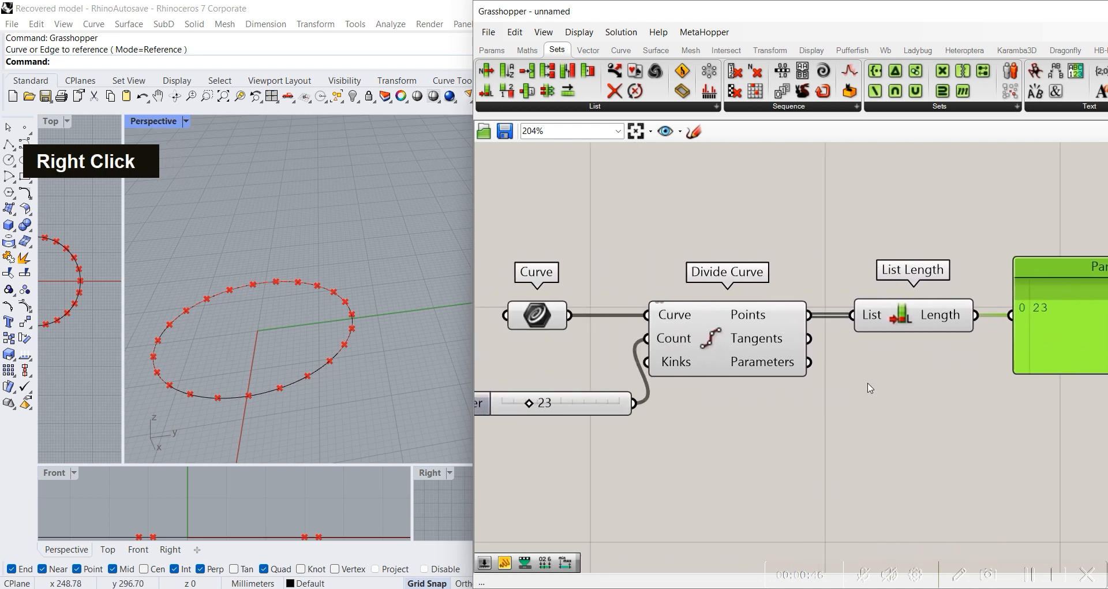
right_drag(1020, 314, 856, 300)
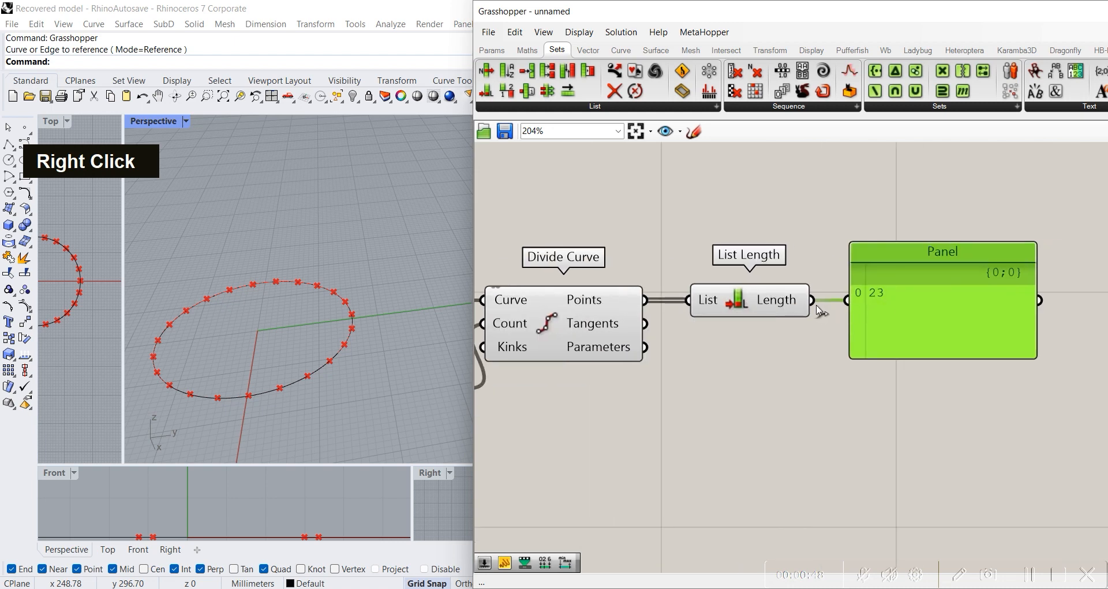
scroll(820, 311, down, 2)
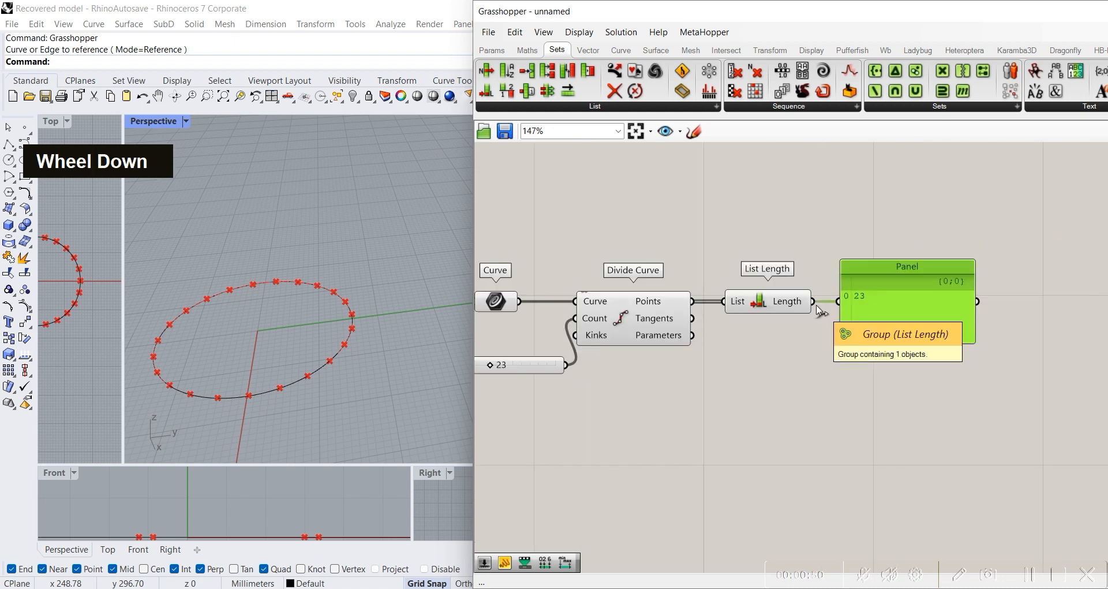
click(761, 301)
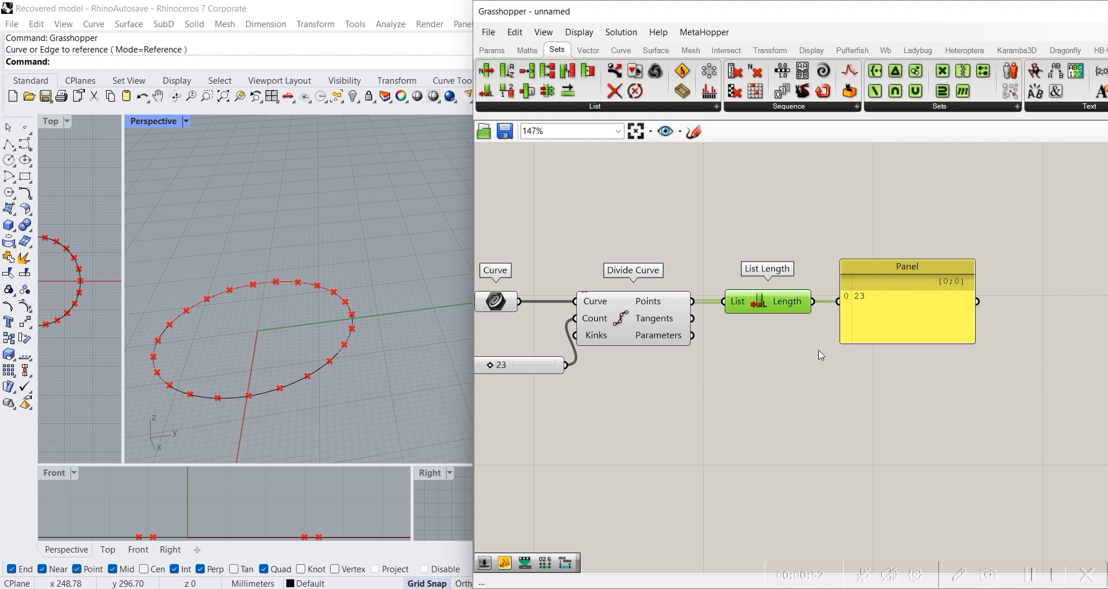
click(775, 371)
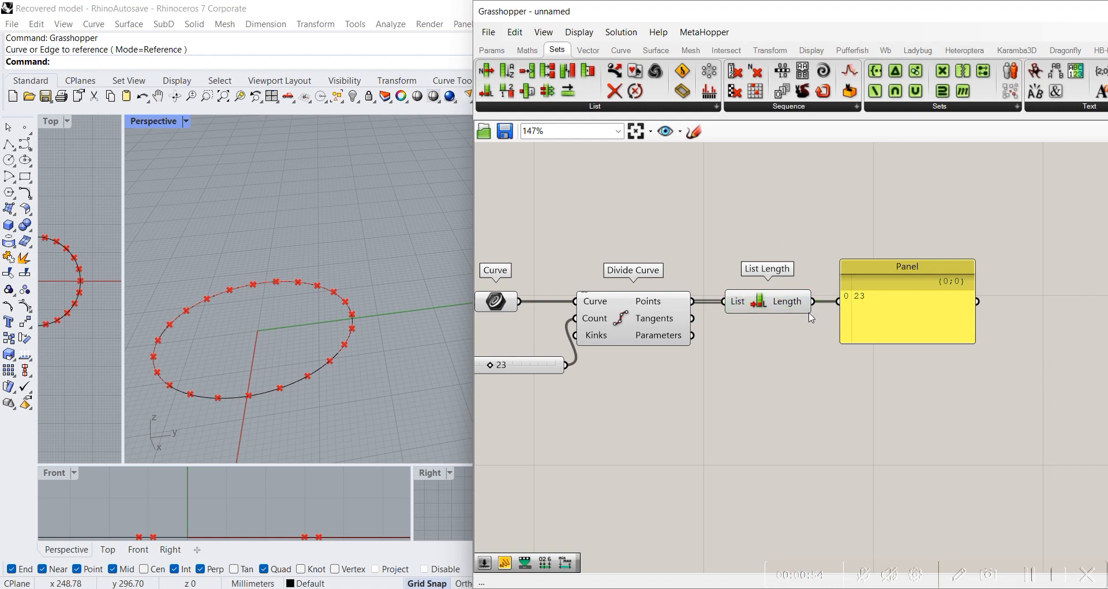
scroll(811, 318, up, 3)
scroll(700, 322, down, 3)
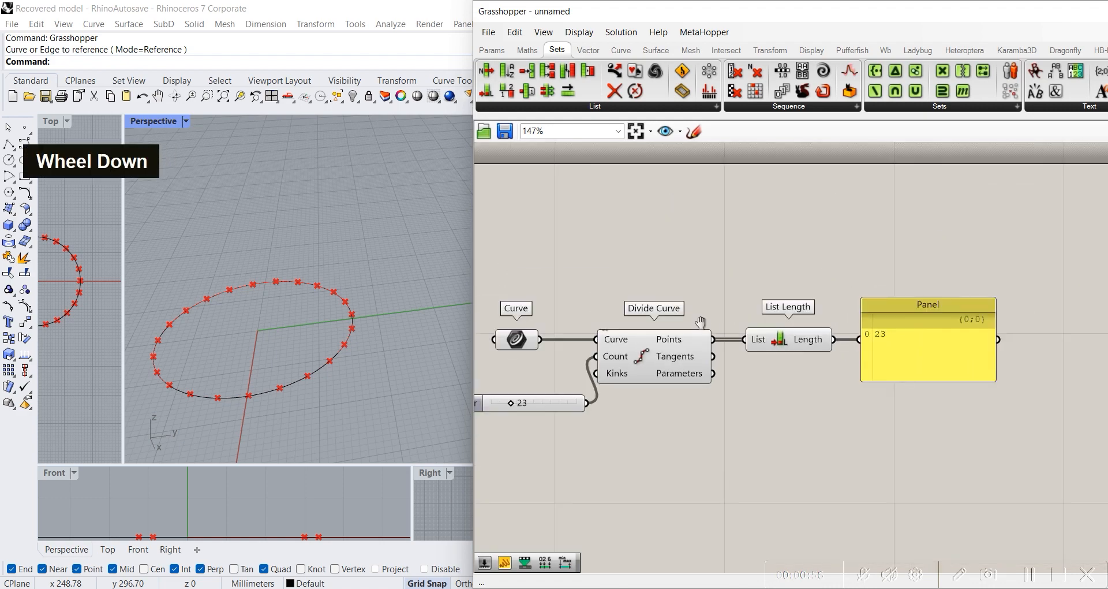
Step: Add a Scribble text note above the Curve and Divide Curve components
right_drag(701, 322, 825, 365)
double_click(707, 240)
text(sr)
key(BackSpace)
key(BackSpace)
text(s)
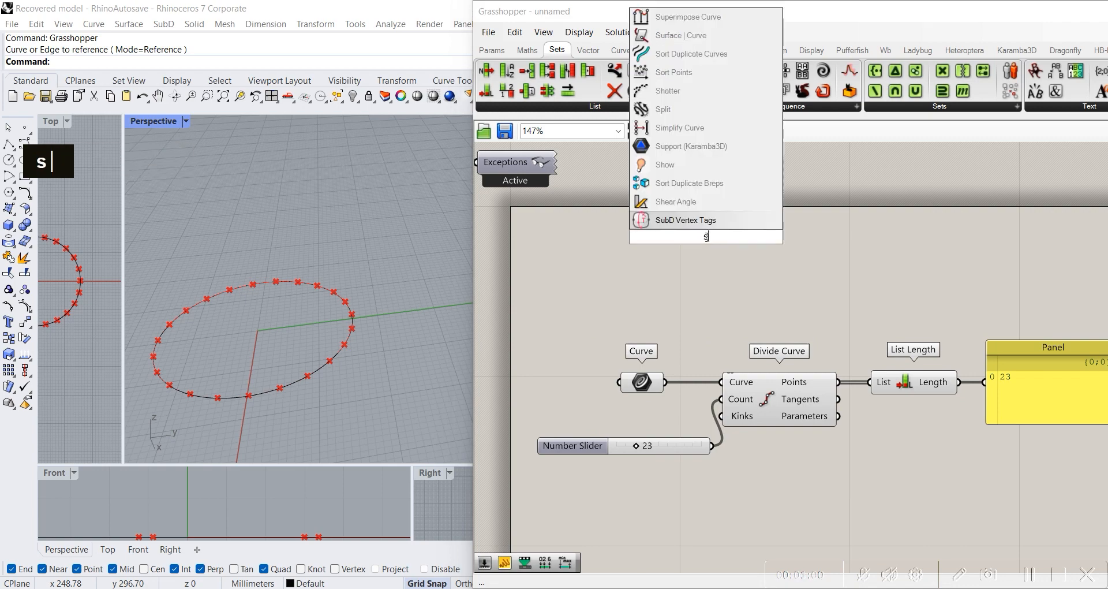
text(cr)
key(Return)
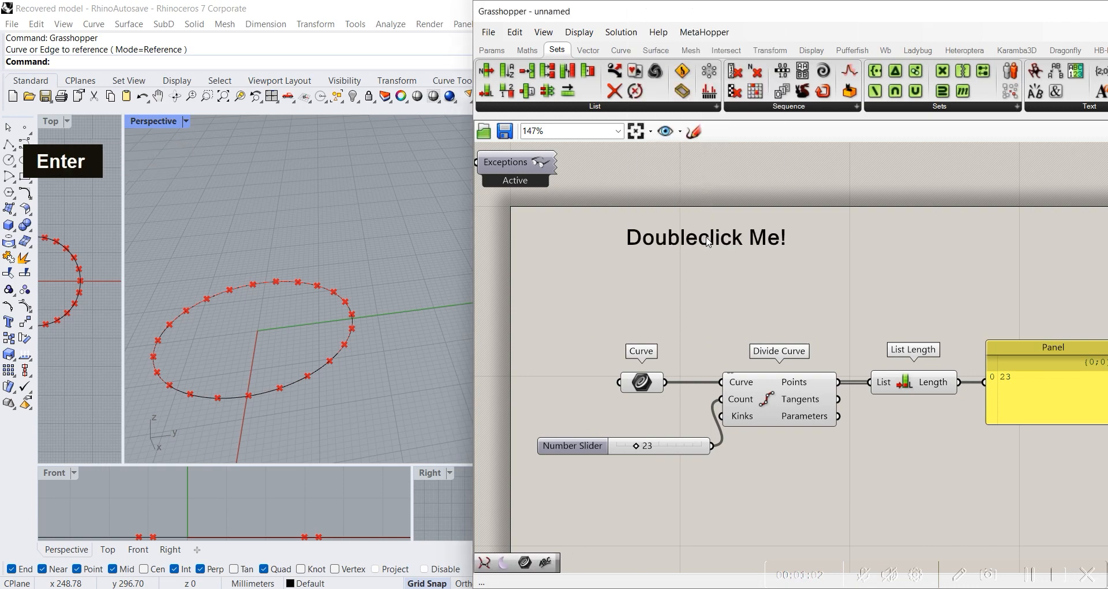
Step: Change the Scribble note's text to "Makin ke sini, makin ke sana :DDD" and settle it above the components
double_click(709, 239)
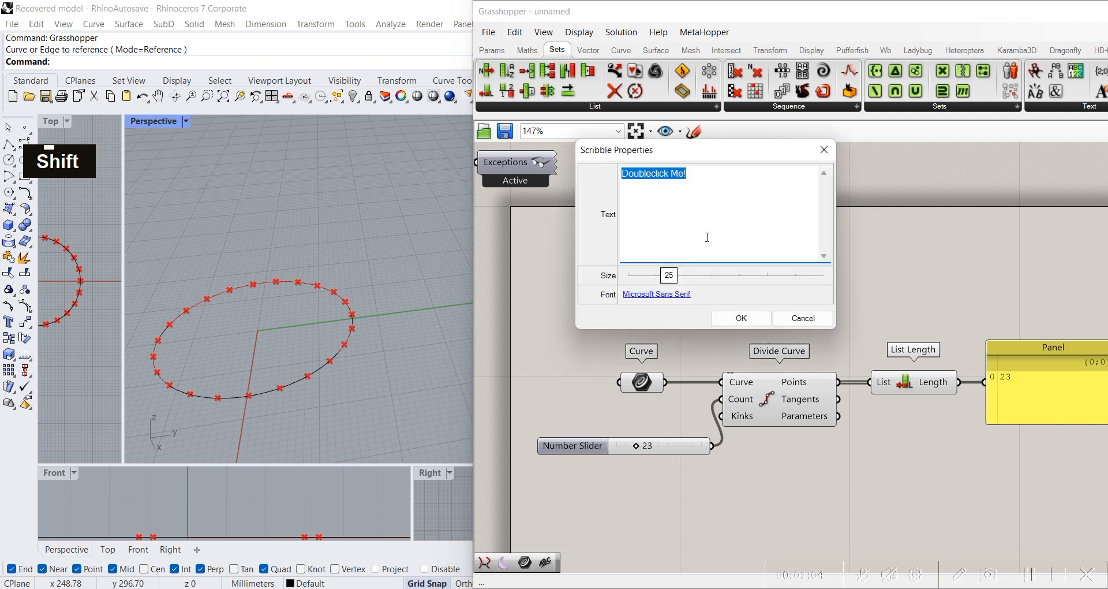
text(Makin ke sini)
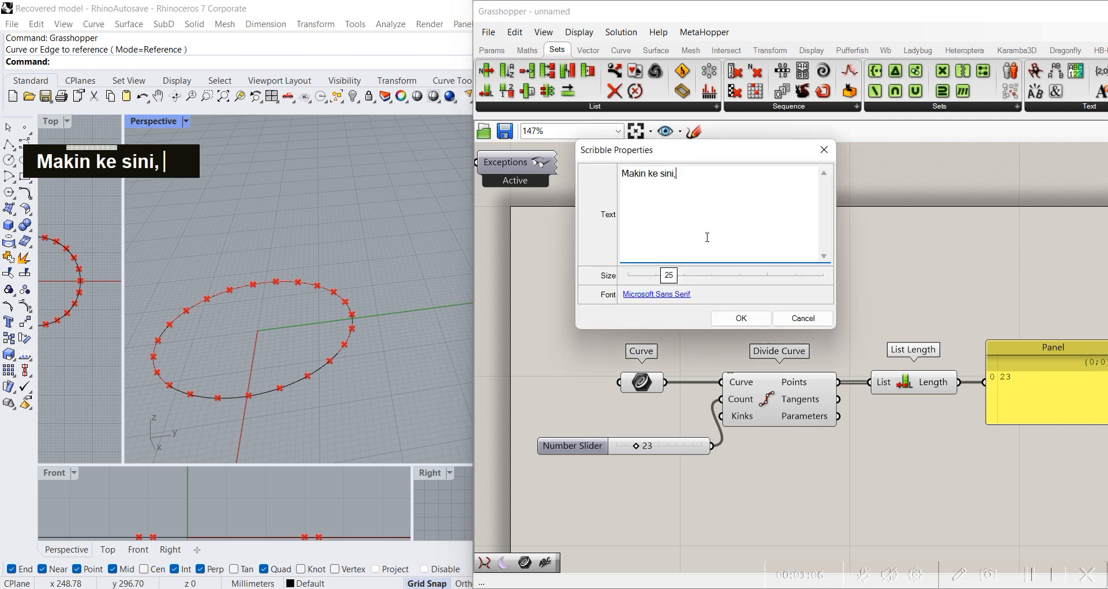
text(, makin ke sana :D)
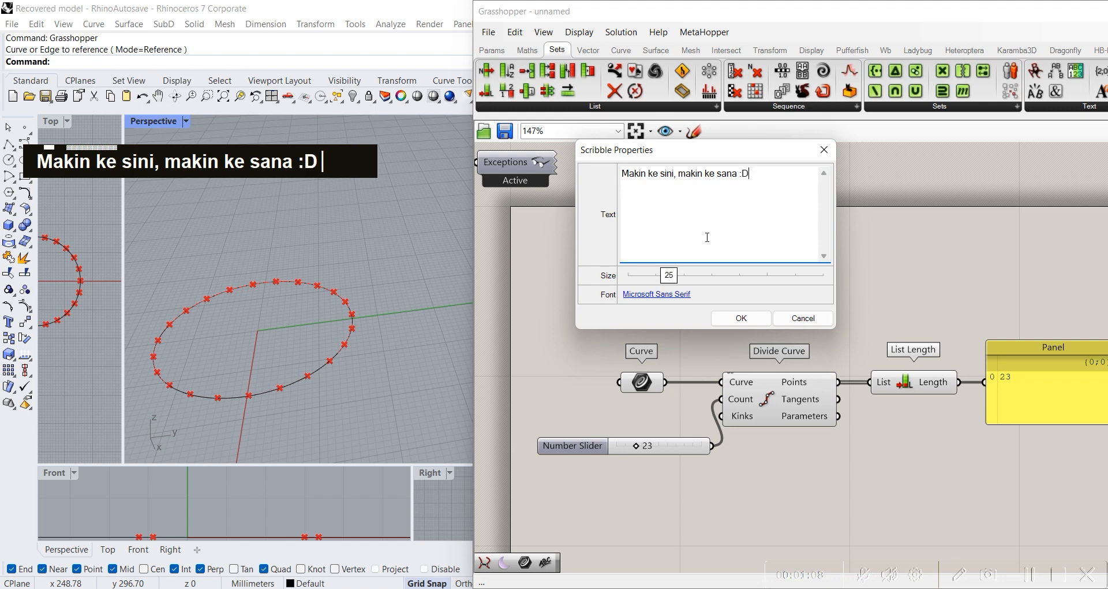
text(DD)
click(741, 318)
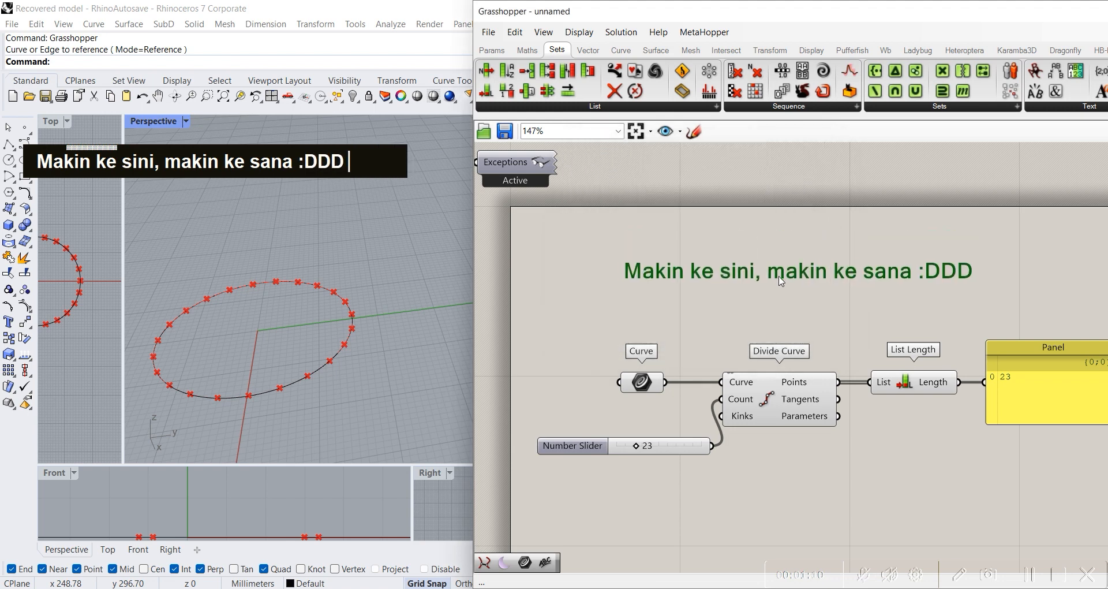
double_click(803, 321)
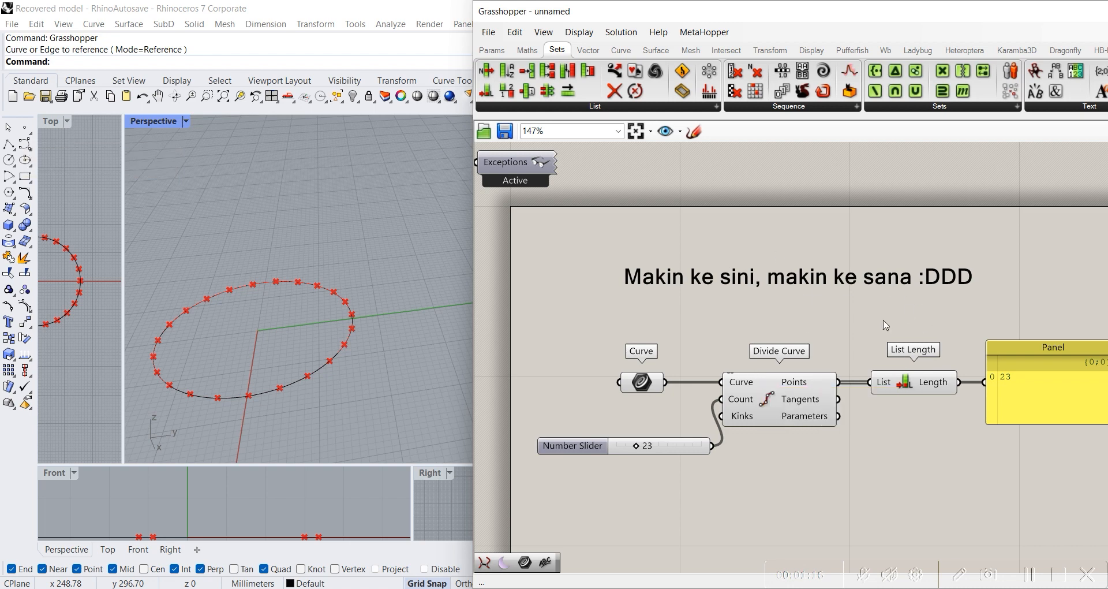
Step: Add a Line SDL component below List Length
right_drag(840, 419, 720, 333)
click(648, 300)
click(749, 388)
scroll(252, 342, up, 2)
shift+right_drag(289, 343, 380, 397)
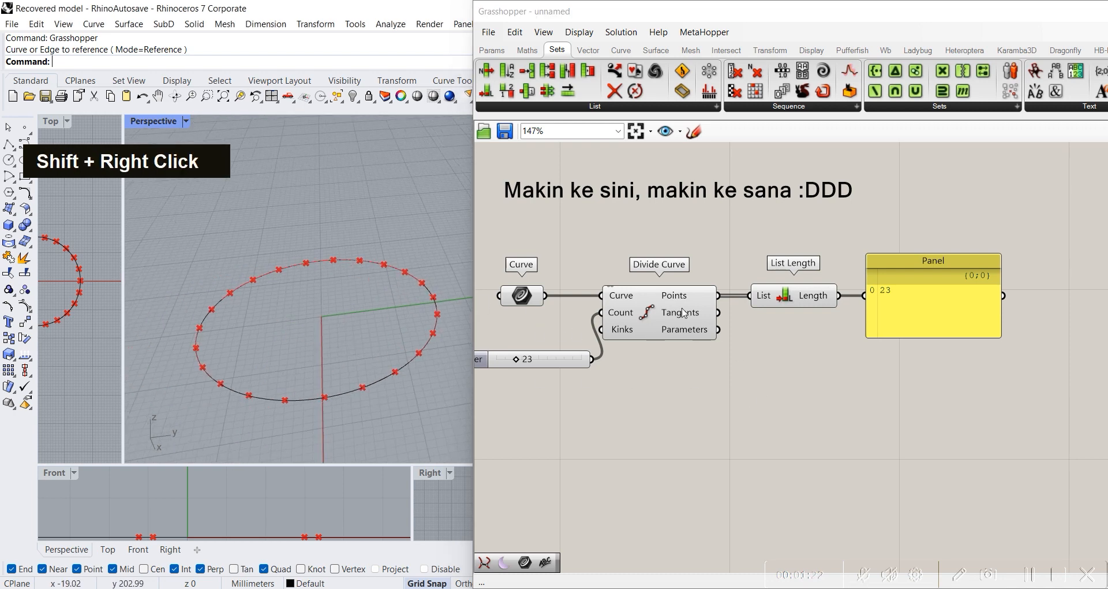
double_click(760, 361)
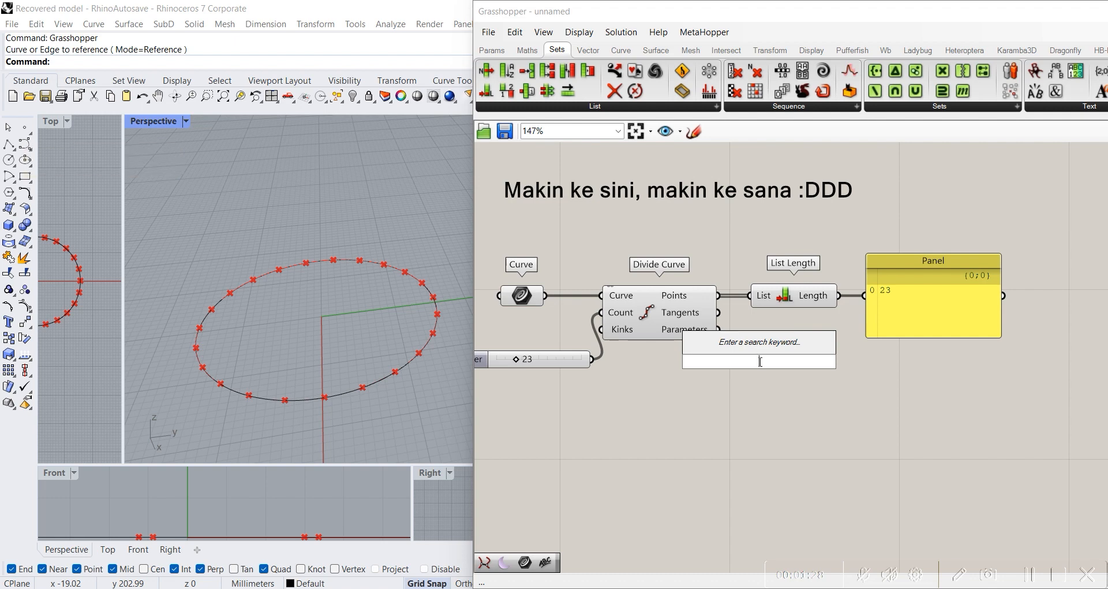
text(line)
double_click(723, 308)
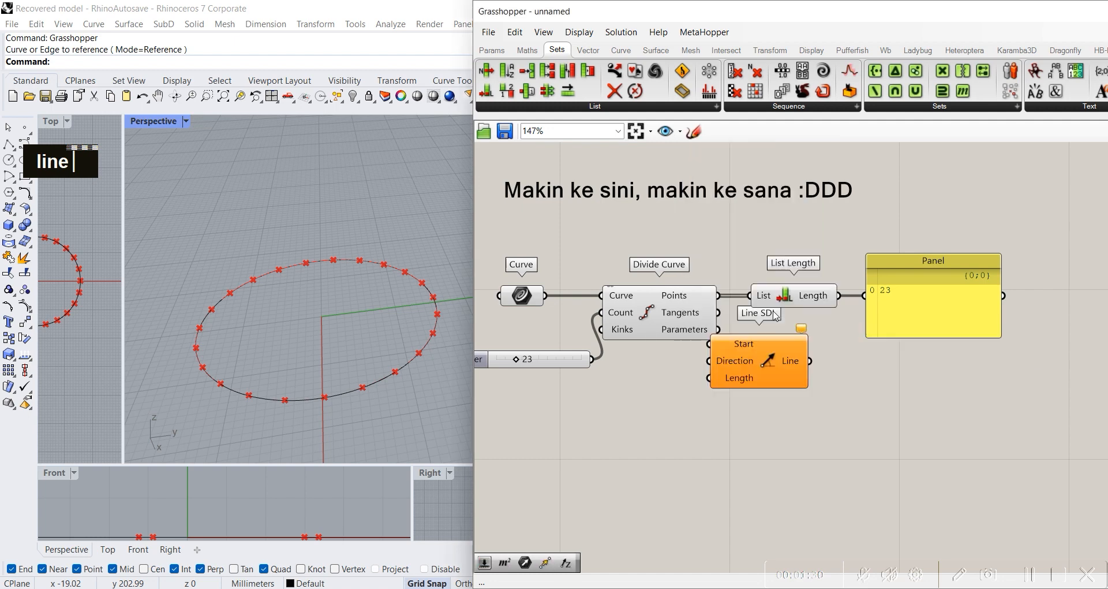
Step: Connect the Points output of Divide Curve to the Start input of Line SDL
scroll(769, 335, up, 4)
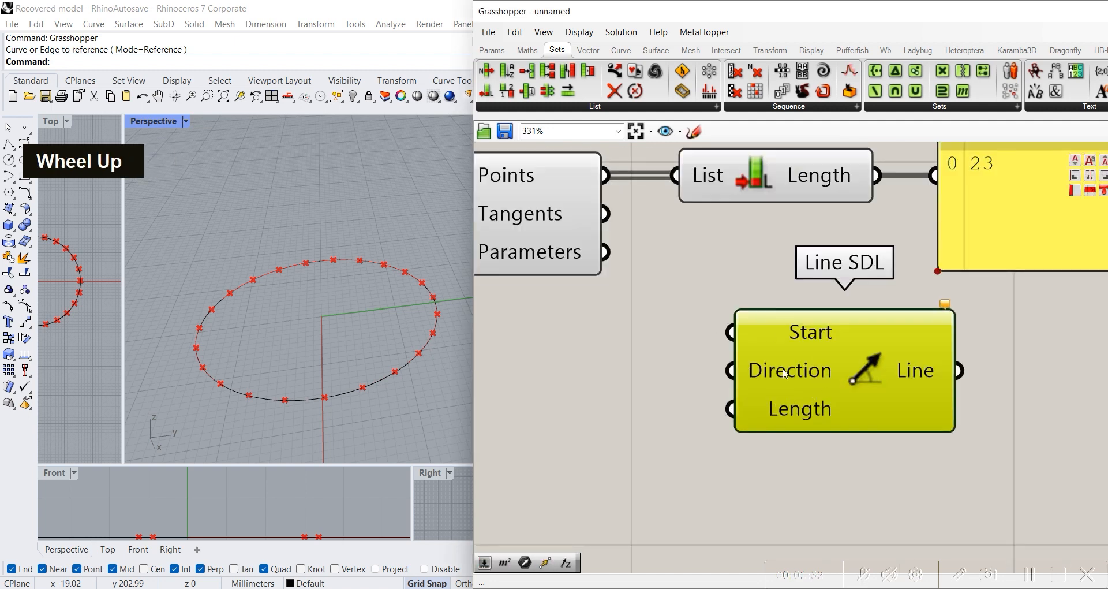
scroll(649, 354, down, 2)
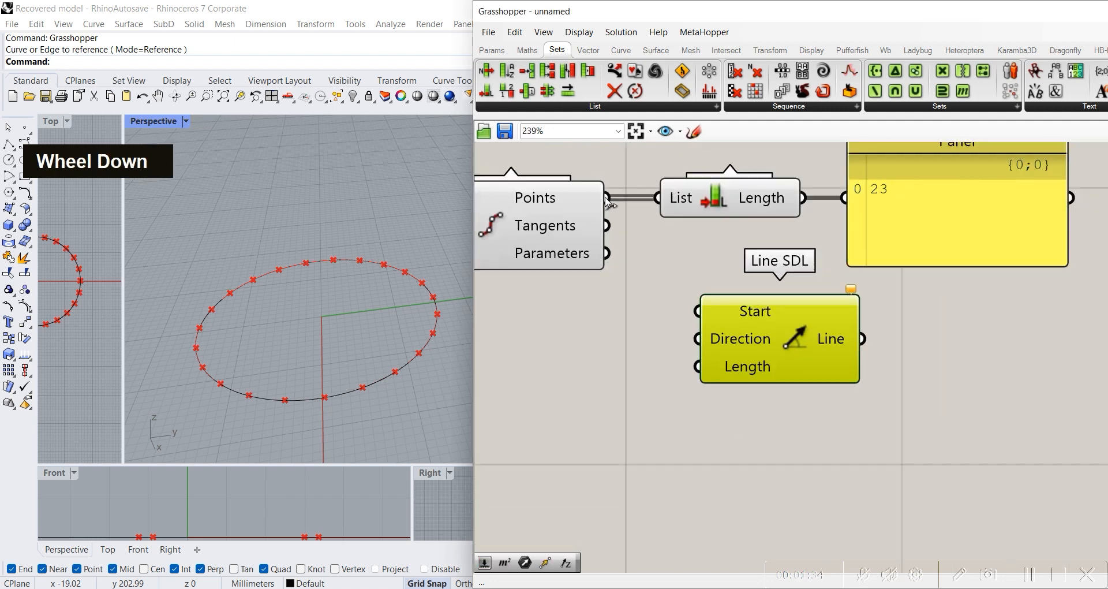
drag(607, 198, 697, 311)
mouse_move(791, 349)
mouse_down()
mouse_move(758, 357)
mouse_move(823, 360)
mouse_move(802, 358)
mouse_up()
click(664, 413)
Step: Add a Unit Z component and connect its Unit vector output to the Direction input of Line SDL
right_drag(618, 396, 784, 362)
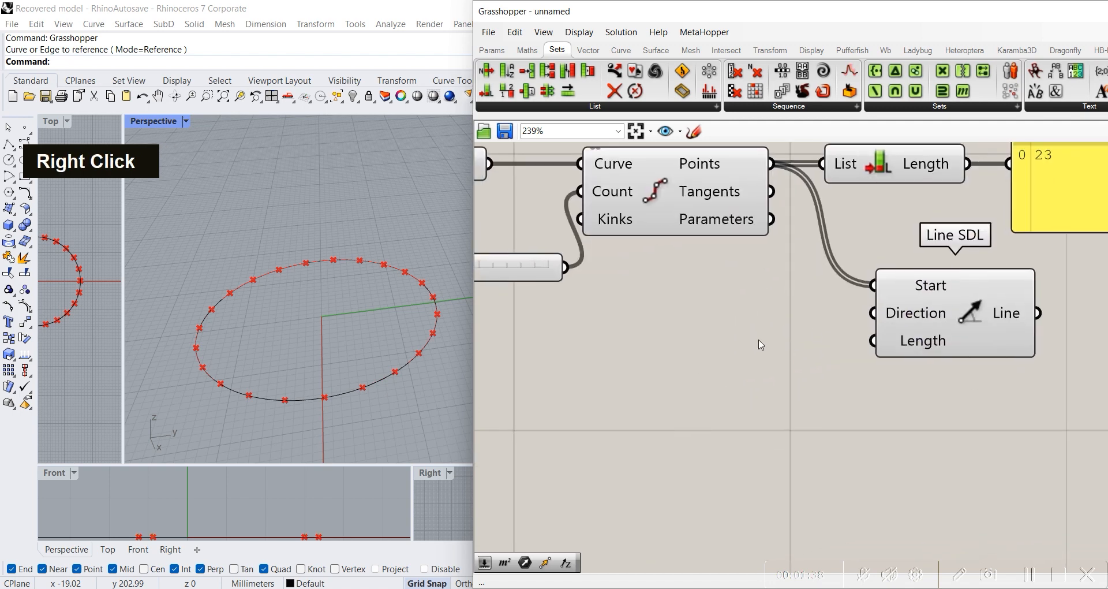
right_drag(366, 396, 334, 148)
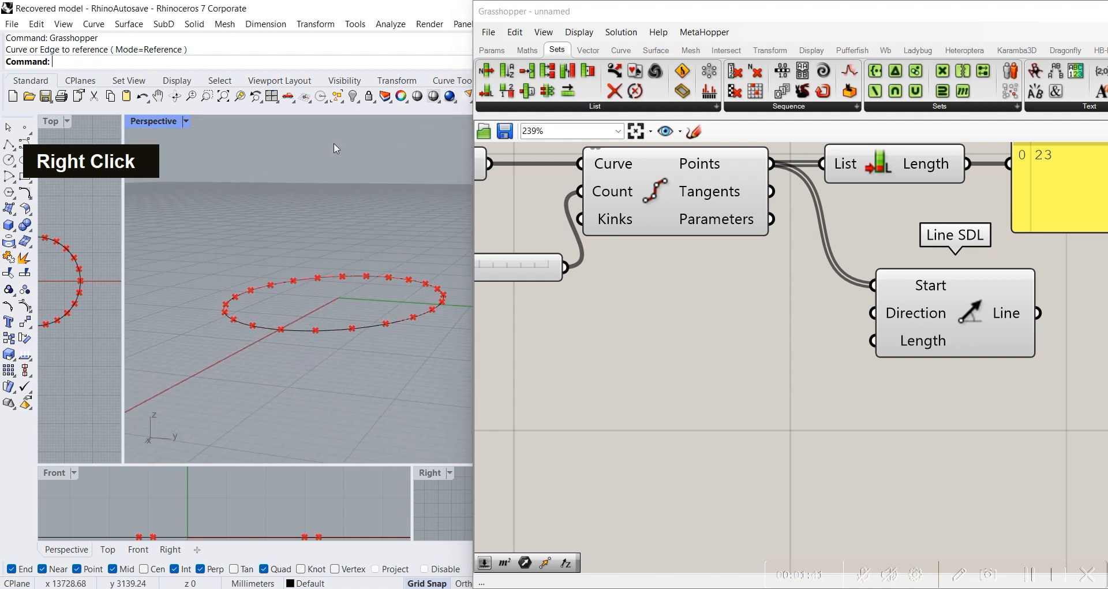
double_click(725, 317)
text(z)
key(Return)
drag(820, 317, 917, 321)
click(919, 325)
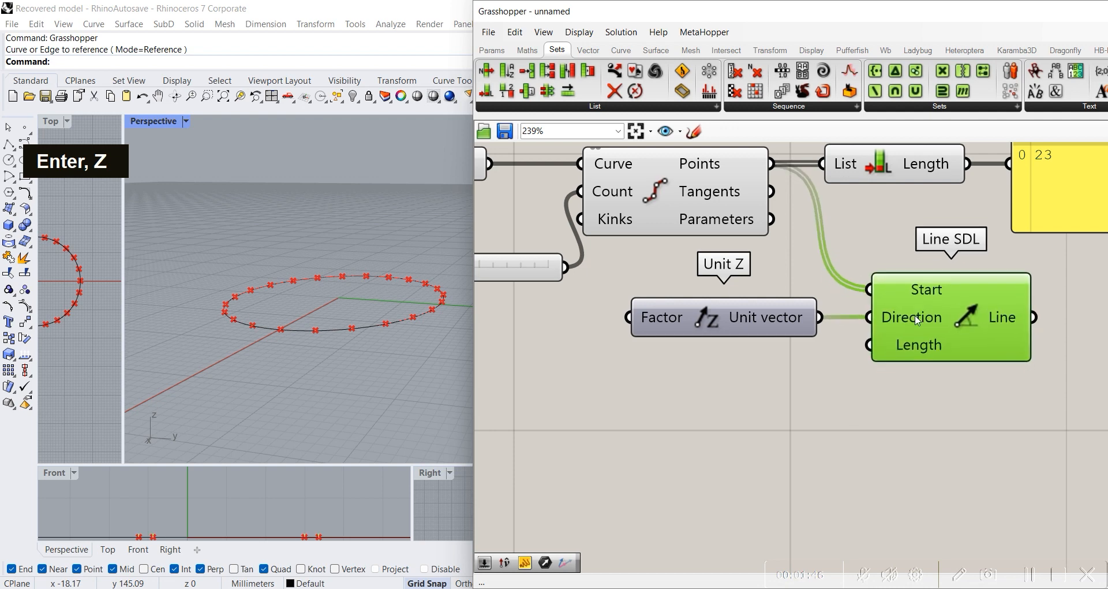
Step: Connect the Length output of List Length to the Length input of Line SDL and shift Unit Z closer to it
right_drag(812, 375, 847, 366)
scroll(842, 369, down, 3)
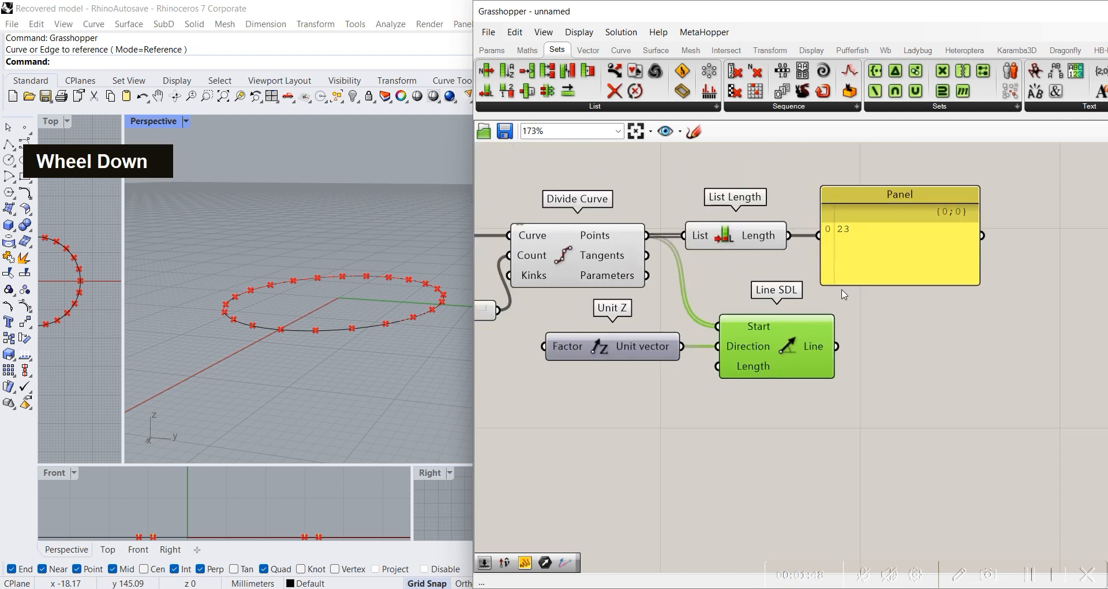
drag(872, 362, 899, 373)
drag(789, 235, 859, 374)
drag(626, 343, 711, 355)
Step: Set the number slider feeding the Count input of Divide Curve to 100
right_drag(634, 379, 834, 325)
drag(625, 276, 727, 276)
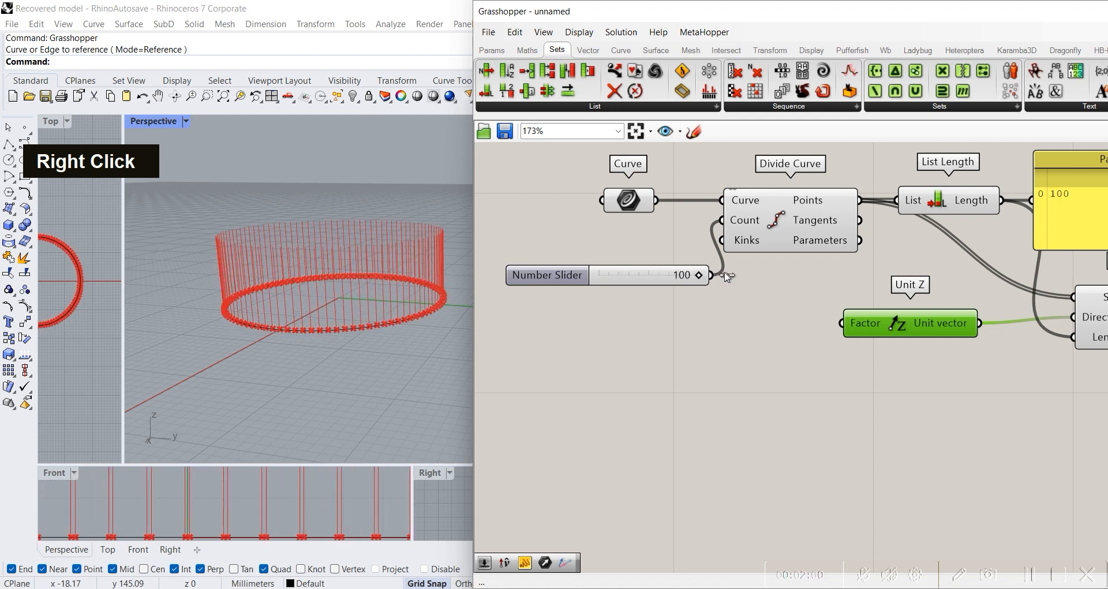
right_drag(738, 357, 682, 394)
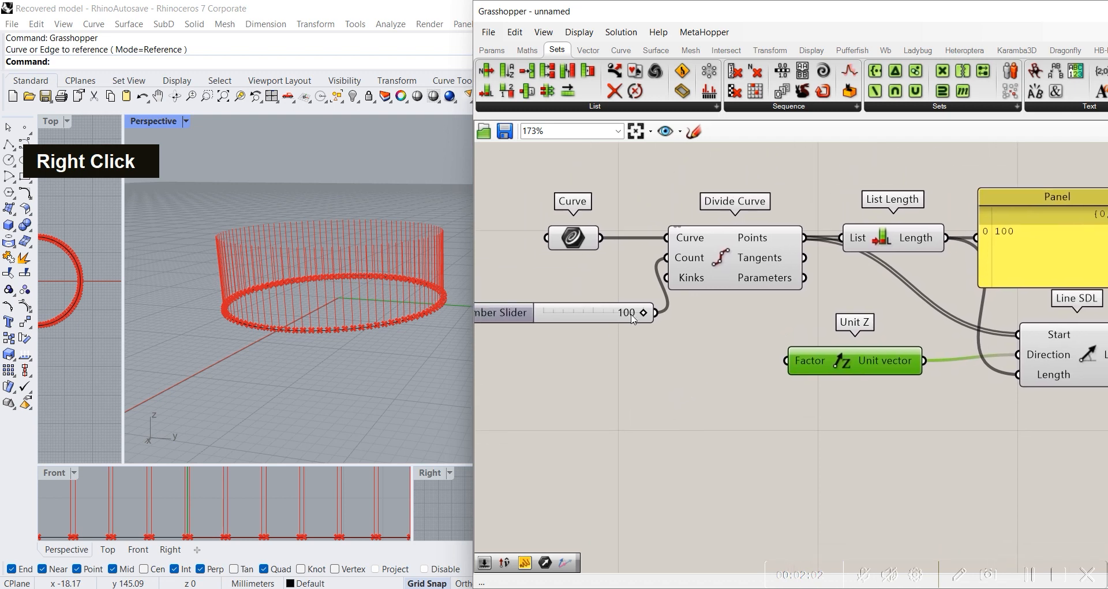
mouse_move(643, 316)
mouse_down()
mouse_move(572, 315)
mouse_move(651, 318)
mouse_up()
Step: Move the Unit Z component level with the Direction input of Line SDL to straighten its wire
right_drag(726, 310, 660, 290)
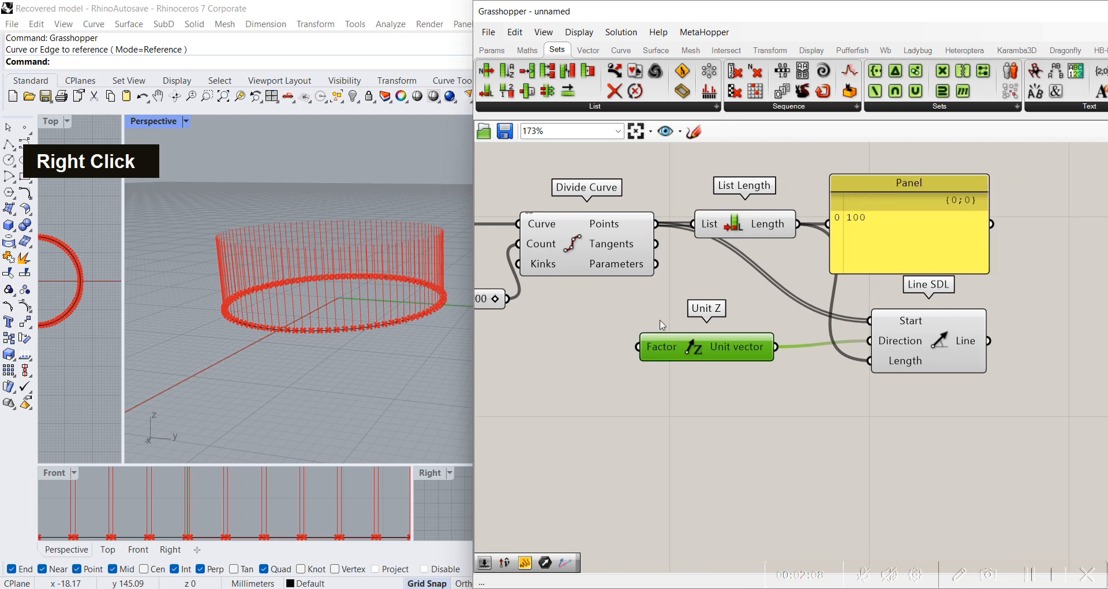
right_drag(552, 318, 786, 329)
drag(732, 317, 757, 321)
right_drag(778, 372, 779, 336)
right_drag(1097, 233, 807, 317)
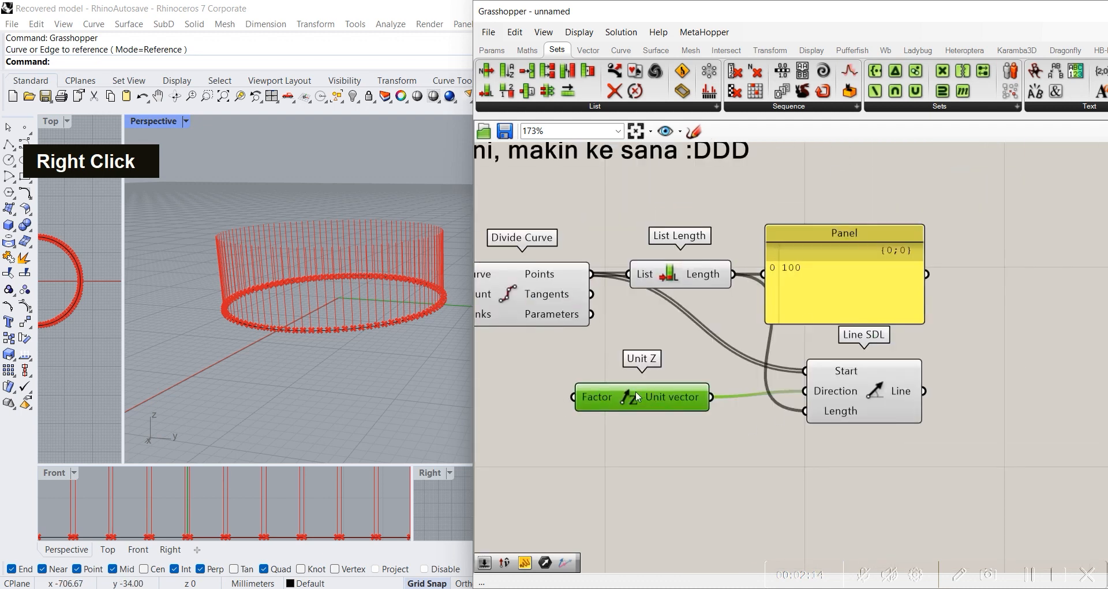
drag(674, 393, 695, 388)
Step: Add a Pipe component beside Line SDL and connect the Line output to its Curve input
double_click(724, 450)
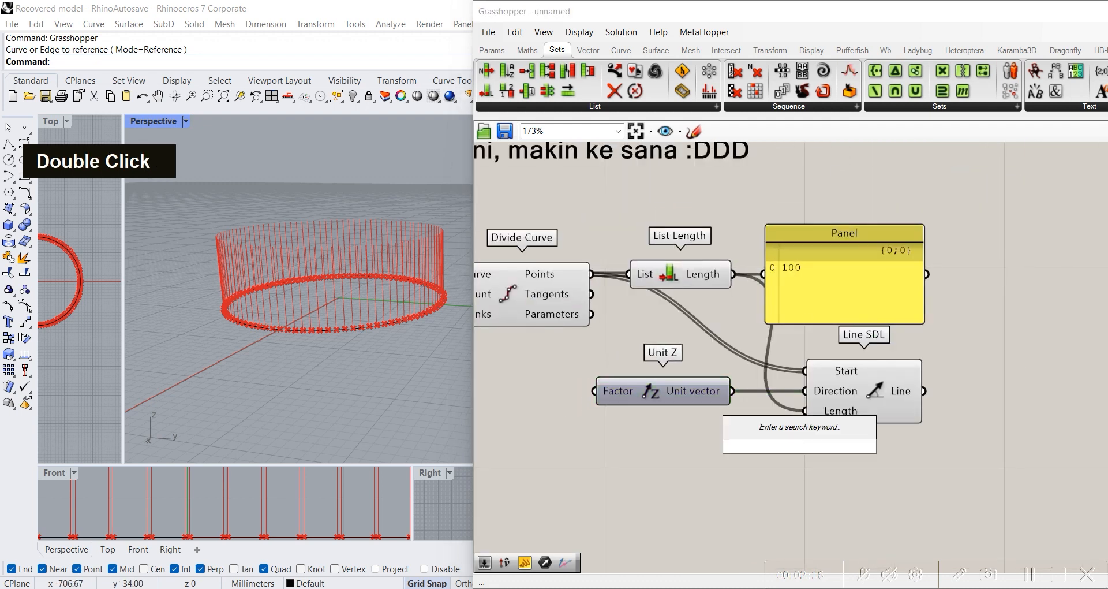
text(pipe)
key(Return)
drag(787, 446, 1020, 339)
drag(926, 393, 981, 319)
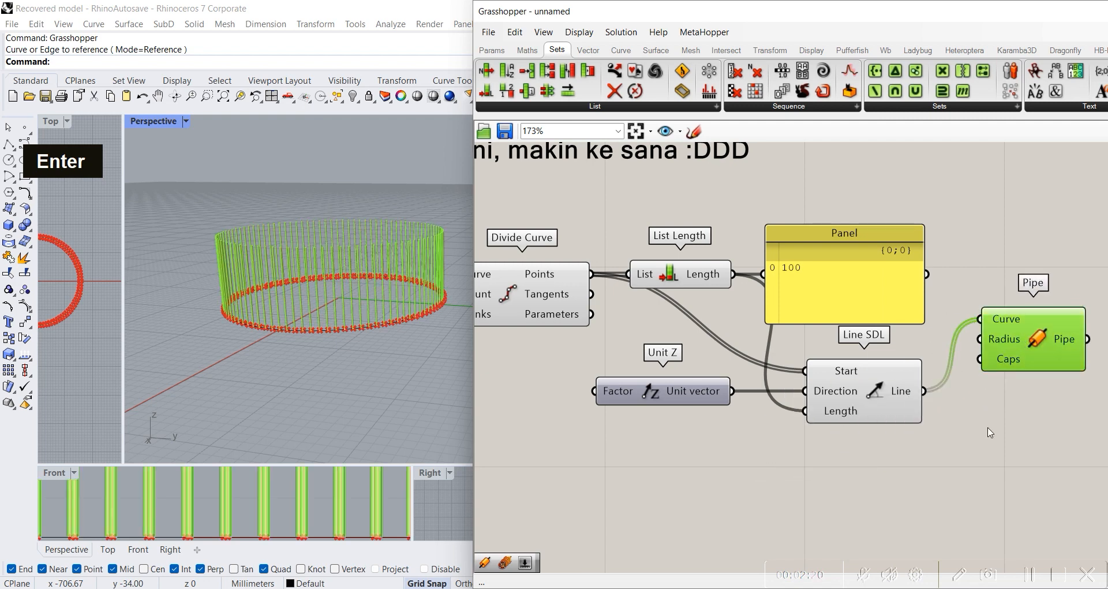
click(735, 429)
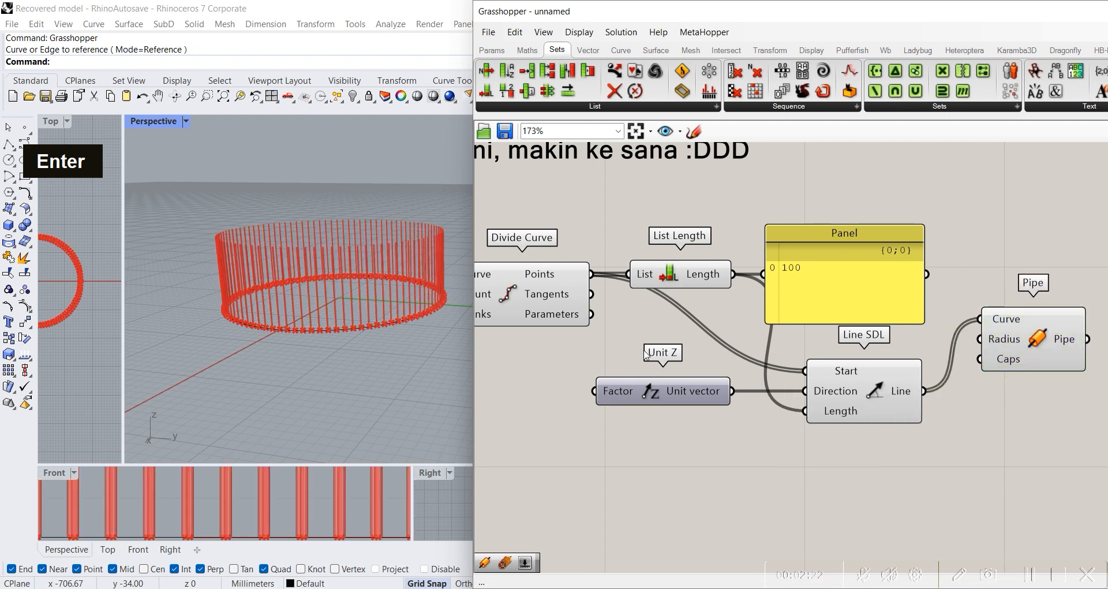
Step: Connect the Length output of List Length to the Radius input of Pipe
scroll(683, 312, down, 2)
scroll(683, 312, up, 3)
right_drag(939, 331, 837, 346)
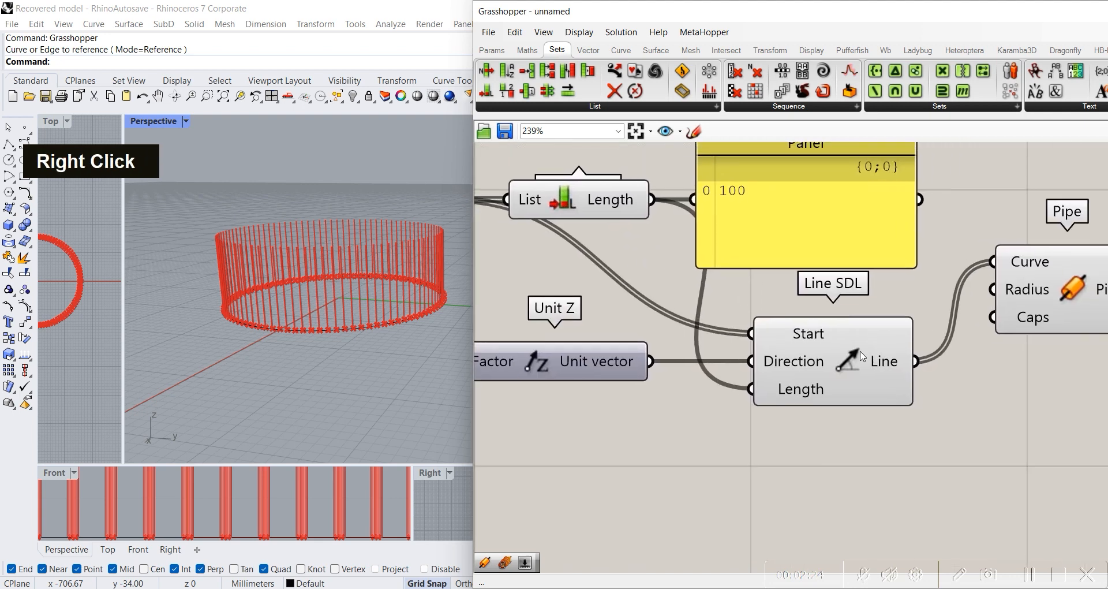
drag(653, 200, 980, 292)
right_drag(717, 420, 804, 401)
Step: Examine the piped geometry in the Perspective viewport and the component chain that drives it
scroll(804, 400, down, 3)
right_drag(578, 341, 800, 352)
mouse_move(731, 341)
mouse_down()
mouse_move(659, 345)
mouse_move(745, 353)
mouse_up()
right_drag(332, 207, 342, 329)
scroll(327, 297, down, 3)
scroll(310, 253, up, 3)
right_drag(310, 253, 375, 300)
scroll(351, 289, up, 3)
scroll(304, 284, down, 3)
right_drag(930, 344, 667, 346)
click(957, 337)
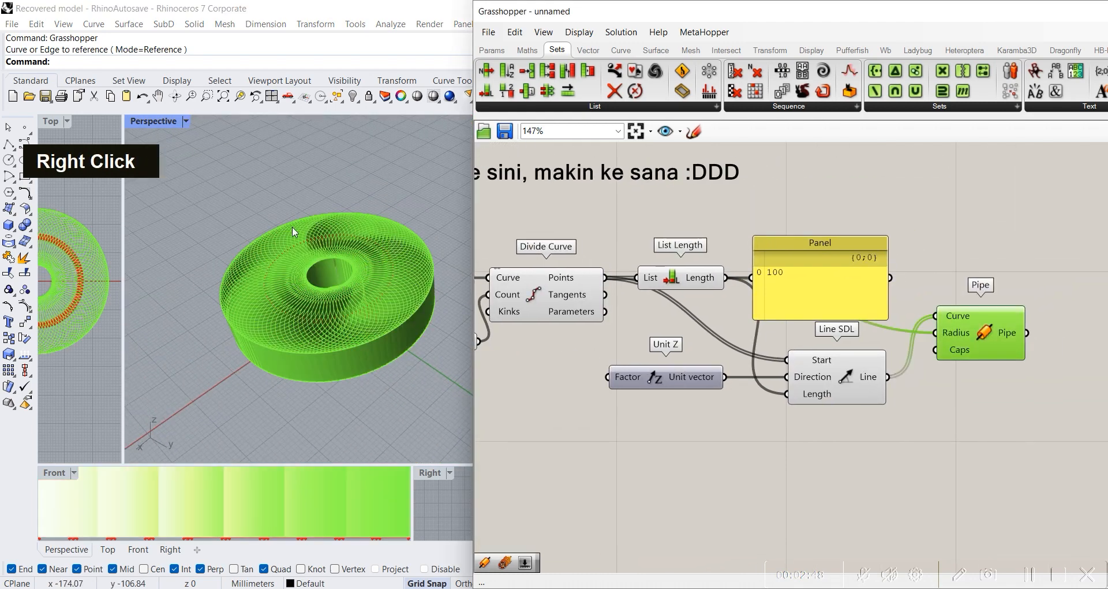
right_drag(615, 328, 751, 393)
scroll(750, 393, down, 2)
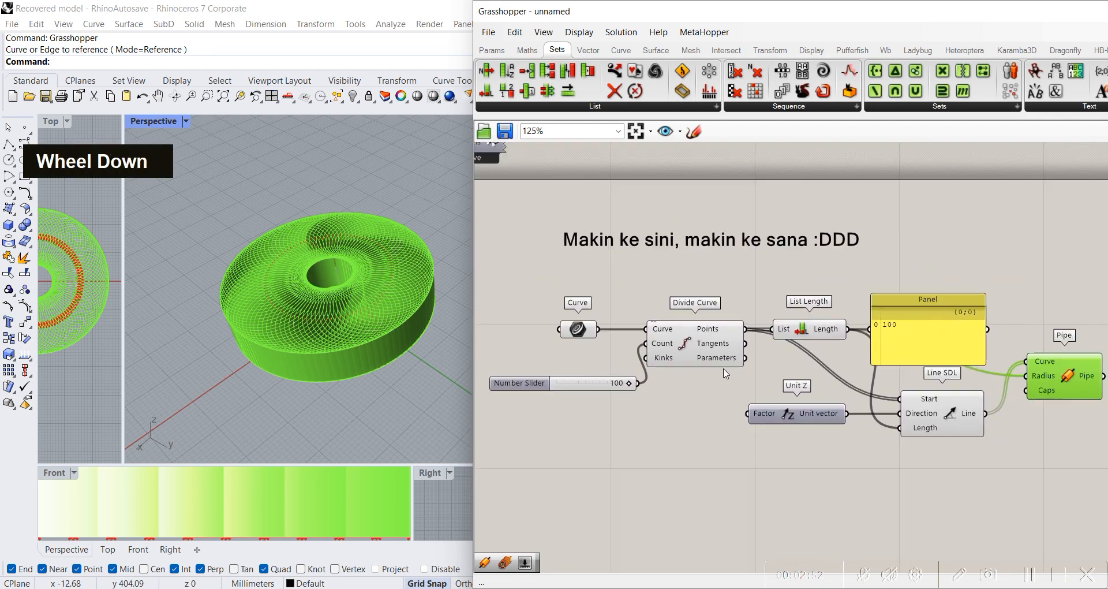
right_drag(728, 334, 738, 337)
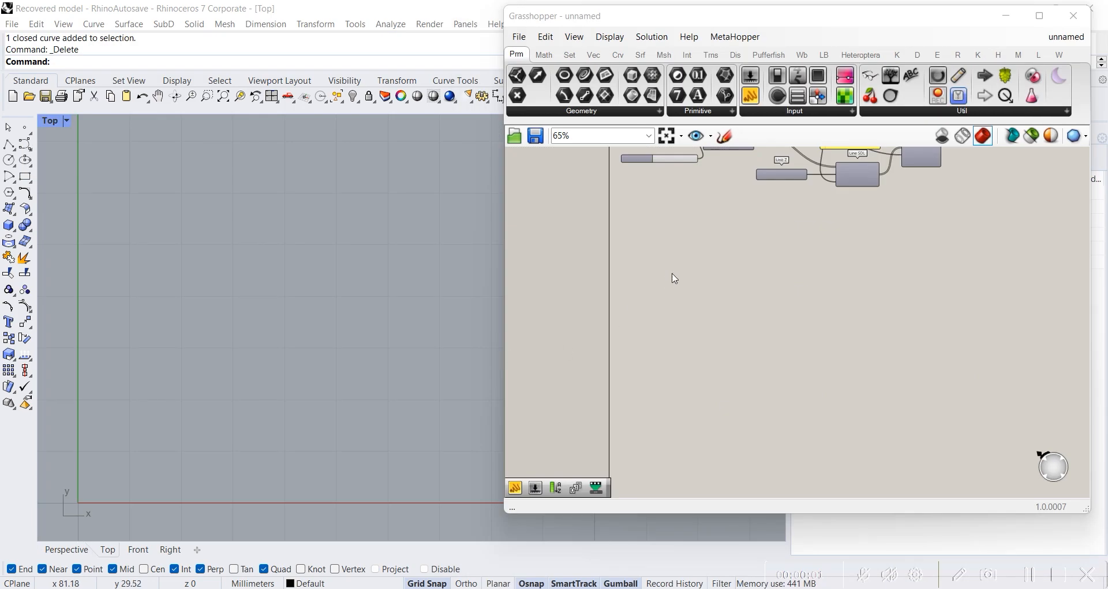
Step: Add a Sort List component from the list components to an empty area of the canvas
click(600, 113)
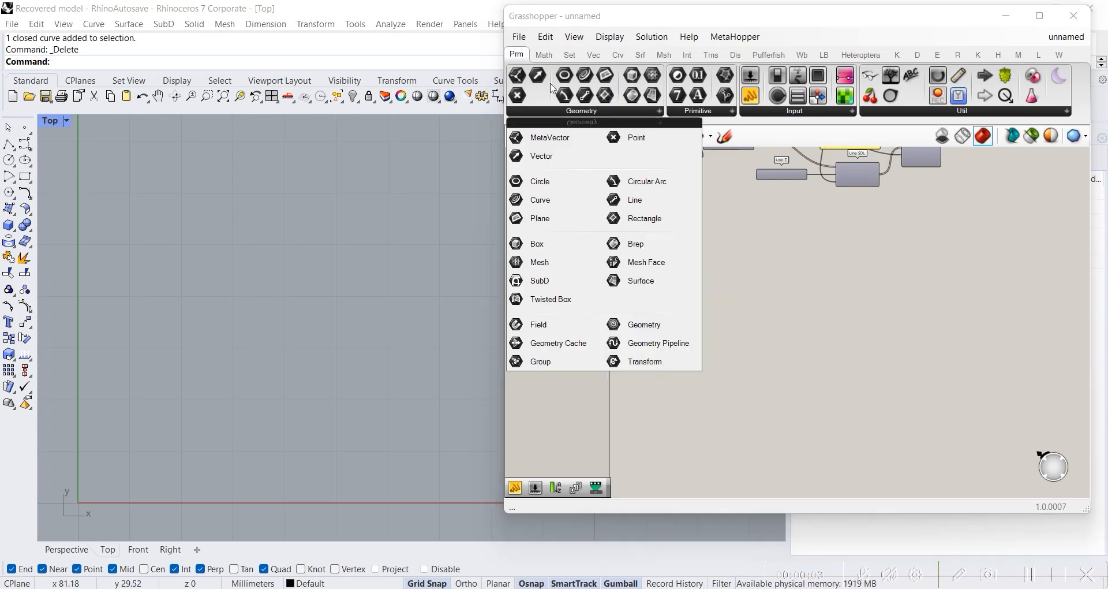
click(544, 55)
click(570, 55)
double_click(582, 111)
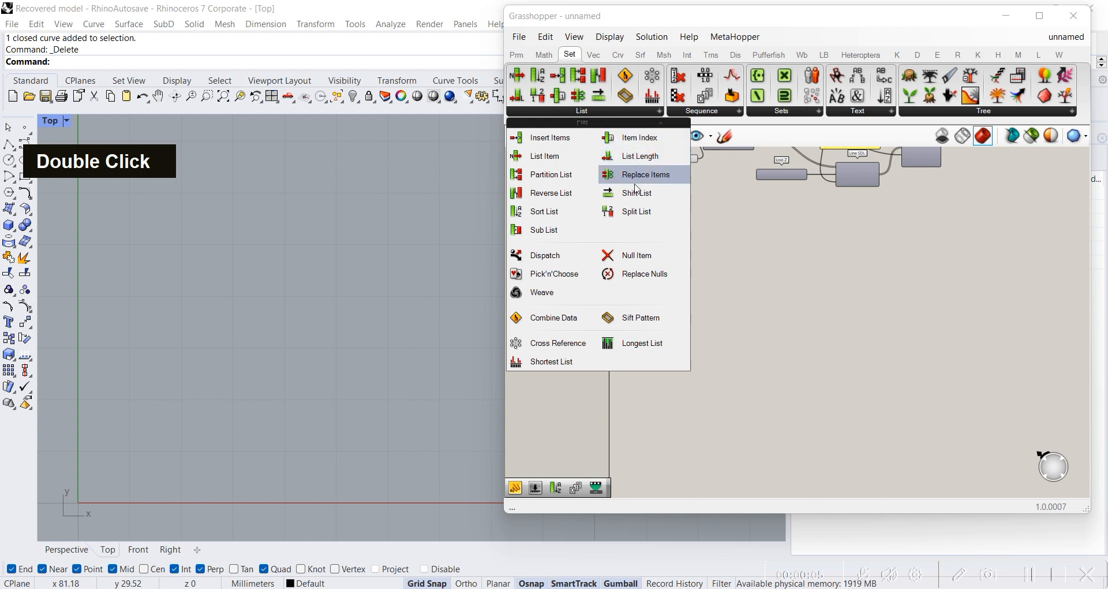
click(566, 210)
click(761, 280)
scroll(761, 280, up, 8)
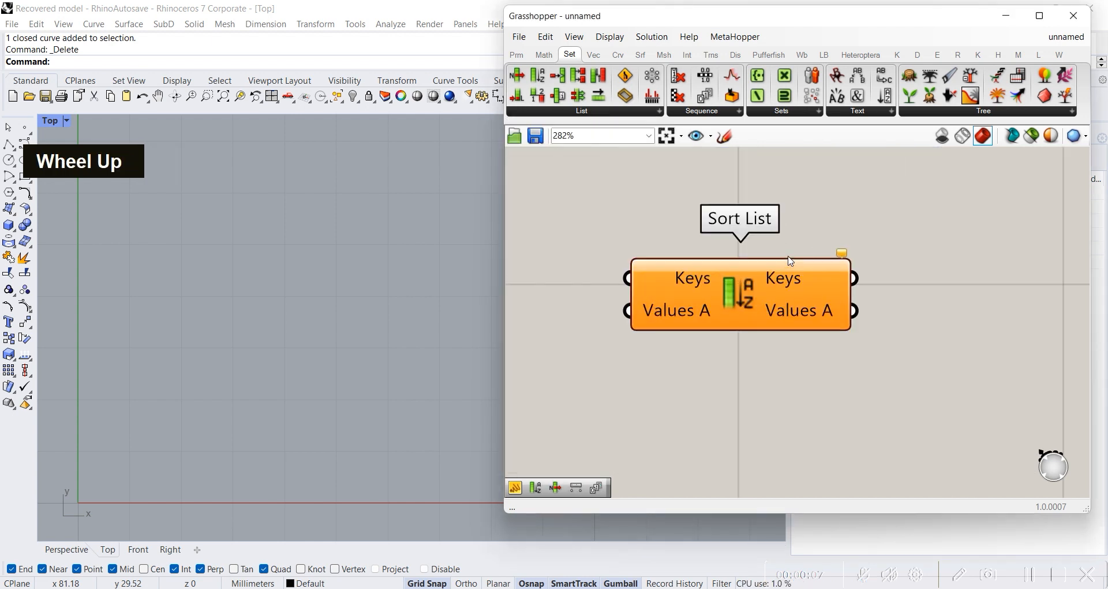
drag(708, 283, 751, 312)
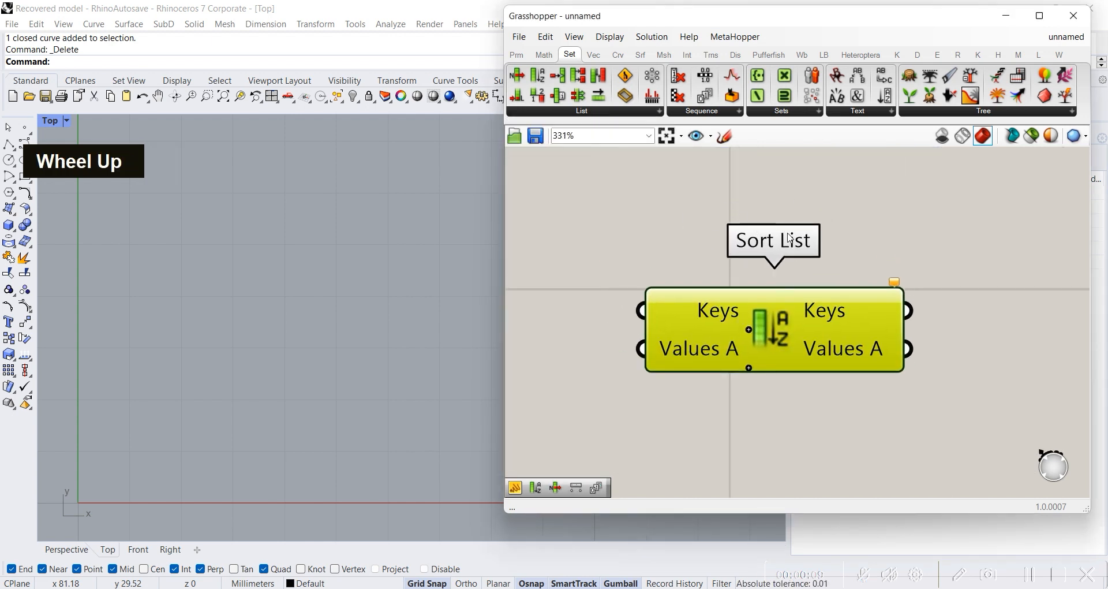
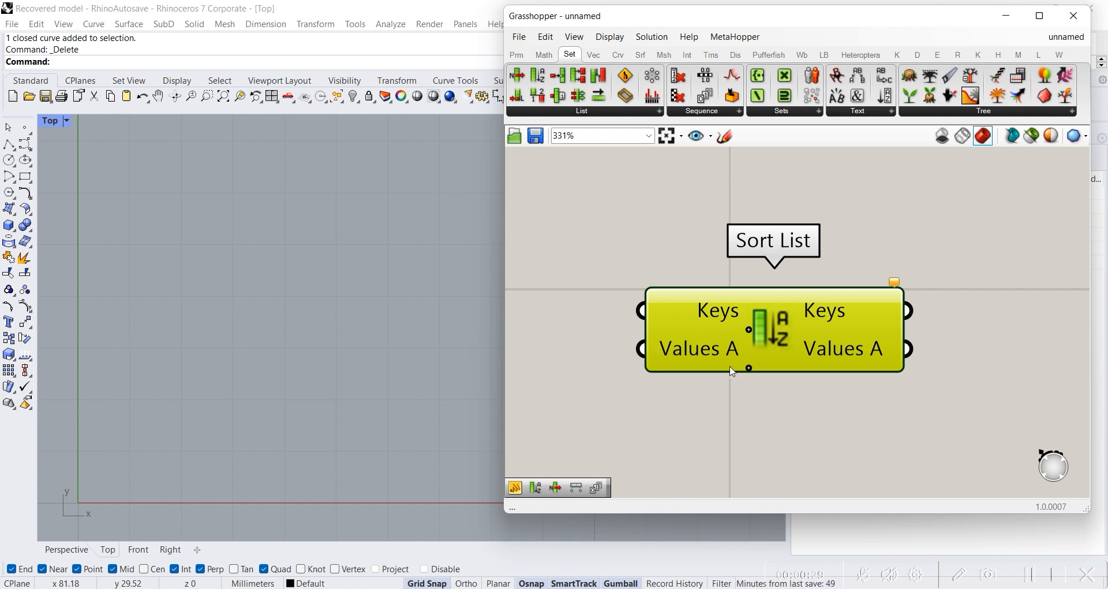
Step: Examine the Keys and Values A inputs and outputs of the Sort List component
mouse_move(668, 342)
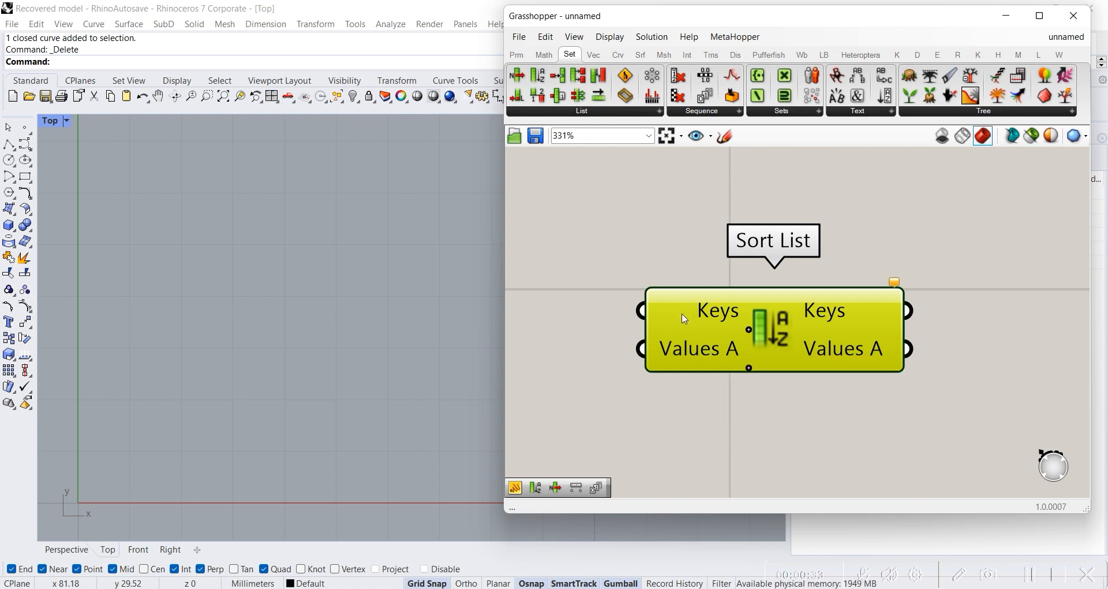
scroll(684, 320, down, 1)
right_drag(907, 315, 832, 307)
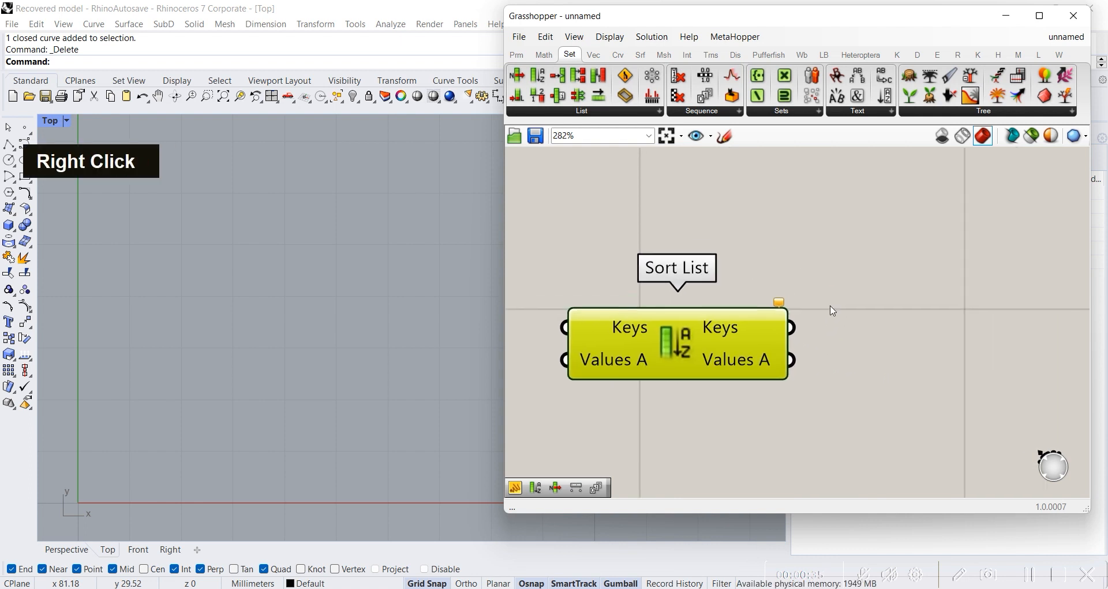
scroll(831, 307, up, 3)
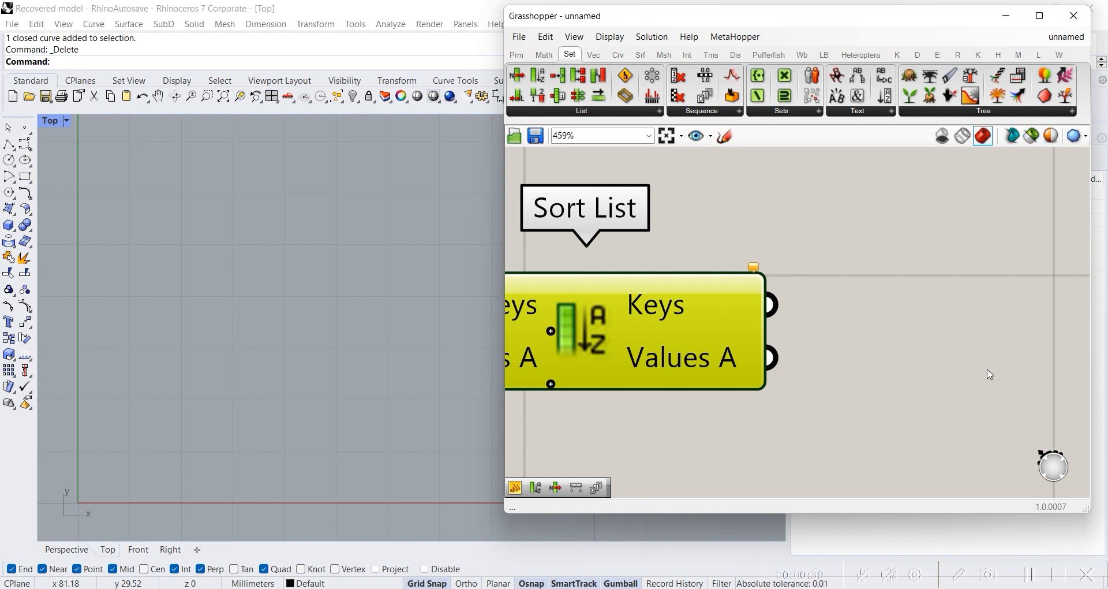
scroll(952, 363, down, 2)
right_drag(716, 391, 823, 383)
scroll(824, 383, down, 3)
right_drag(744, 401, 858, 387)
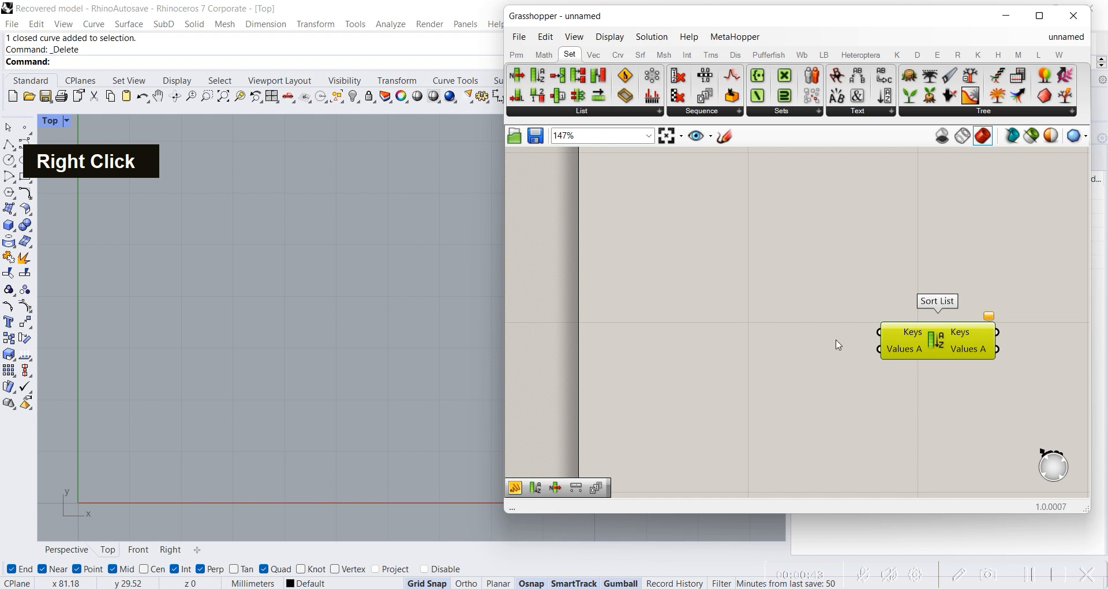
Step: Add a Series component to the empty canvas area before Sort List
scroll(889, 371, up, 2)
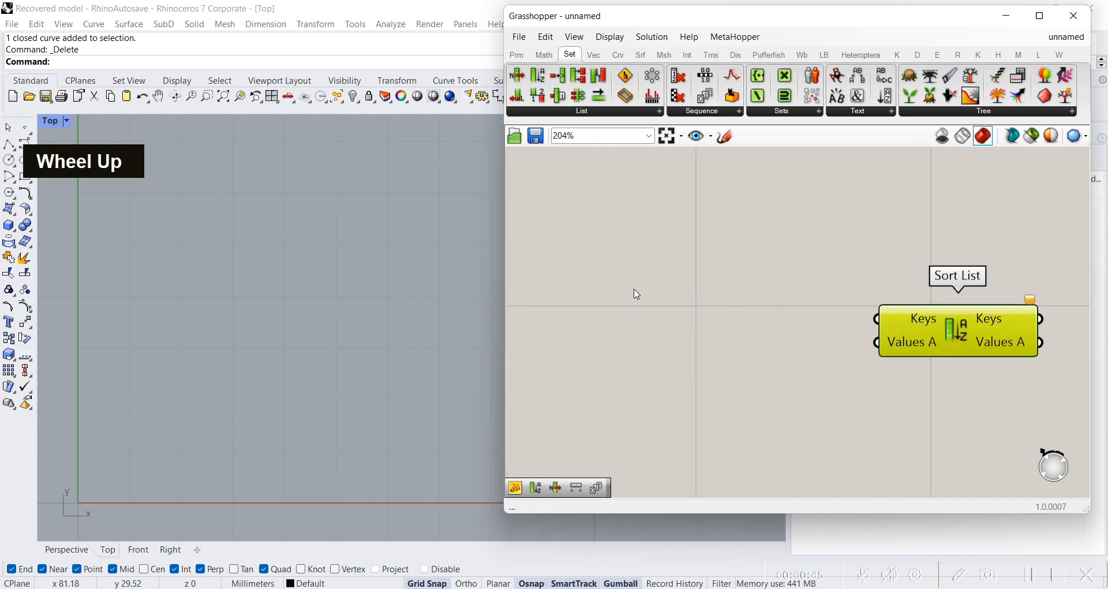
double_click(602, 291)
text(serri)
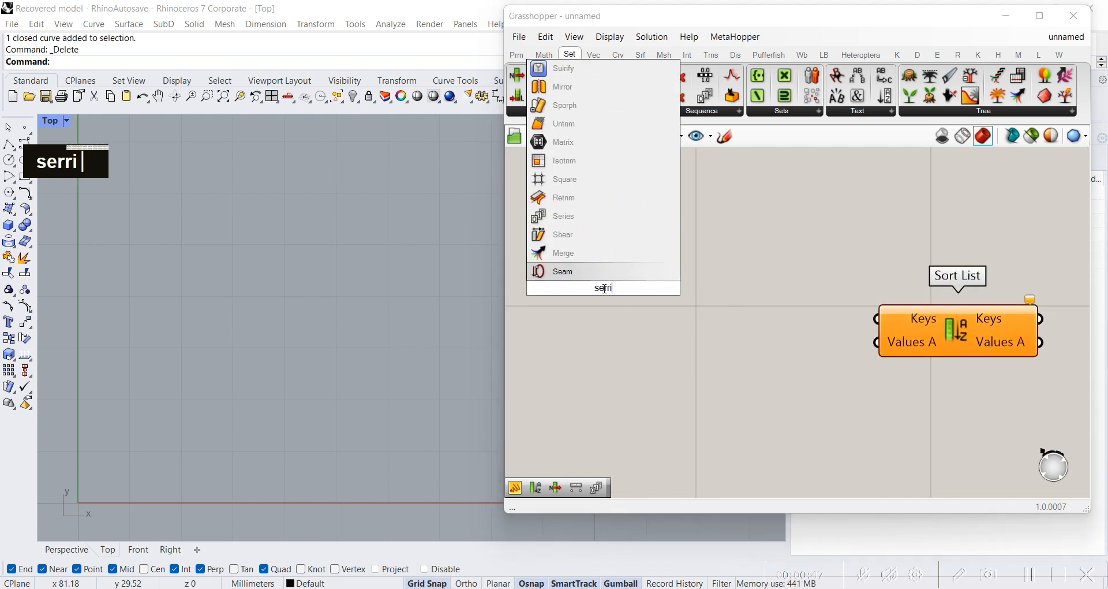
key(BackSpace)
text(es)
key(Return)
drag(606, 293, 618, 320)
Step: Add a Randomize Numbers component and connect the Series output to its Number input
double_click(729, 273)
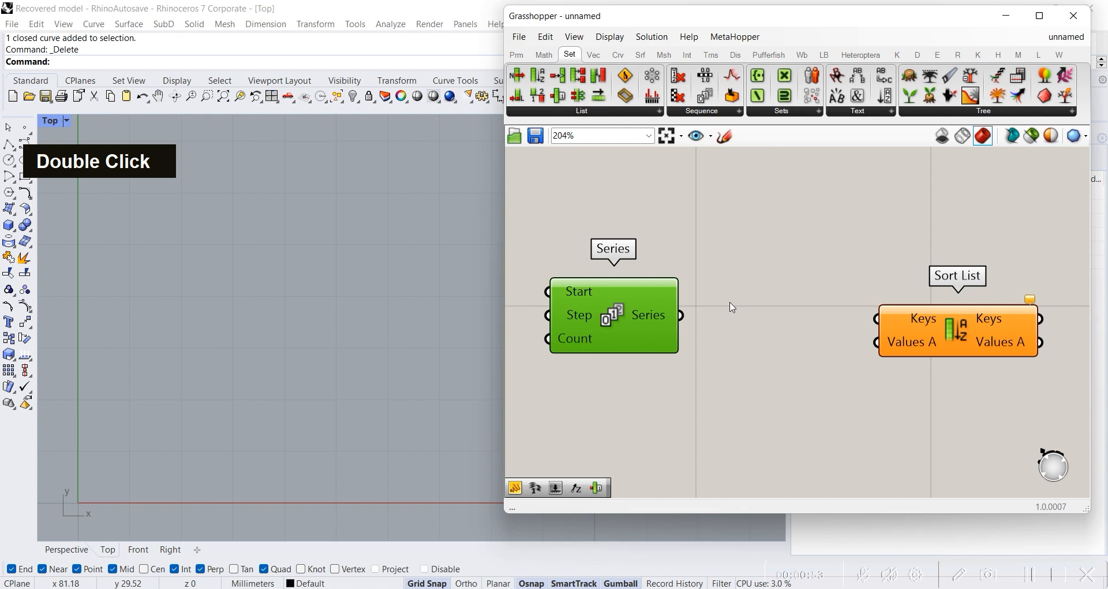
double_click(761, 254)
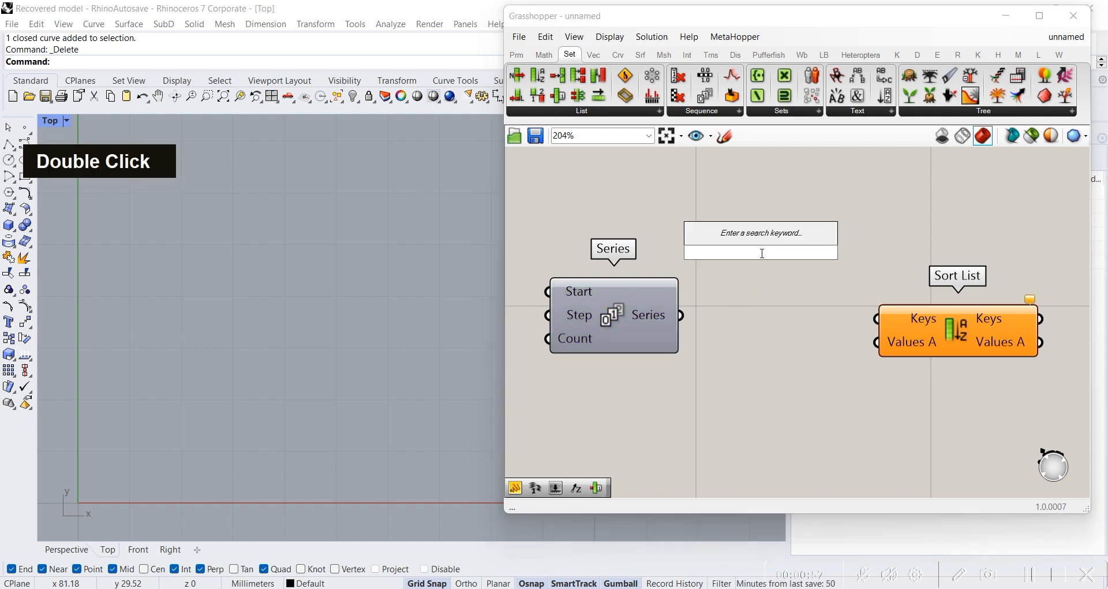
text(roa)
key(BackSpace)
key(BackSpace)
text(ad)
key(BackSpace)
text(n)
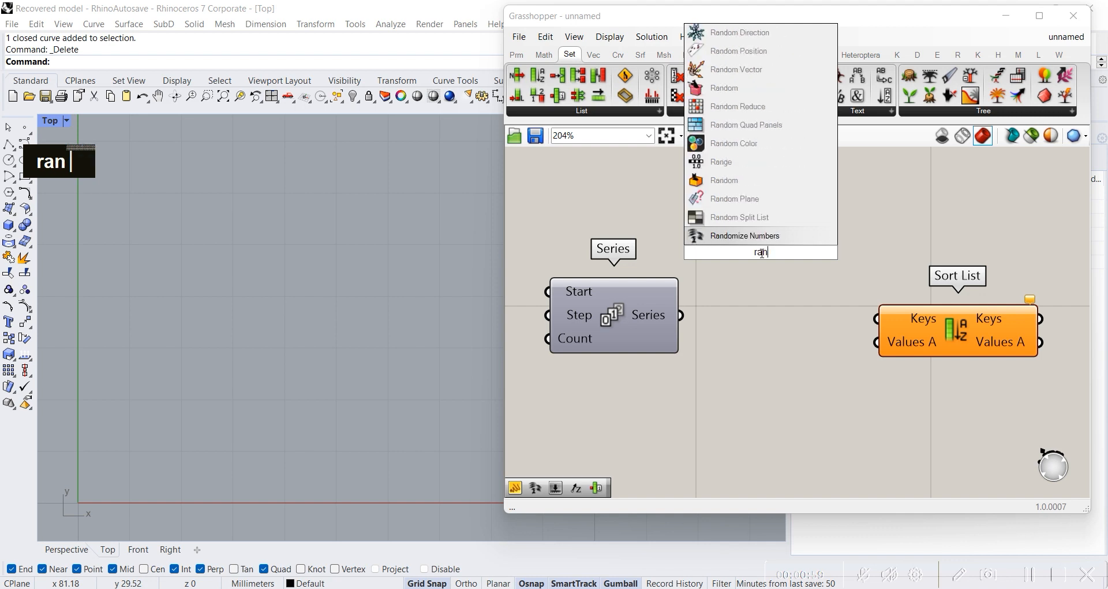
text(do)
click(744, 217)
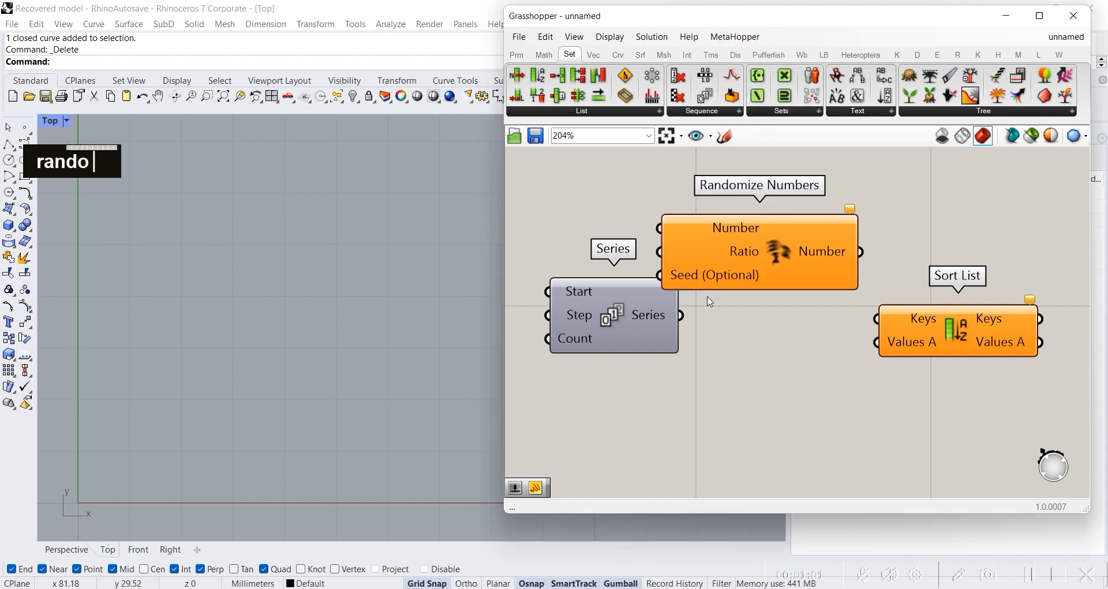
drag(723, 269, 784, 231)
drag(682, 314, 741, 195)
Step: Create a number slider with value 3 and connect it to the Ratio input of Randomize Numbers
double_click(765, 291)
text(3)
key(Return)
click(767, 292)
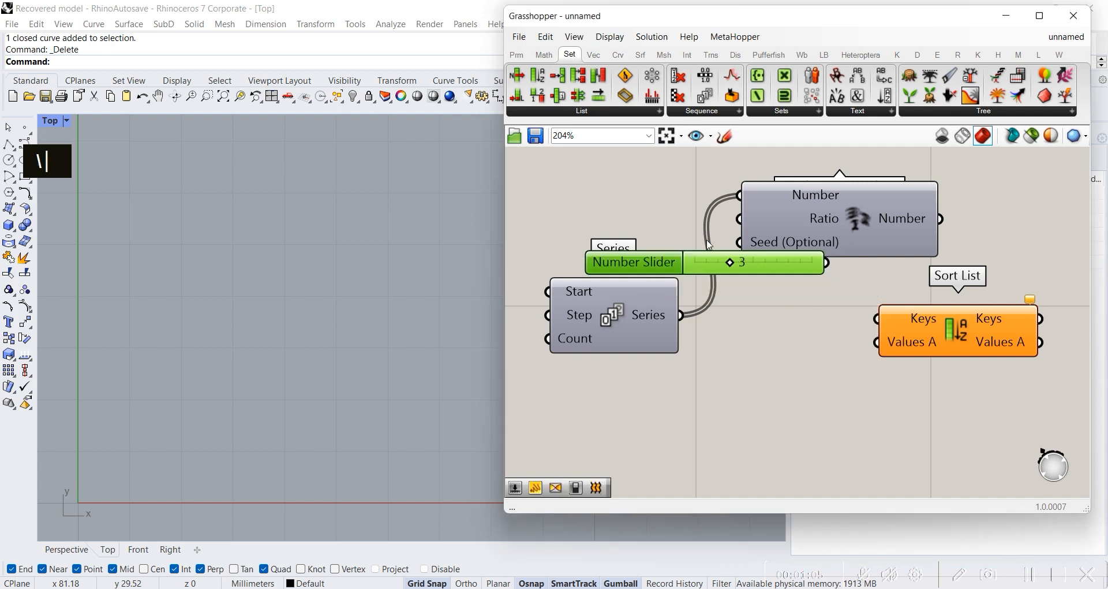
drag(767, 291, 605, 225)
drag(723, 219, 737, 229)
Step: Add a Panel beside Randomize Numbers and connect the Number output to it
double_click(1024, 224)
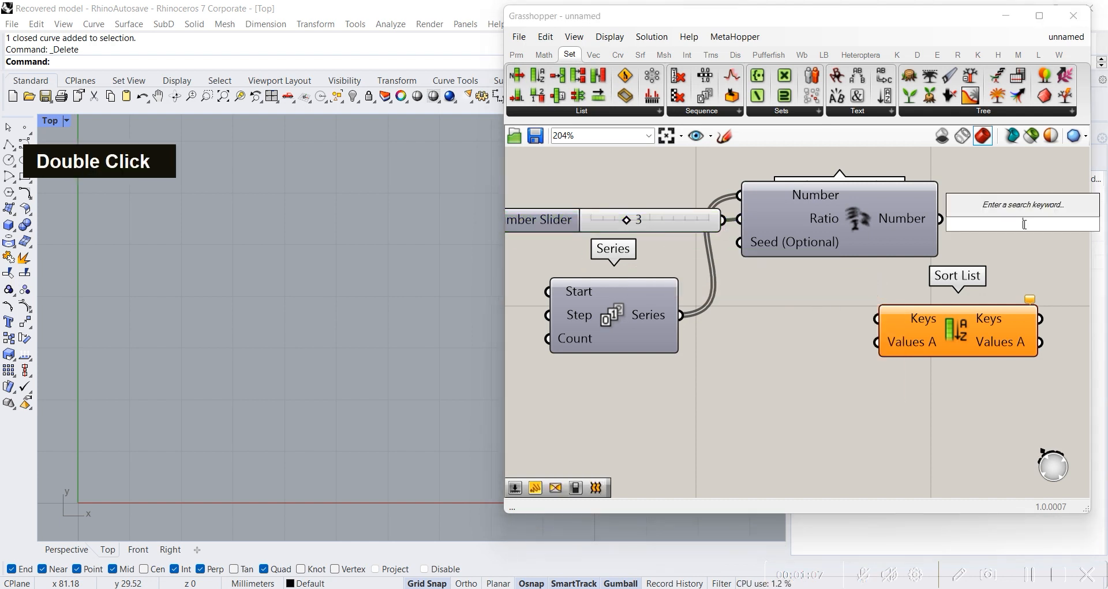
text(panel)
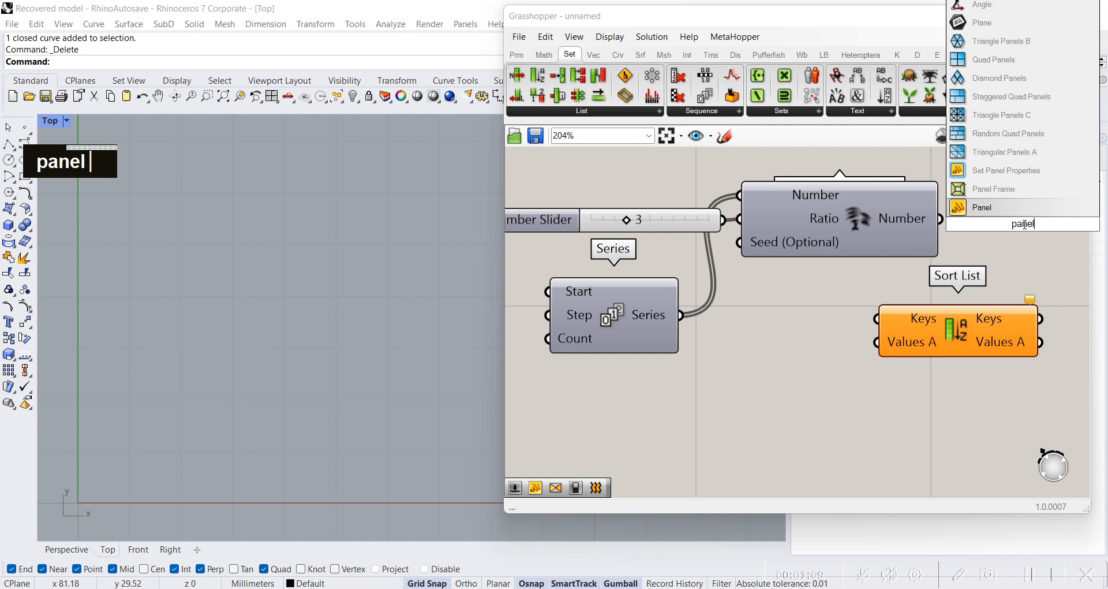
key(Return)
right_drag(903, 280, 788, 332)
drag(886, 294, 932, 265)
drag(824, 271, 859, 248)
Step: Move Sort List out of the way and enlarge the panel so it lists all the randomized numbers
drag(943, 305, 927, 445)
drag(951, 410, 949, 281)
right_drag(961, 302, 952, 325)
scroll(952, 325, down, 3)
drag(941, 279, 940, 291)
scroll(933, 312, up, 1)
drag(898, 370, 905, 394)
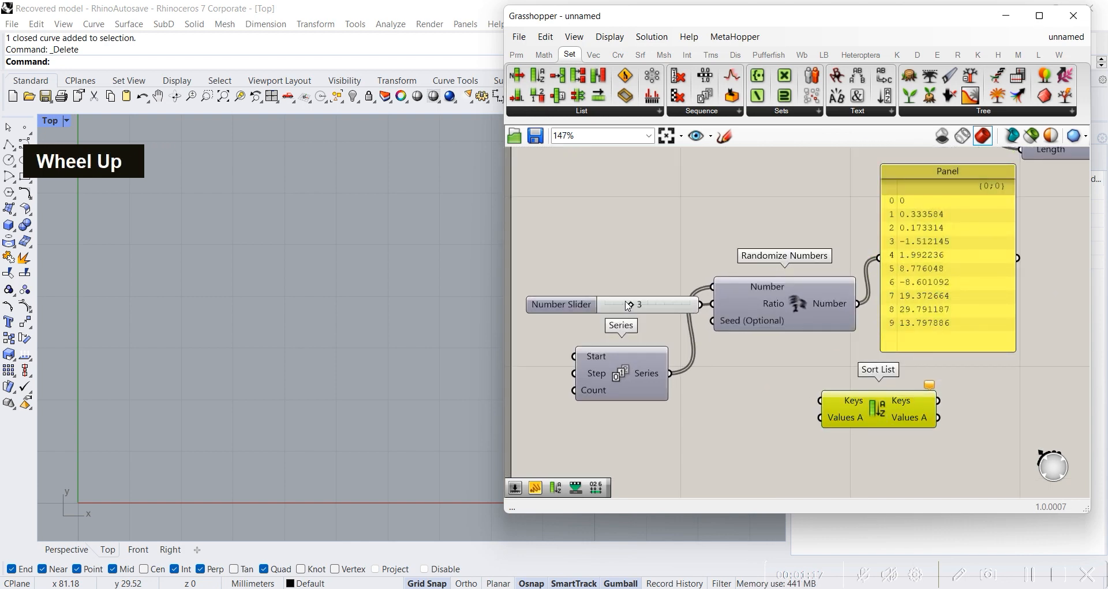
Step: Set the Ratio slider to 6 and connect the random number panel to the Keys input of Sort List
drag(631, 304, 655, 308)
right_drag(861, 358, 782, 321)
drag(828, 372, 998, 371)
right_drag(832, 338, 732, 350)
drag(889, 378, 965, 263)
drag(888, 259, 841, 233)
drag(934, 269, 918, 238)
right_drag(939, 281, 813, 304)
Step: Add a second Panel fed by the Keys output of Sort List and enlarge it to list every sorted value
double_click(891, 311)
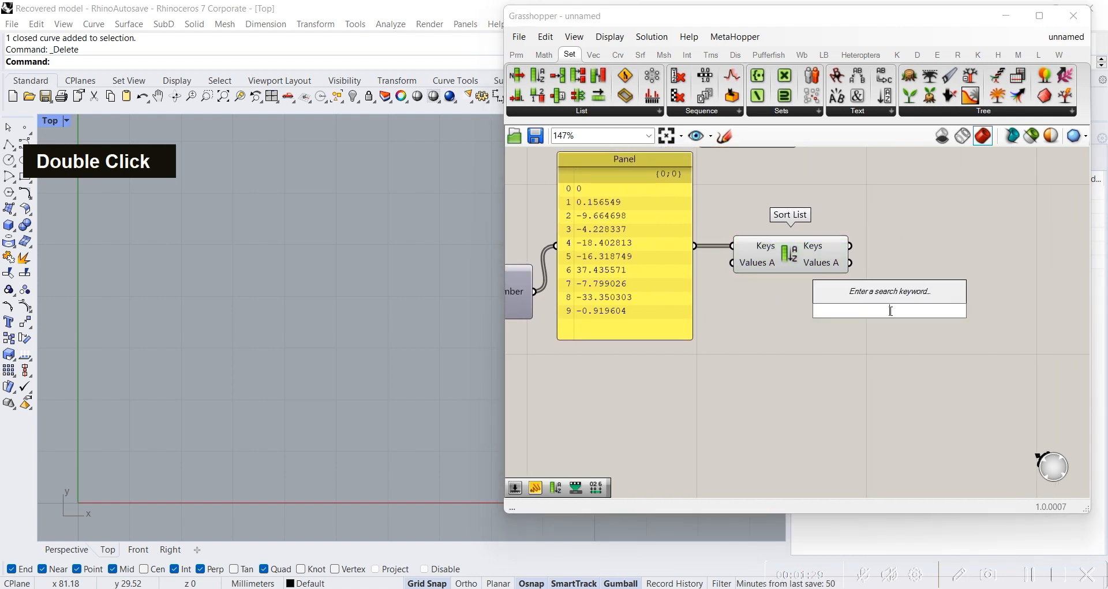
text(panel)
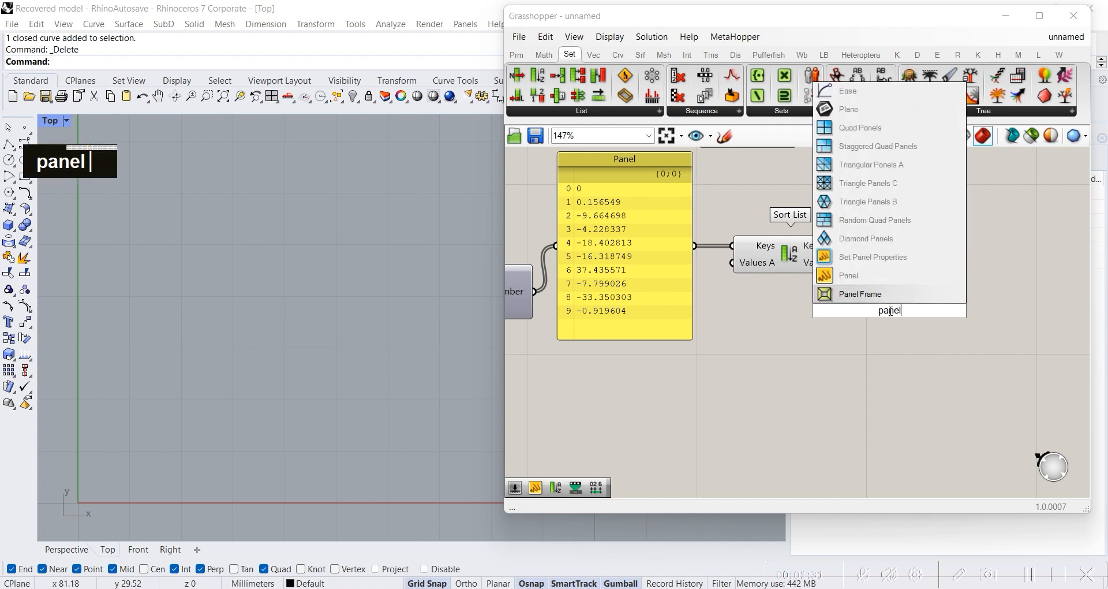
key(Return)
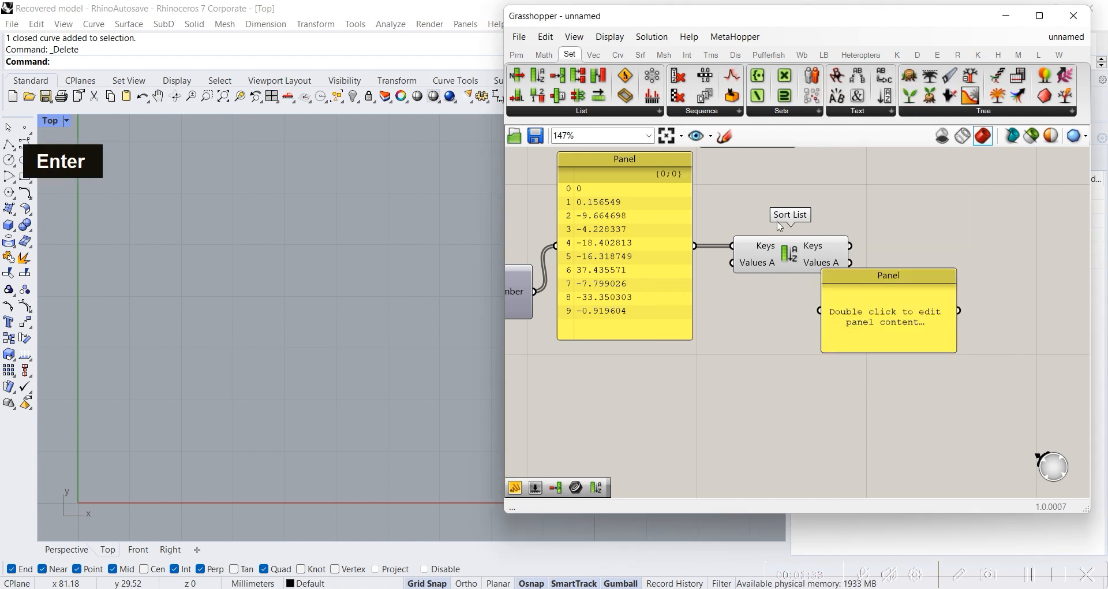
drag(858, 270, 938, 226)
drag(850, 245, 901, 267)
drag(959, 312, 958, 397)
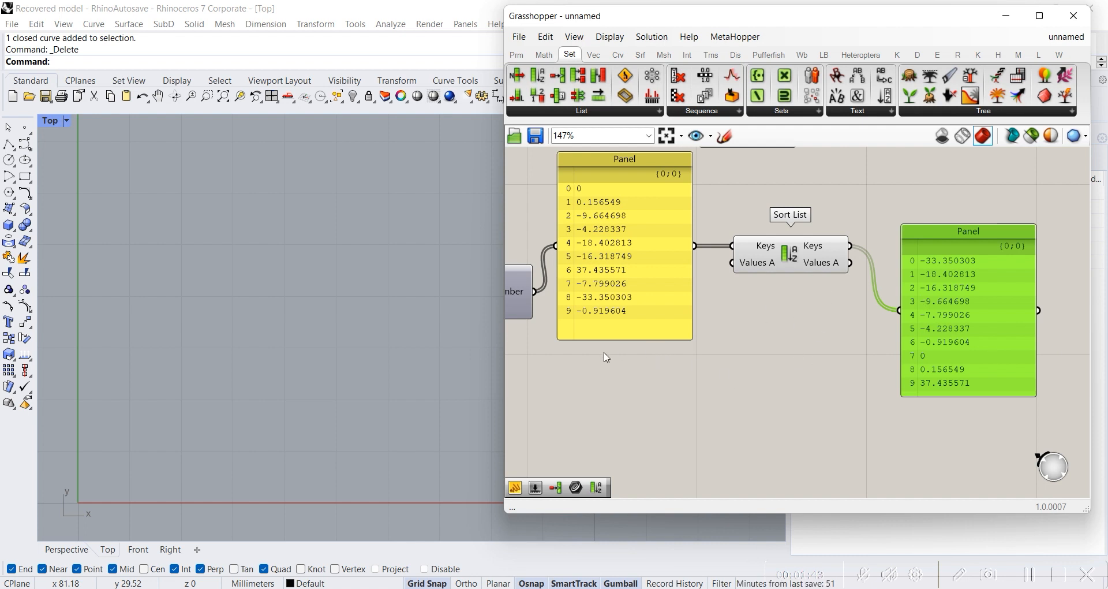
Step: Compare the randomized number list with the sorted Keys list and review the Values A input of Sort List
right_drag(607, 357, 787, 348)
right_drag(688, 371, 796, 353)
right_drag(877, 344, 748, 340)
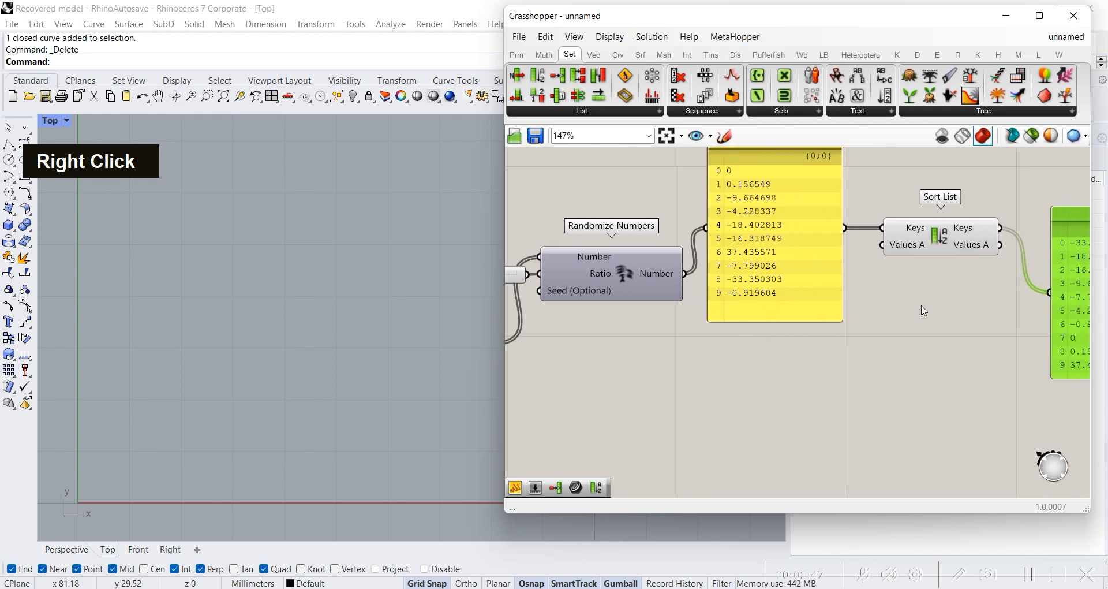
right_drag(924, 311, 793, 276)
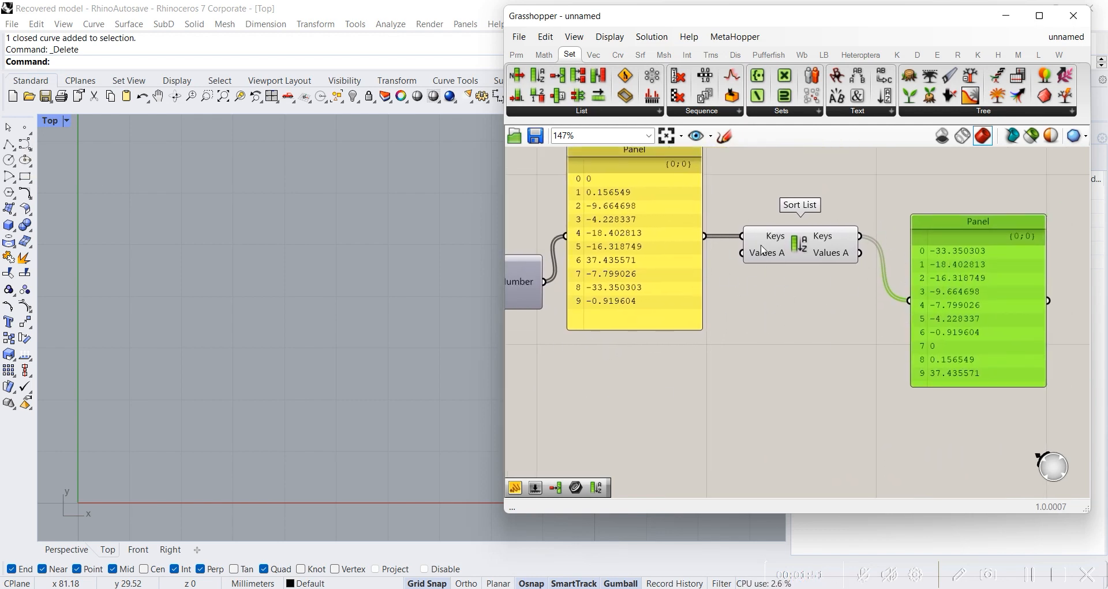
scroll(762, 249, up, 3)
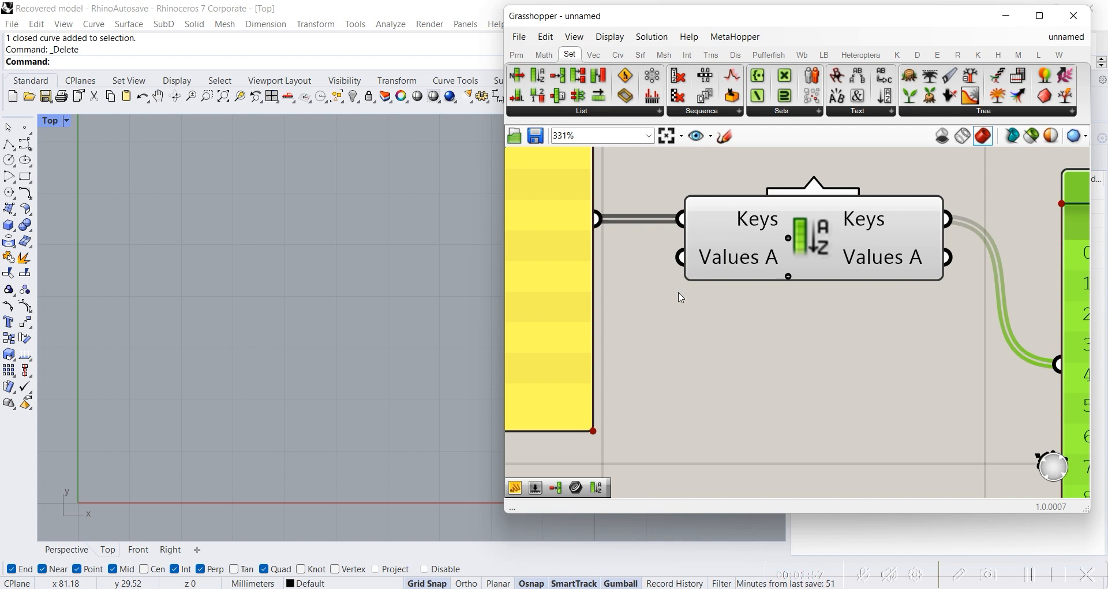
scroll(760, 322, down, 2)
right_drag(731, 359, 940, 321)
scroll(940, 322, down, 1)
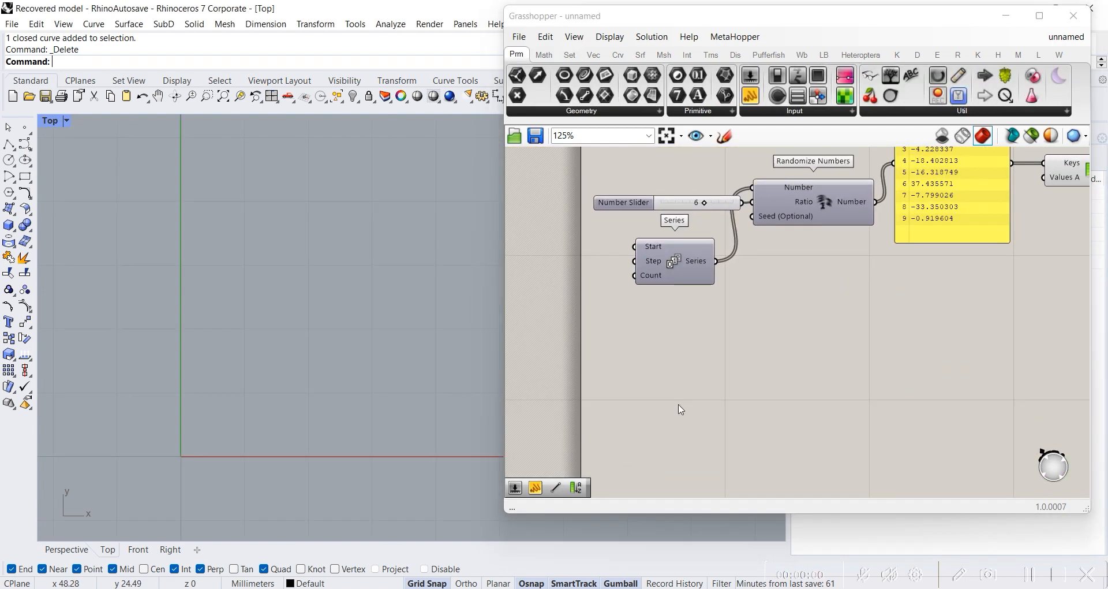
Step: Add a Rectangle component on the empty canvas below the Series component
right_drag(674, 370, 665, 330)
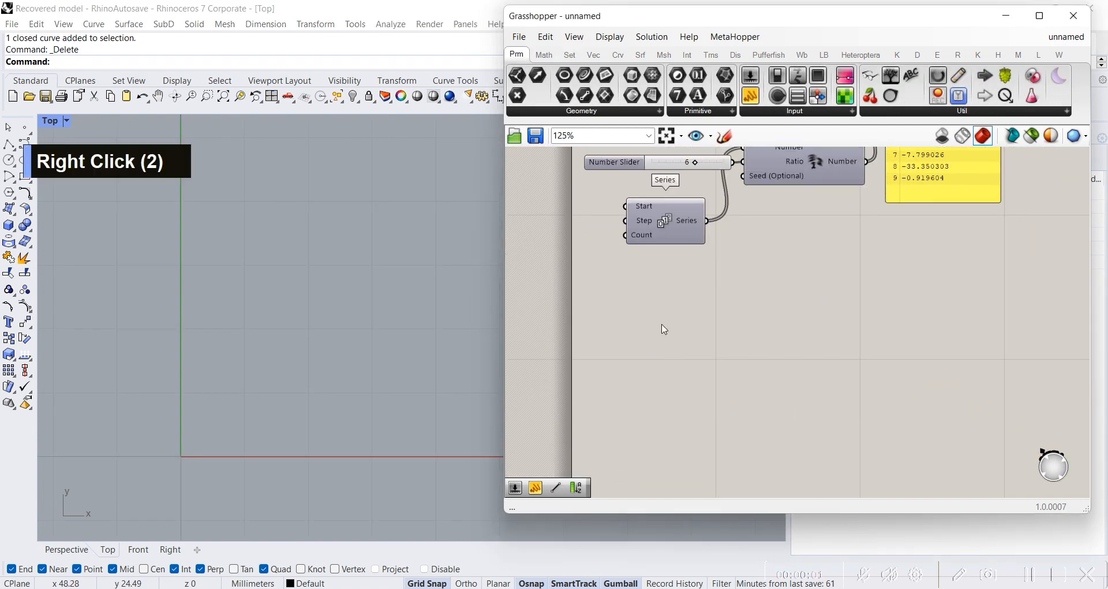
click(598, 112)
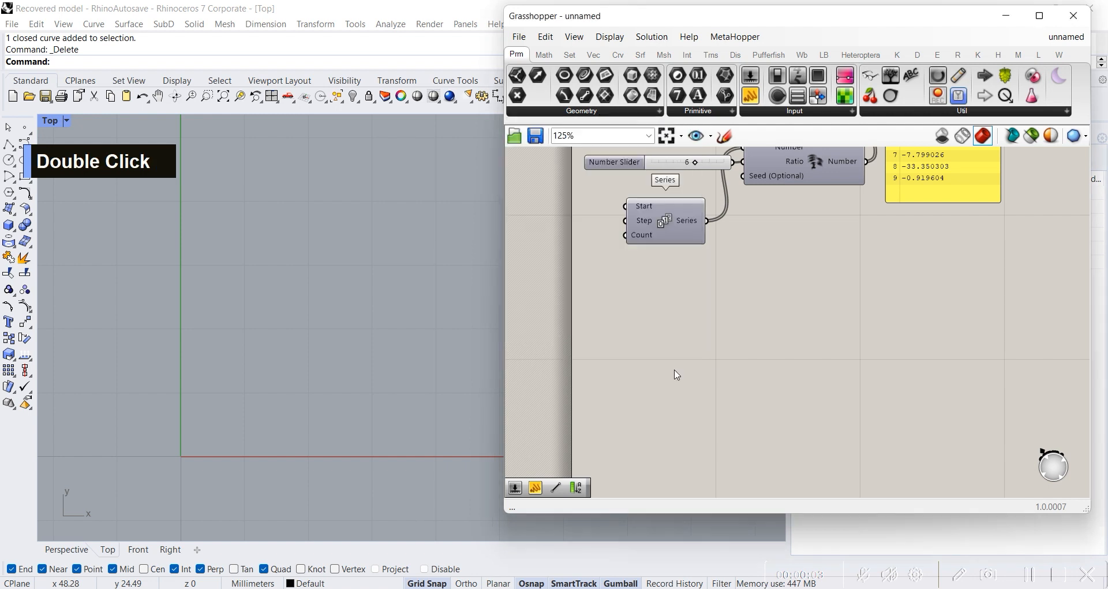
double_click(662, 355)
text(rectang)
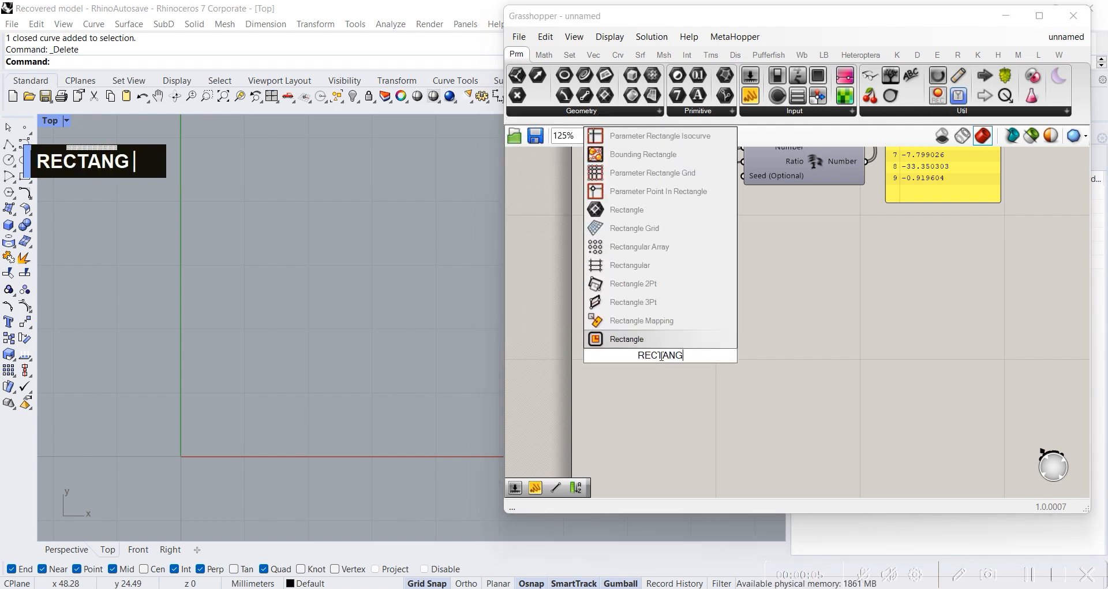
key(Return)
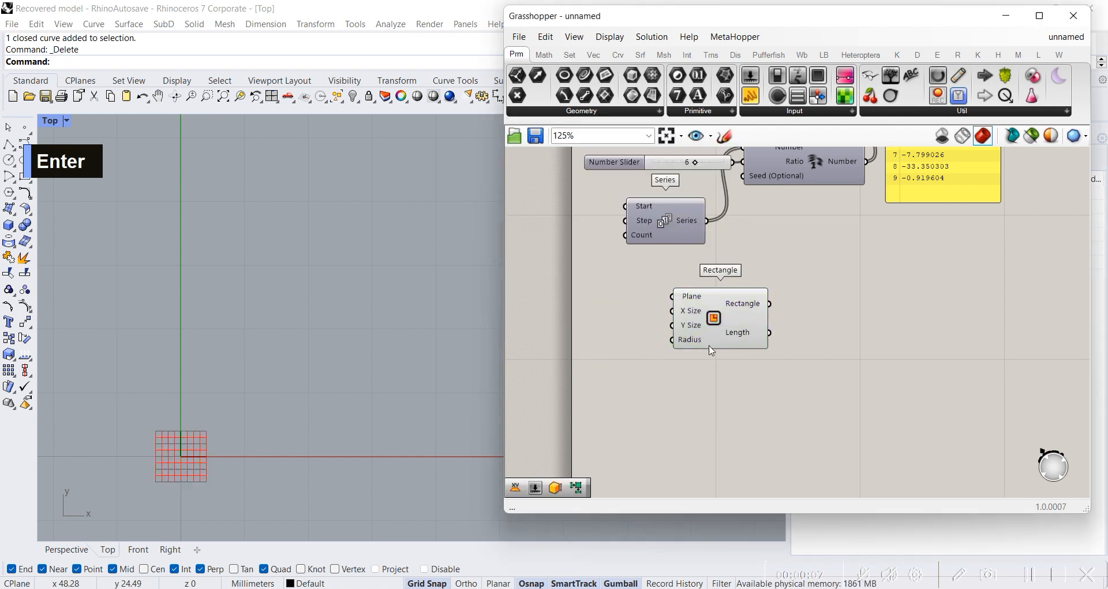
scroll(722, 330, up, 3)
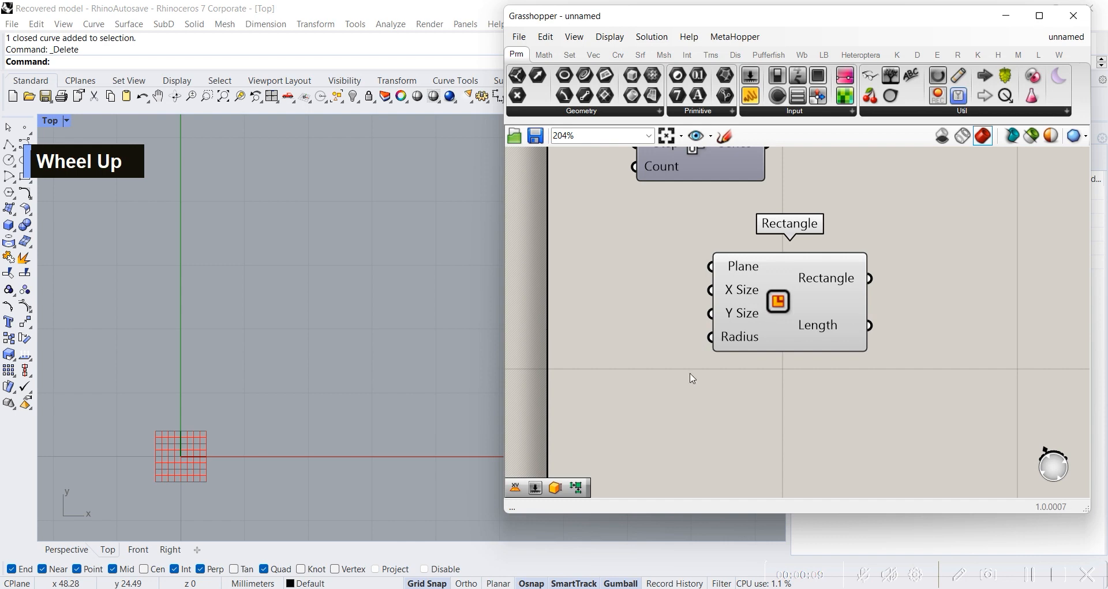
drag(762, 304, 821, 318)
Step: Create a number slider with value 30 and connect it to both X Size and Y Size of Rectangle
click(721, 380)
double_click(721, 379)
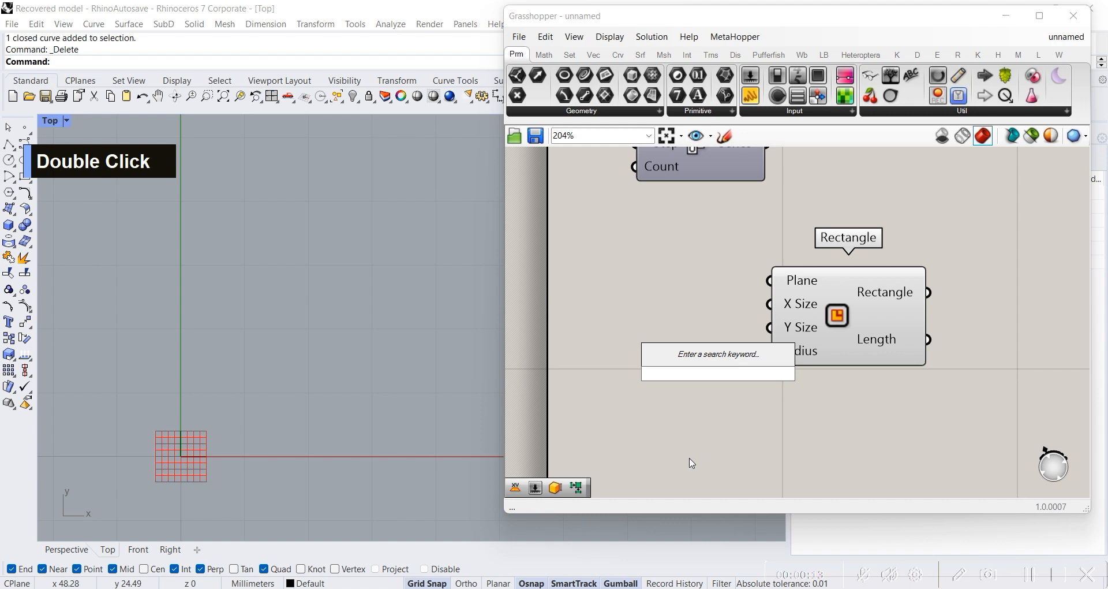
text(30)
key(Return)
drag(785, 381, 770, 327)
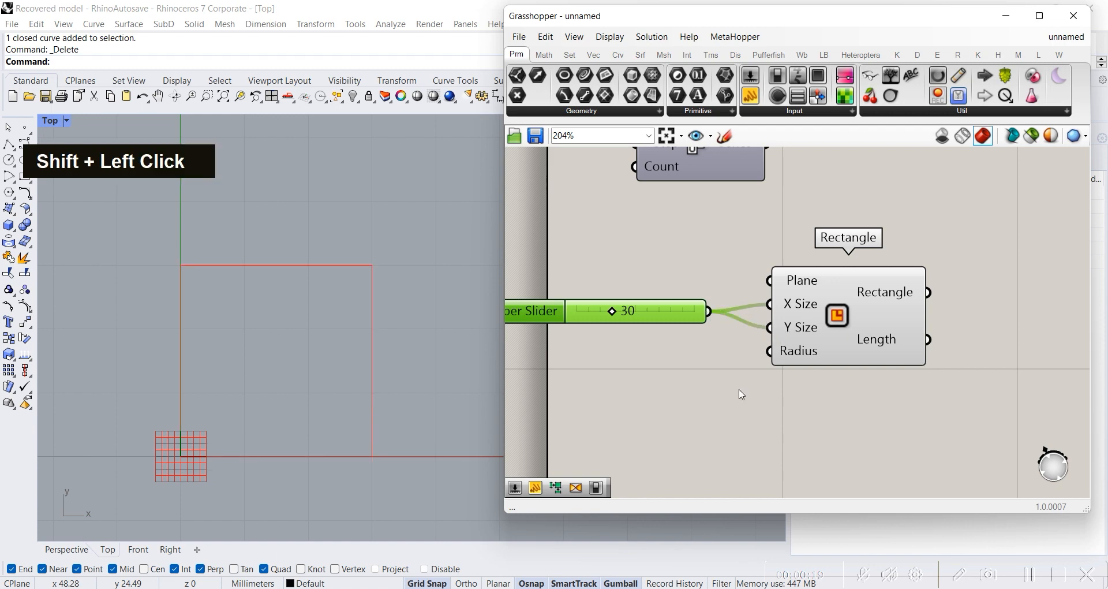
scroll(210, 282, up, 2)
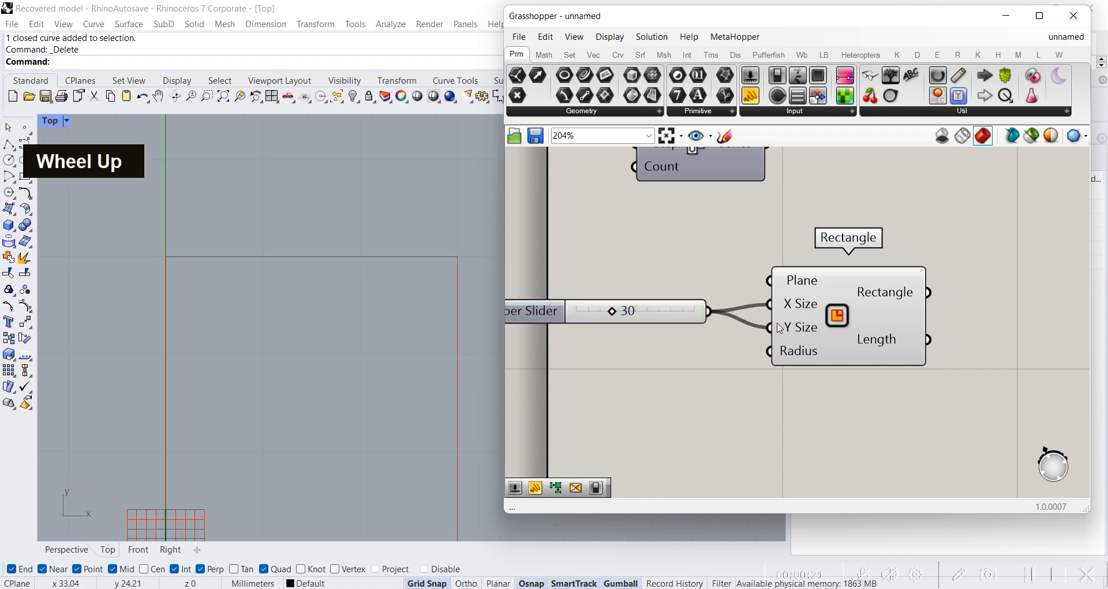
click(780, 327)
Step: Add a Populate 2D component and connect the Rectangle output to its Region input
right_drag(779, 445, 717, 396)
scroll(718, 396, down, 2)
double_click(933, 313)
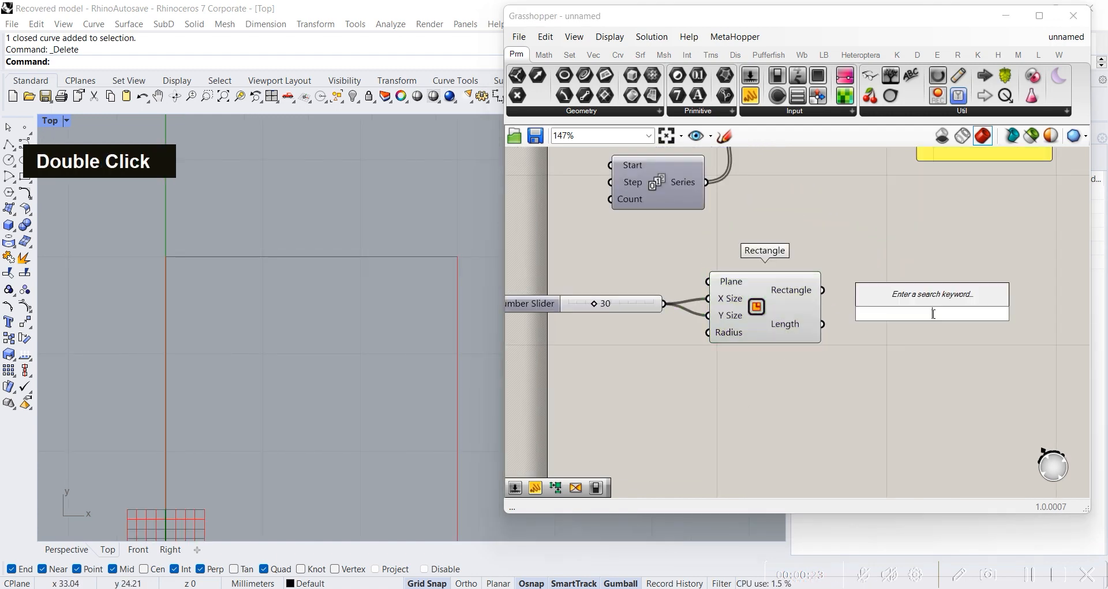
text(populate 2)
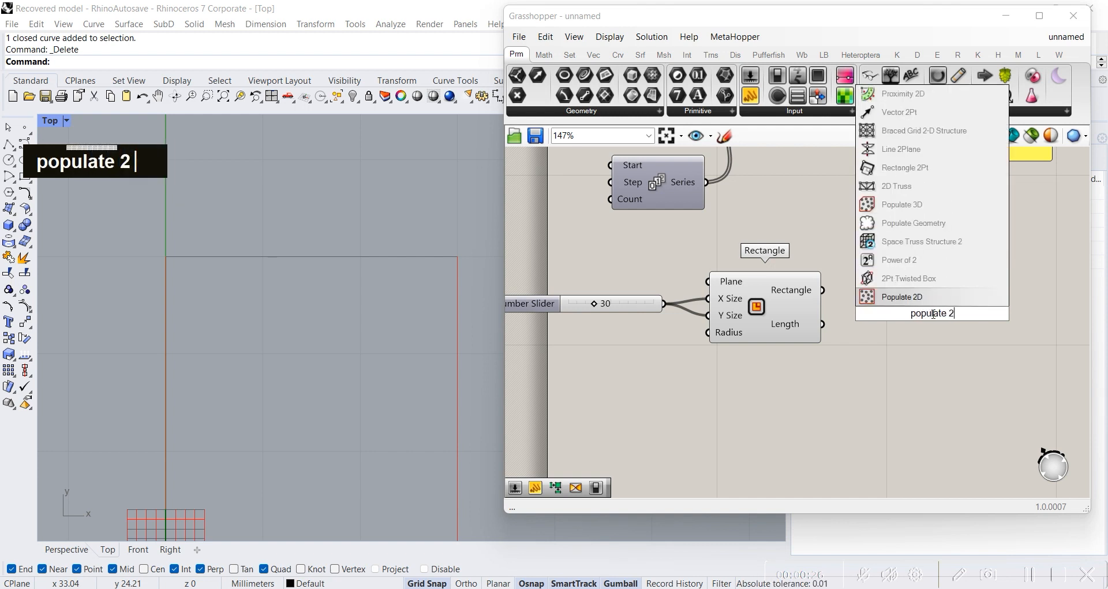
key(Return)
drag(823, 297, 892, 300)
Step: Create a number slider with value 20 and connect it to the Count input of Populate 2D
double_click(824, 386)
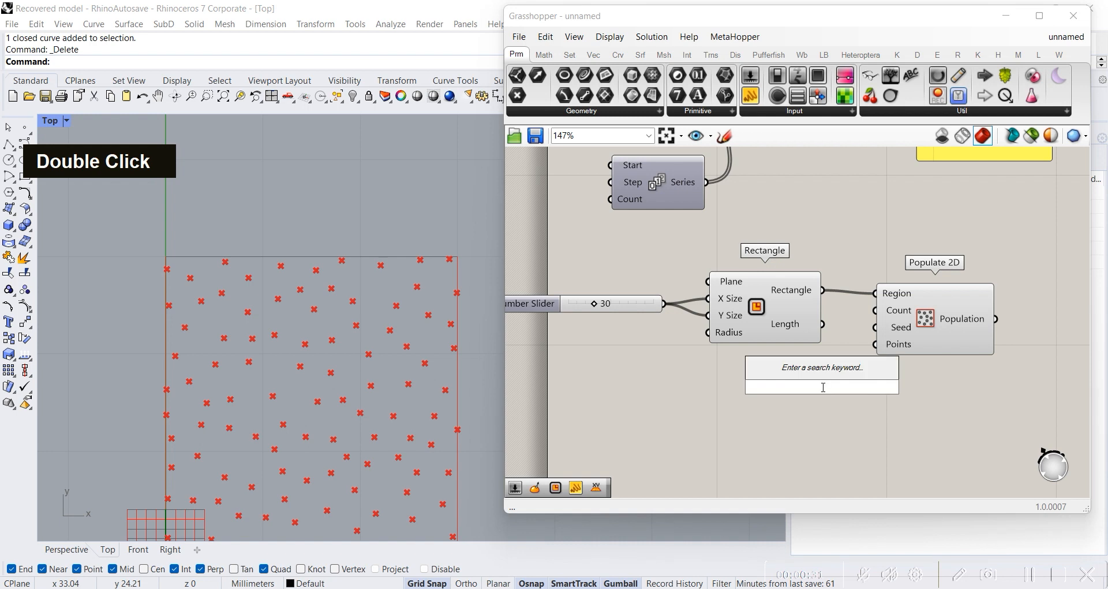
text(20)
key(Return)
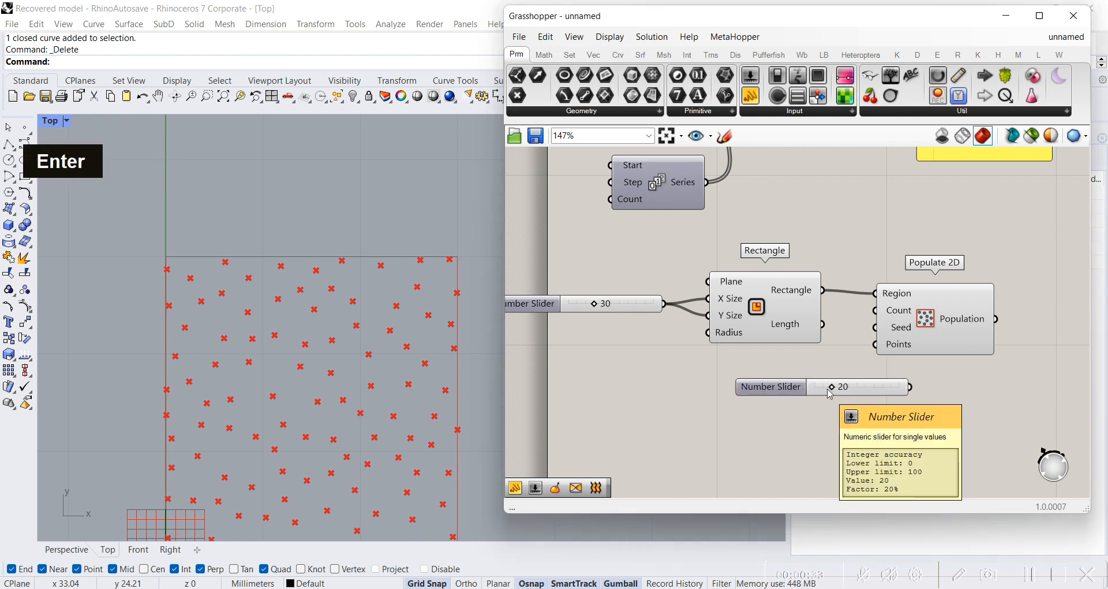
drag(911, 387, 877, 311)
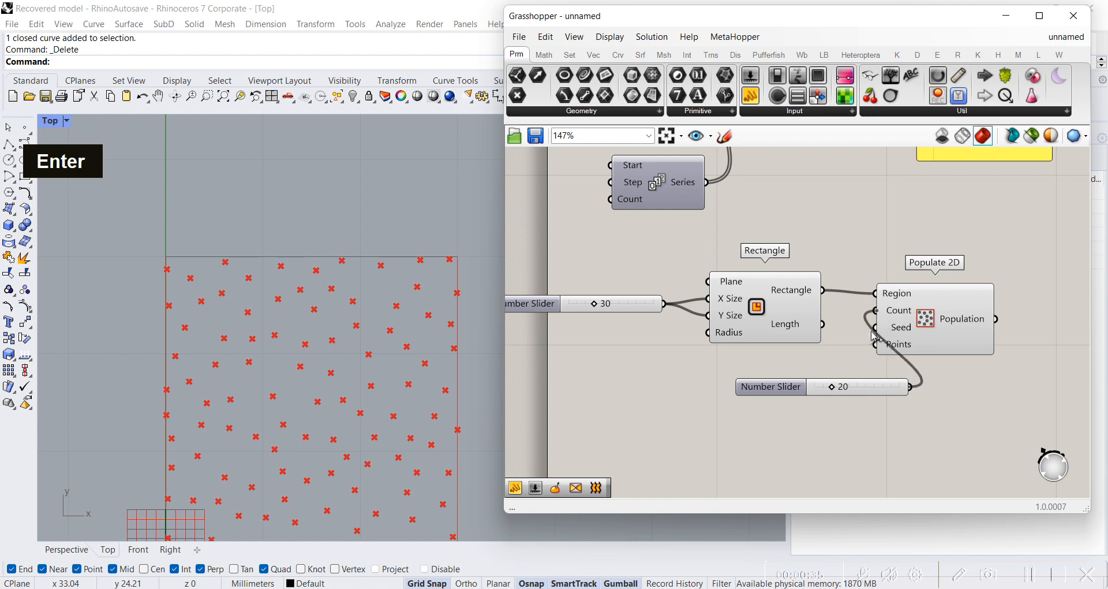
Step: Move the Count number slider beneath the Rectangle component, just beside Populate 2D
drag(869, 393, 813, 382)
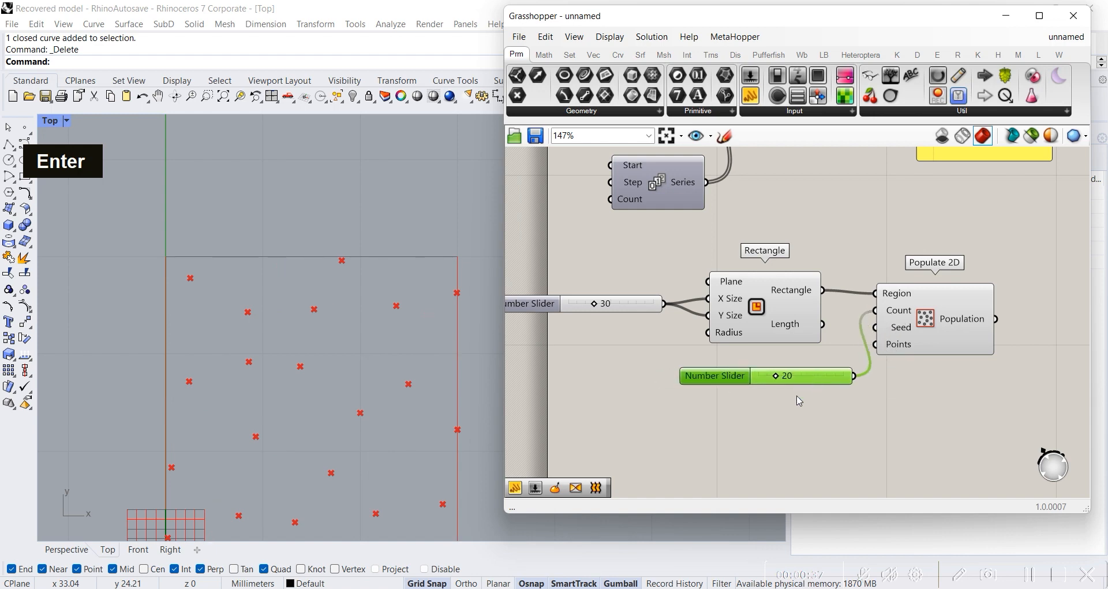
scroll(375, 393, down, 2)
scroll(349, 396, up, 2)
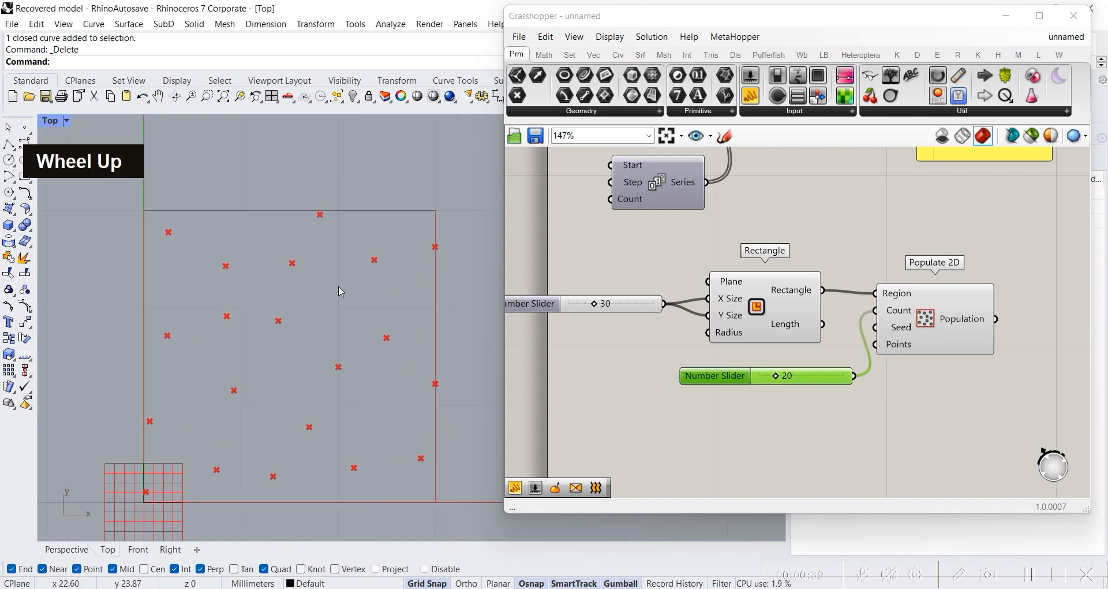
click(771, 417)
drag(937, 327, 967, 332)
right_drag(963, 392, 822, 370)
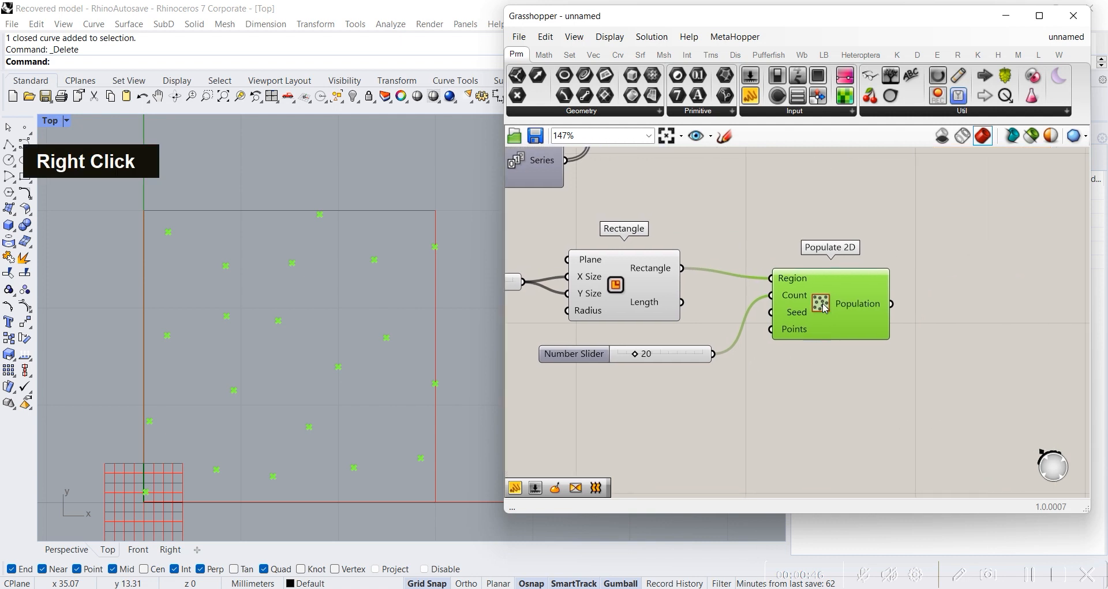
double_click(796, 402)
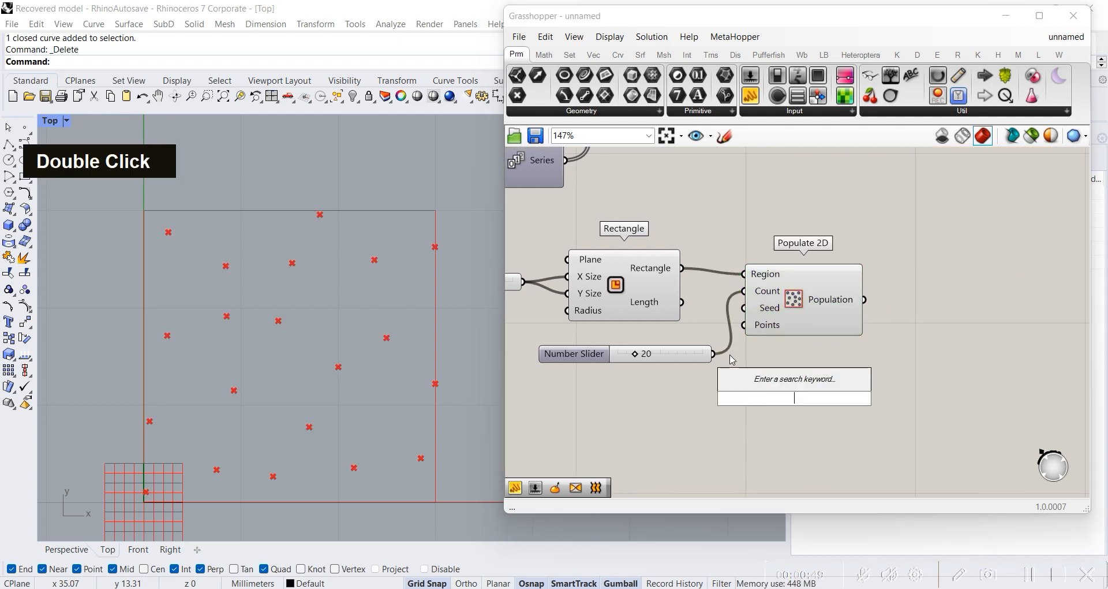
text(e)
key(BackSpace)
key(BackSpace)
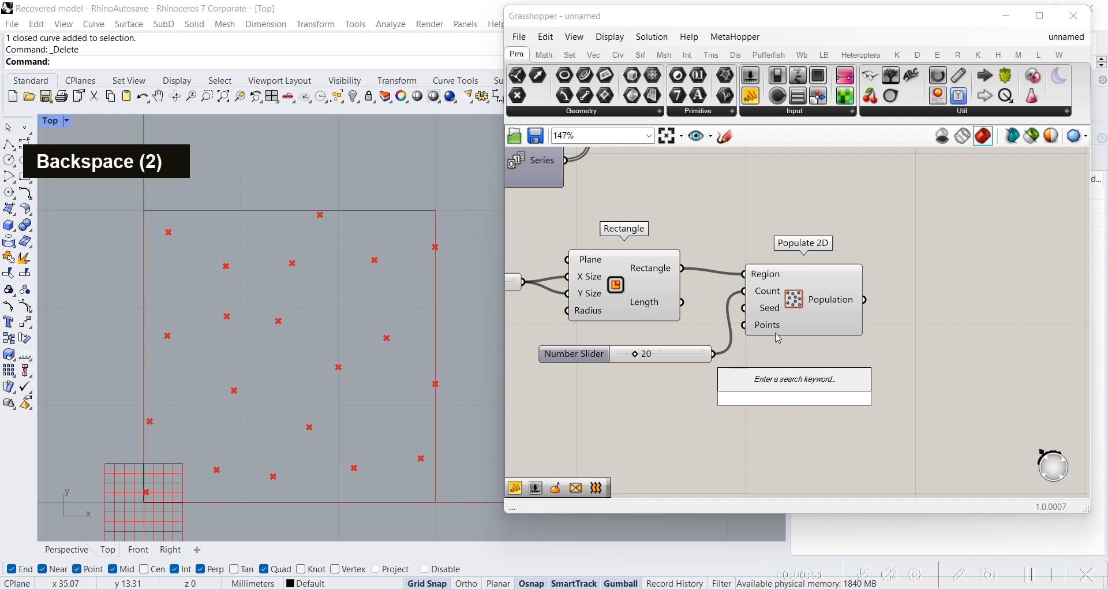
click(945, 332)
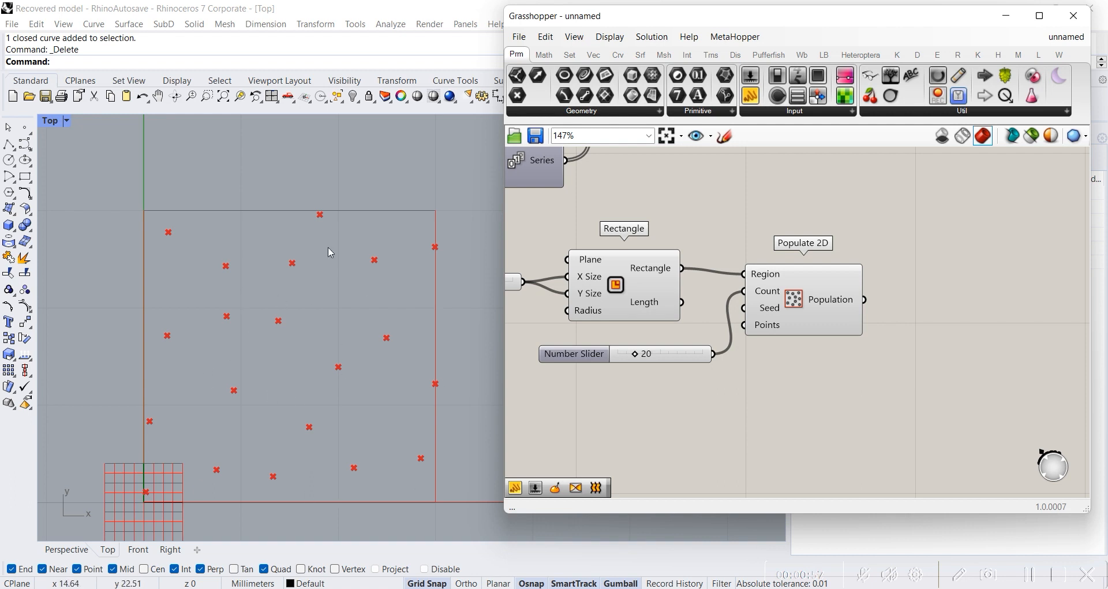
Step: Add an Evaluate Surface component below Populate 2D and connect the Rectangle output to its Surface input
drag(841, 268, 841, 270)
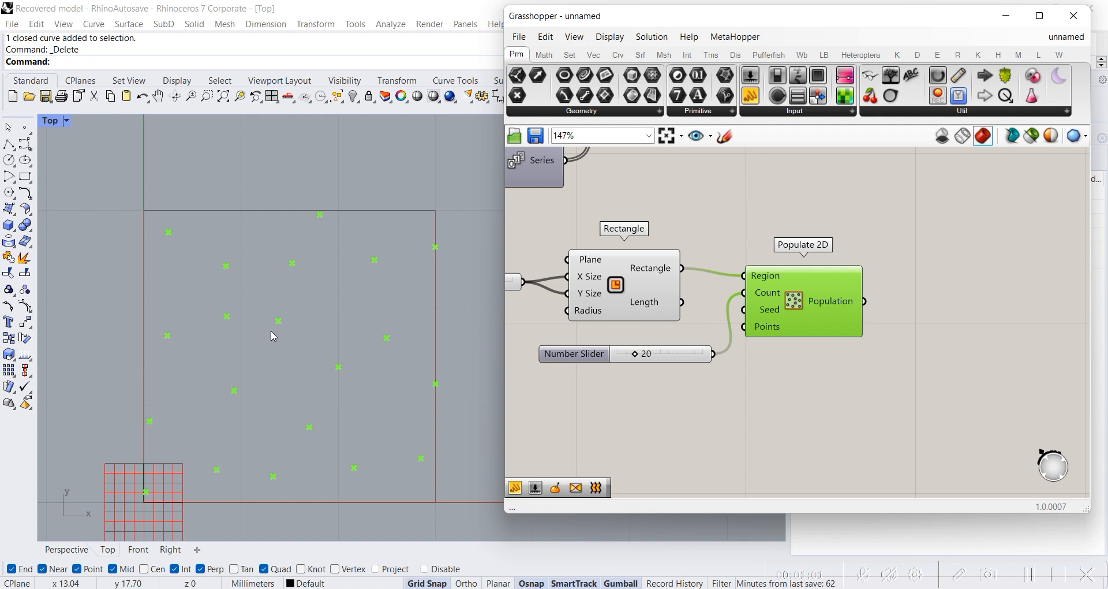
double_click(765, 389)
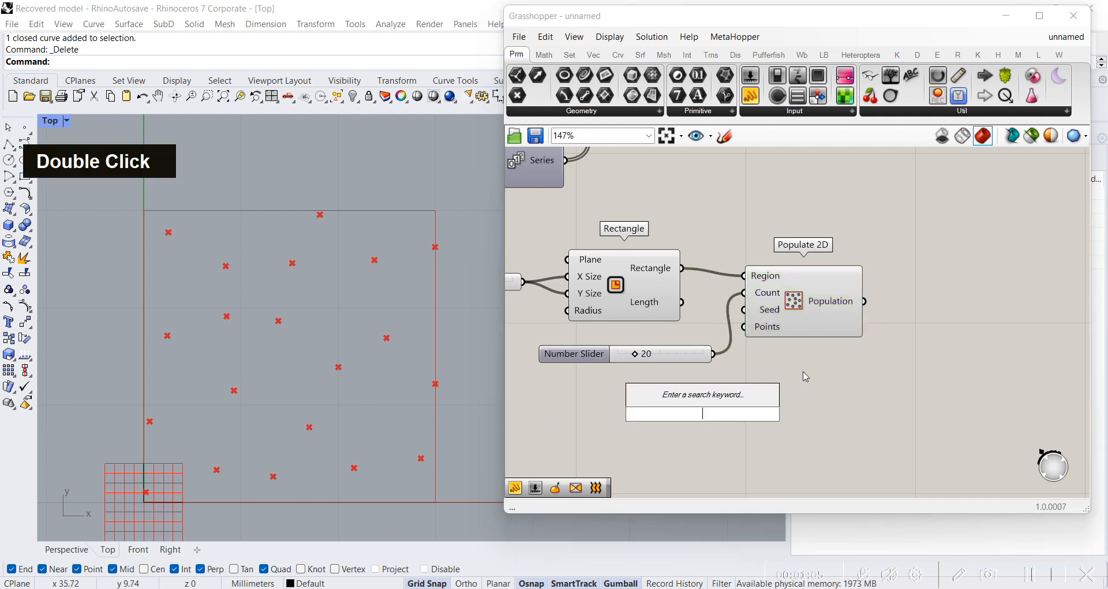
text(evaluate)
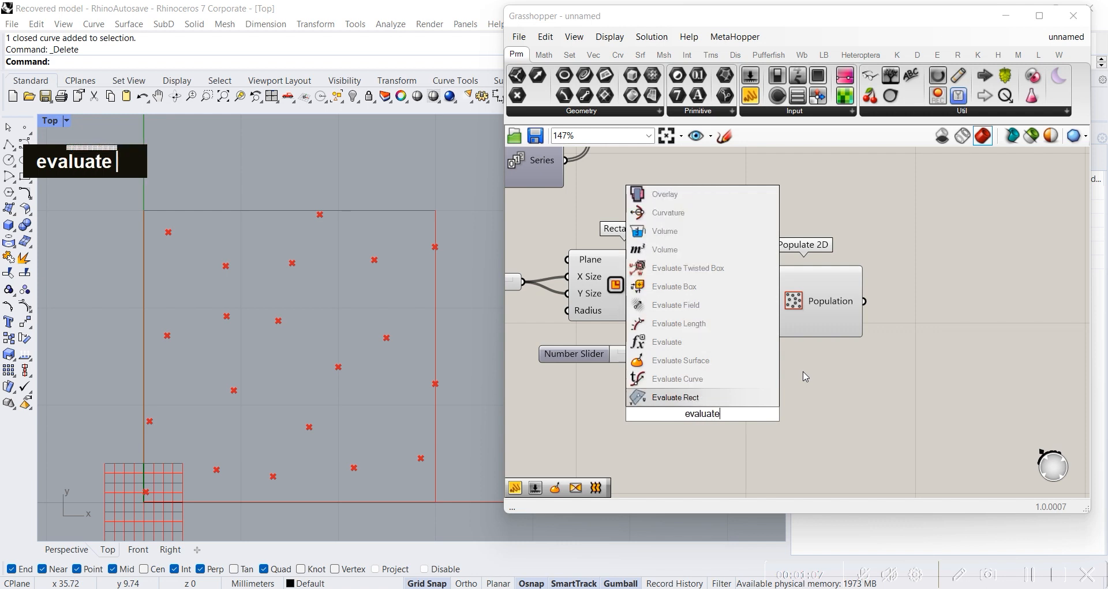
click(730, 376)
drag(698, 406, 924, 418)
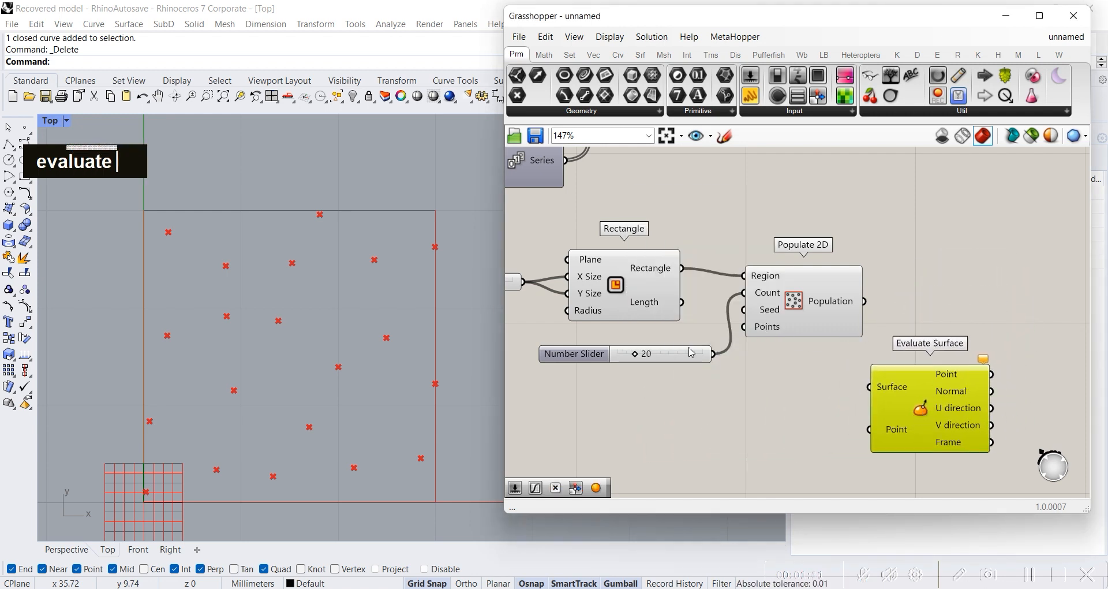
right_drag(884, 387, 832, 329)
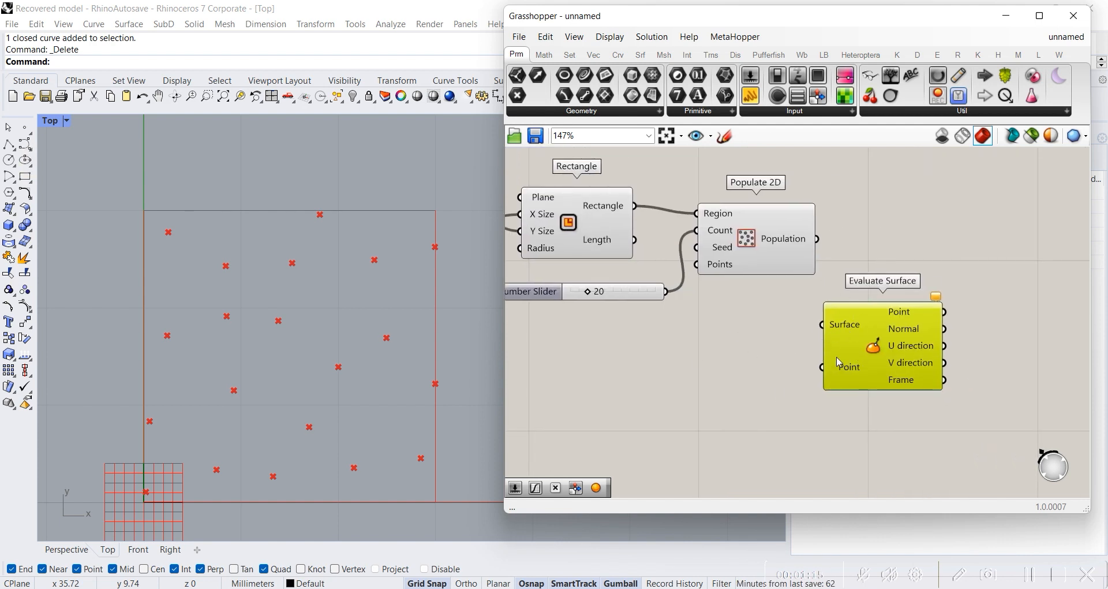
drag(843, 346, 795, 349)
drag(635, 206, 774, 327)
Step: Add an MD Slider beneath the Count slider and connect it to the Point input of Evaluate Surface
double_click(606, 398)
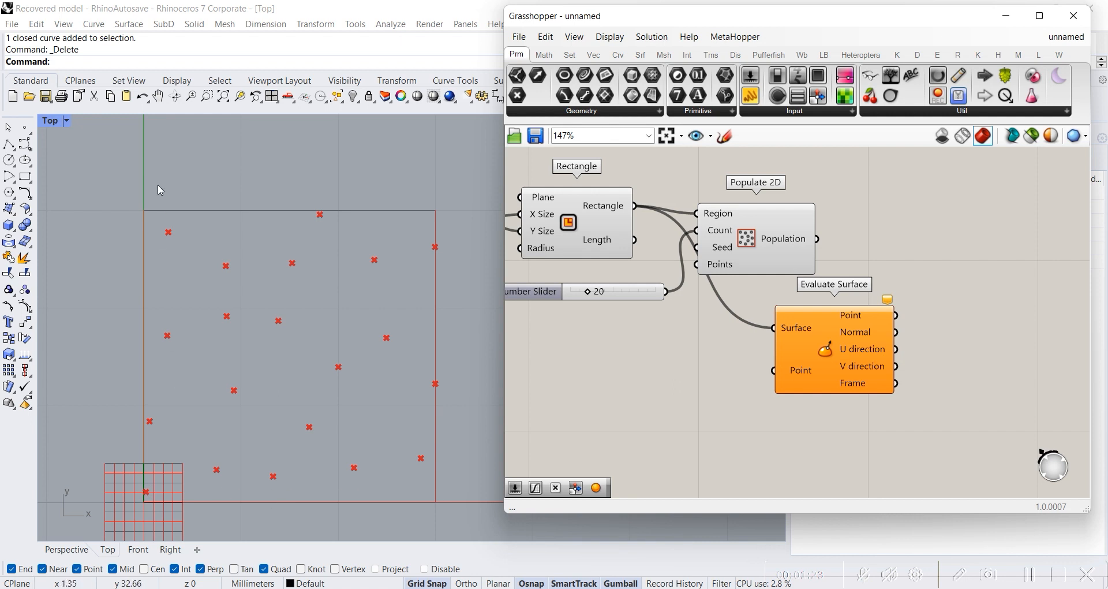
click(534, 299)
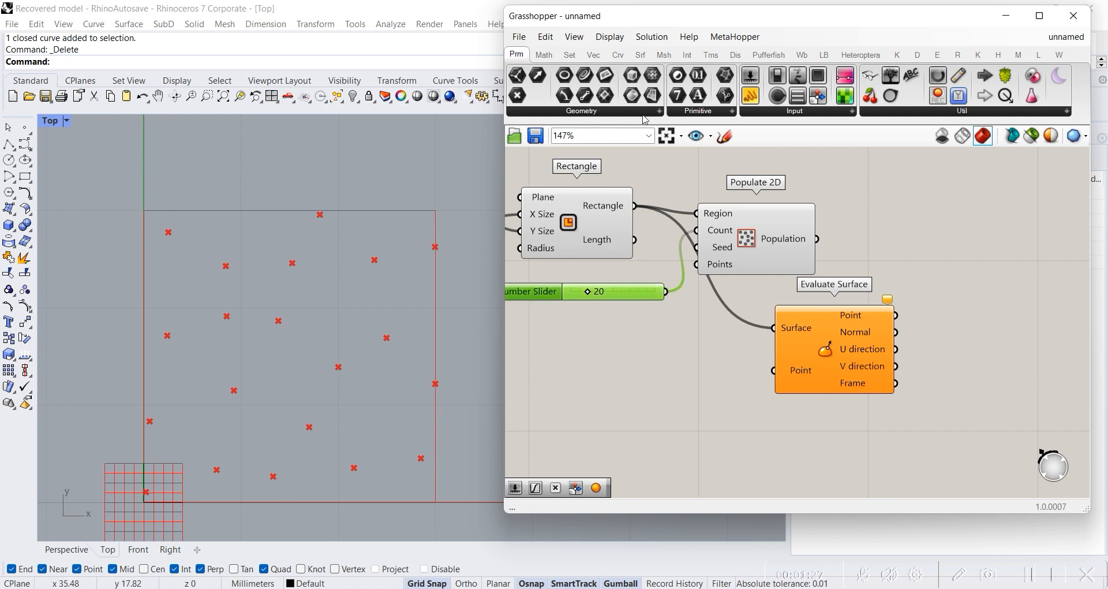
click(782, 111)
drag(776, 198, 636, 388)
click(635, 385)
scroll(753, 369, down, 3)
right_drag(753, 378, 762, 338)
scroll(793, 298, up, 2)
drag(693, 257, 692, 306)
scroll(689, 288, up, 1)
right_drag(782, 388, 739, 337)
drag(739, 337, 782, 261)
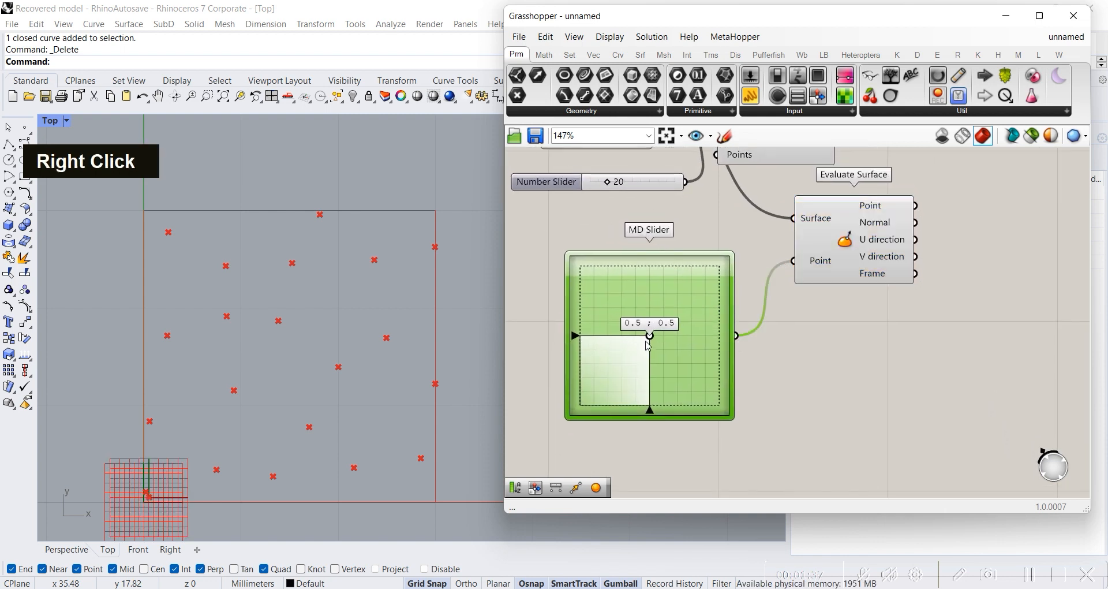
Step: Set the MD Slider to 1.0 ; 1.0 and reparameterize the Surface input of Evaluate Surface
drag(651, 339, 618, 408)
drag(694, 427, 730, 259)
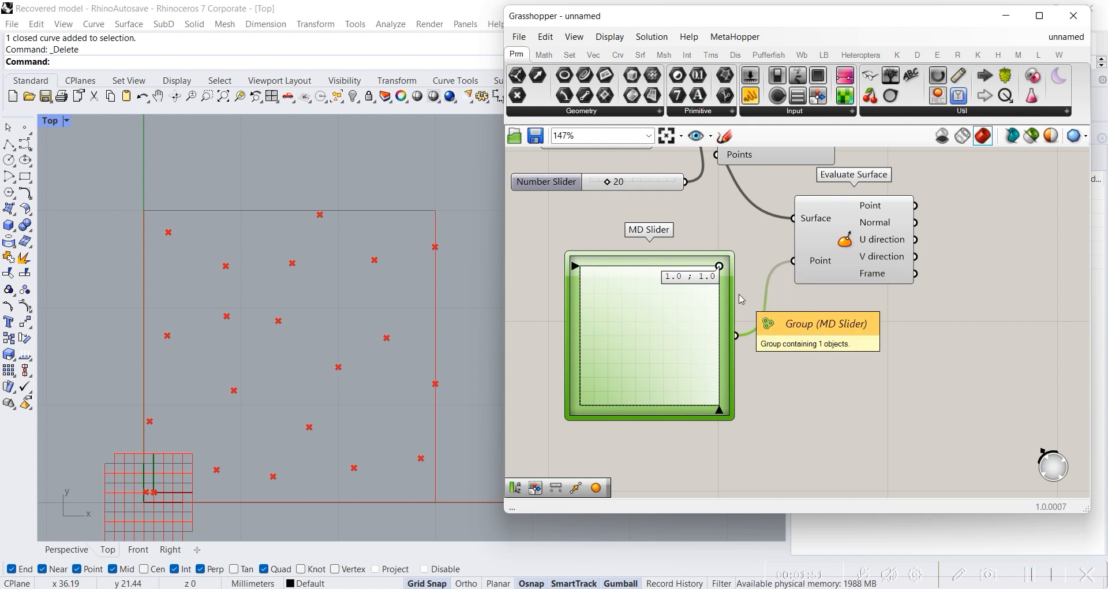
click(854, 251)
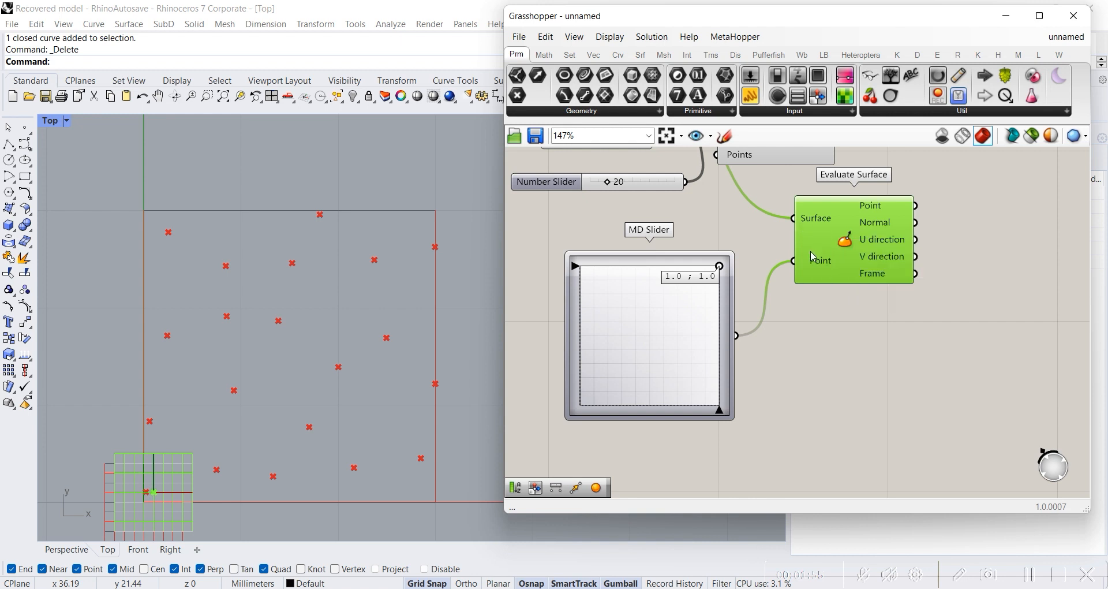
scroll(803, 222, up, 5)
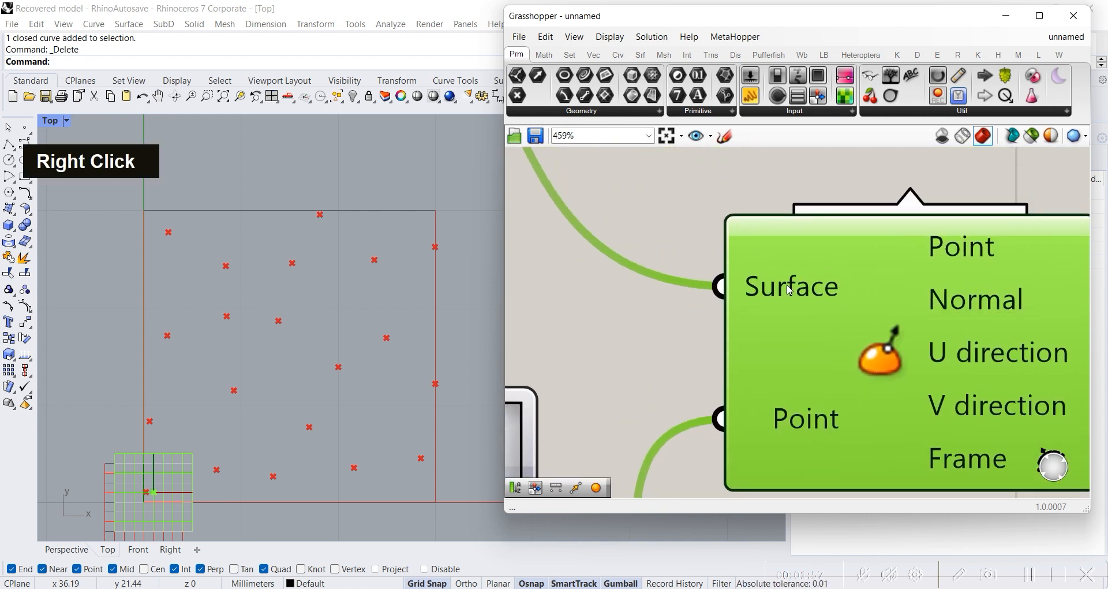
right_click(787, 285)
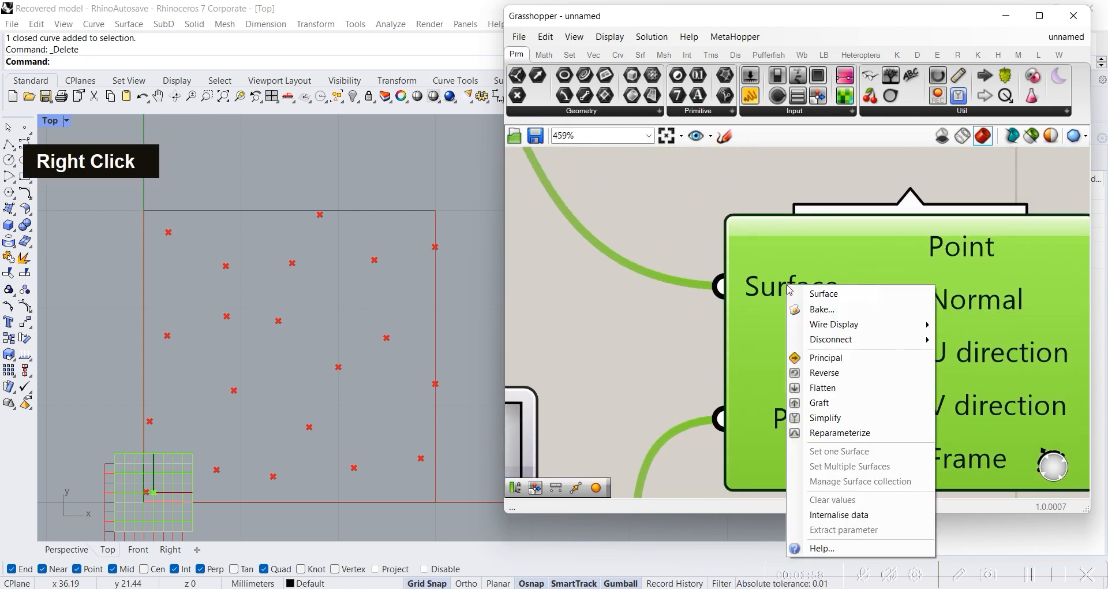
click(892, 434)
scroll(607, 296, down, 4)
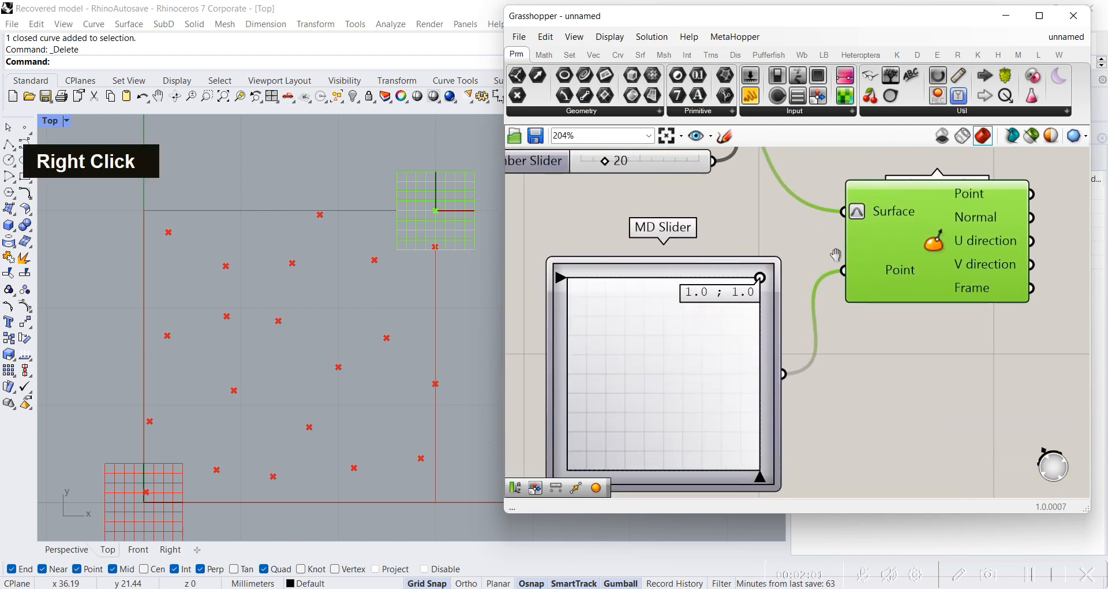
Step: Shift the evaluated point inside the rectangle with the MD Slider, setting its second value to 0.52
right_drag(836, 255, 859, 217)
drag(790, 232, 704, 333)
scroll(880, 314, down, 2)
right_drag(786, 336, 677, 351)
drag(634, 344, 665, 349)
right_drag(791, 354, 725, 362)
drag(585, 386, 599, 354)
click(718, 283)
click(813, 349)
Step: Add a Sphere component and connect the Point output of Evaluate Surface to its Base input
right_drag(798, 277, 719, 352)
double_click(732, 433)
text(sphere)
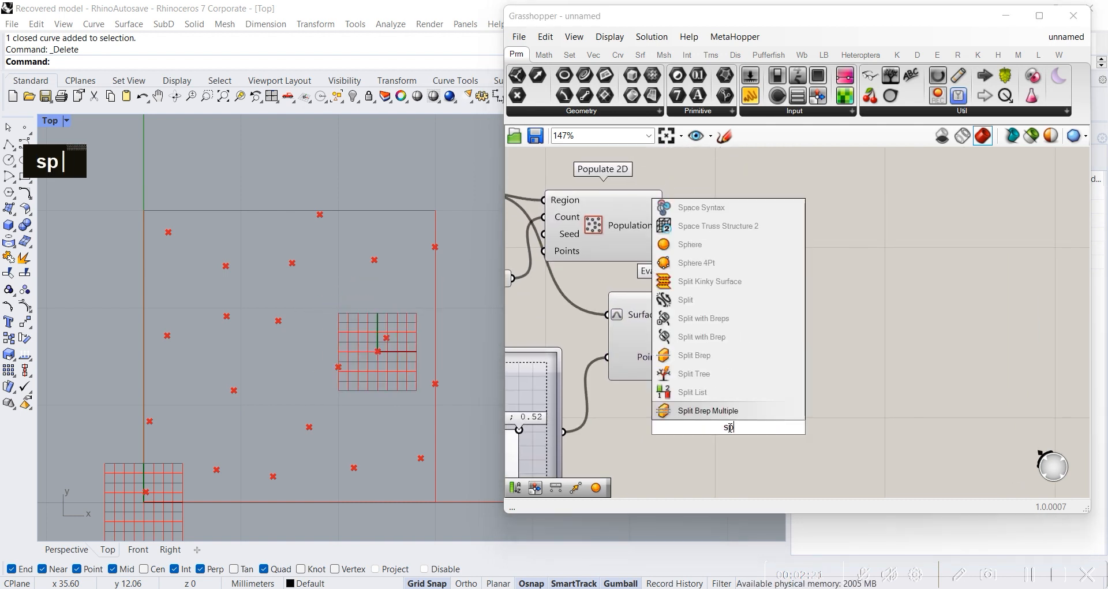
key(Return)
drag(732, 433, 840, 358)
drag(743, 302, 822, 315)
Step: Add a second Sphere component beside Populate 2D and connect the Population output to its Base input
double_click(791, 393)
double_click(743, 212)
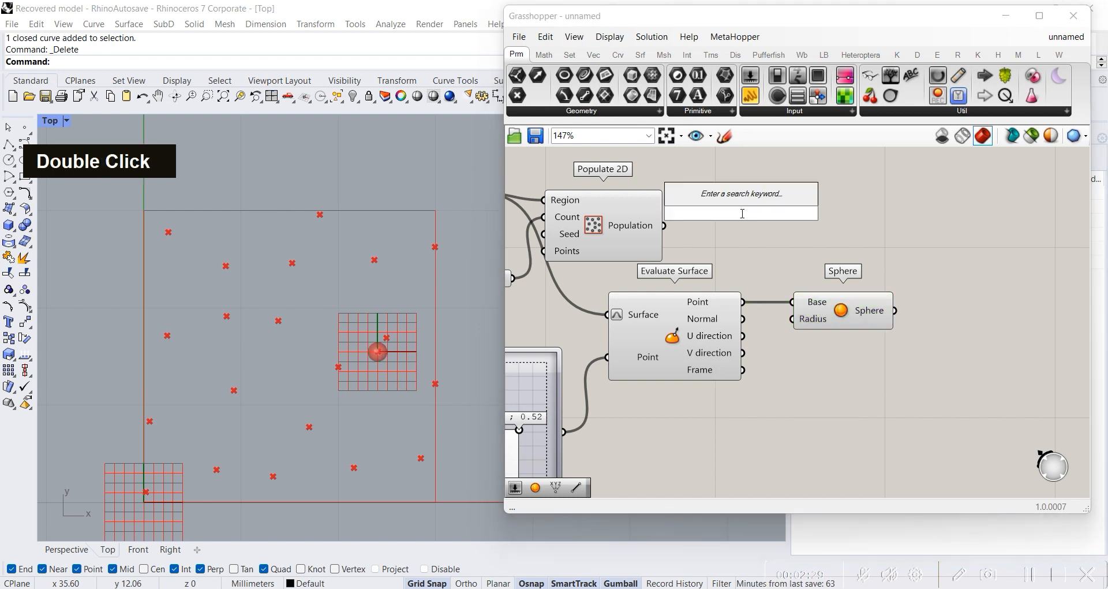
text(speh)
key(Return)
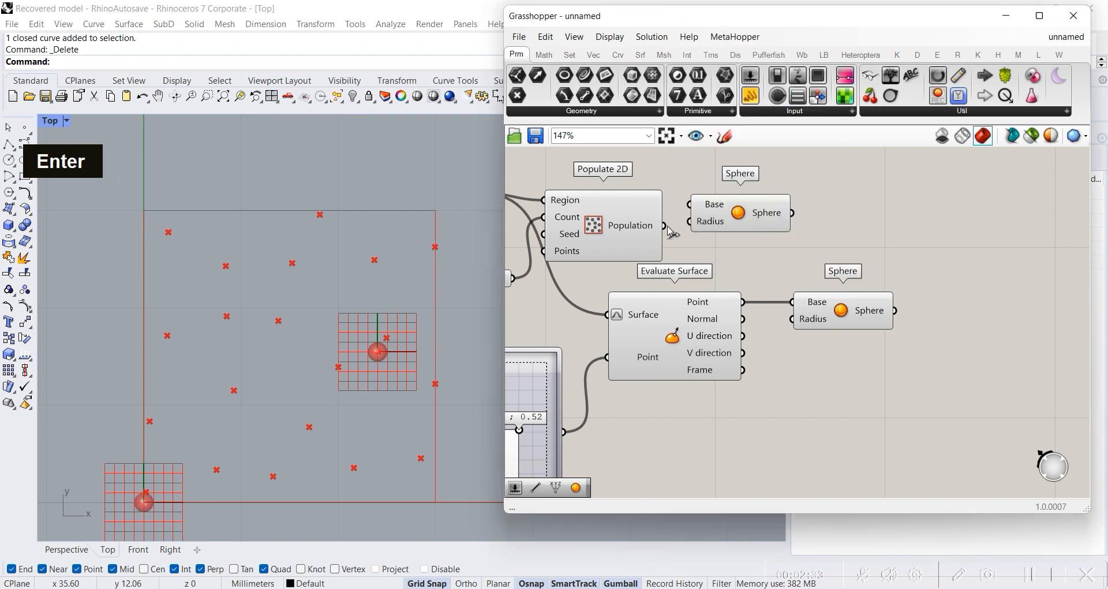
drag(697, 202, 760, 223)
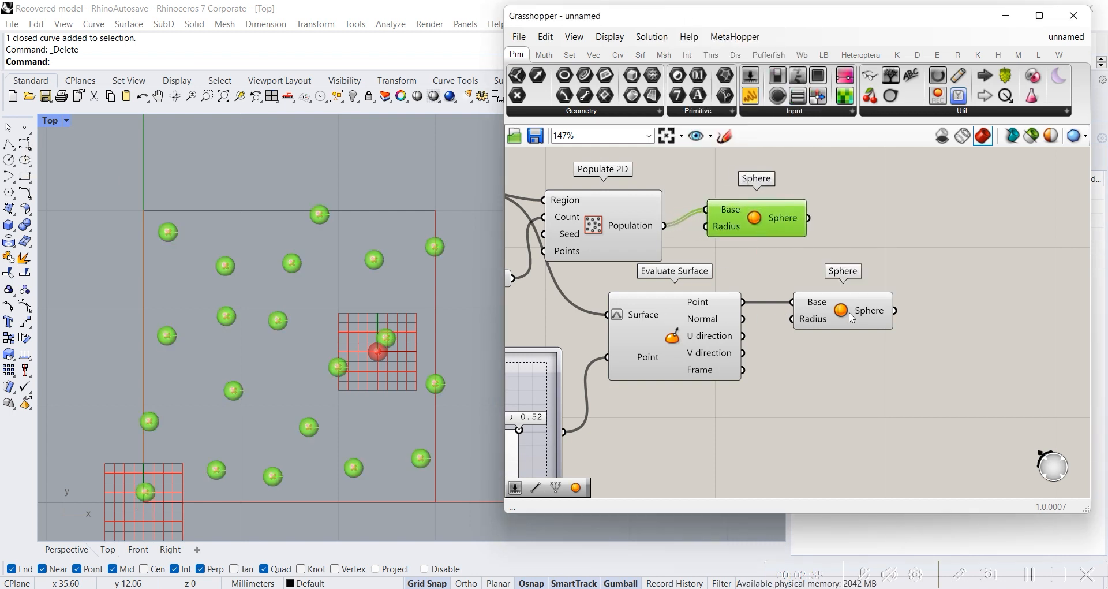
Step: Move the evaluated point's sphere by setting the MD Slider to 0.84 ; 0.21
click(852, 314)
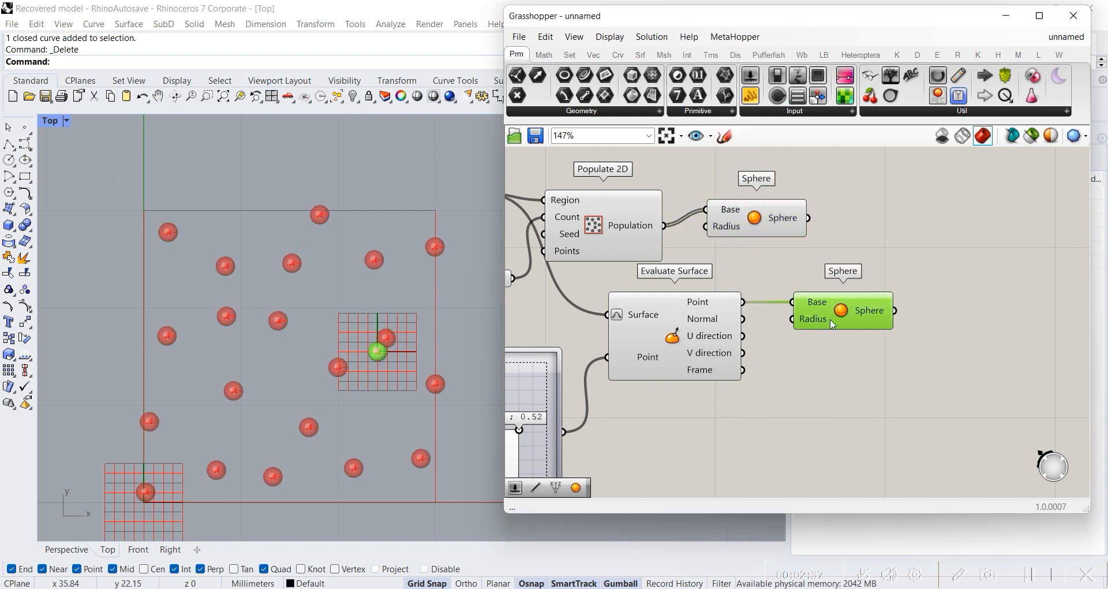
right_drag(521, 430, 618, 400)
drag(617, 400, 623, 443)
click(905, 376)
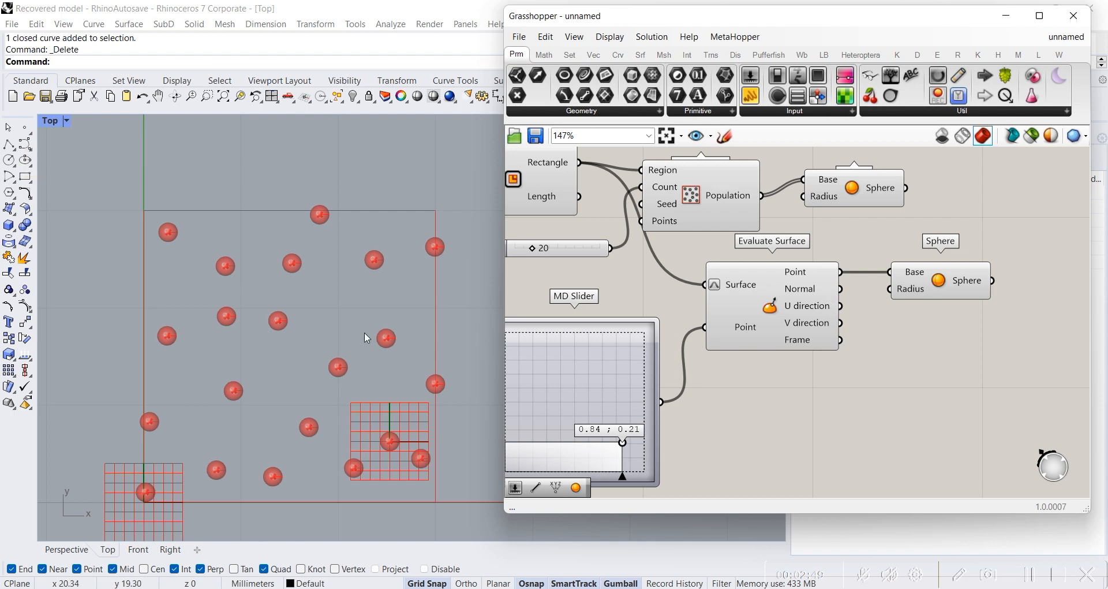
Step: Set the MD Slider to about 0.9 ; 0.7 to place the evaluated point toward the rectangle's upper-right area
right_drag(683, 334, 558, 373)
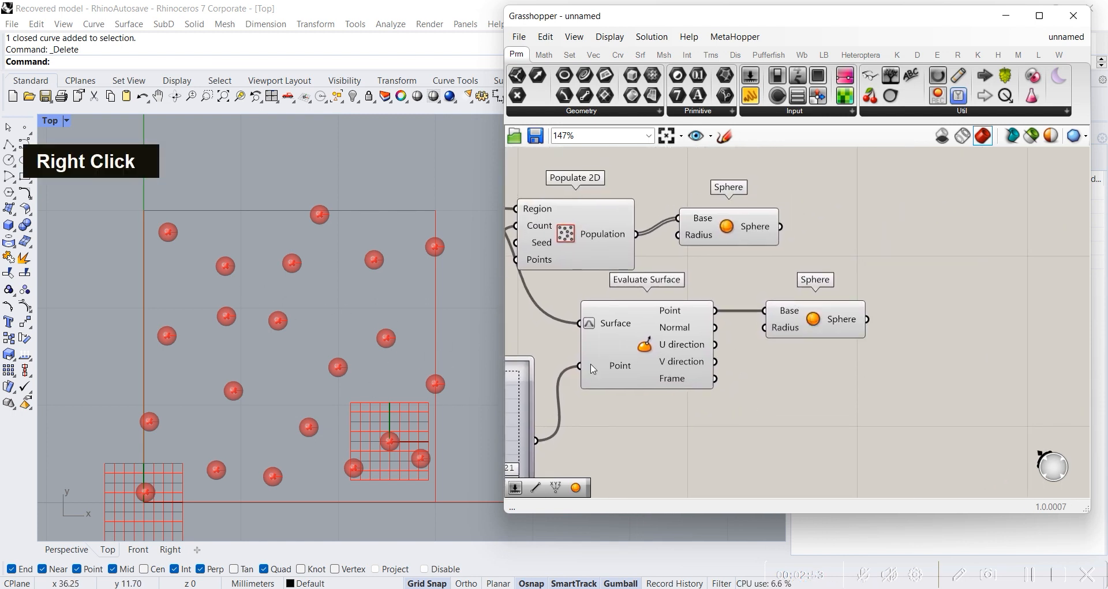
right_drag(614, 417, 742, 375)
drag(624, 437, 633, 371)
scroll(538, 277, down, 2)
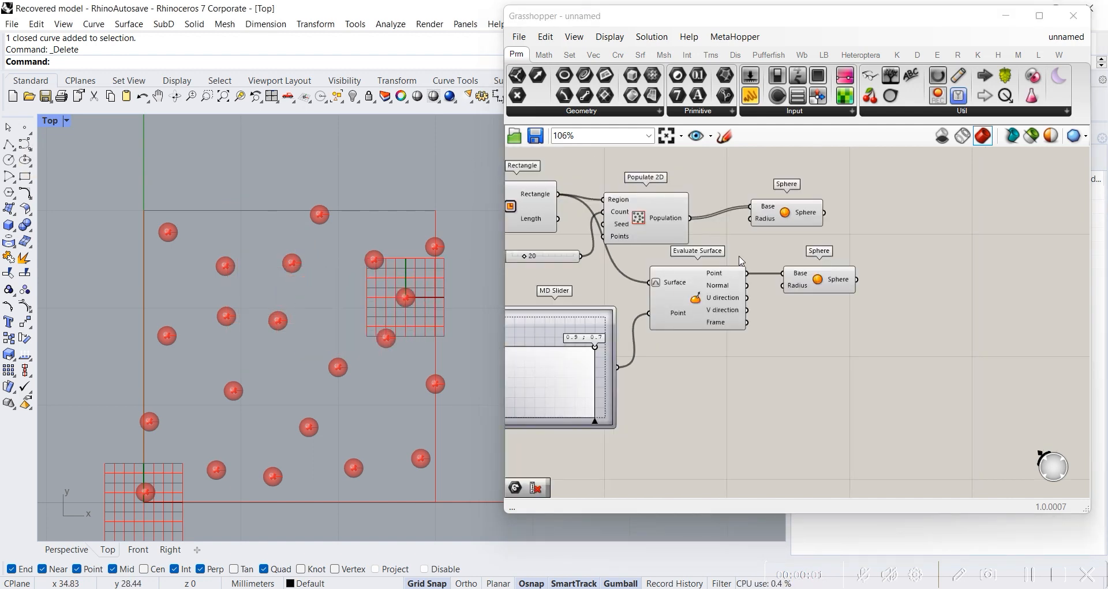
Step: Line up Populate 2D and its Sphere above Evaluate Surface and the other Sphere
right_drag(754, 261, 673, 340)
drag(563, 294, 611, 283)
drag(719, 295, 747, 295)
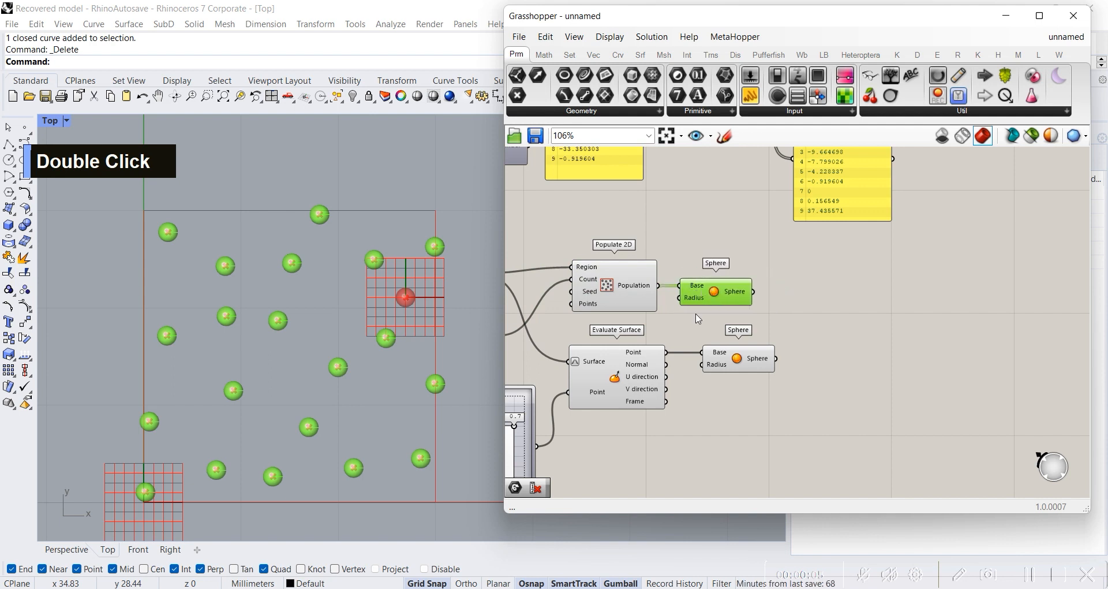
Step: Select the Populate 2D and Evaluate Surface components in turn to compare the populated points with the evaluated point
click(623, 378)
click(715, 363)
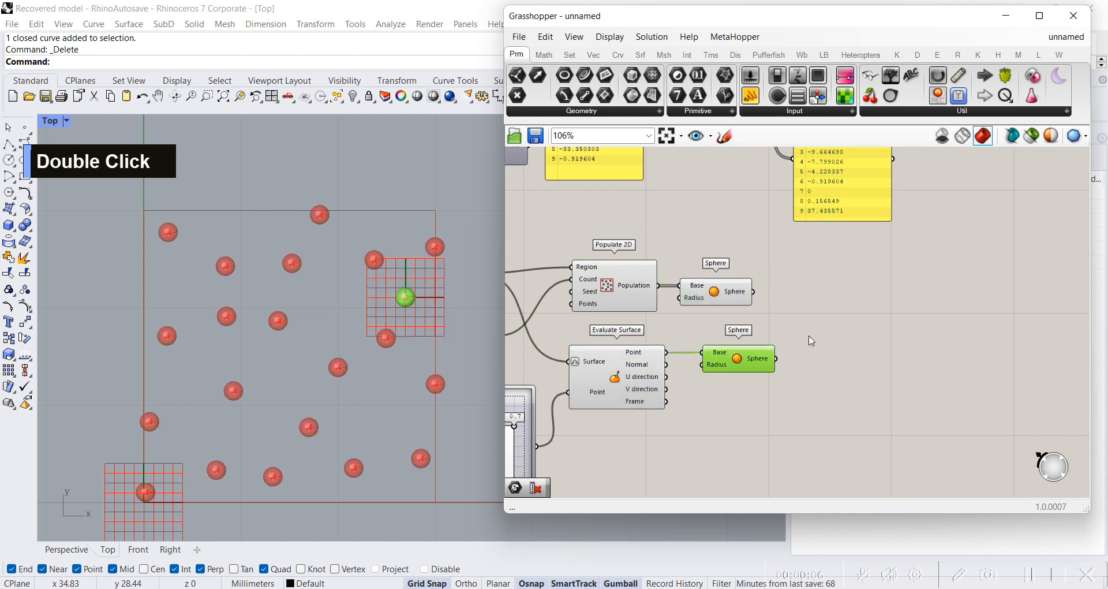
click(631, 349)
click(633, 293)
click(638, 385)
click(632, 301)
click(635, 374)
Step: Add a Distance component, connecting Population to Point A and the Evaluate Surface Point output to Point B
scroll(745, 346, up, 3)
double_click(837, 300)
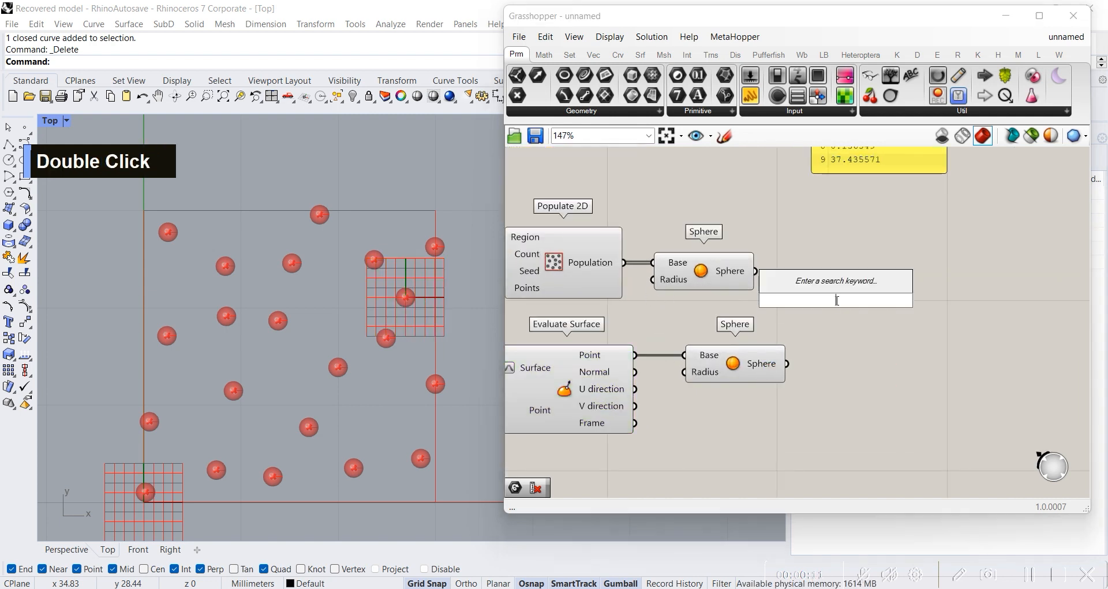
text(distance)
key(Return)
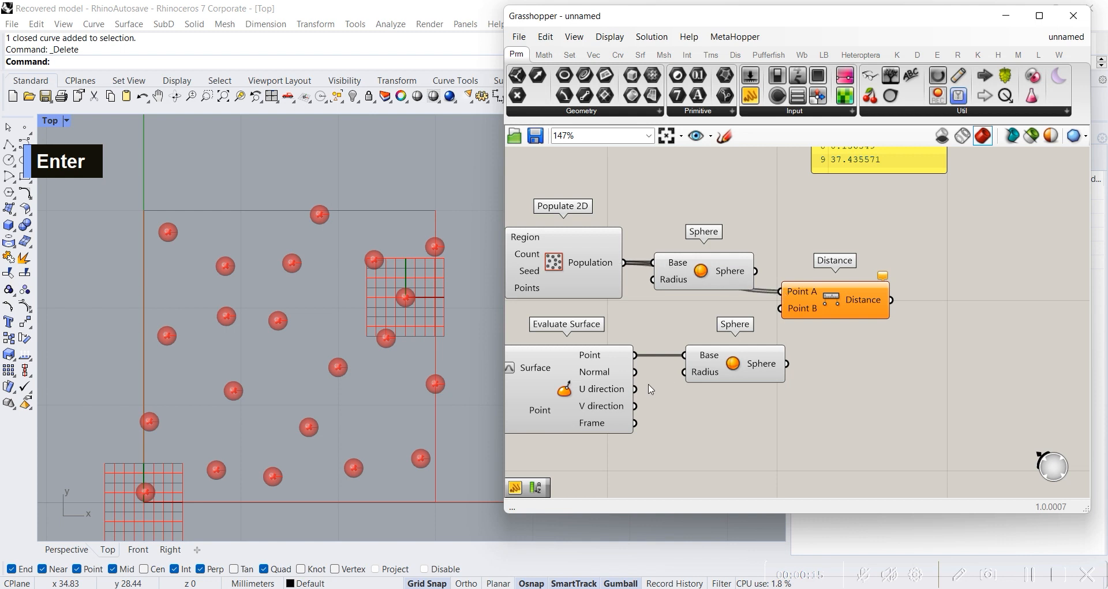
drag(672, 342, 781, 308)
drag(864, 300, 863, 286)
Step: Add a Panel beside the Distance component and connect the Distance output to it
double_click(892, 334)
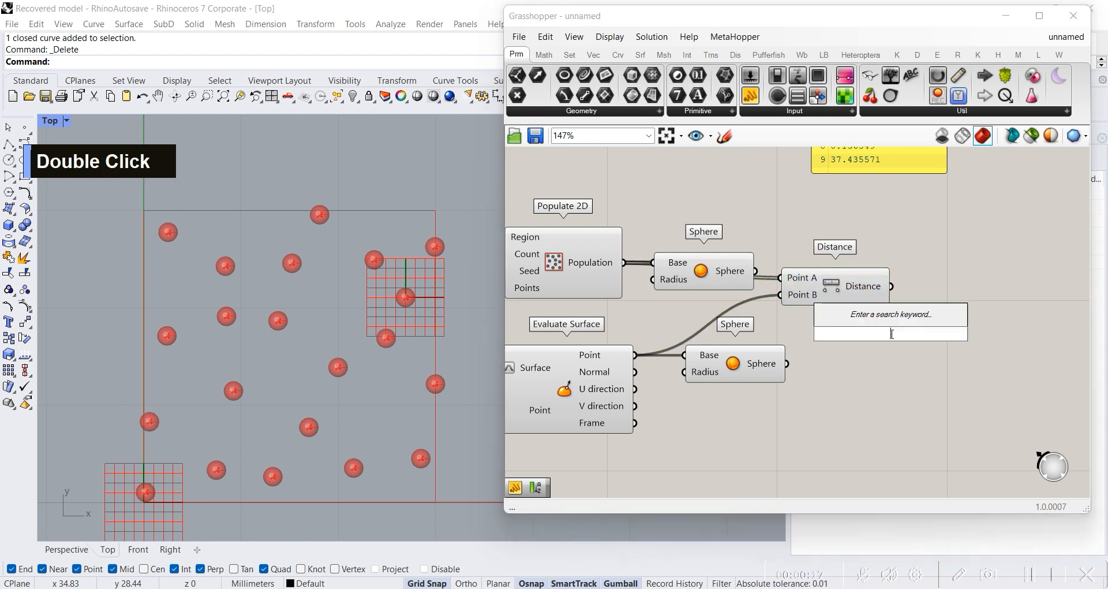
text(PANEL)
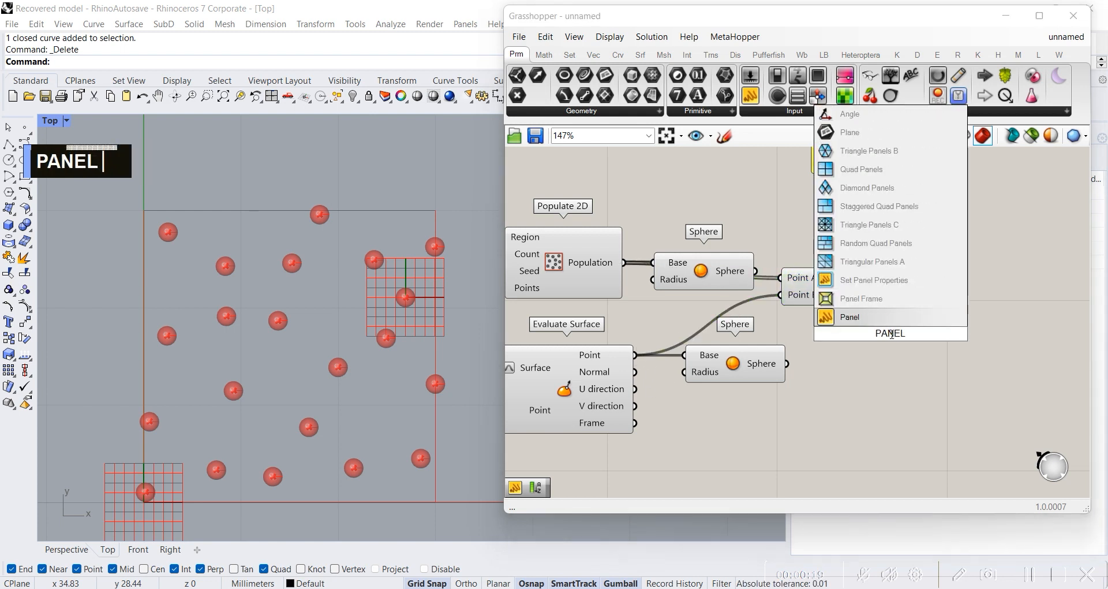
double_click(901, 317)
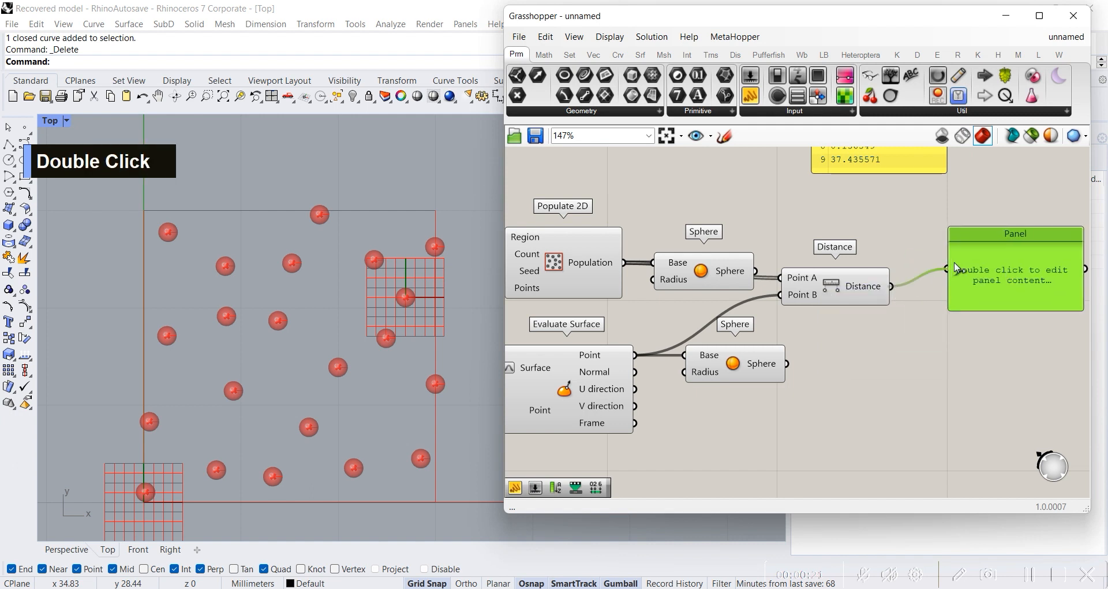
drag(956, 268, 948, 268)
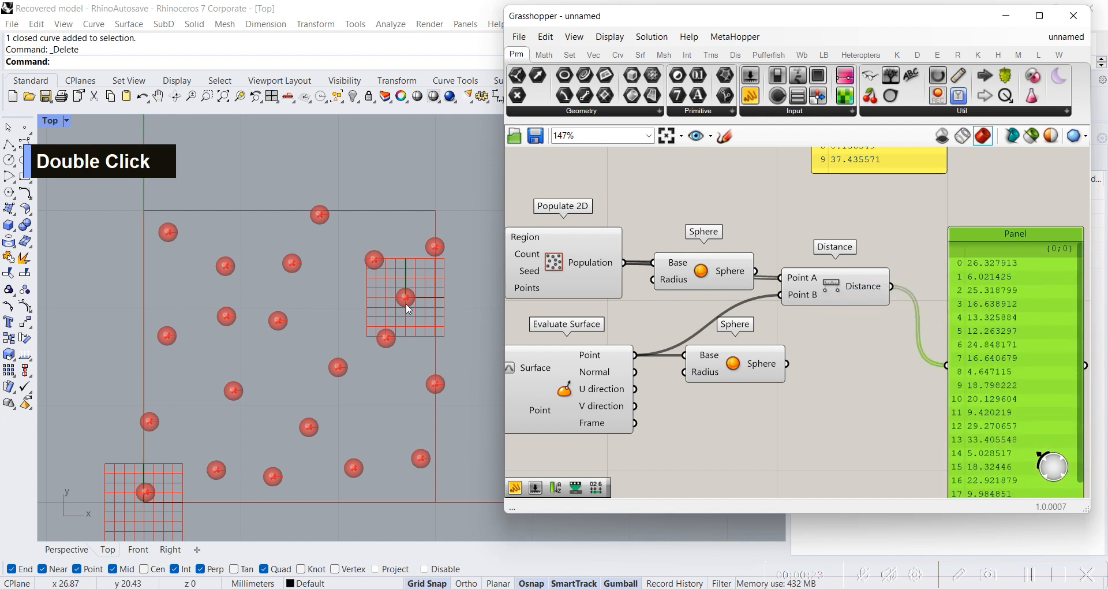
Step: Check both Spheres, move the distance Panel beside the MD Slider and set the slider to 0.55 ; 0.64
click(694, 273)
click(715, 363)
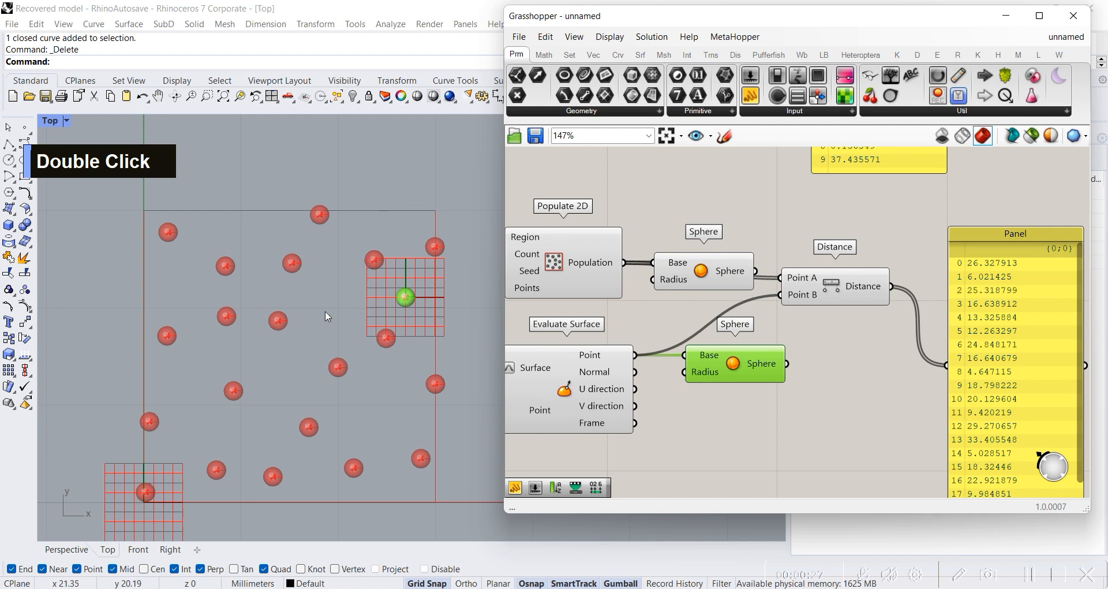
right_drag(695, 396, 921, 341)
drag(651, 404, 636, 450)
right_drag(957, 345, 798, 281)
scroll(797, 281, down, 2)
right_drag(766, 314, 828, 303)
drag(1047, 241, 696, 320)
scroll(614, 354, up, 2)
drag(615, 353, 603, 304)
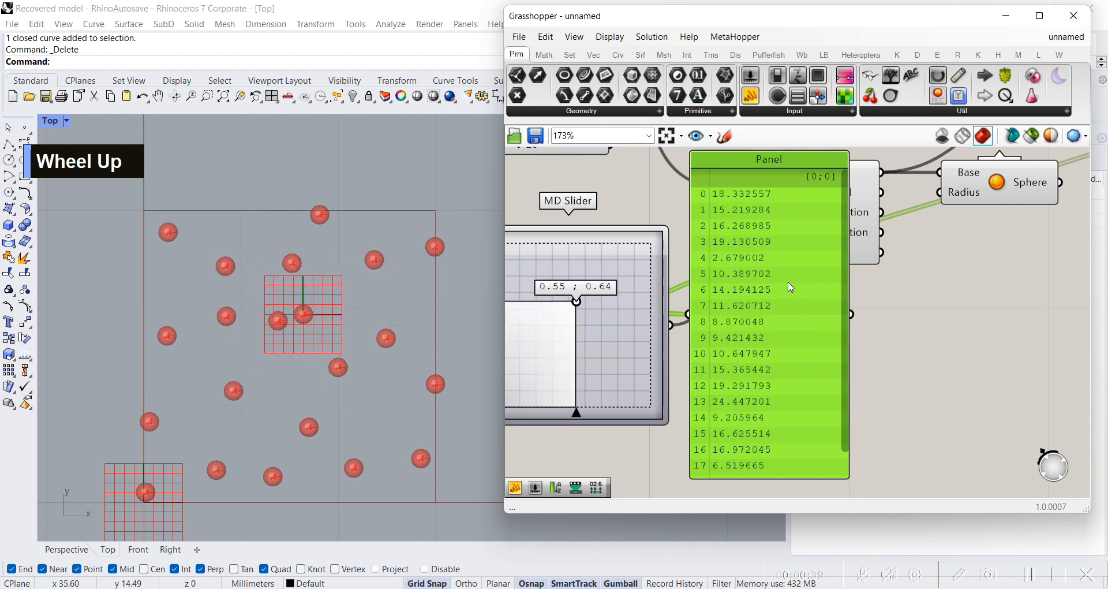
Step: Move the distance Panel back to its place beside the Distance component
scroll(786, 287, down, 1)
scroll(908, 274, down, 2)
right_drag(900, 269, 674, 307)
drag(590, 337, 928, 207)
click(832, 238)
right_drag(832, 238, 686, 309)
scroll(768, 272, up, 4)
scroll(770, 273, down, 3)
drag(782, 276, 778, 298)
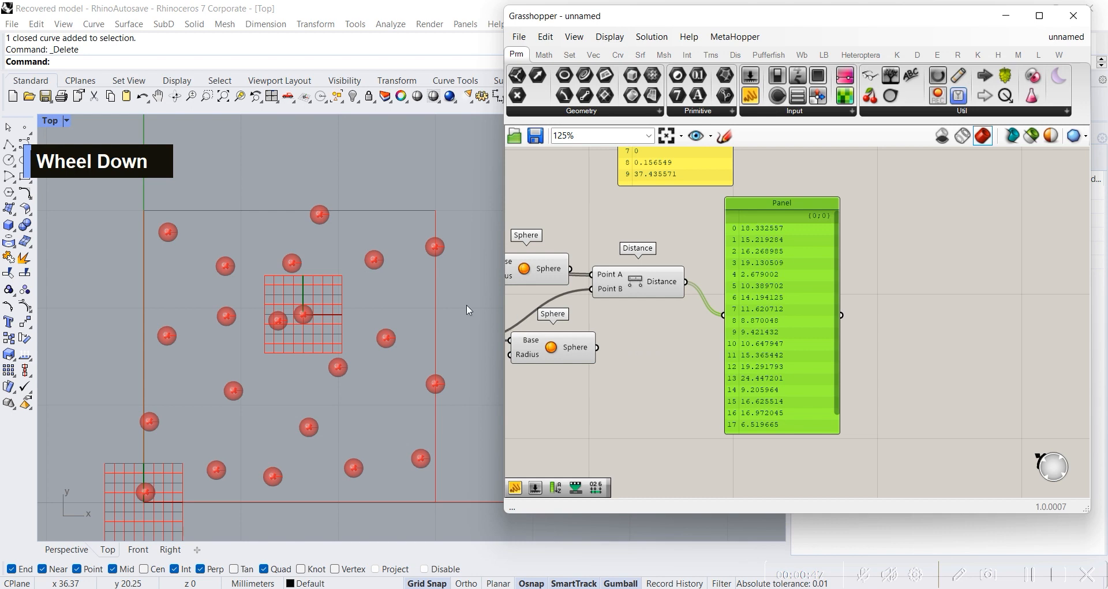
Step: Set the MD Slider to 0.65 ; 0.64 and check the recalculated distances in the Panel
right_drag(582, 385, 623, 358)
scroll(750, 349, down, 3)
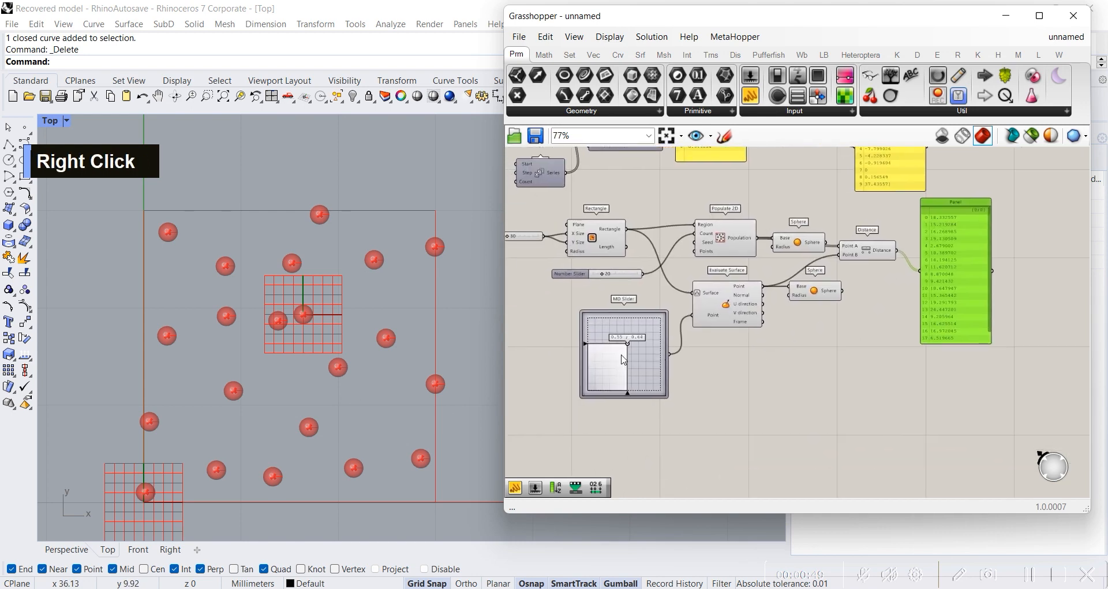
scroll(623, 359, up, 3)
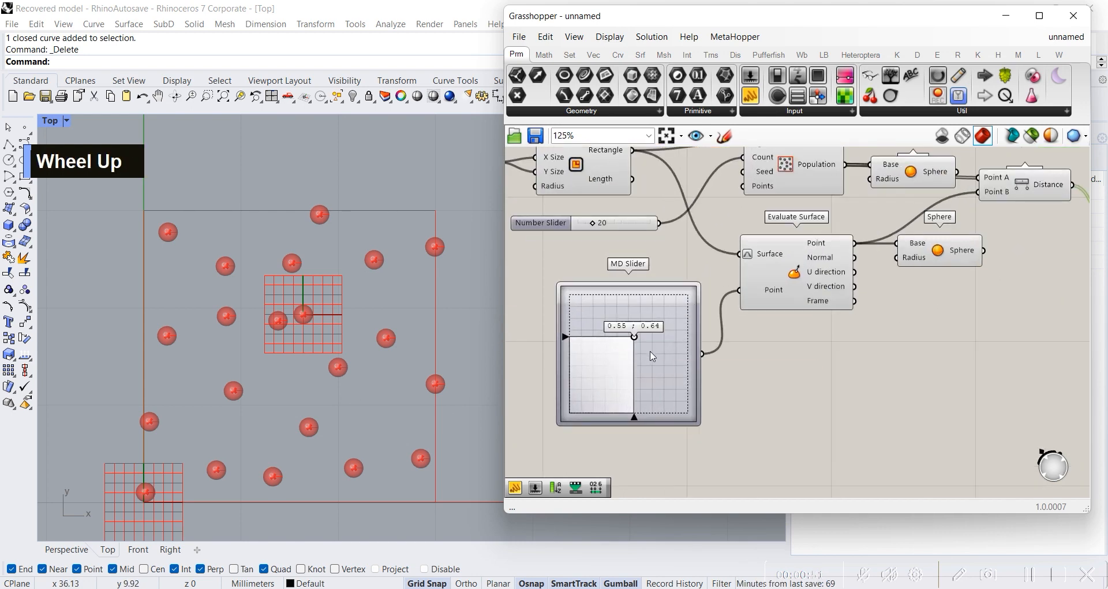
scroll(631, 357, up, 2)
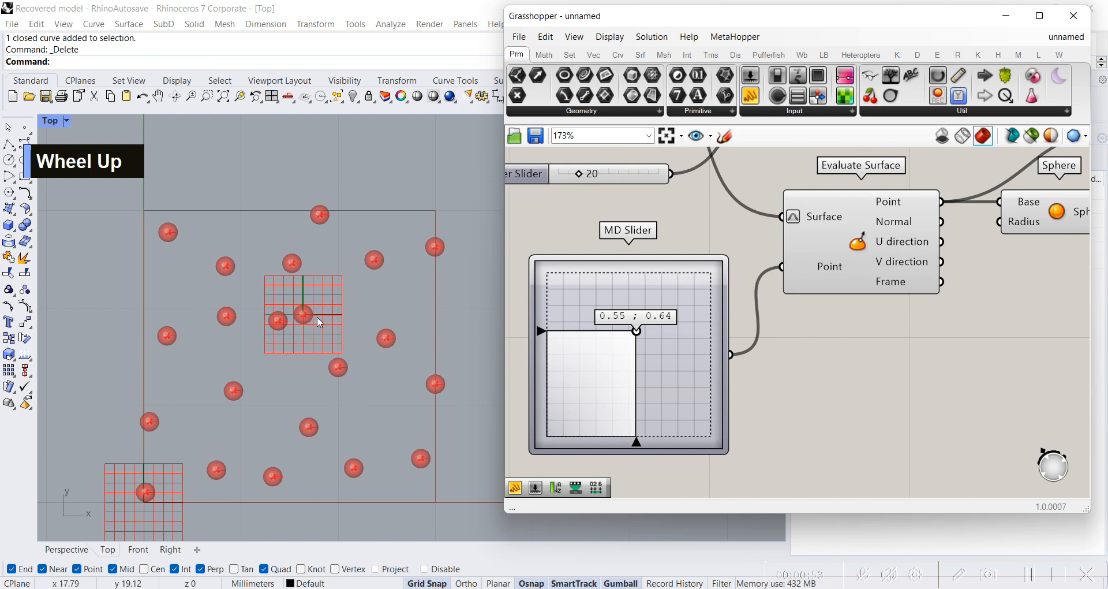
mouse_move(635, 340)
mouse_down()
mouse_move(650, 348)
mouse_move(653, 335)
mouse_up()
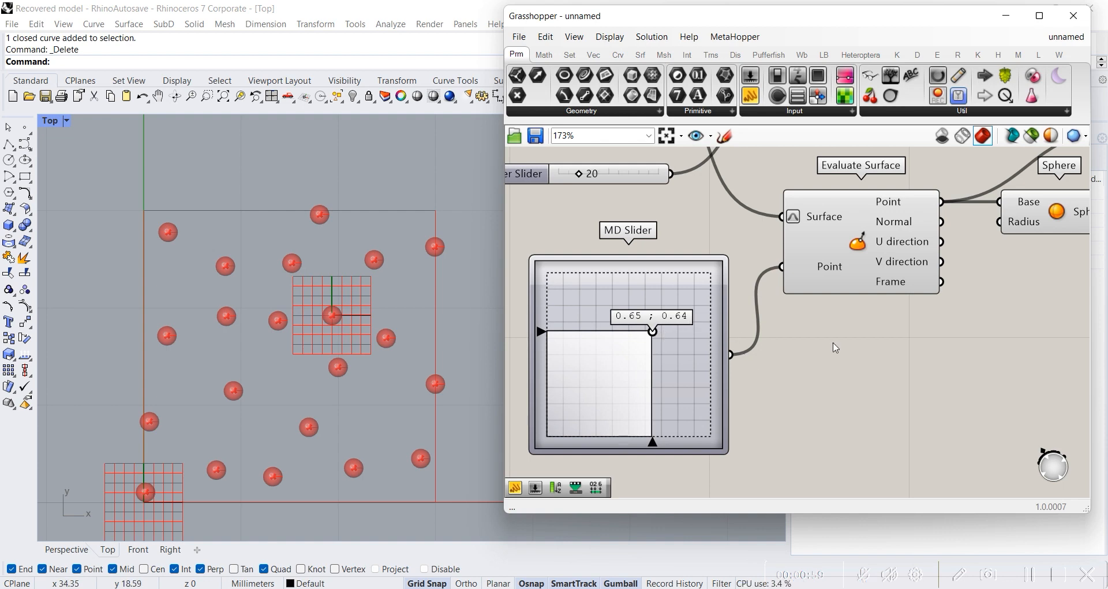
scroll(868, 336, down, 4)
right_drag(1071, 254, 764, 358)
scroll(875, 276, up, 3)
drag(764, 357, 759, 313)
click(886, 259)
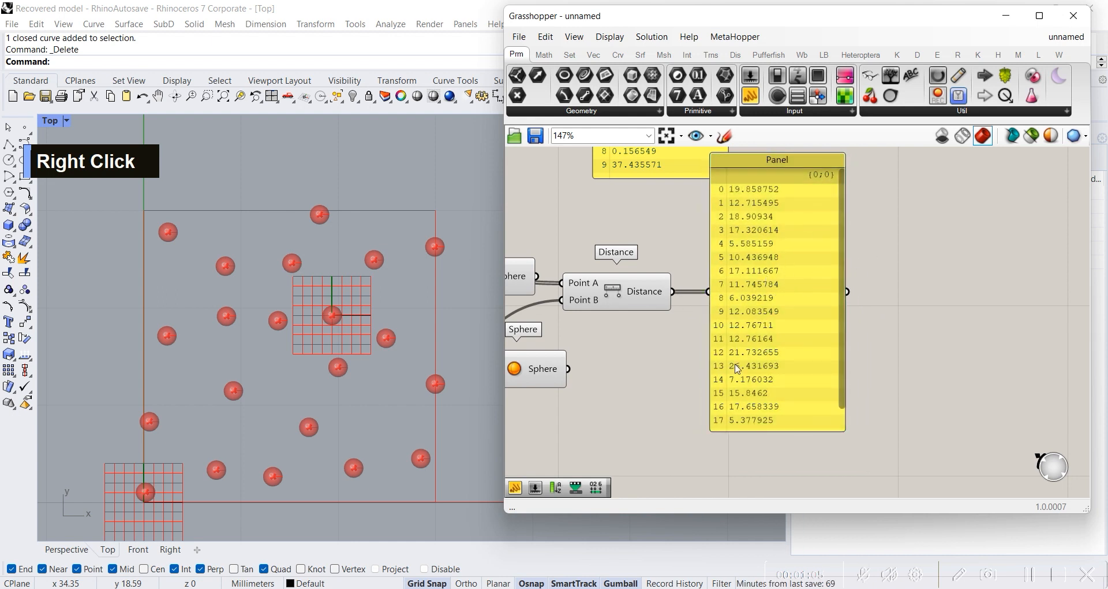
Step: Add a Sort List component beside the distance Panel and connect the Panel output to its Keys input
double_click(909, 323)
text(sort list)
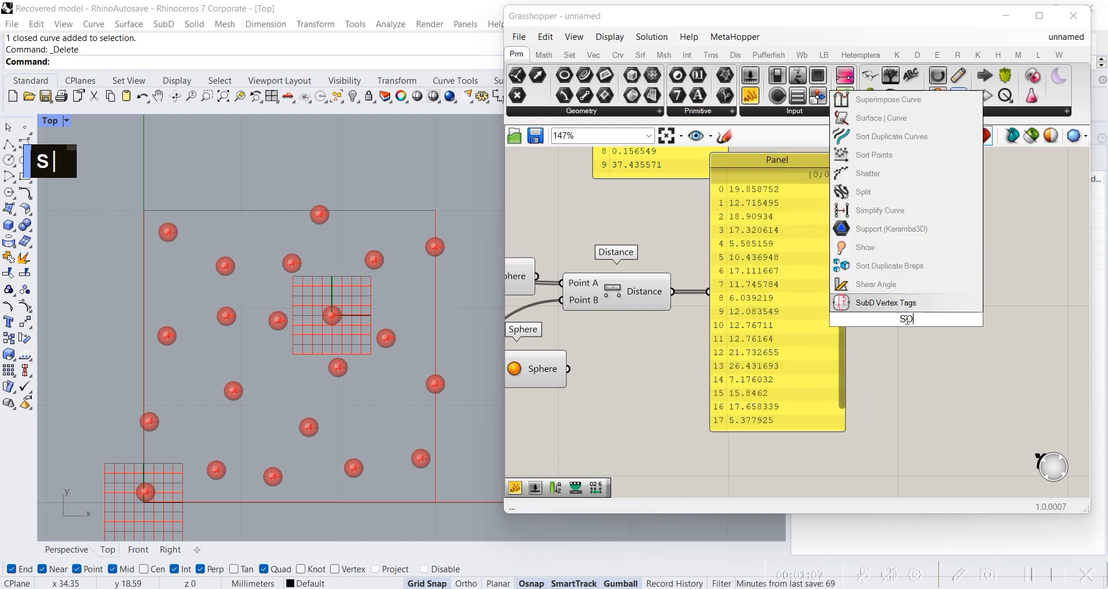
key(Return)
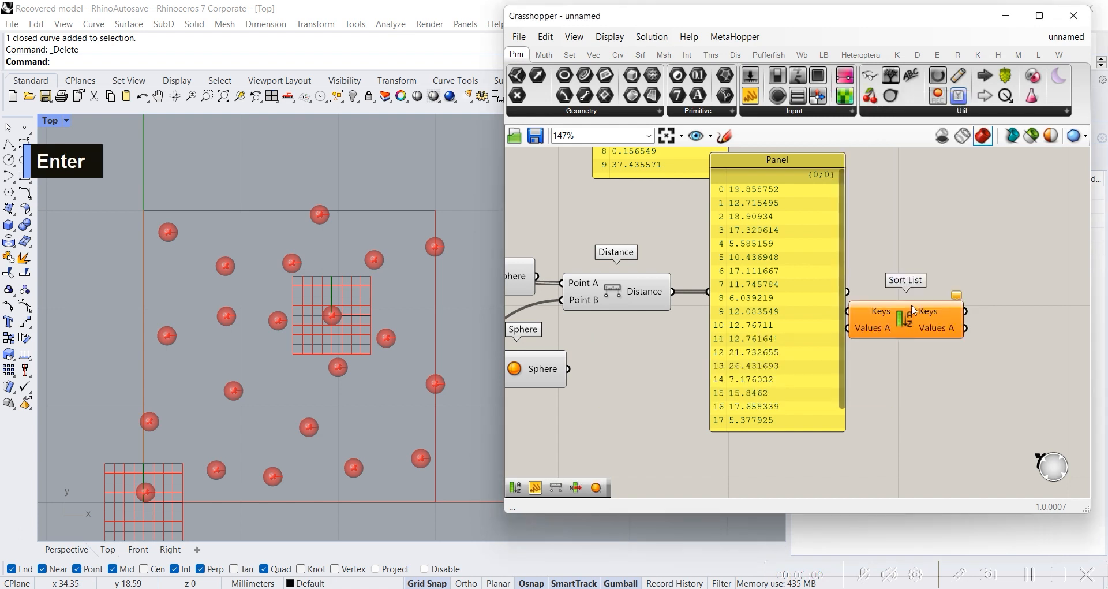
drag(900, 325, 942, 306)
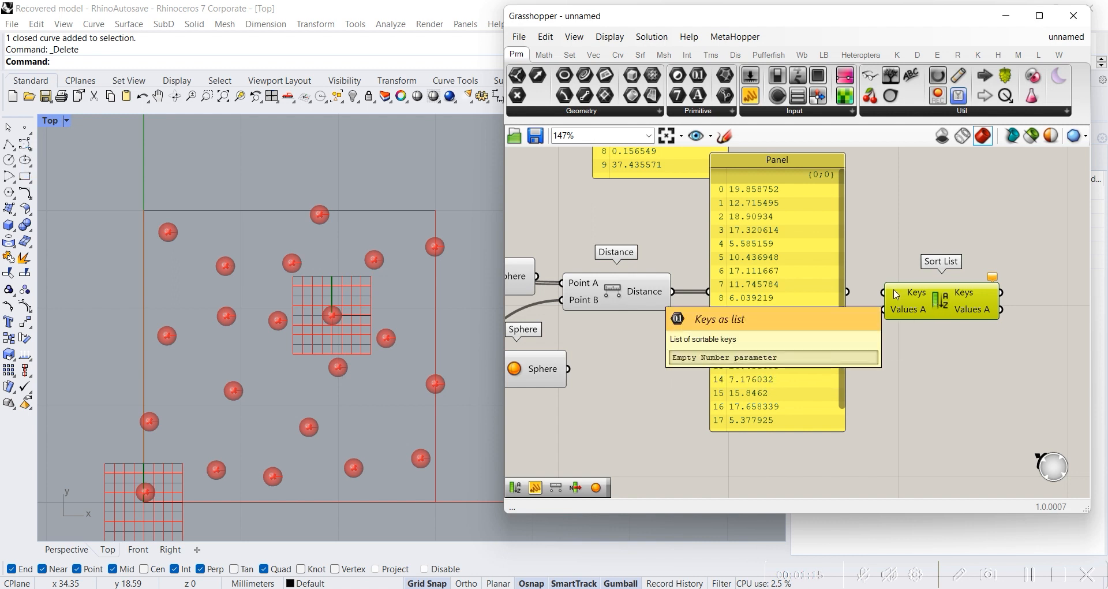
mouse_move(927, 313)
mouse_down()
mouse_move(937, 309)
mouse_move(923, 299)
mouse_up()
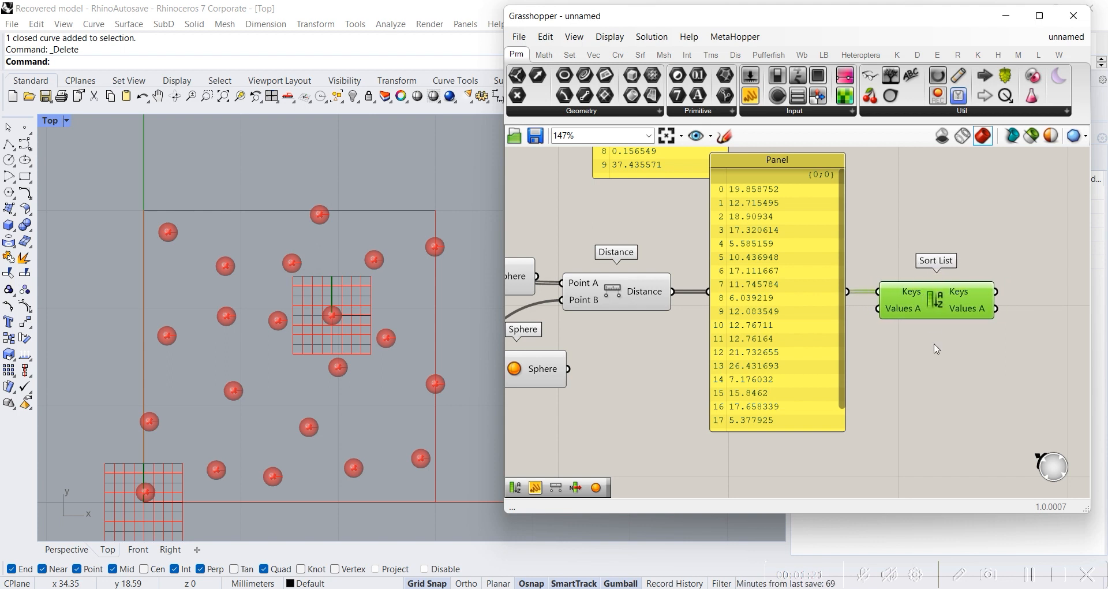
Step: Add a Panel beside Sort List, connect the sorted Keys output to it and enlarge it to list all values
double_click(938, 354)
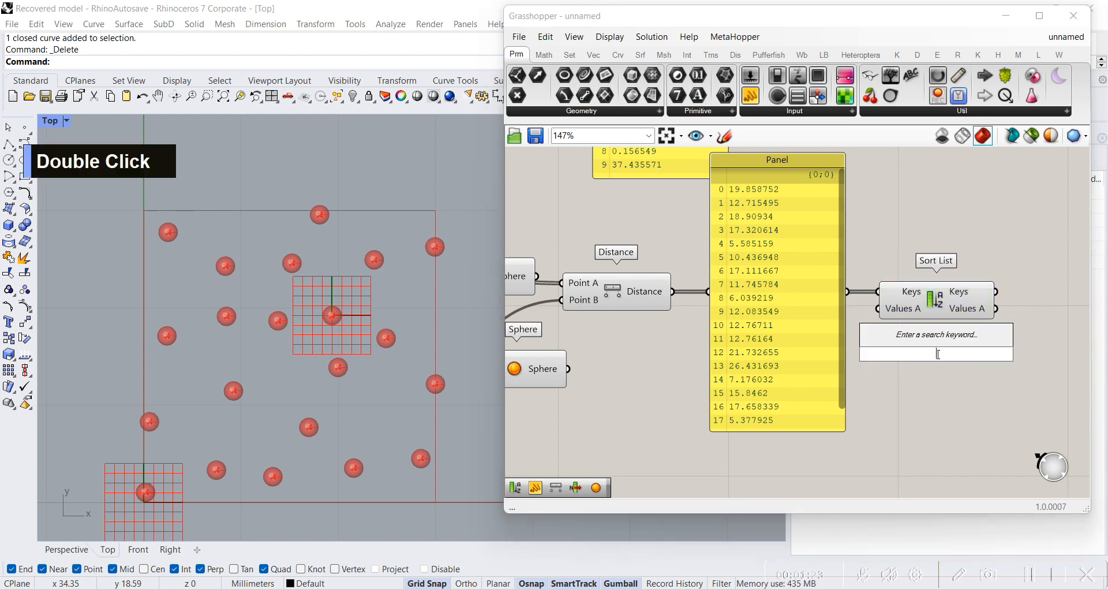
text(KE)
key(BackSpace)
key(BackSpace)
text(PANE)
key(Return)
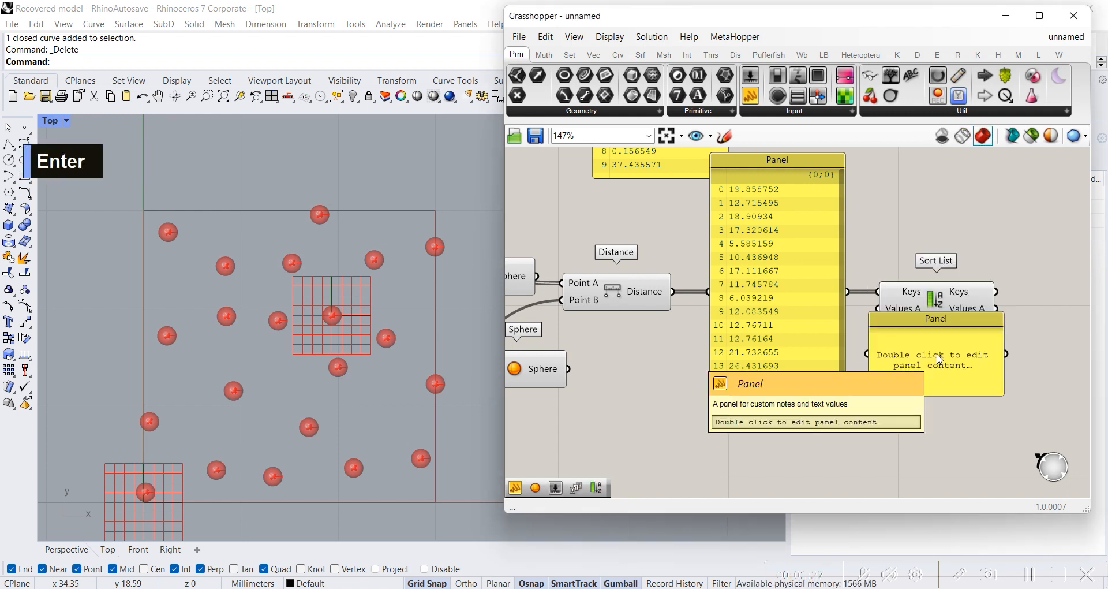
drag(935, 378, 1030, 243)
drag(1001, 286, 997, 292)
right_drag(1024, 326, 883, 325)
drag(873, 245, 1010, 494)
right_drag(841, 443, 890, 420)
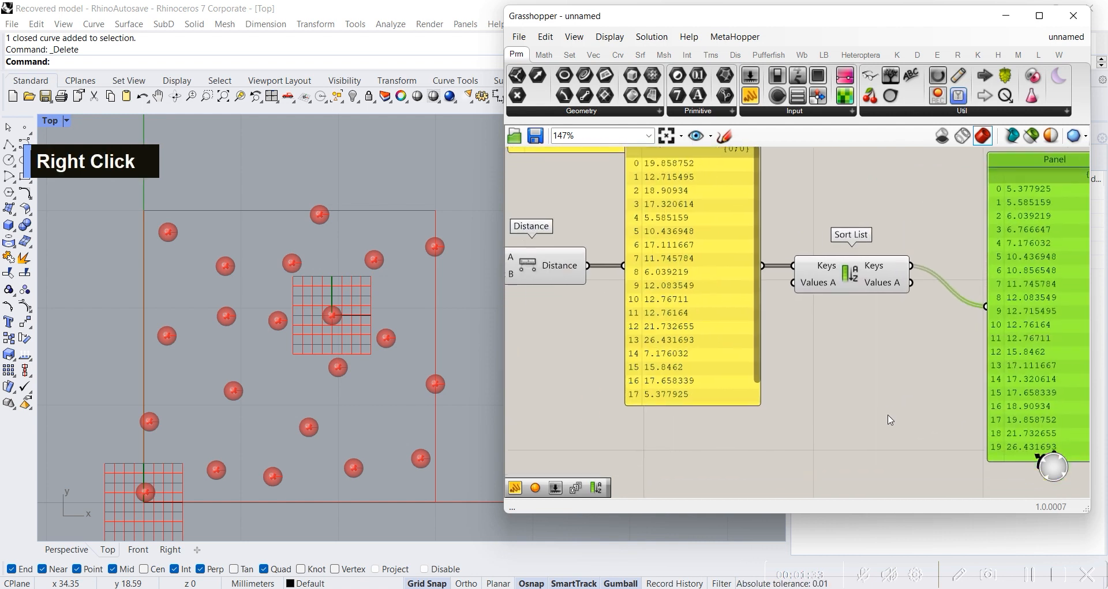
Step: Move the sorted-keys Panel beside the MD Slider and shift the slider point slightly to reposition the evaluated point
mouse_move(745, 343)
right_down()
mouse_move(870, 339)
mouse_move(737, 338)
right_up()
scroll(737, 337, down, 3)
drag(952, 336, 679, 371)
right_drag(624, 420, 1023, 341)
drag(999, 301, 831, 341)
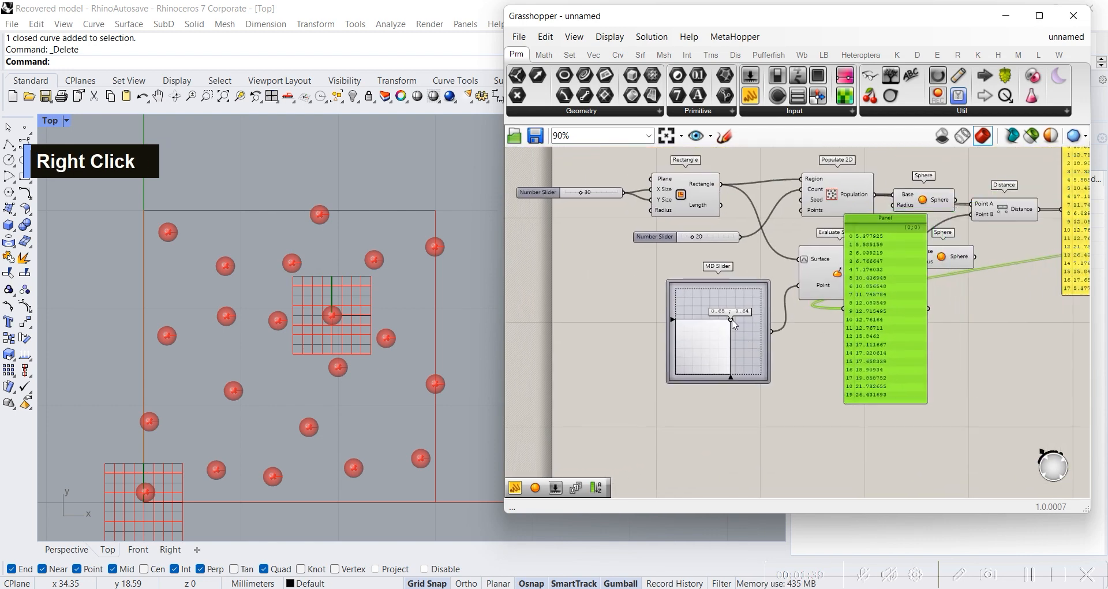
scroll(735, 327, up, 3)
mouse_move(732, 323)
mouse_down()
mouse_move(711, 349)
mouse_move(732, 332)
mouse_move(713, 299)
mouse_move(751, 283)
mouse_move(757, 300)
mouse_move(727, 330)
mouse_up()
Step: Return the sorted-keys Panel to its place beside the Sort List component
right_drag(899, 283, 632, 288)
scroll(660, 321, down, 3)
drag(662, 321, 1057, 220)
click(1005, 245)
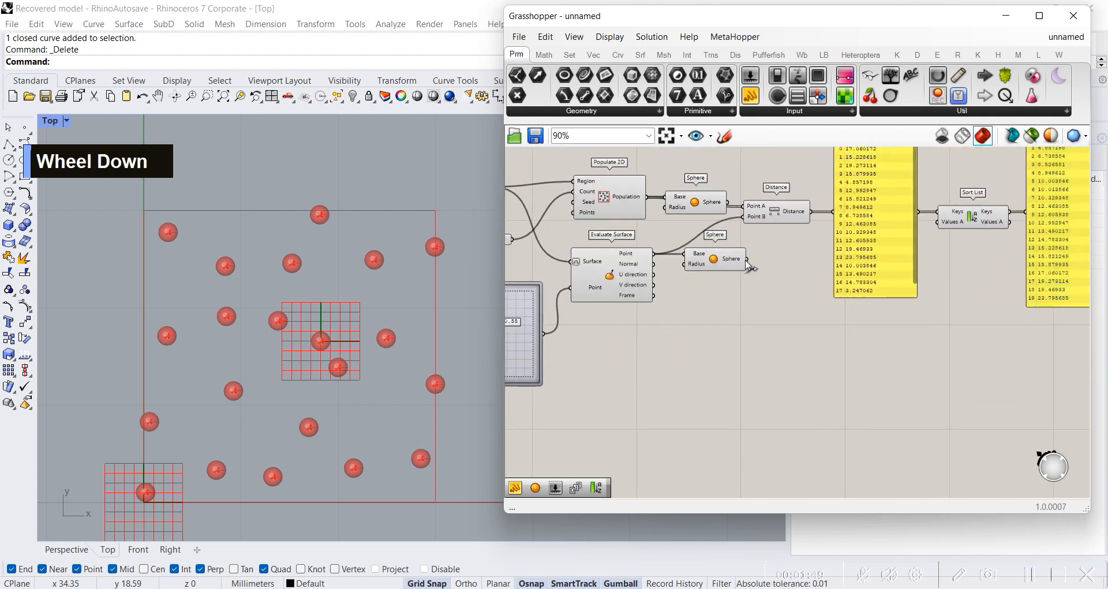
right_drag(857, 225, 794, 278)
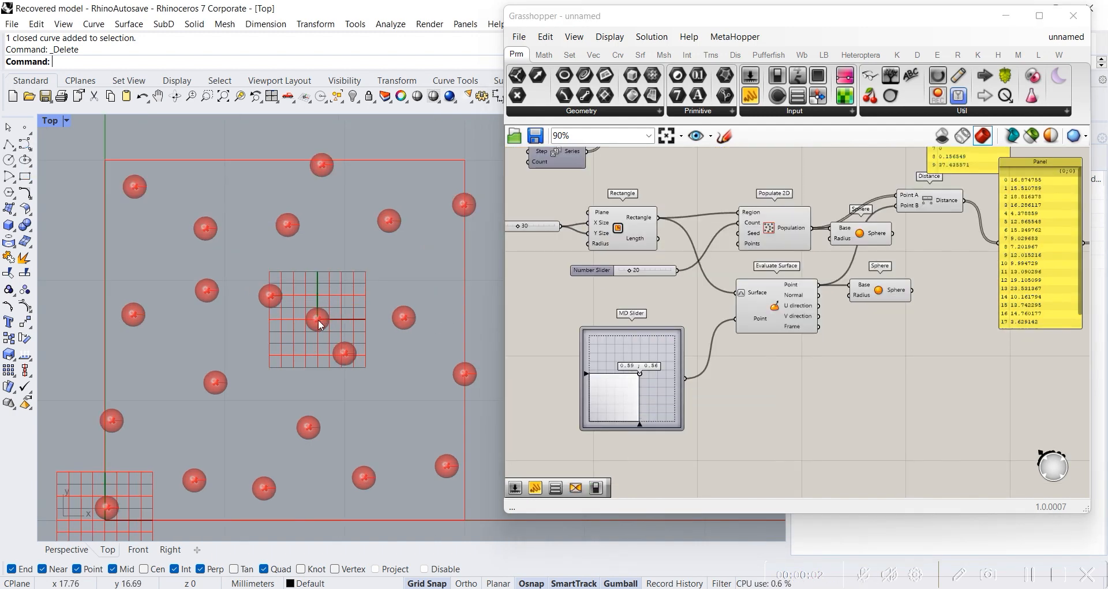
Step: Examine the spheres around the evaluated point, selecting Evaluate Surface, Populate 2D and their Spheres in turn to compare them
scroll(304, 315, up, 2)
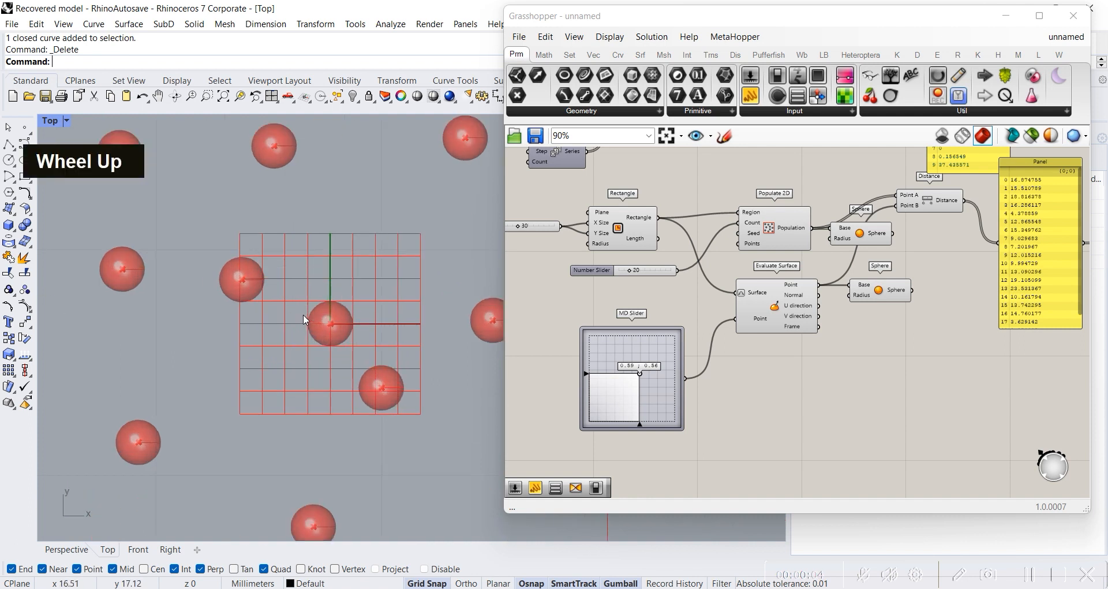
scroll(312, 337, down, 2)
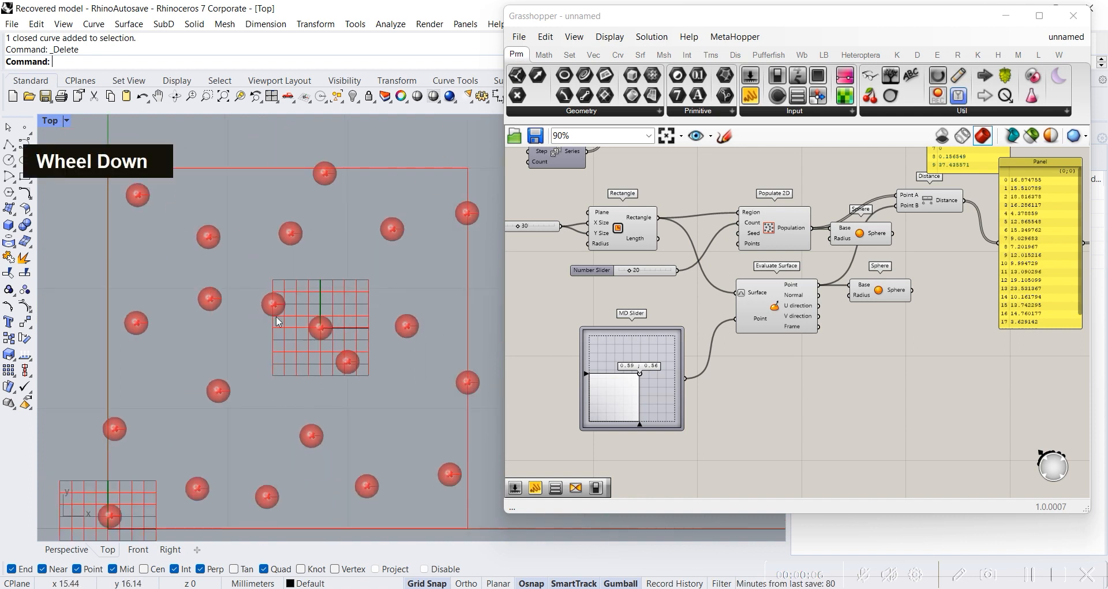
scroll(321, 333, up, 2)
scroll(325, 328, down, 2)
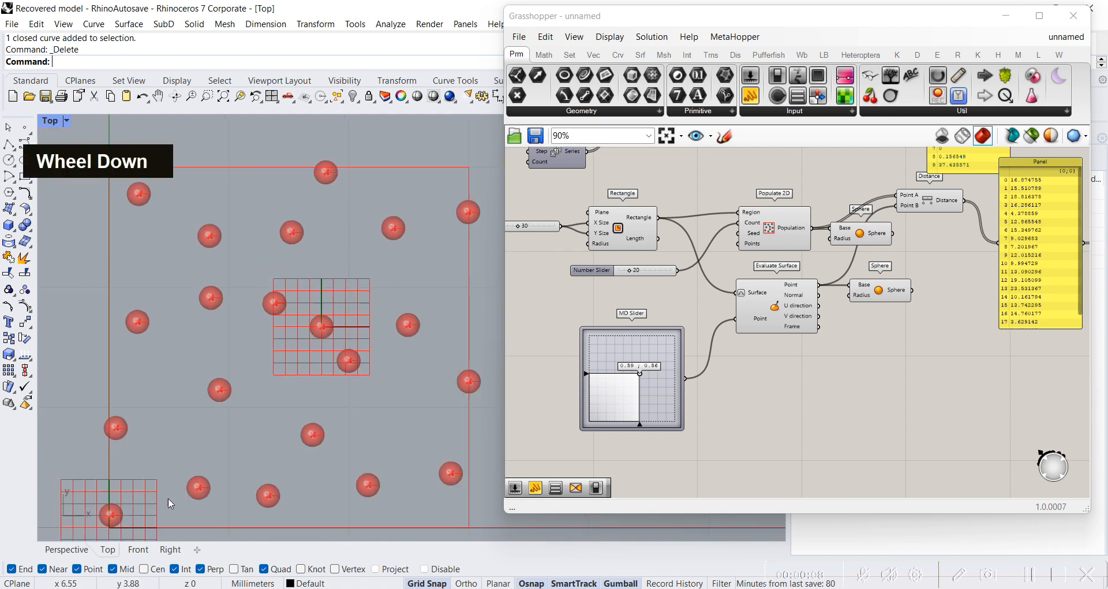
click(778, 305)
click(886, 287)
click(850, 230)
click(785, 227)
click(862, 236)
click(811, 357)
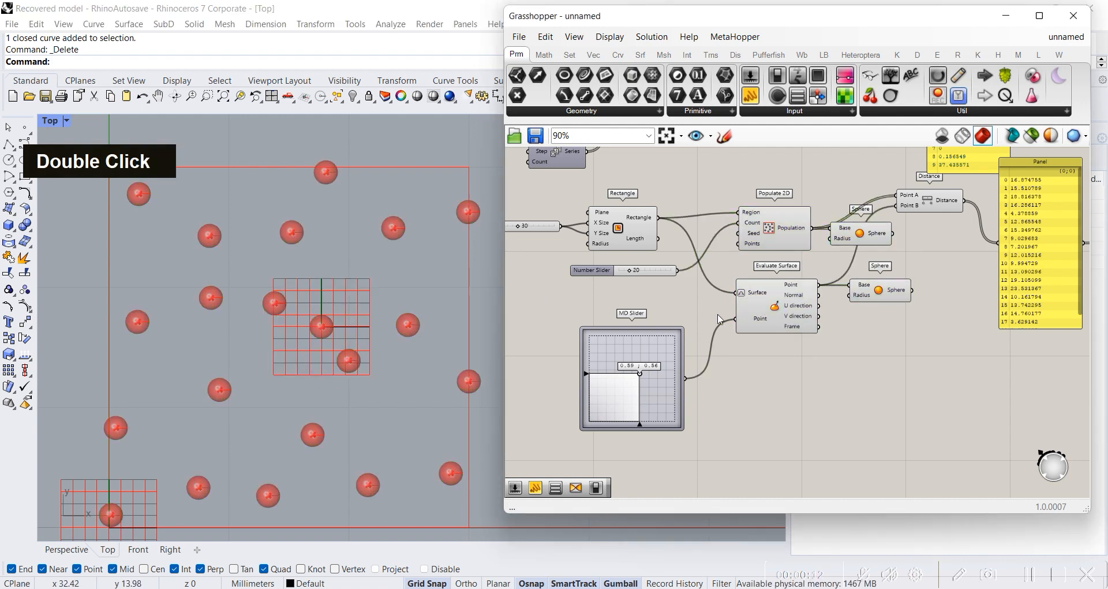
Step: Set the MD Slider to 0.66 ; 0.67 and compare the unsorted and sorted distance Panels
scroll(830, 293, down, 2)
right_drag(833, 295, 765, 300)
click(727, 322)
scroll(796, 338, up, 2)
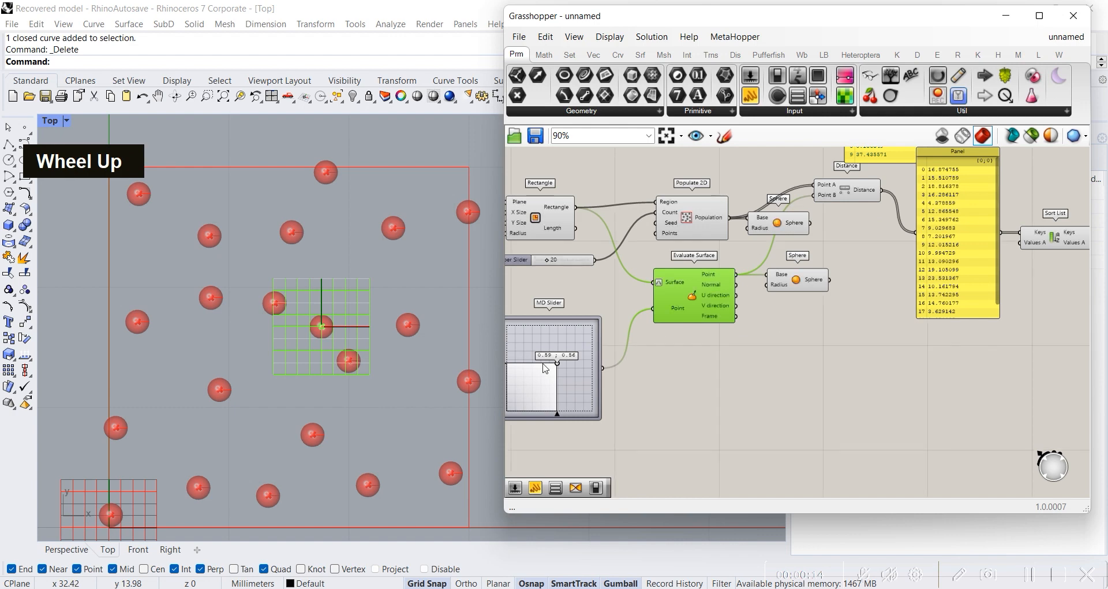
mouse_move(558, 367)
mouse_down()
mouse_move(542, 383)
mouse_move(588, 383)
mouse_move(534, 375)
mouse_move(577, 351)
mouse_move(560, 344)
mouse_move(564, 357)
mouse_up()
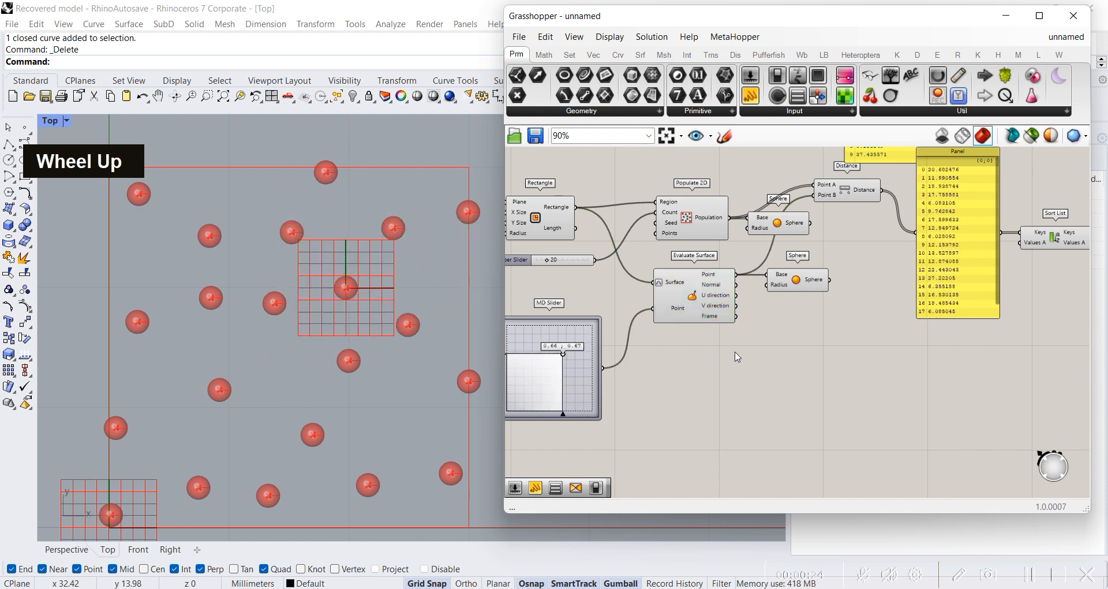
scroll(737, 357, up, 4)
right_drag(628, 280, 530, 318)
right_drag(765, 323, 705, 340)
scroll(705, 340, down, 5)
right_drag(923, 389, 824, 360)
scroll(759, 338, up, 3)
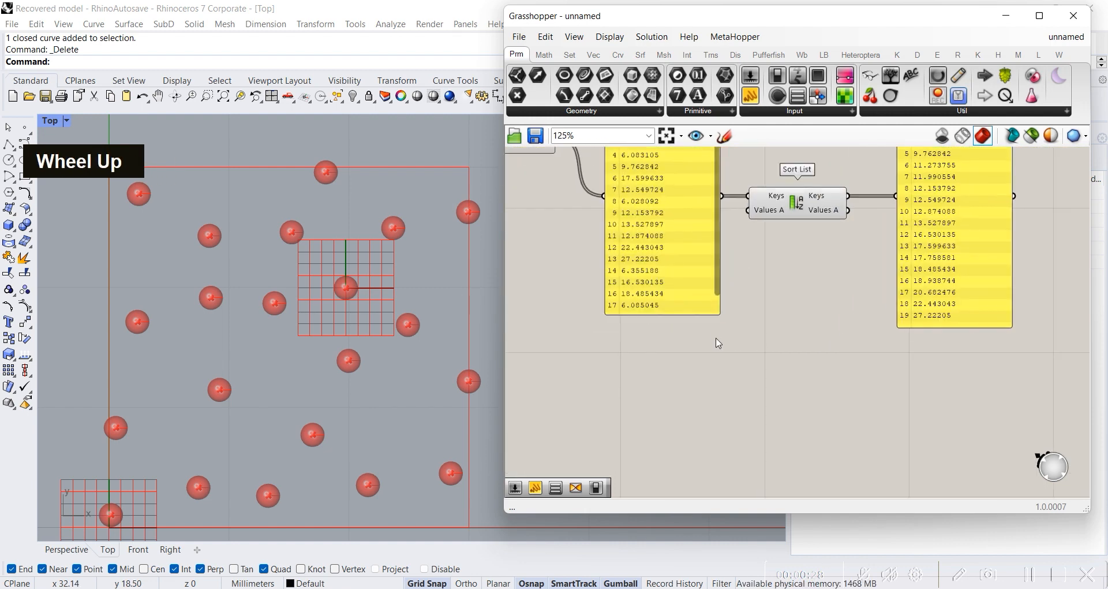
double_click(712, 380)
text(line)
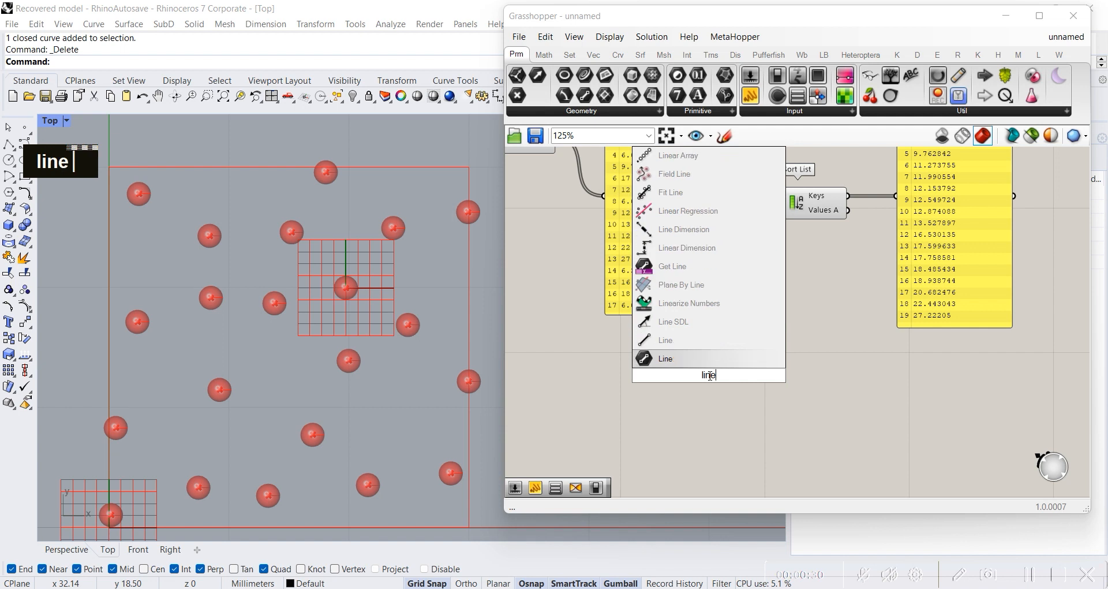
key(Return)
scroll(355, 290, up, 8)
shift+right_drag(354, 290, 190, 279)
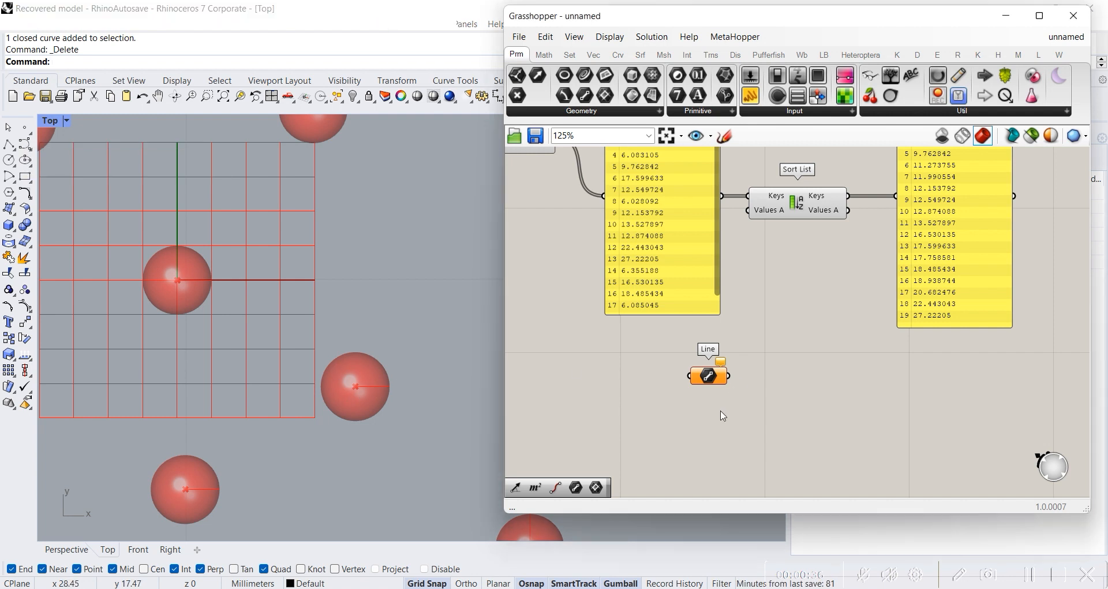
double_click(695, 380)
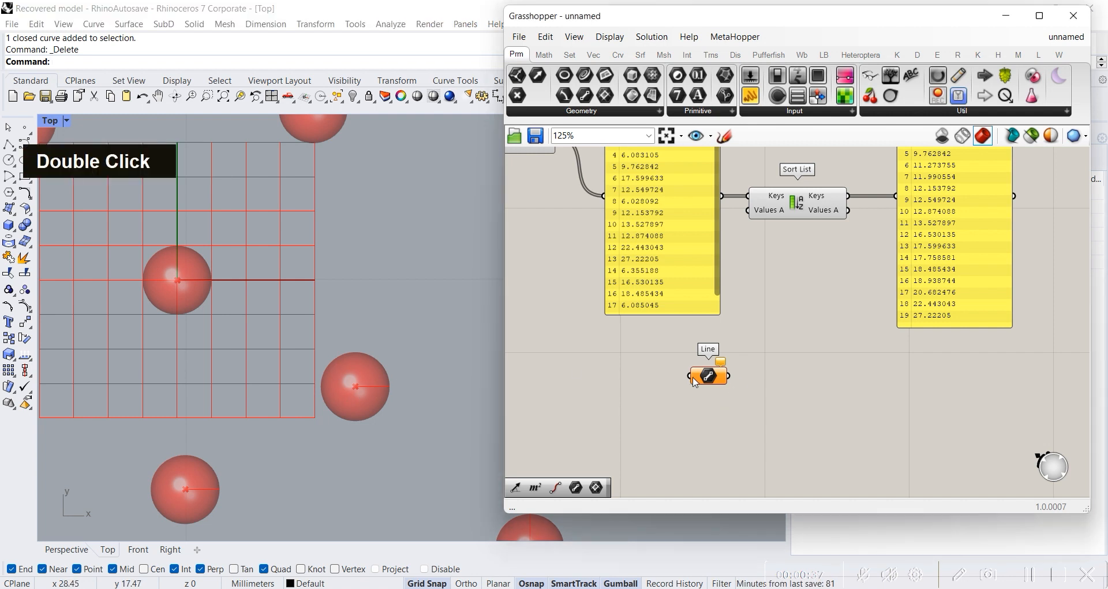
key(Delete)
Step: Add a Line component with Start Point and End Point inputs and place it below the sorted-keys Panel
double_click(728, 386)
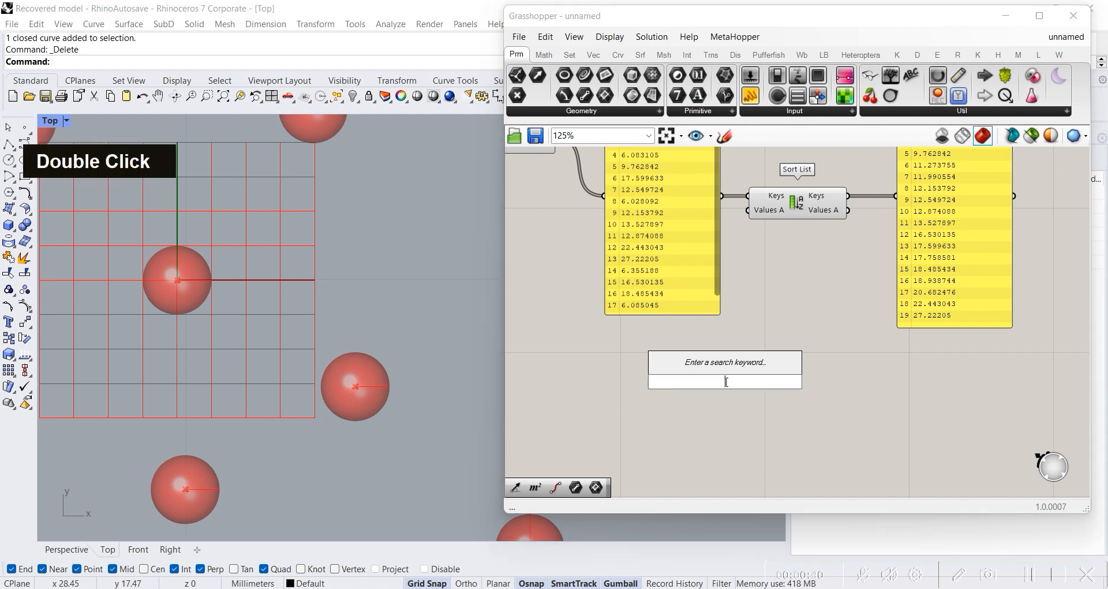
text(line)
click(715, 346)
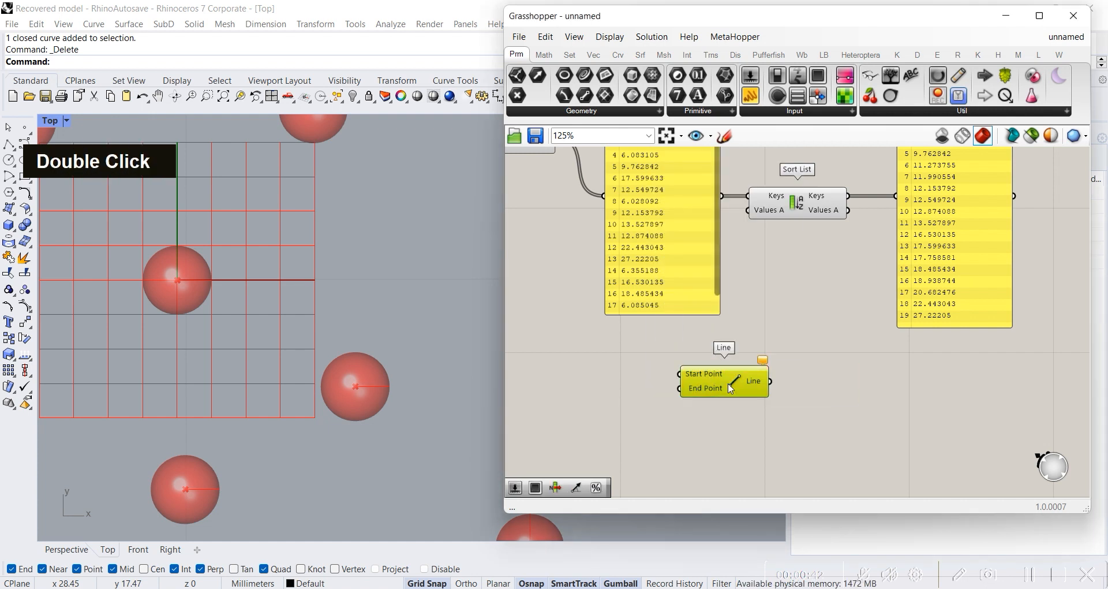
drag(716, 375, 965, 372)
Step: Connect the Populate 2D Population output to the Values A input of Sort List
scroll(206, 291, down, 6)
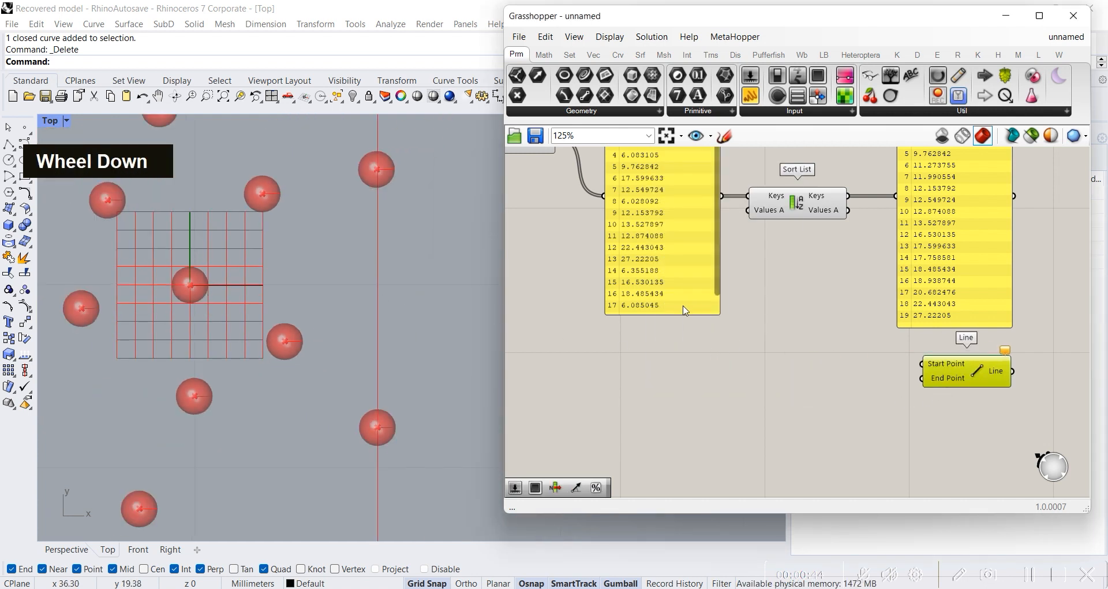
scroll(672, 304, down, 2)
right_drag(671, 304, 861, 323)
scroll(649, 232, up, 1)
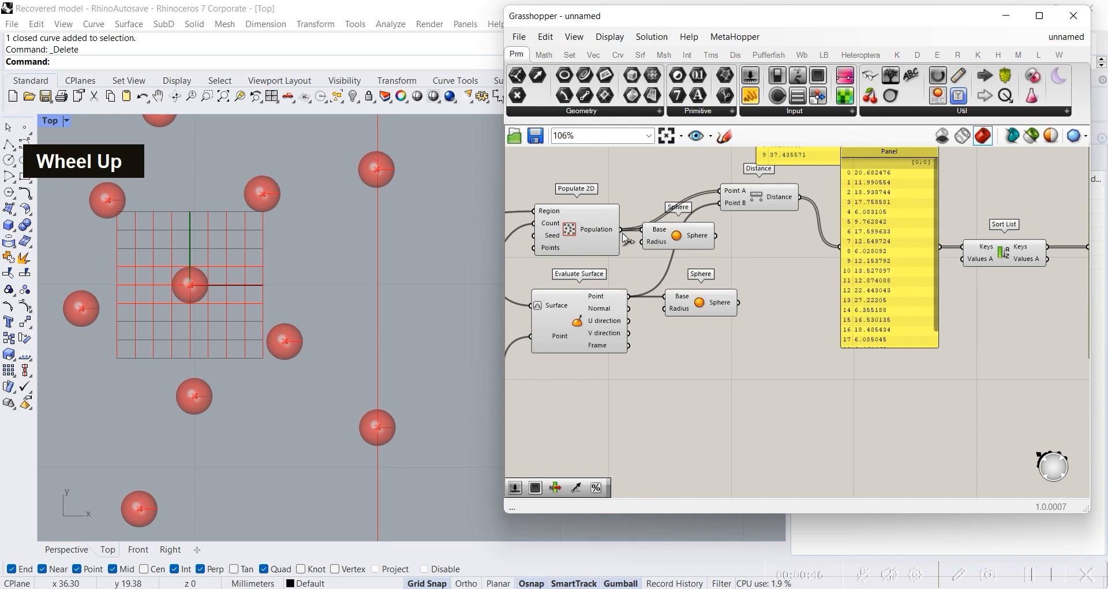
drag(645, 230, 967, 269)
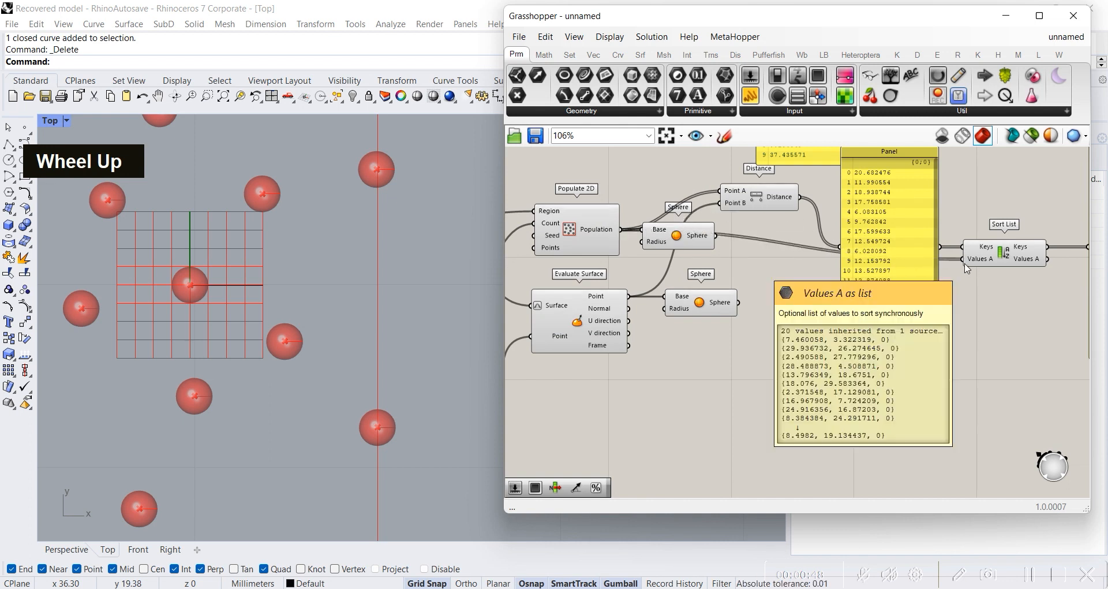
scroll(261, 262, down, 3)
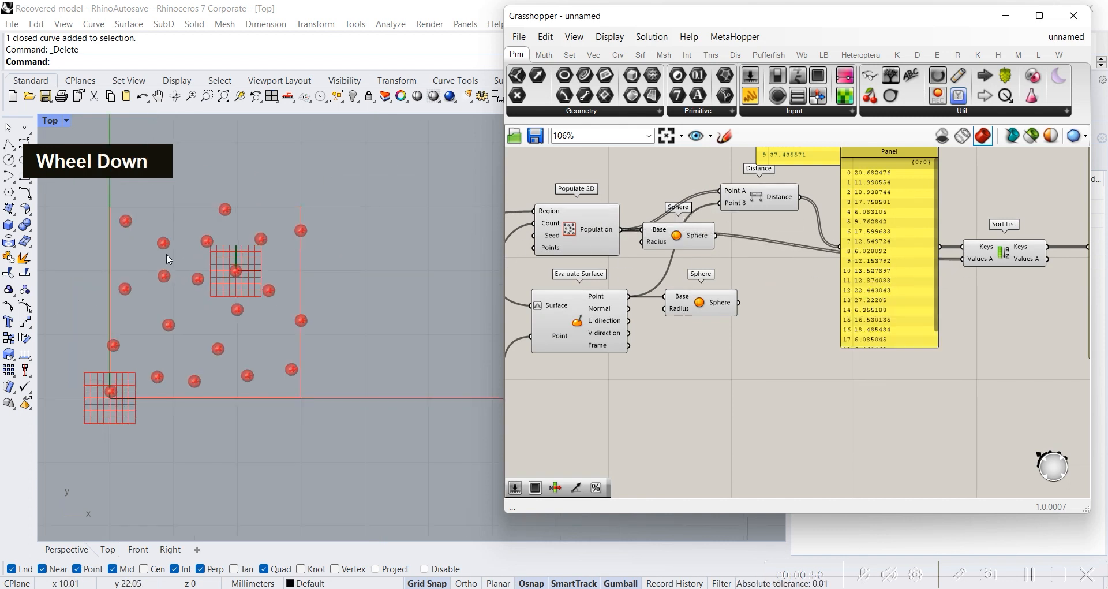
scroll(179, 254, up, 2)
right_drag(996, 298, 824, 267)
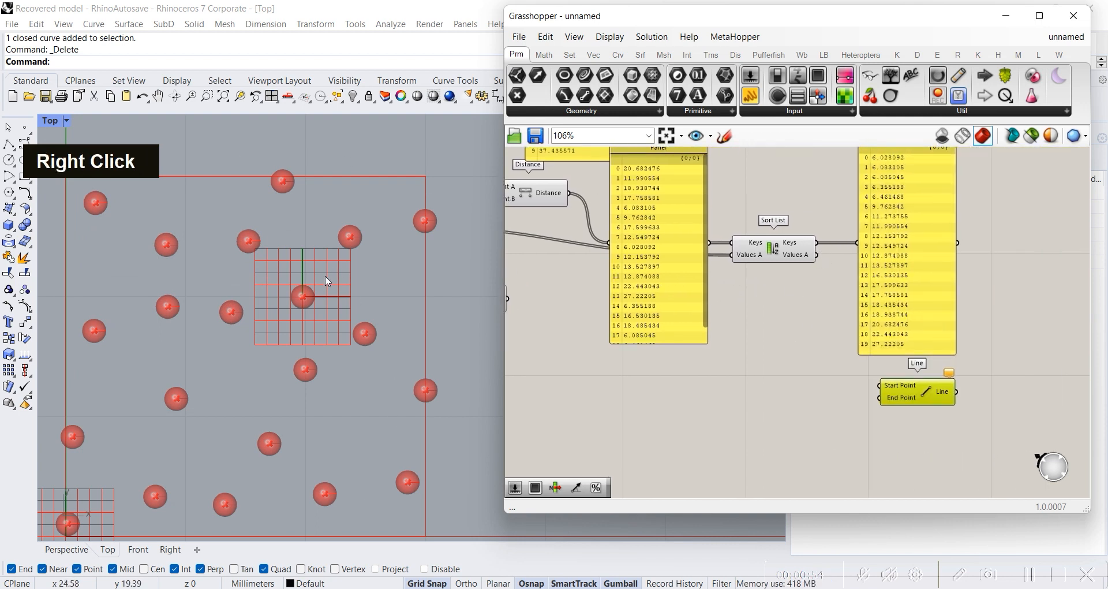
Step: Add a List Item component near Line and feed its List input from the Values A output of Sort List
right_drag(764, 399, 815, 374)
drag(838, 233, 835, 243)
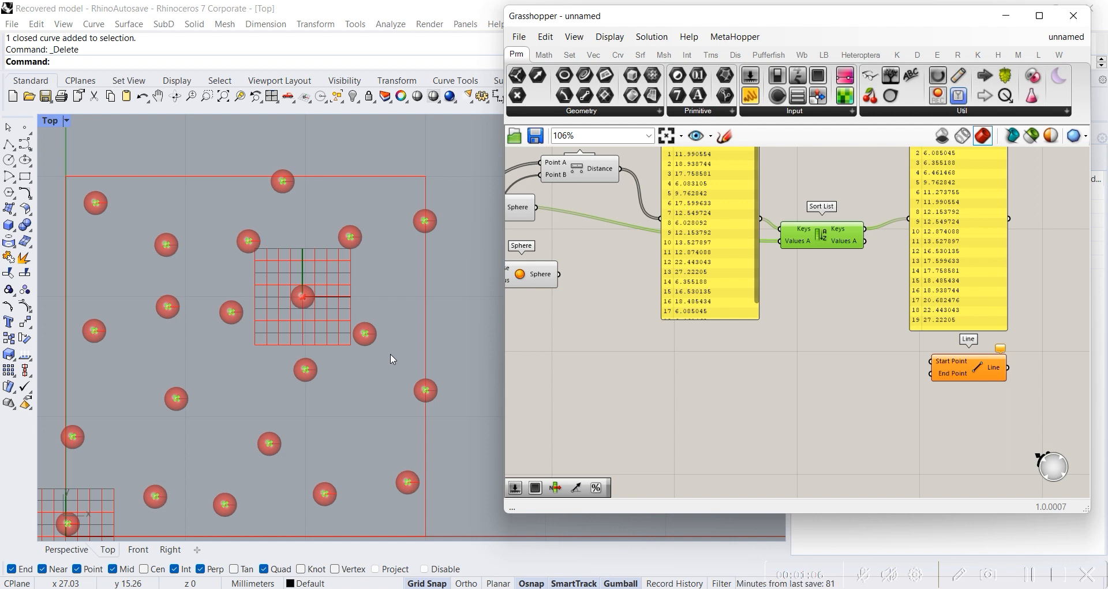
double_click(800, 333)
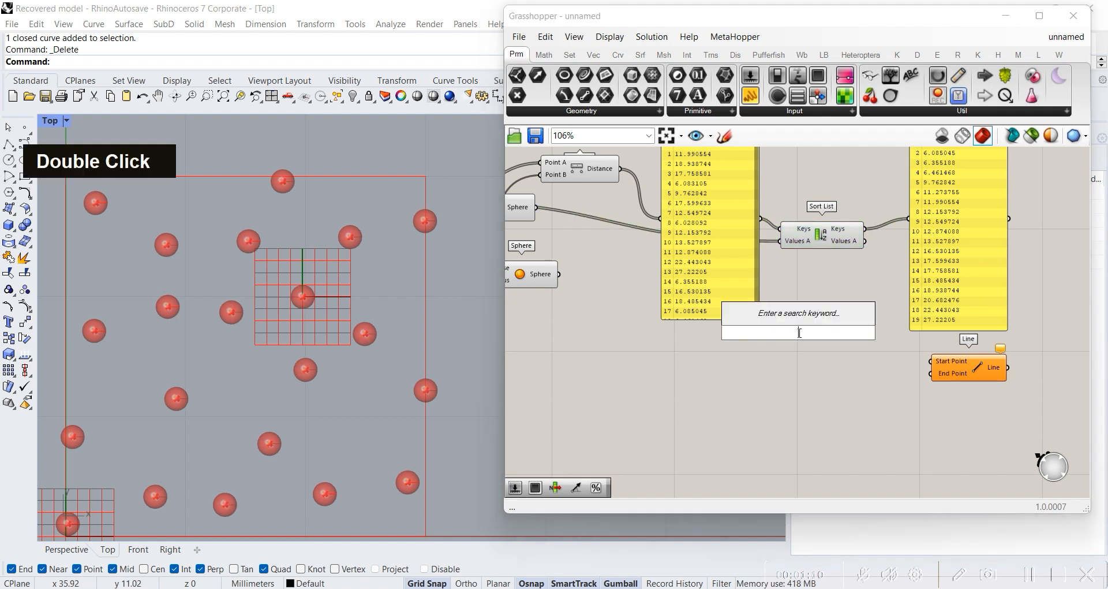
text(list item)
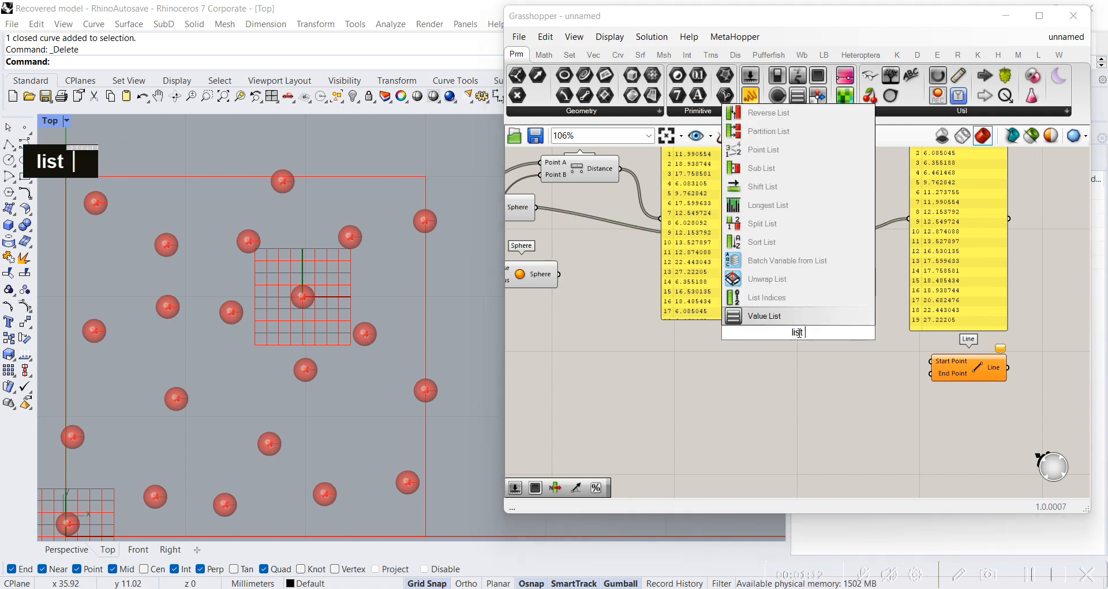
key(Return)
drag(801, 338, 884, 361)
drag(865, 241, 852, 343)
scroll(351, 307, up, 3)
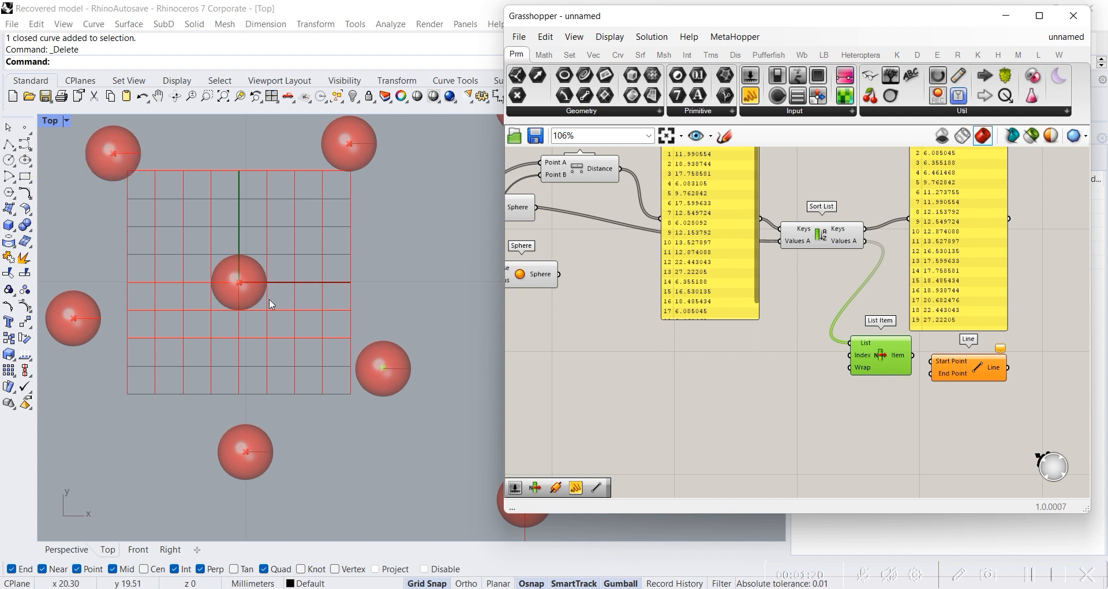
drag(865, 372, 833, 382)
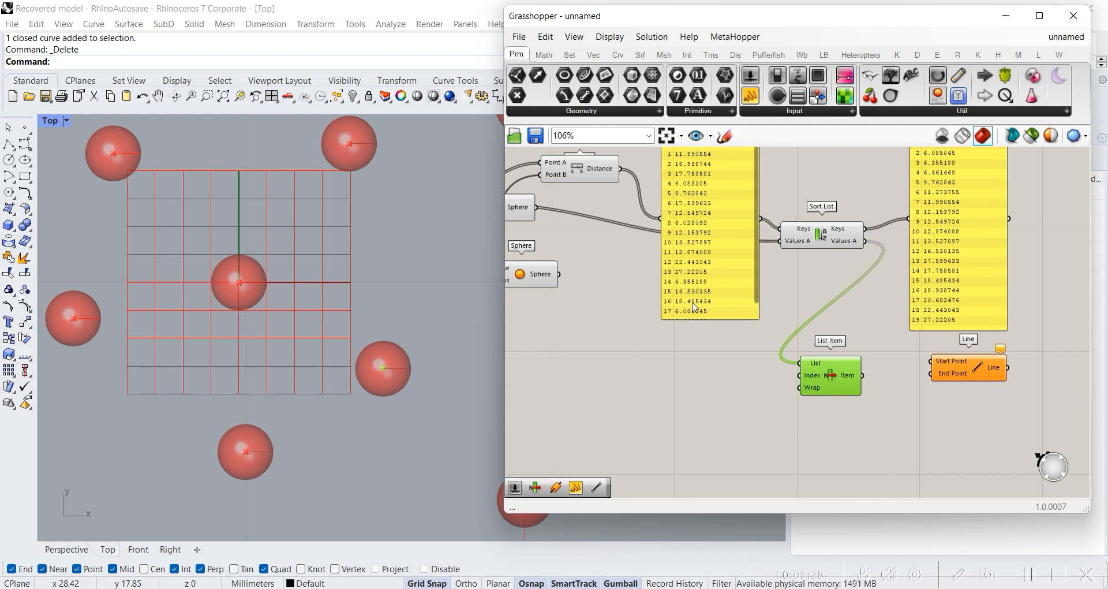
Step: Connect the Item output of List Item to the End Point input of Line
scroll(695, 307, down, 2)
right_drag(646, 345, 802, 324)
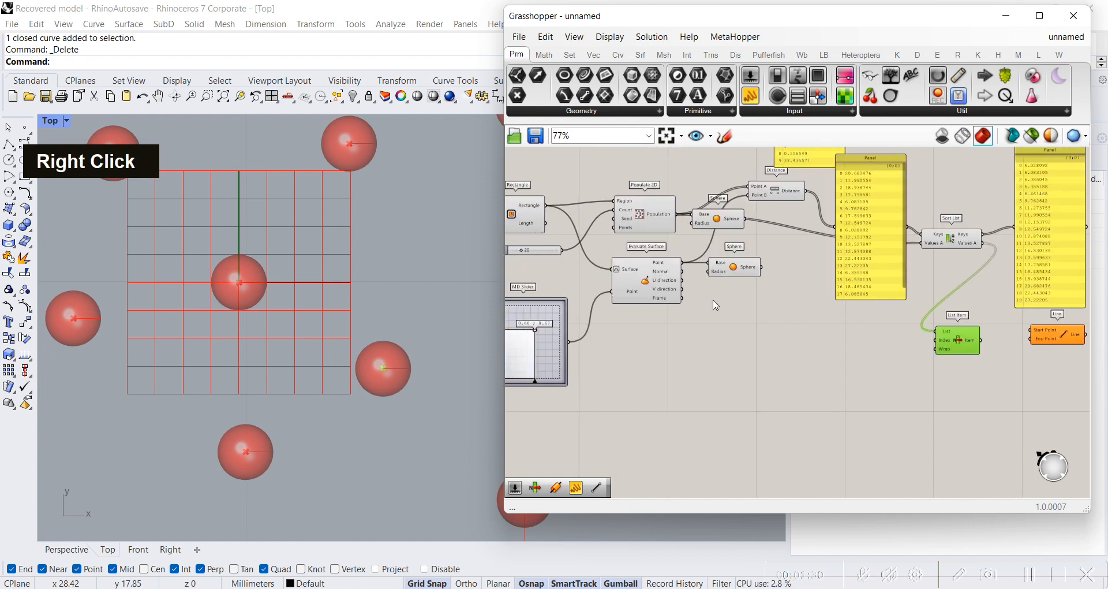
scroll(253, 327, down, 3)
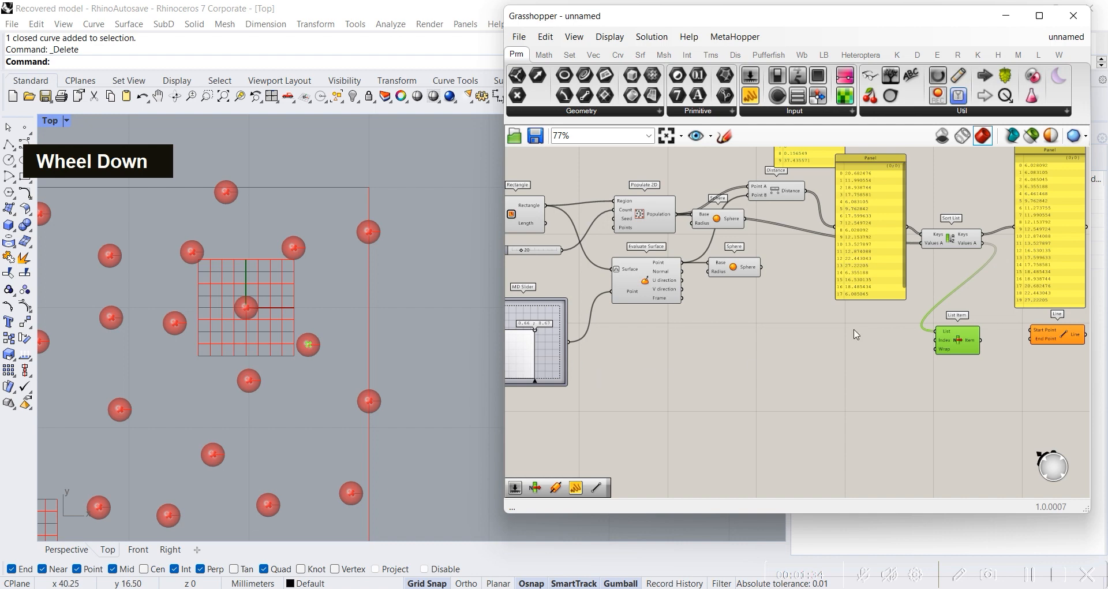
right_drag(908, 330, 776, 328)
scroll(924, 340, up, 4)
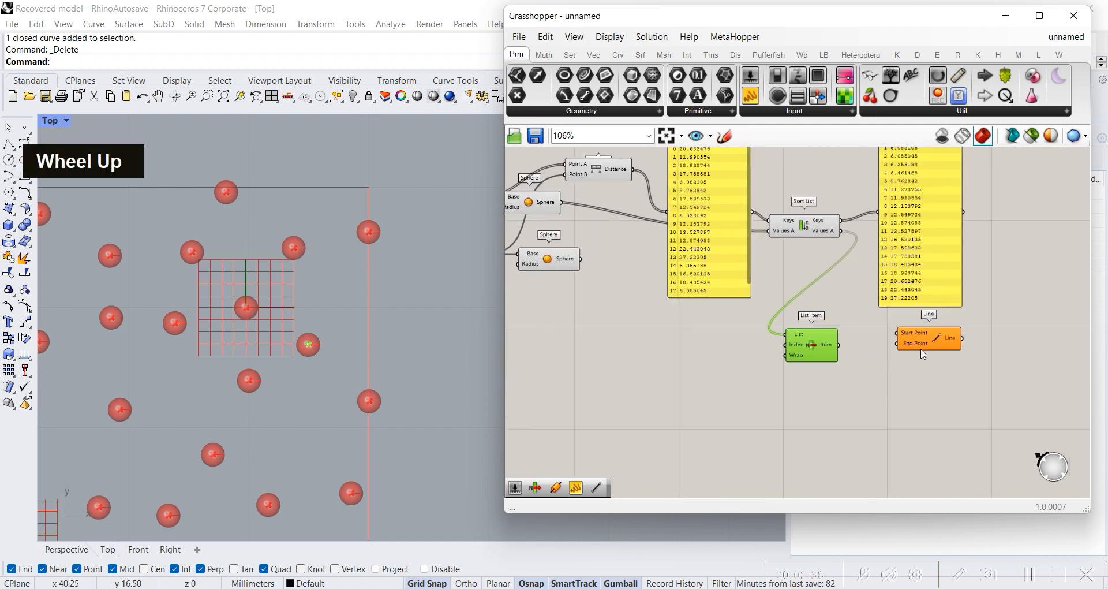
double_click(940, 339)
click(879, 398)
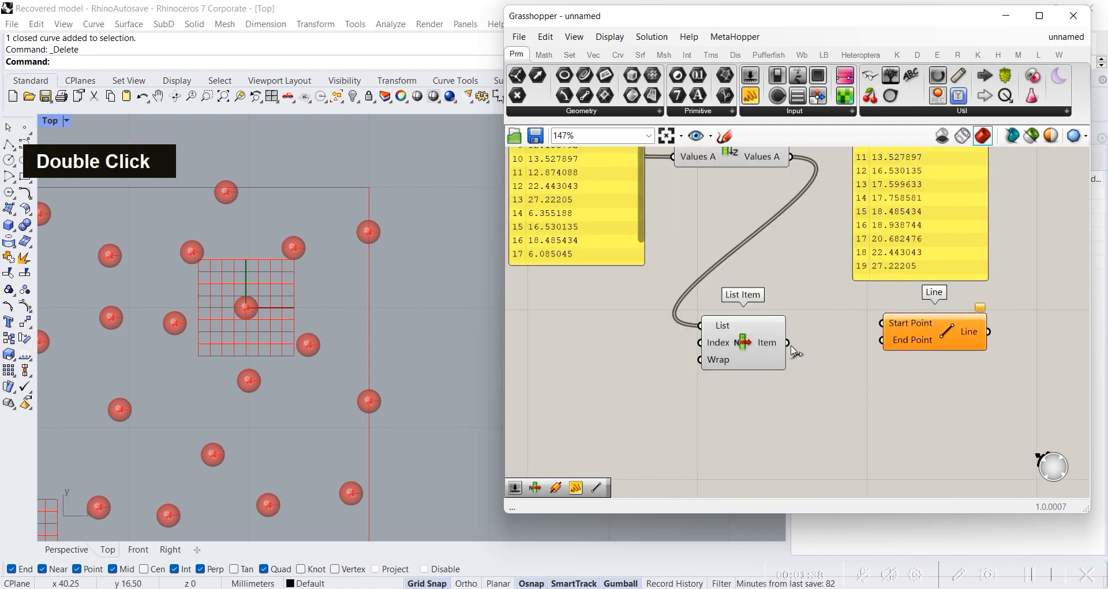
drag(788, 342, 873, 343)
scroll(911, 327, up, 4)
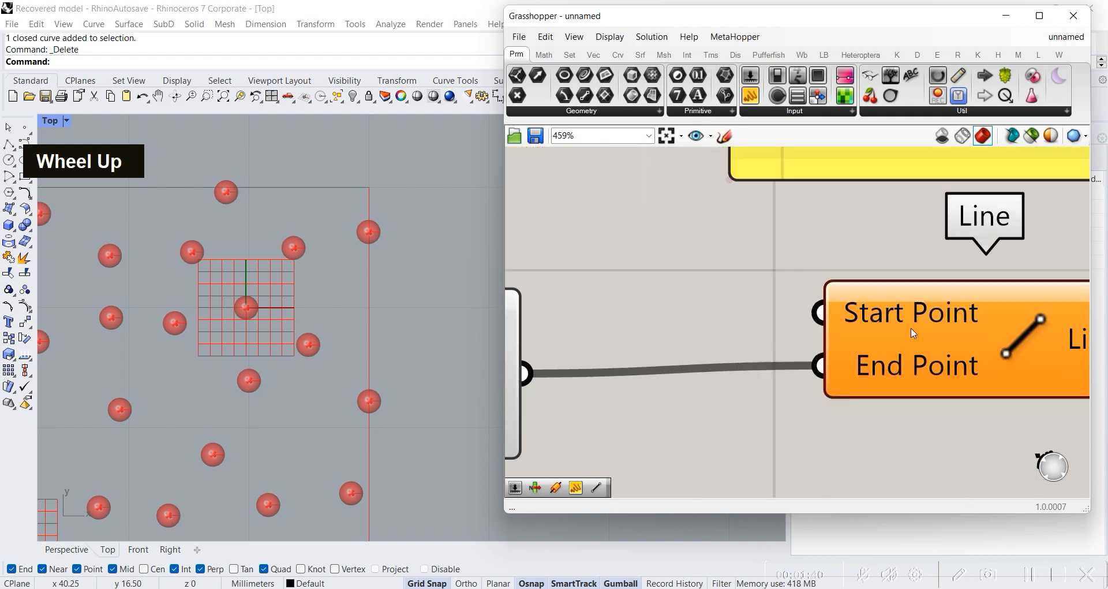
scroll(869, 377, down, 4)
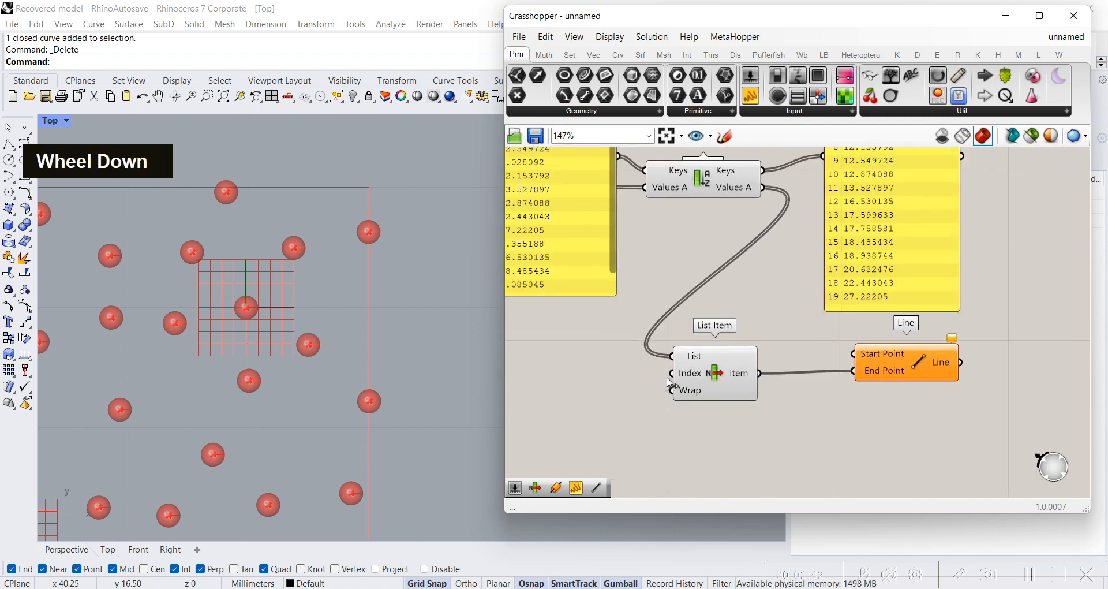
drag(706, 376, 715, 374)
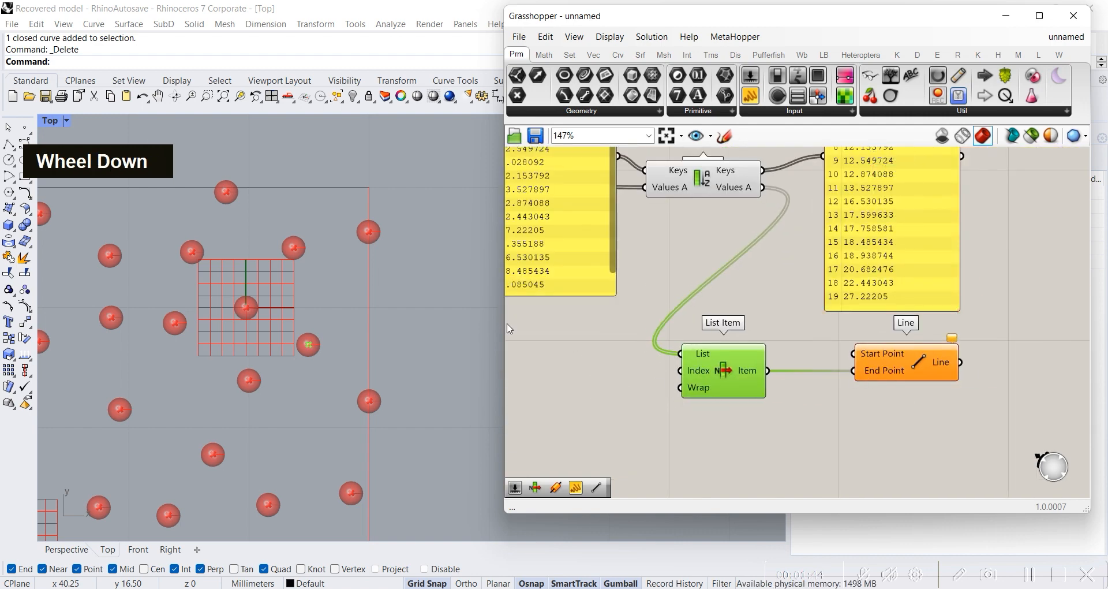
Step: Connect the Sphere output of the evaluated point to the Start Point input of Line and inspect the line in the viewport
scroll(601, 356, down, 4)
right_drag(740, 343, 779, 336)
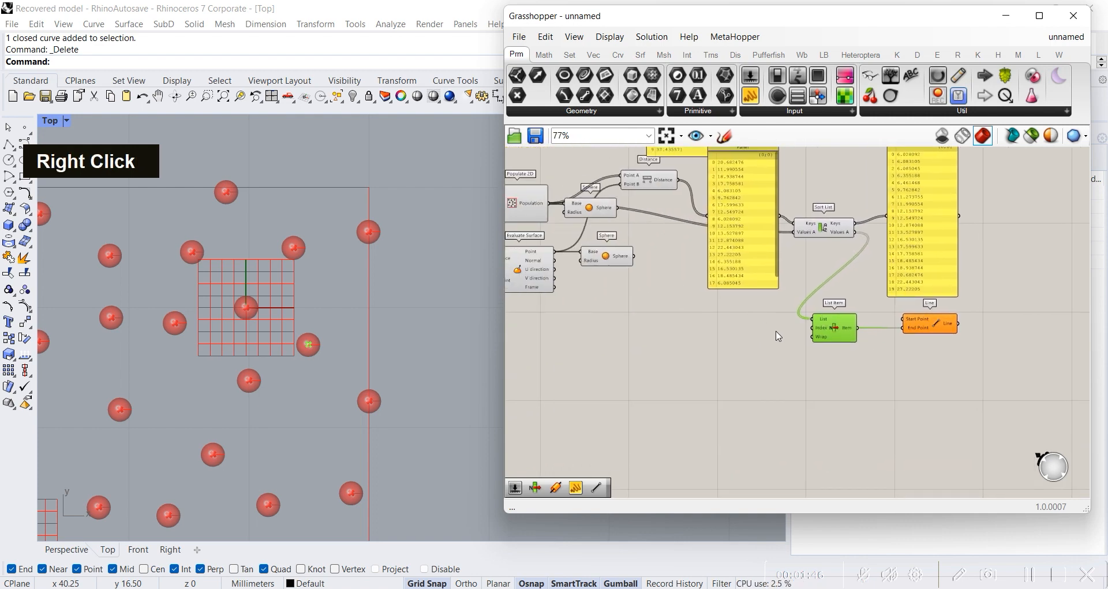
drag(558, 252, 899, 321)
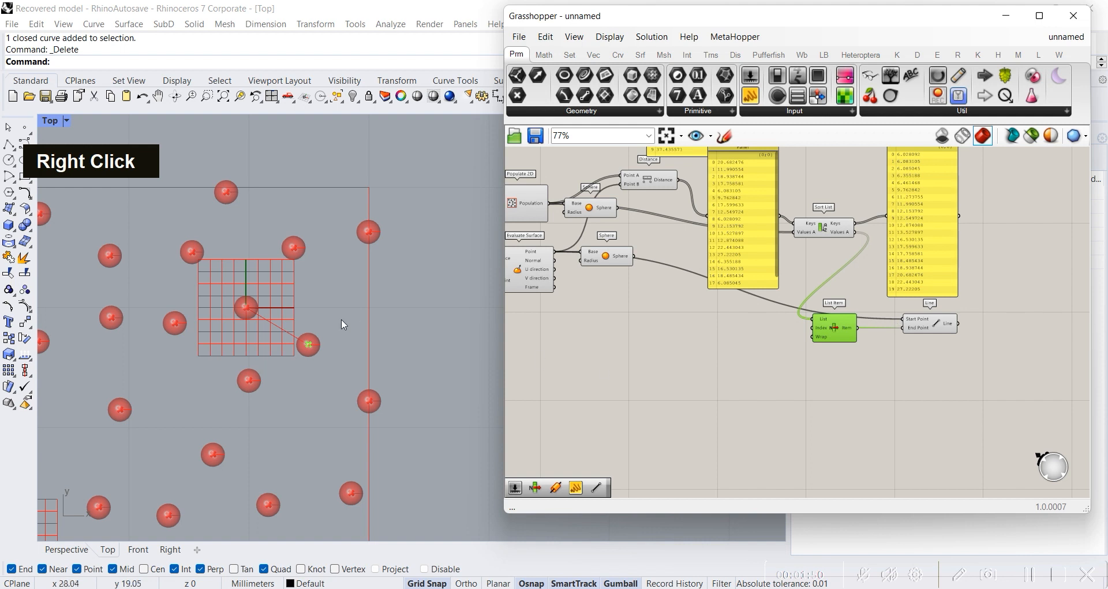
scroll(264, 322, up, 5)
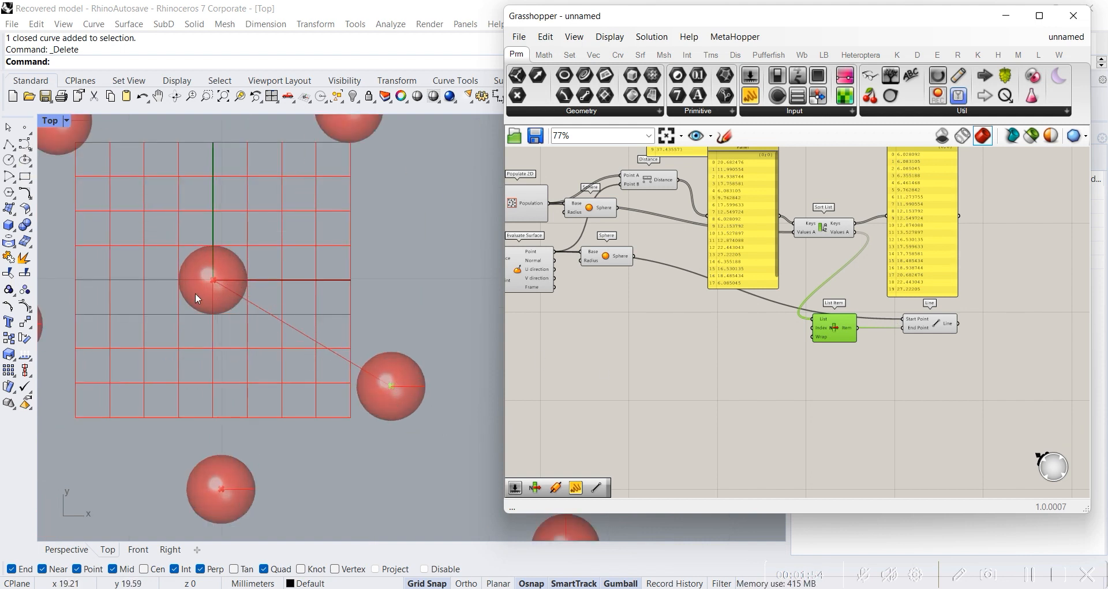
Step: Add a Pipe component beside Line and connect the Line output to its Curve input
click(831, 369)
right_drag(985, 309, 843, 309)
double_click(843, 308)
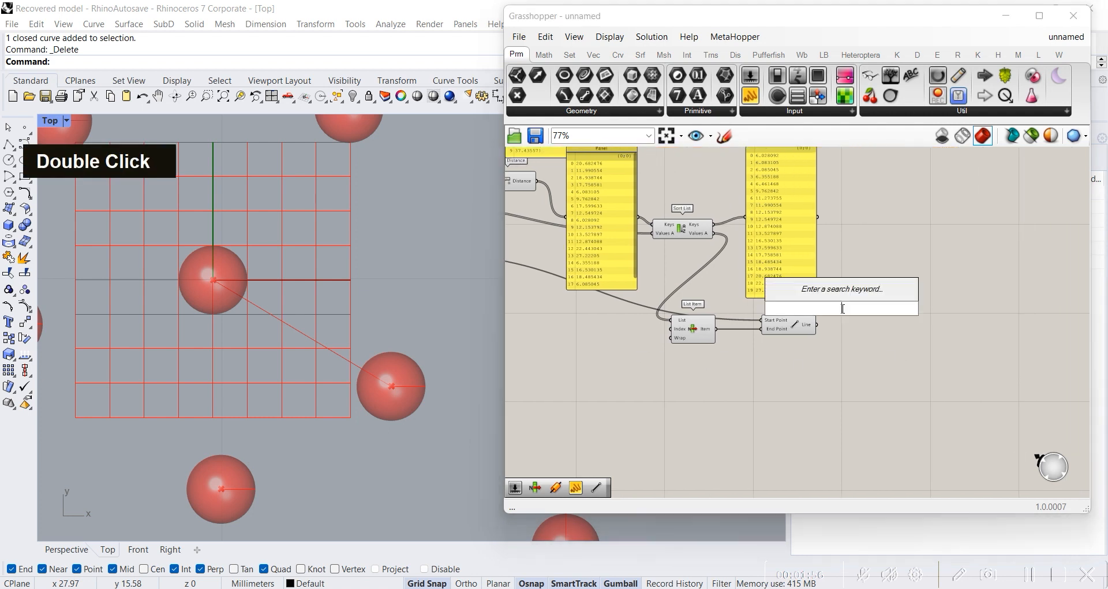
text(point)
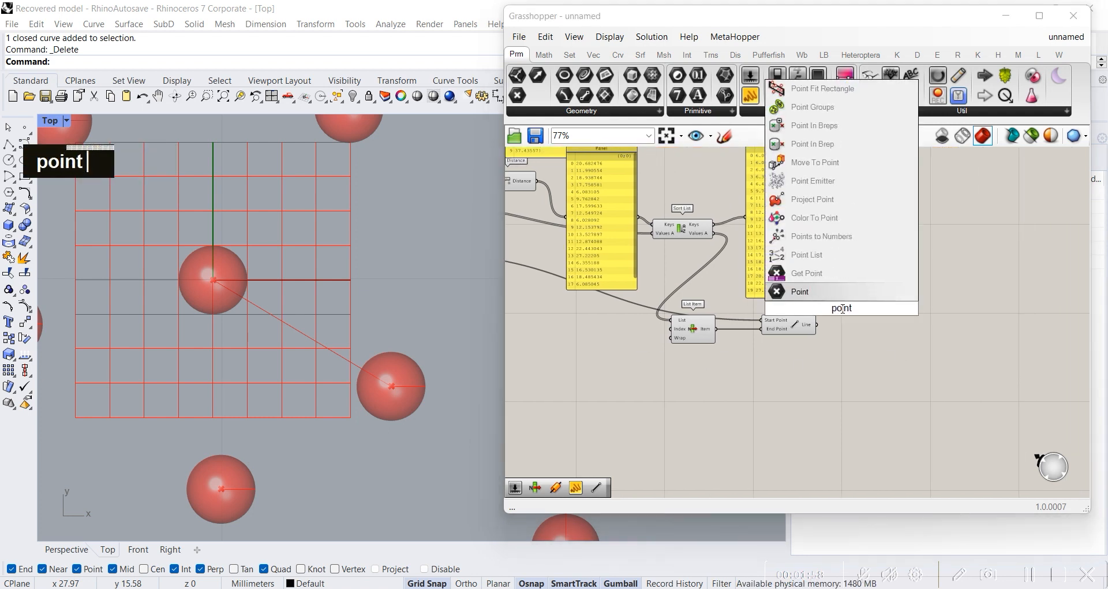
key(BackSpace)
key(BackSpace)
key(BackSpace)
key(BackSpace)
text(ipe)
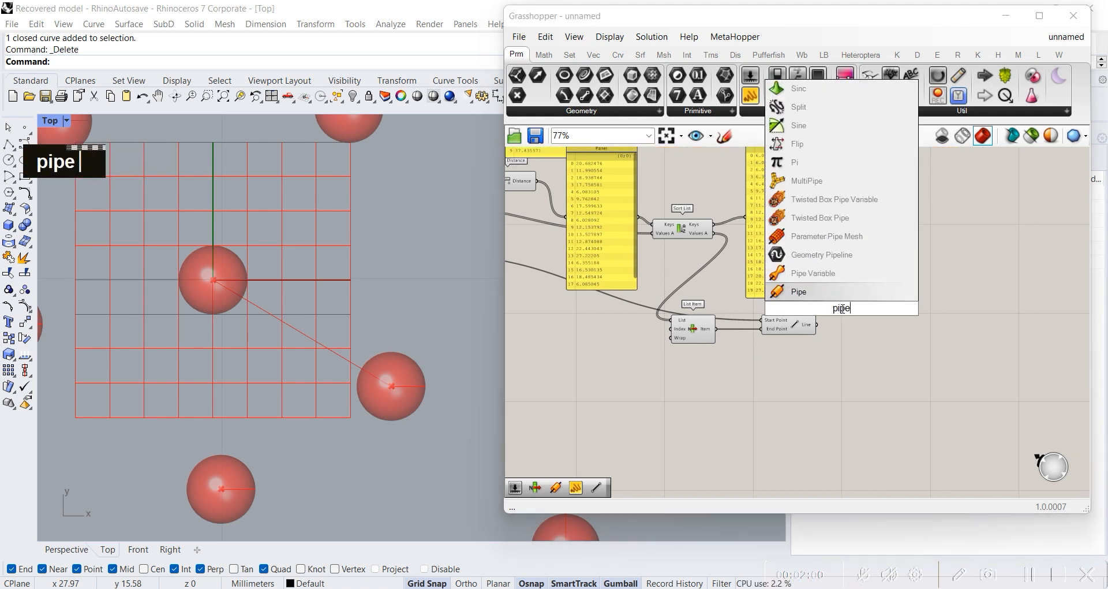
key(Return)
mouse_move(843, 311)
mouse_down()
mouse_move(870, 339)
mouse_move(846, 327)
mouse_up()
Step: Create a Number Slider with the value 0.5 and connect it to the Pipe Radius input
click(781, 354)
double_click(783, 358)
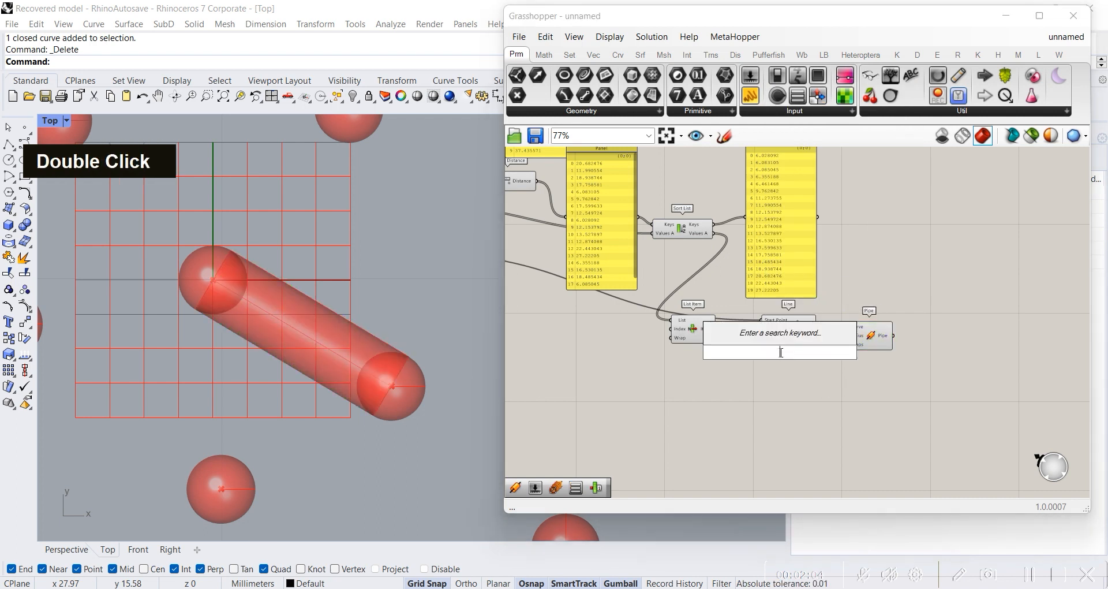
text(05)
key(Return)
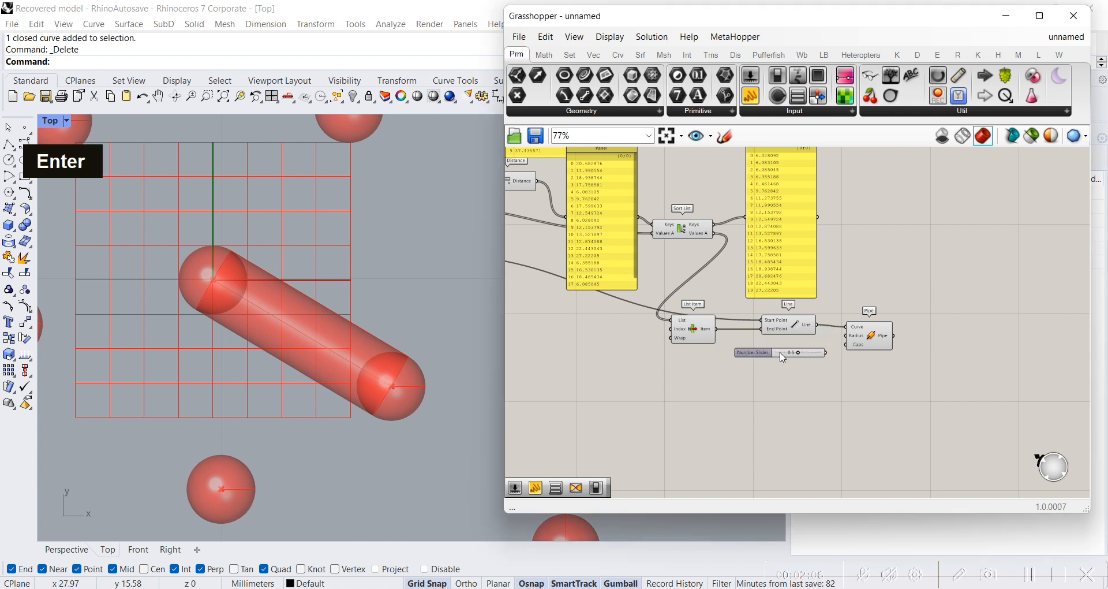
drag(826, 352, 846, 336)
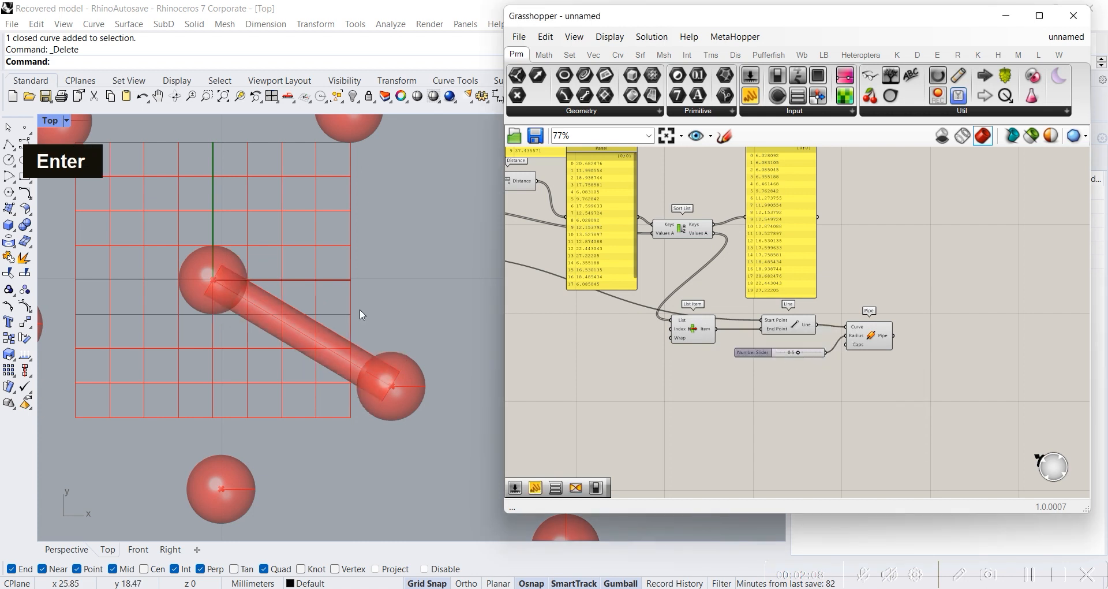
Step: Set the MD Slider to 0.62 ; 0.63 to move the evaluated point and check which sphere the pipe reaches
scroll(246, 278, down, 5)
right_drag(246, 278, 339, 266)
right_drag(559, 359, 818, 346)
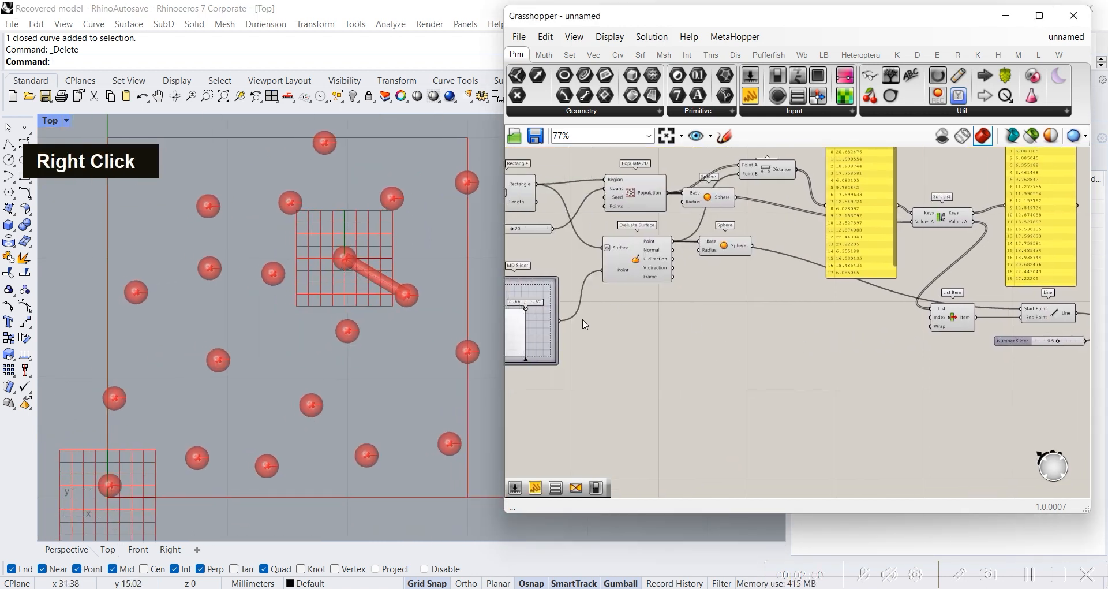
right_drag(583, 319, 692, 319)
drag(633, 307, 613, 323)
scroll(780, 335, down, 3)
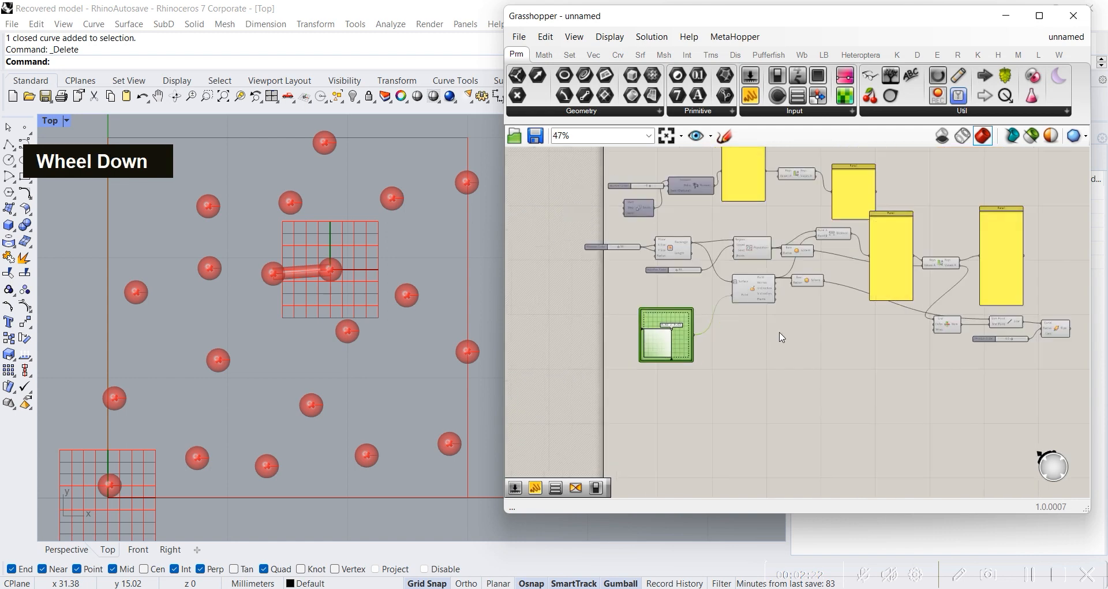
Step: Review the chain from Populate 2D and Evaluate Surface through the distance Panels and Sort List to List Item and Pipe
right_drag(780, 335, 717, 341)
scroll(779, 281, up, 2)
scroll(781, 285, up, 2)
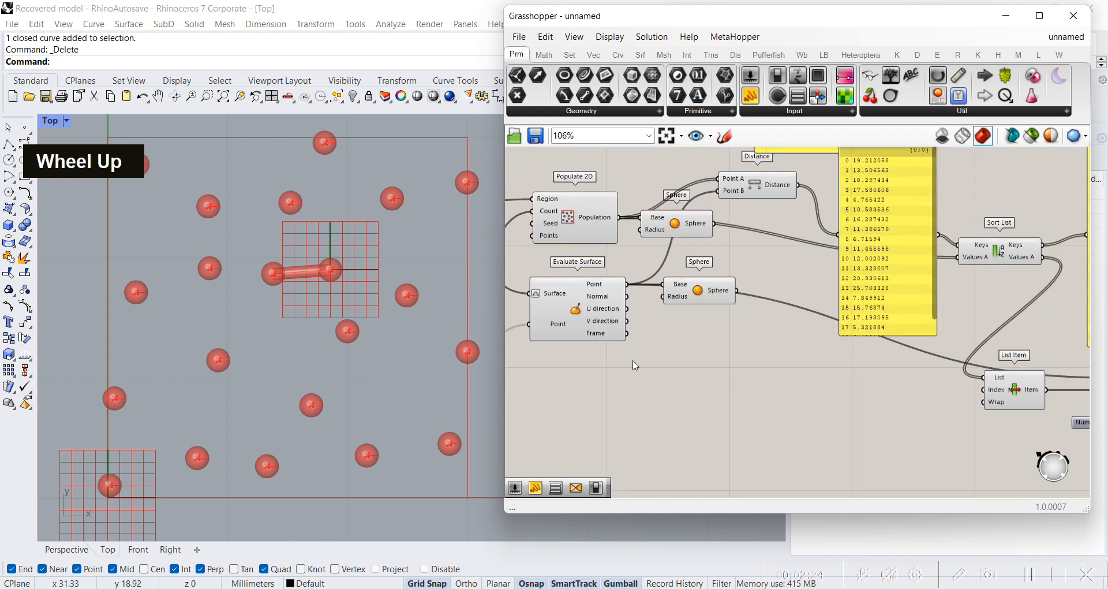
scroll(703, 362, down, 1)
click(591, 338)
scroll(764, 350, up, 4)
right_drag(889, 262, 730, 331)
click(746, 284)
scroll(776, 284, down, 4)
right_drag(838, 287, 828, 288)
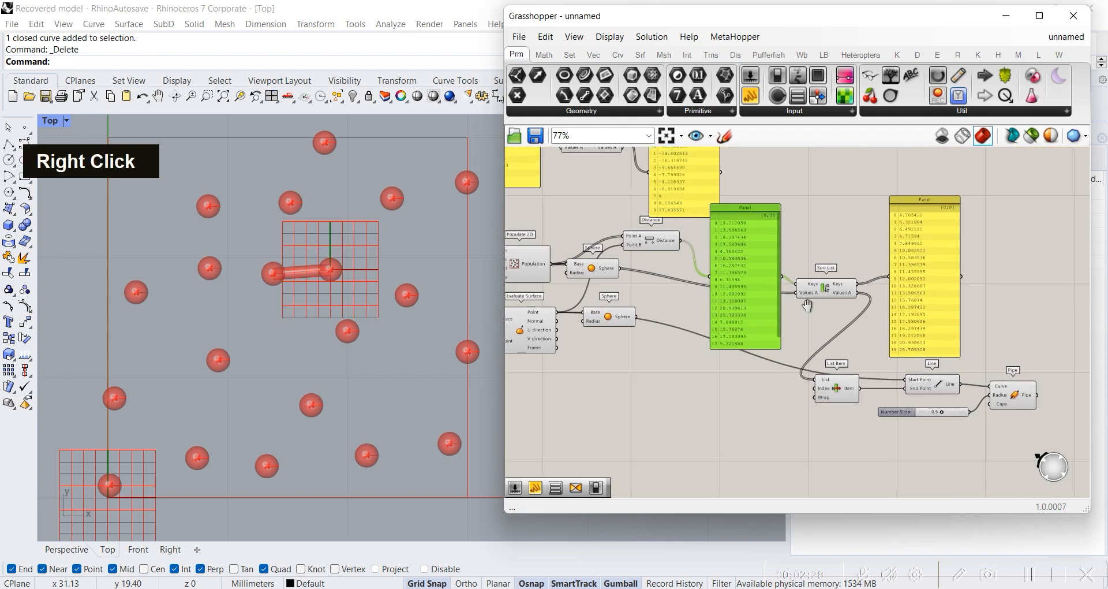
scroll(923, 219, up, 3)
scroll(693, 341, down, 3)
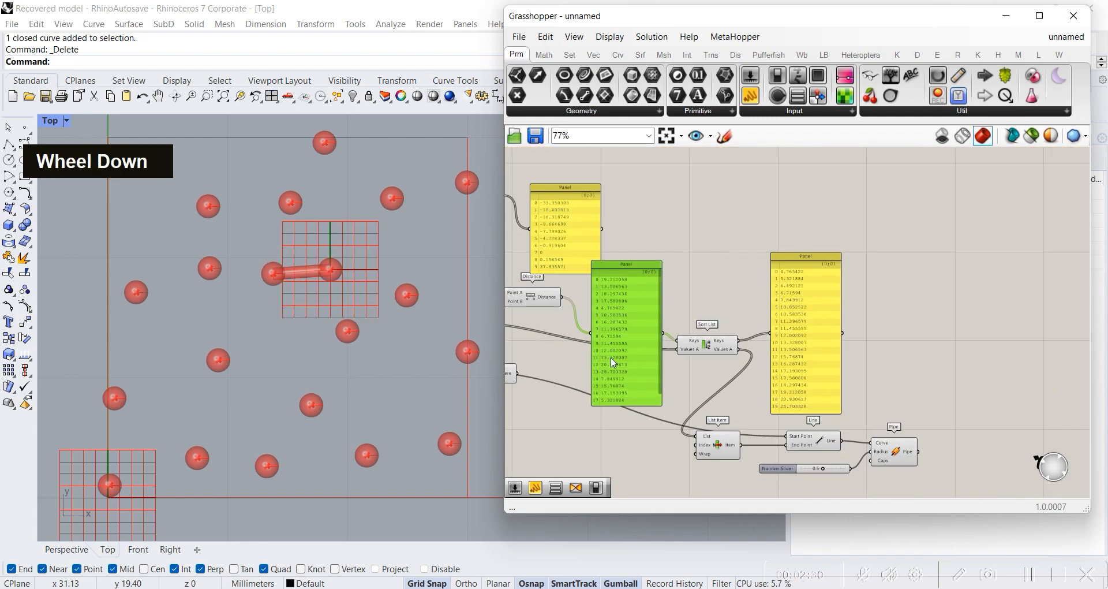
scroll(612, 365, up, 3)
scroll(600, 360, down, 2)
right_drag(579, 353, 700, 314)
scroll(793, 342, down, 3)
scroll(895, 294, up, 3)
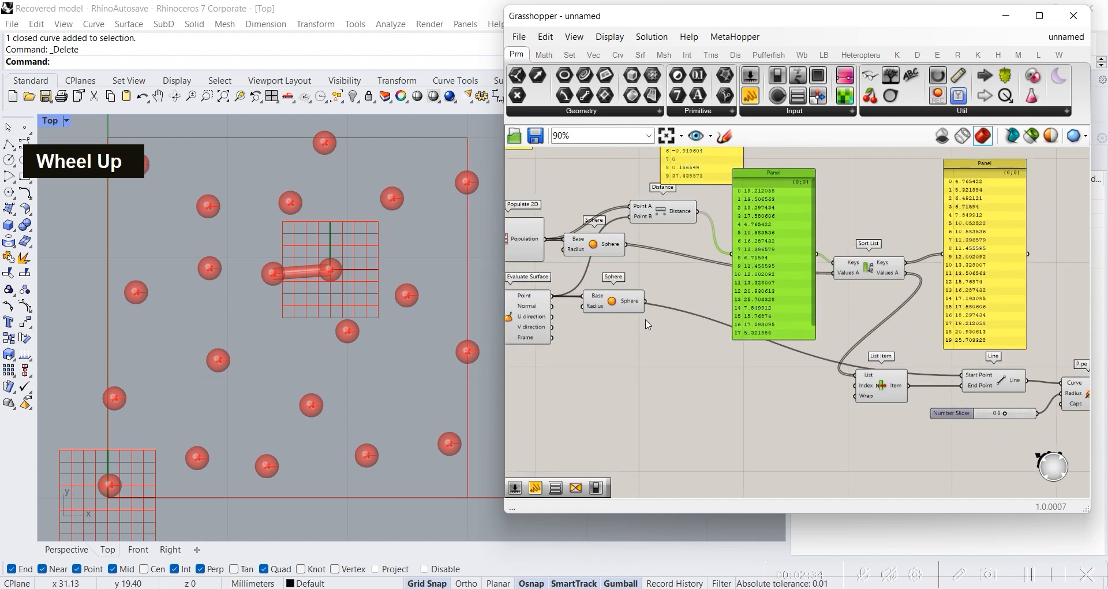
scroll(520, 336, down, 1)
right_drag(537, 323, 764, 331)
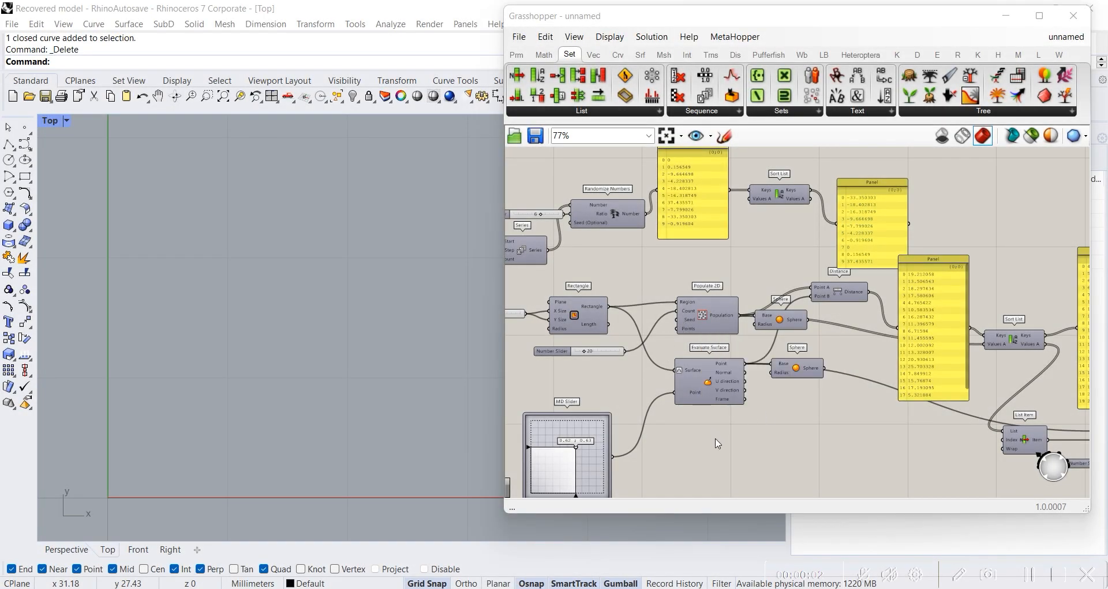
Step: Place a Shift List component on the canvas below Evaluate Surface
scroll(722, 439, up, 3)
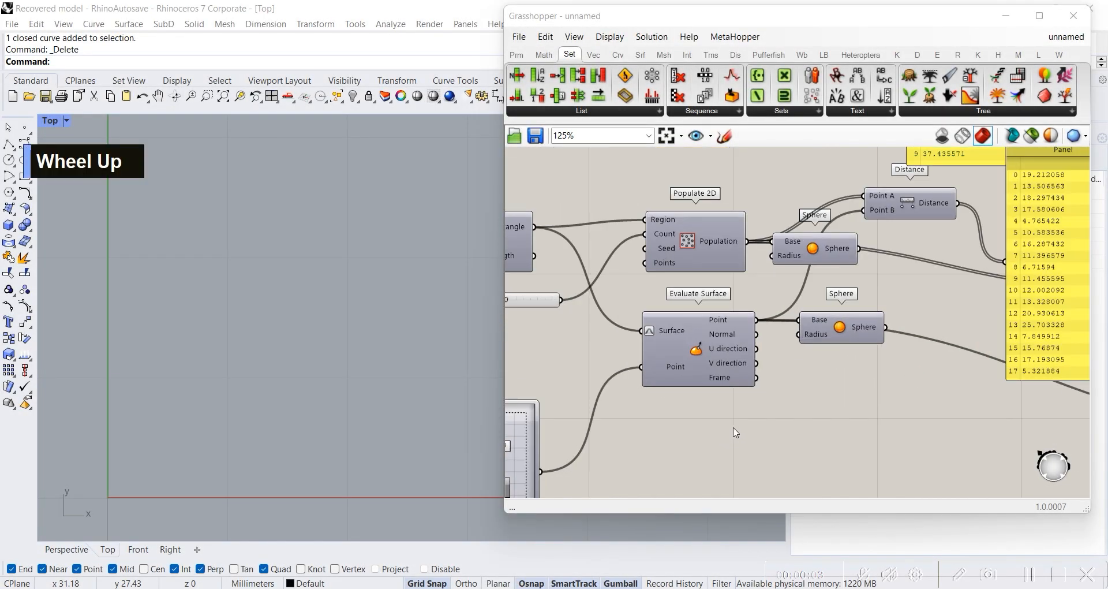
click(589, 112)
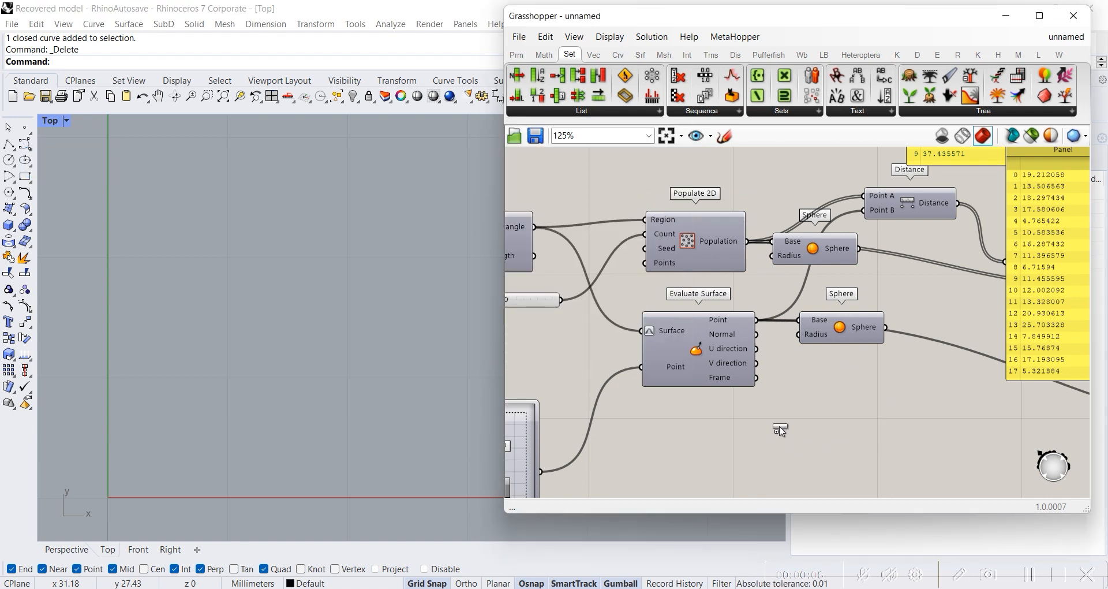
scroll(781, 425, up, 10)
scroll(784, 372, down, 3)
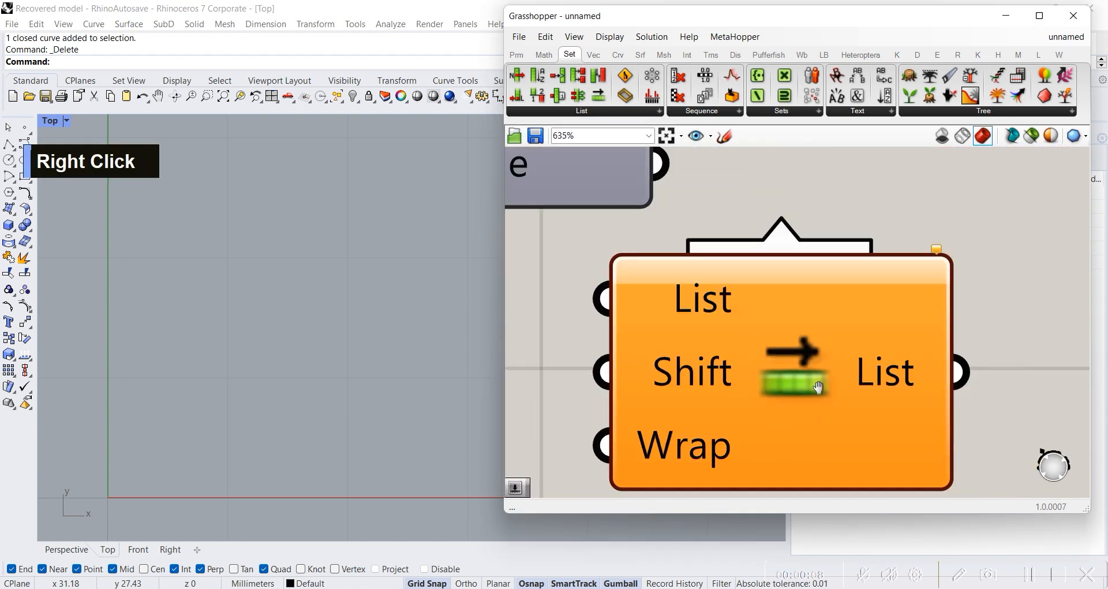
right_drag(808, 394, 773, 315)
click(757, 323)
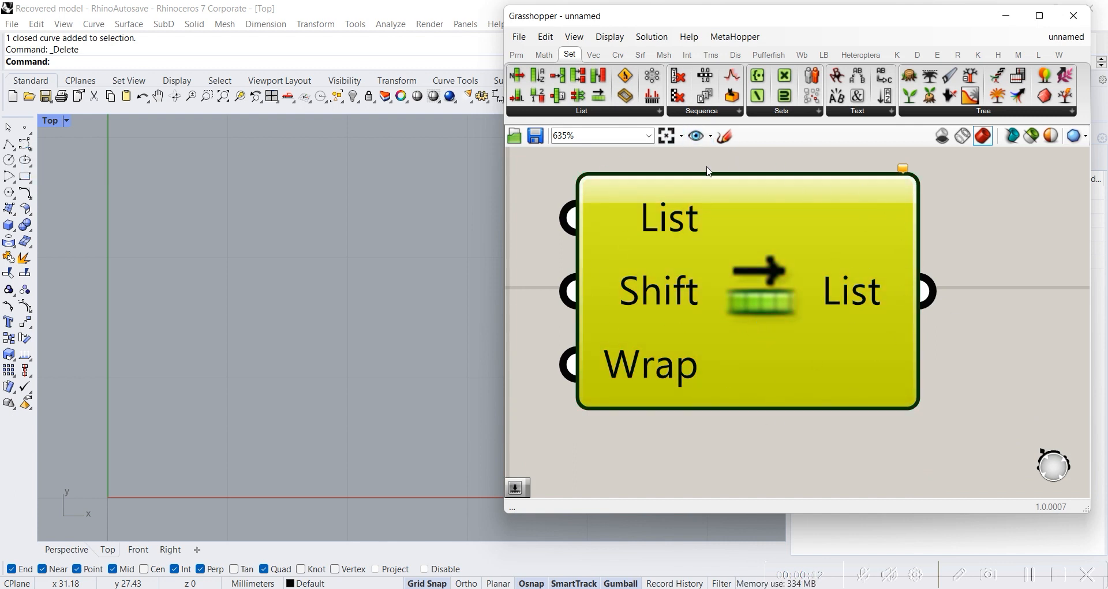
scroll(746, 344, down, 1)
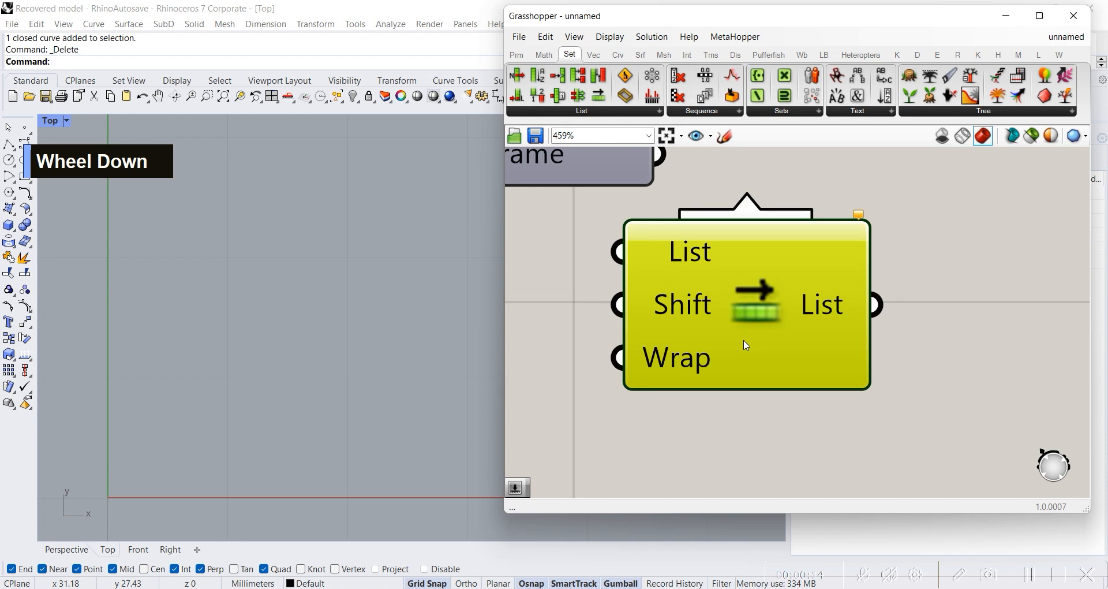
drag(744, 370, 751, 411)
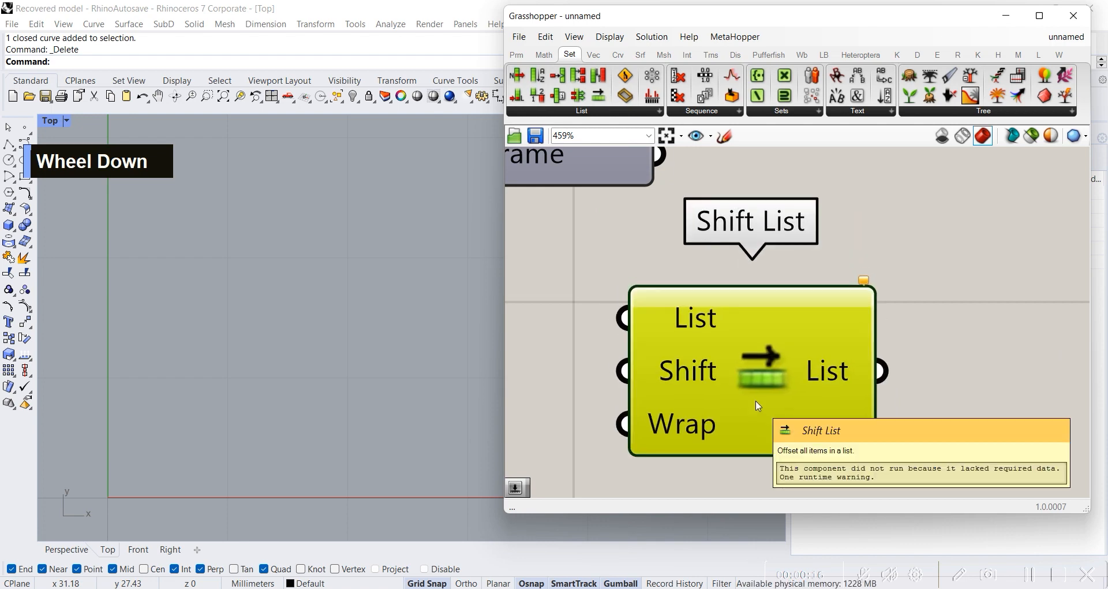
Step: Examine the Shift List component's description and its List, Shift and Wrap inputs
scroll(712, 350, down, 7)
right_drag(712, 350, 699, 250)
scroll(844, 379, up, 4)
scroll(710, 260, down, 3)
right_drag(761, 398, 792, 266)
scroll(752, 351, up, 4)
scroll(754, 354, up, 5)
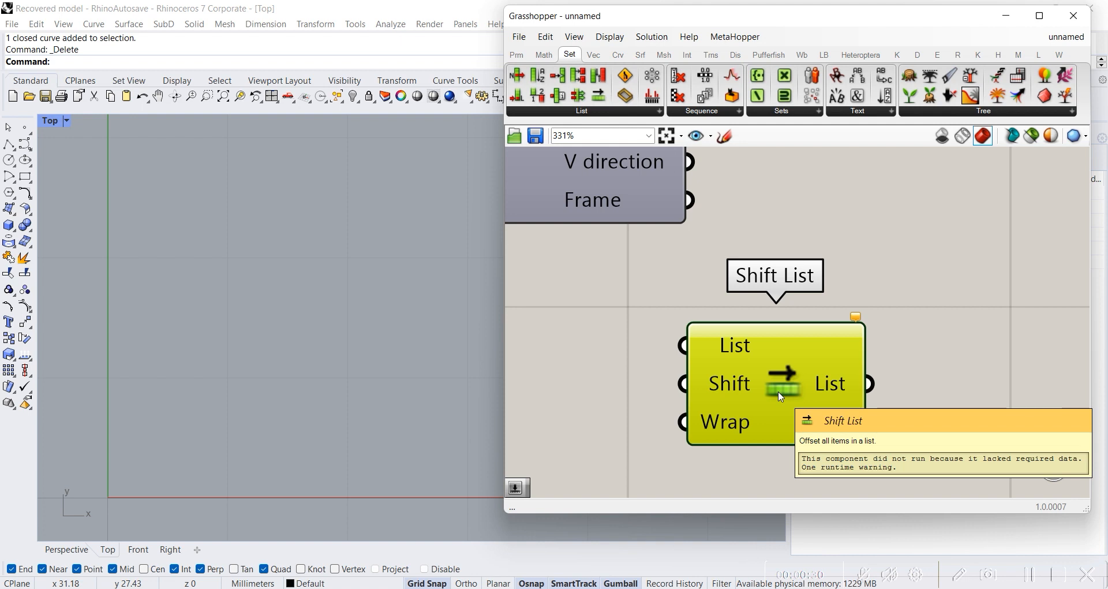
scroll(781, 396, down, 3)
right_drag(781, 396, 726, 270)
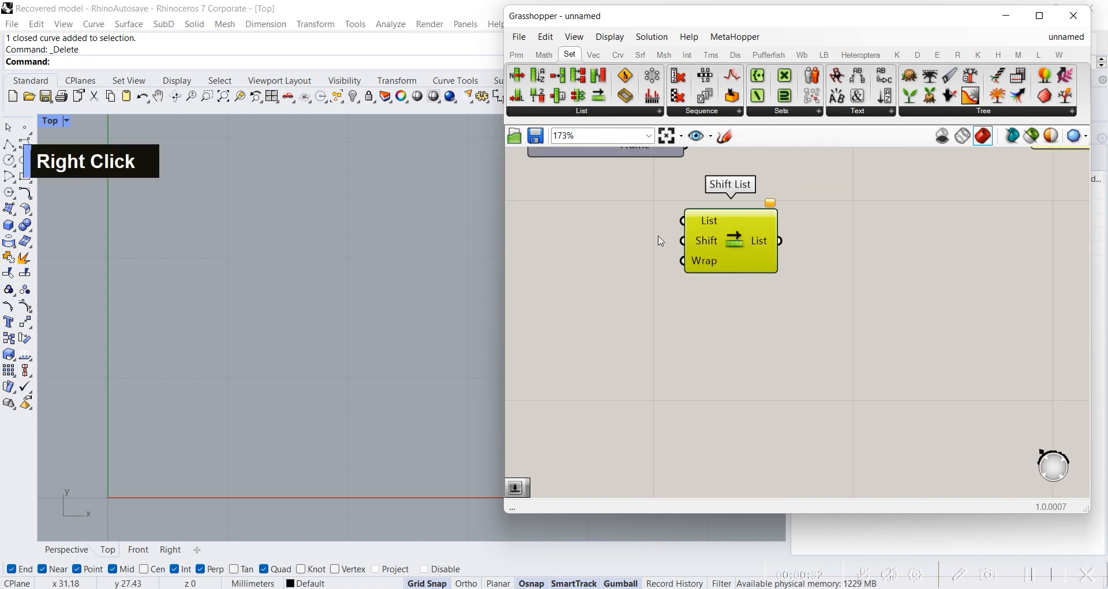
drag(753, 229, 797, 319)
scroll(849, 370, up, 2)
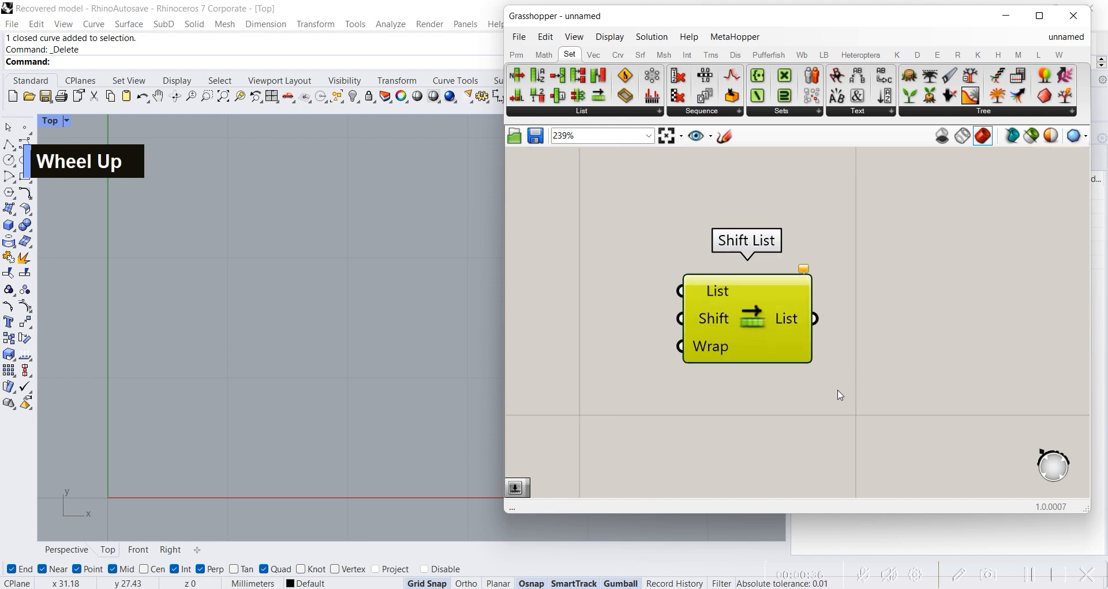
right_drag(848, 370, 860, 370)
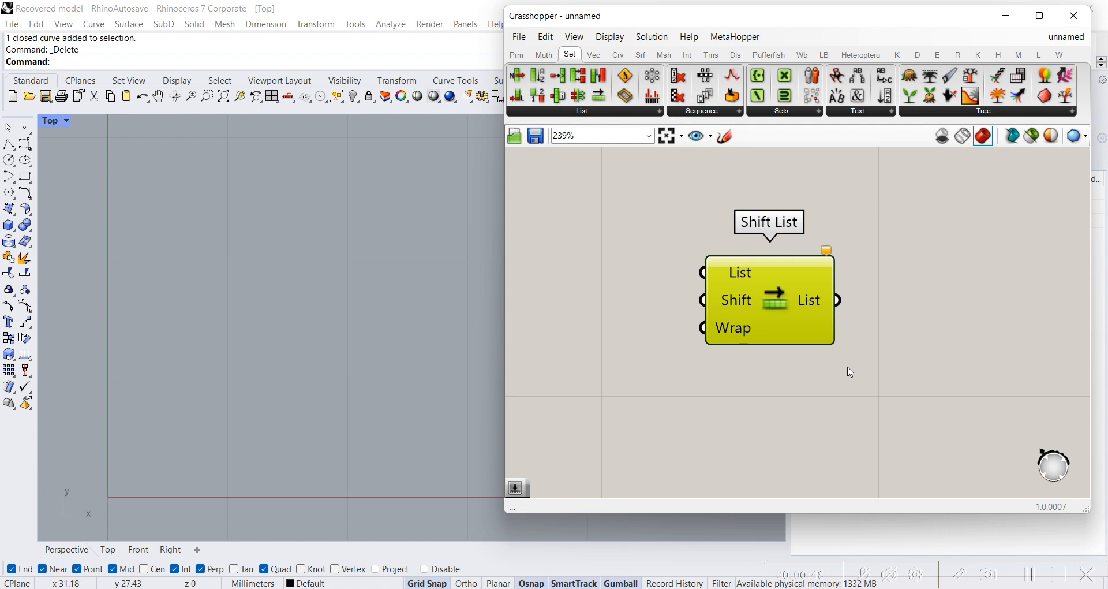
scroll(851, 372, down, 1)
scroll(812, 354, up, 1)
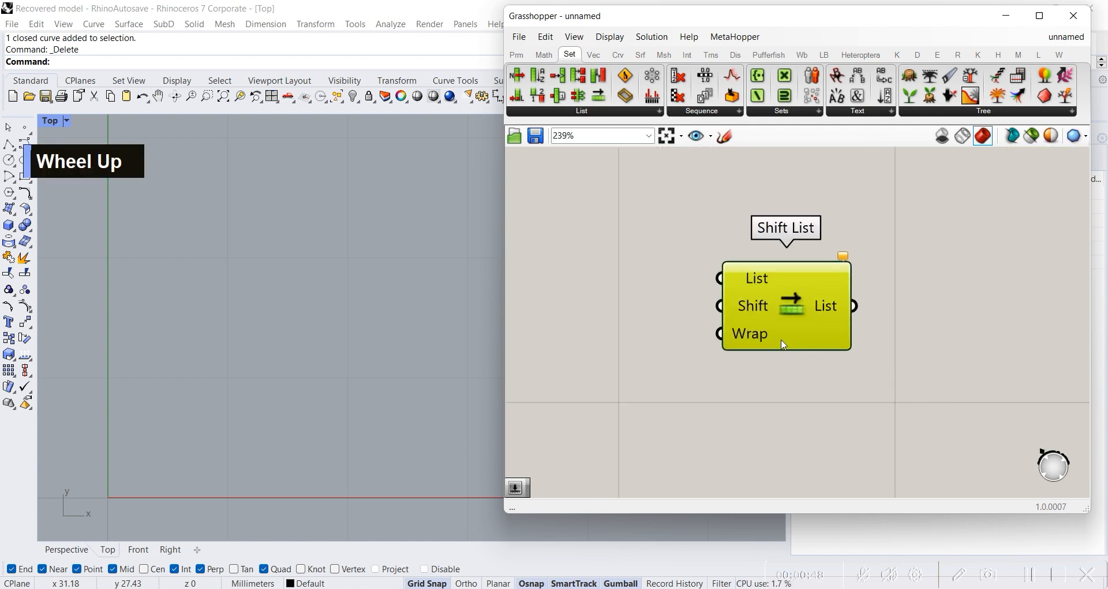